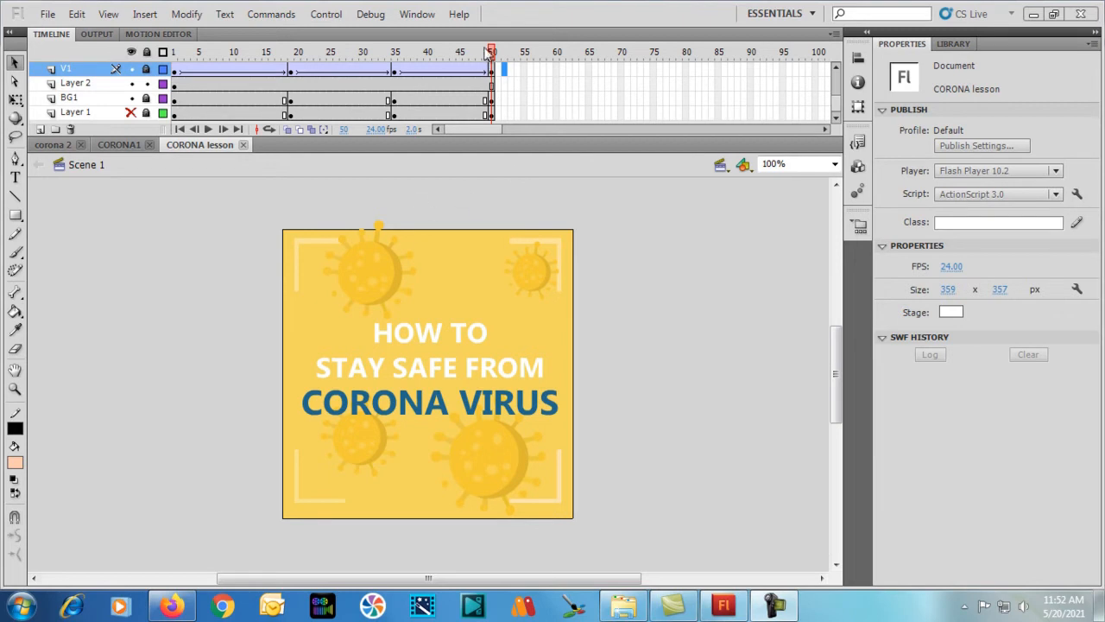
# Step: Play the CORONA lesson animation from near its beginning to its last frame
pyautogui.moveTo(494, 54); pyautogui.dragTo(192, 54)
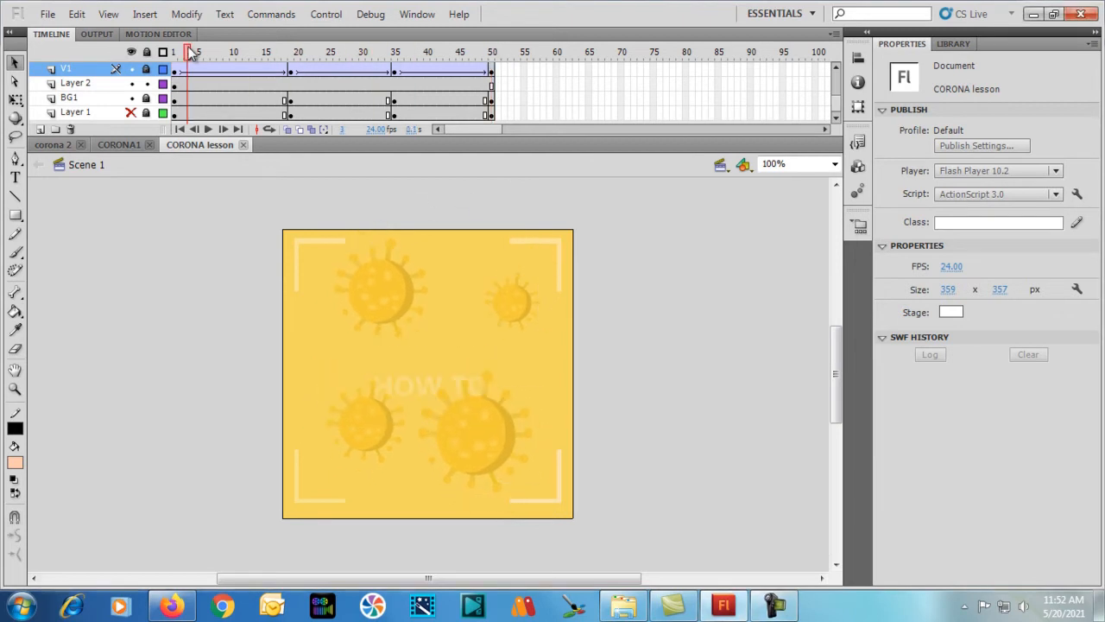
pyautogui.press('Return')
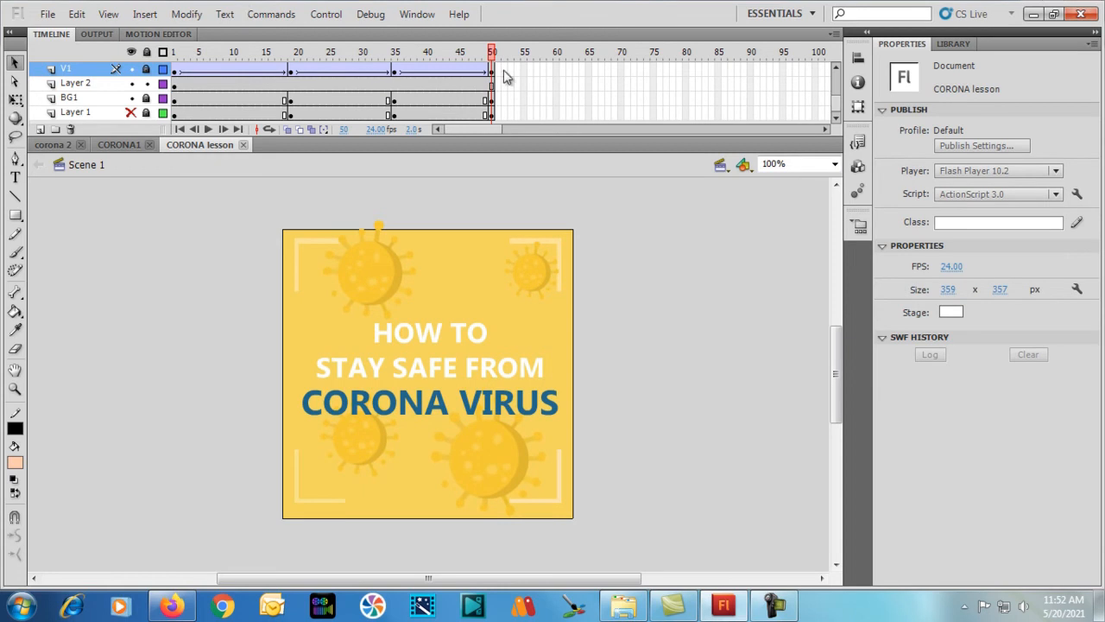
# Step: Switch to Camtasia Studio and play the reference video from the corona virus title to the 6 precautions scene
pyautogui.click(783, 610)
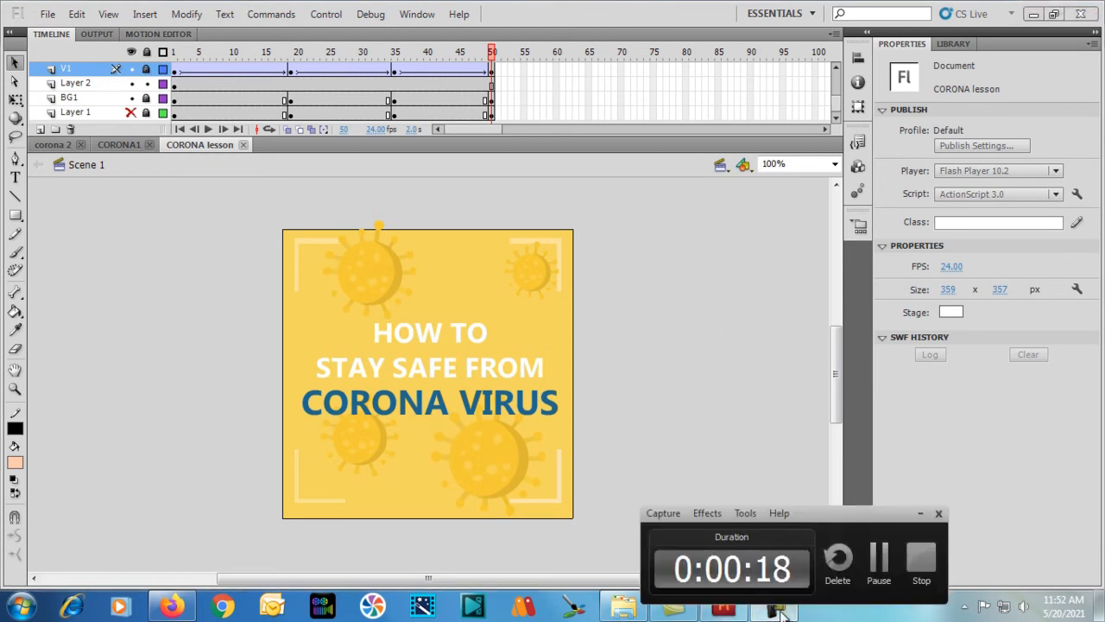
pyautogui.click(737, 613)
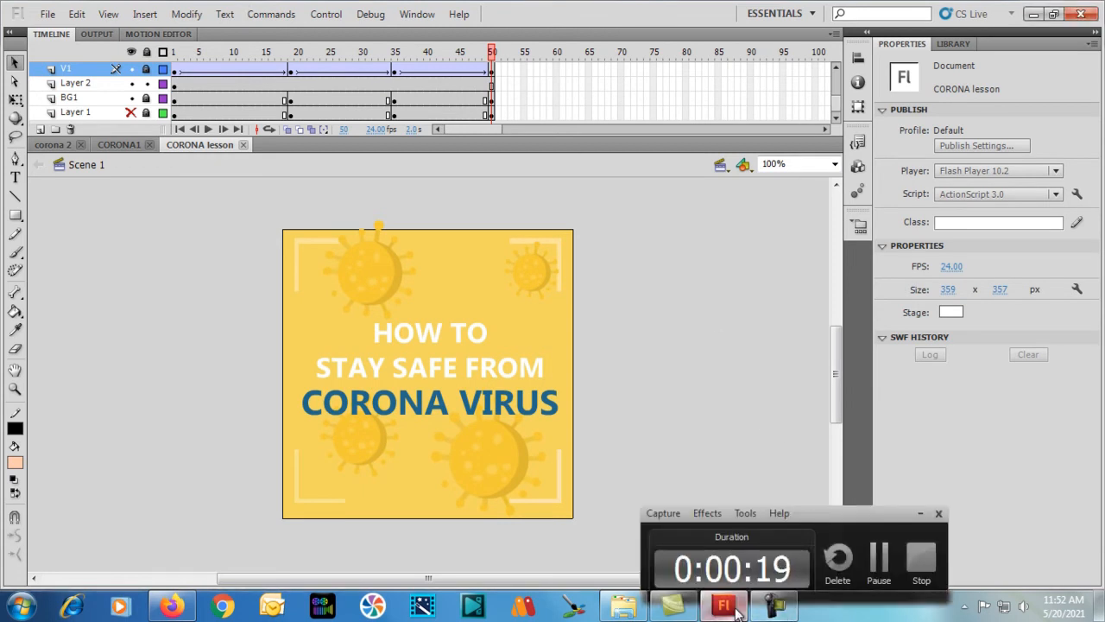
pyautogui.click(684, 610)
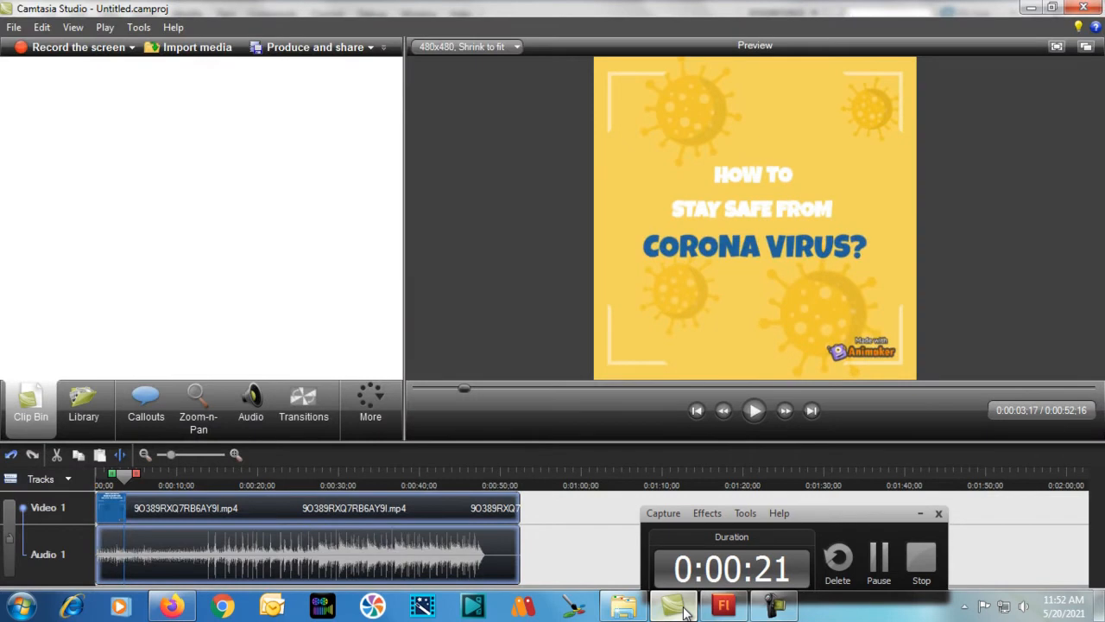
pyautogui.click(753, 411)
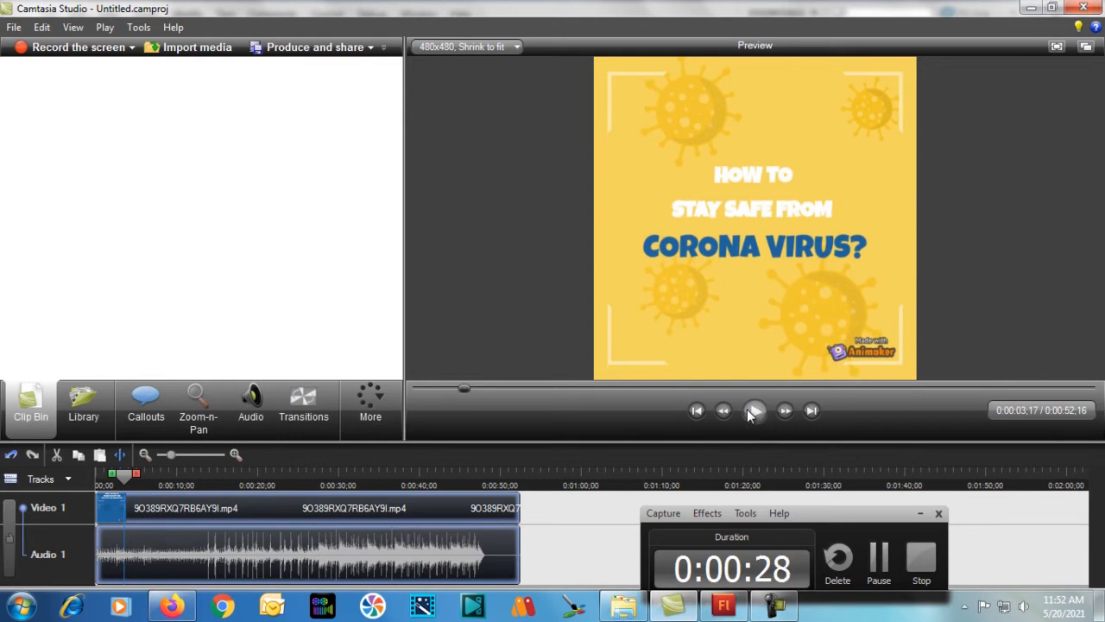
pyautogui.click(751, 412)
pyautogui.click(751, 415)
pyautogui.click(752, 414)
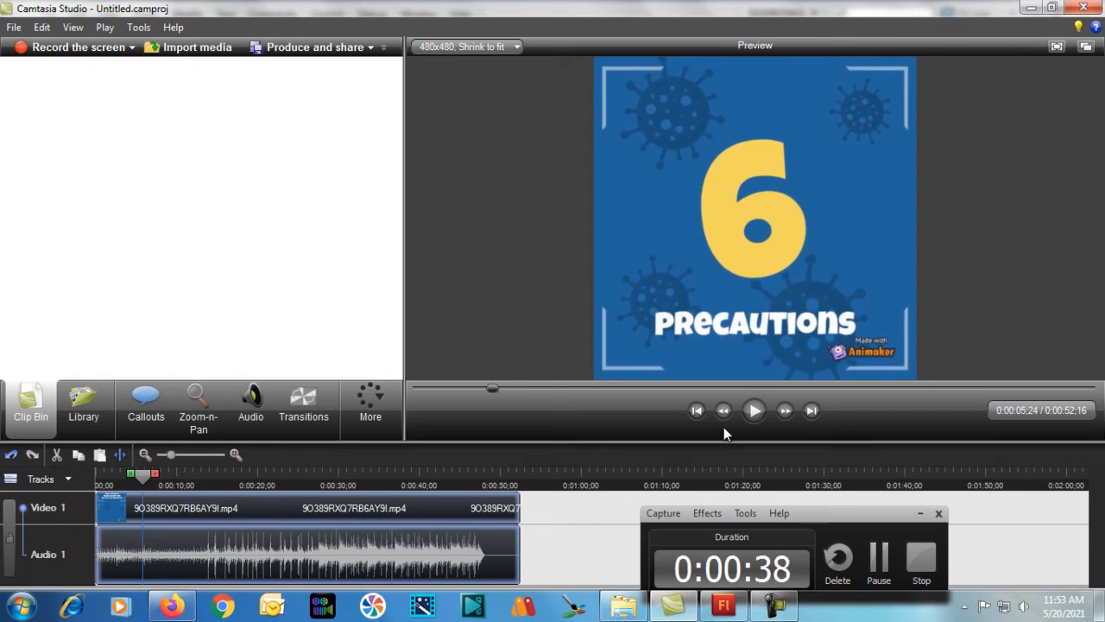
# Step: Switch back to Flash and preview the corona 2 animation, then look over the CORONA1 and CORONA lesson documents
pyautogui.click(724, 607)
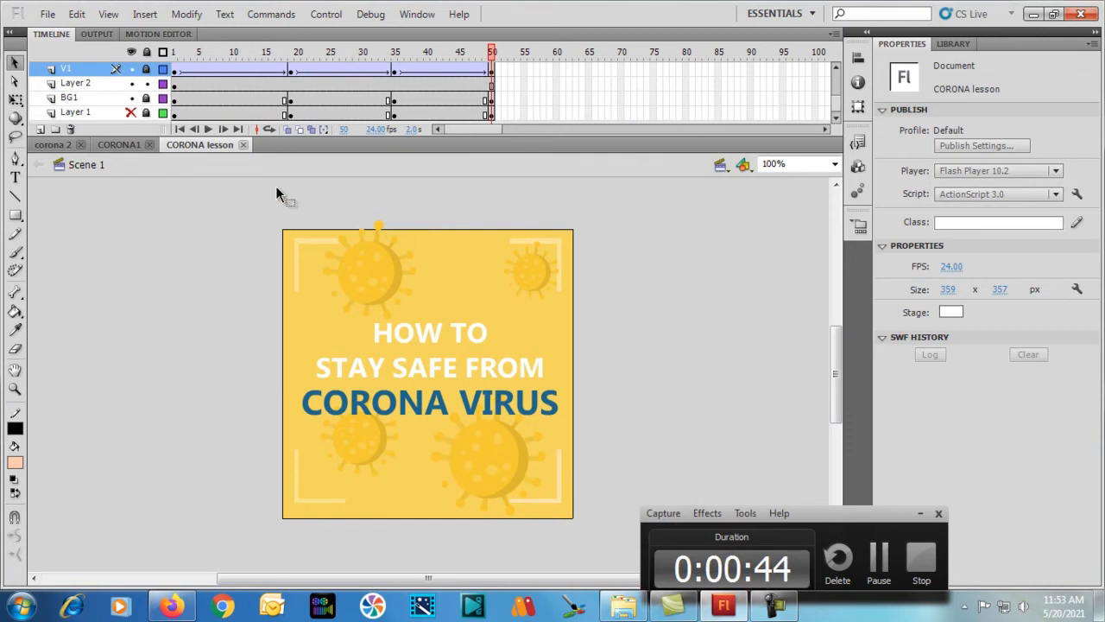
pyautogui.click(50, 145)
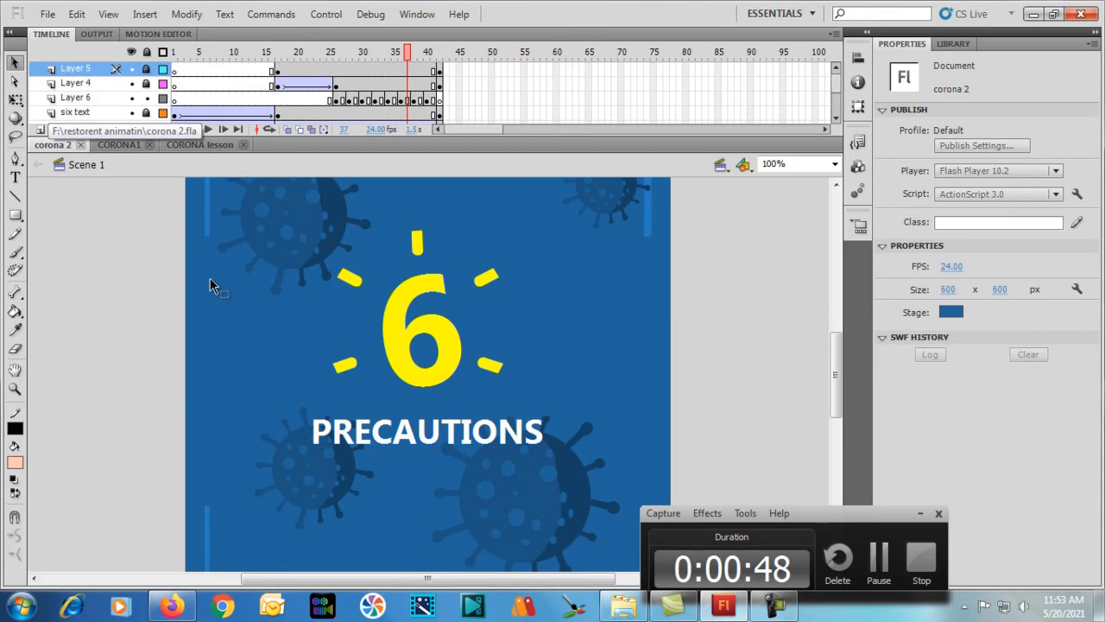
pyautogui.hotkey('ctrl', '-')
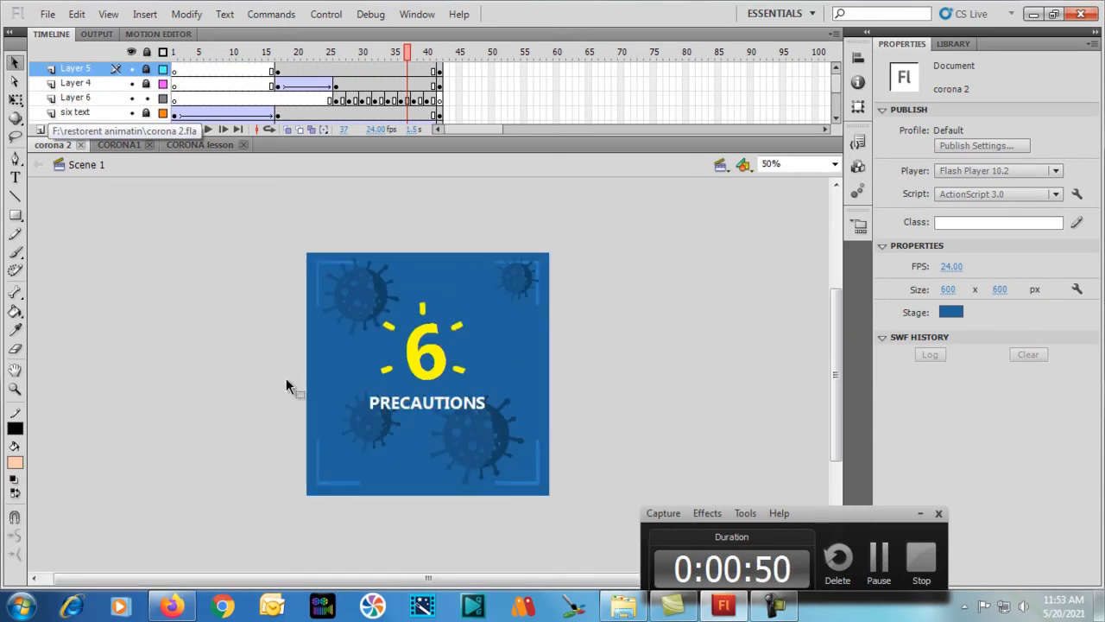
pyautogui.press('Return')
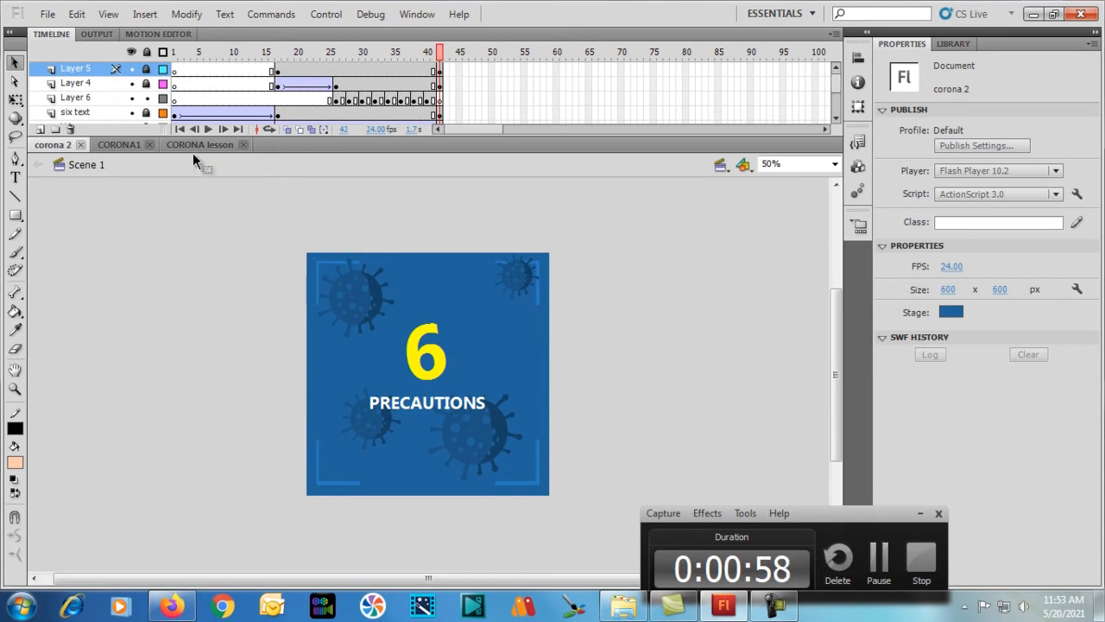
pyautogui.click(113, 141)
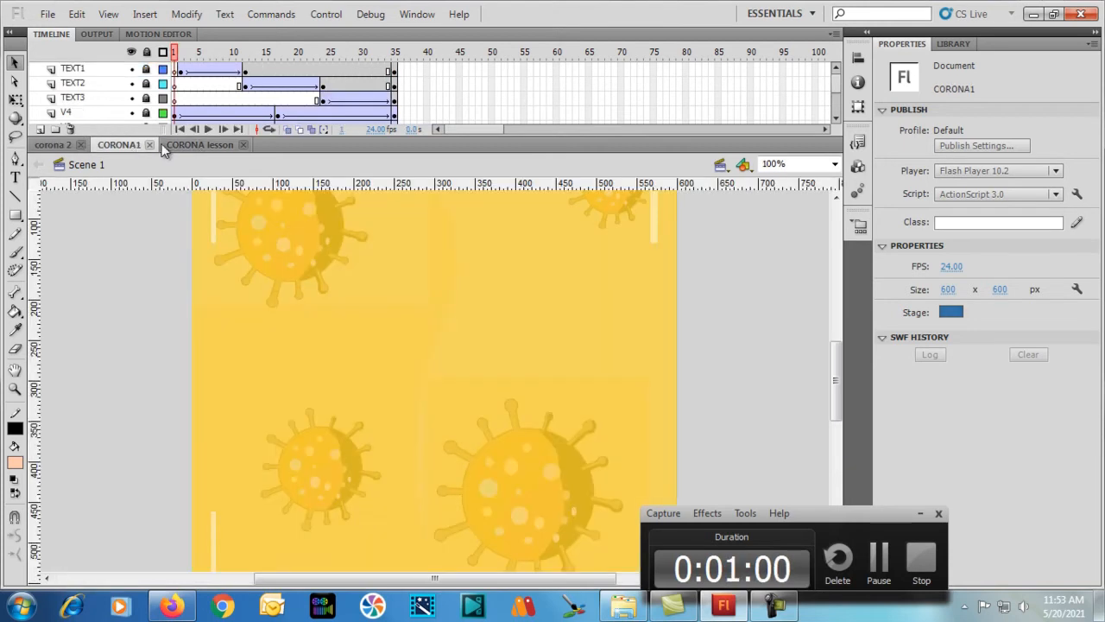
pyautogui.click(192, 144)
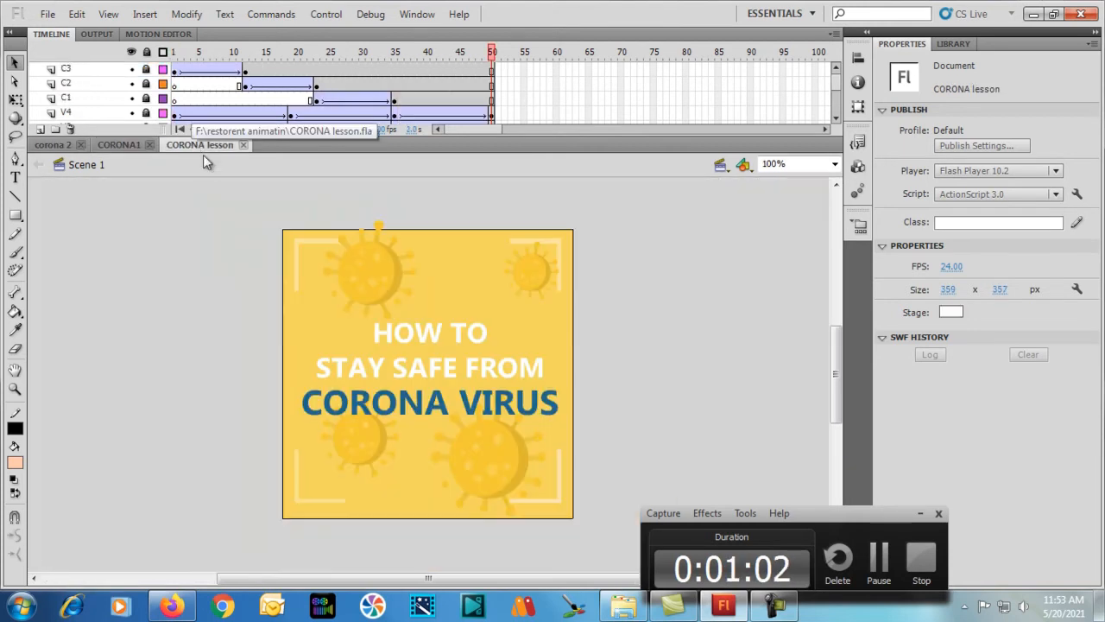
# Step: Create a new ActionScript 3.0 document with the default settings
pyautogui.click(48, 15)
pyautogui.click(61, 33)
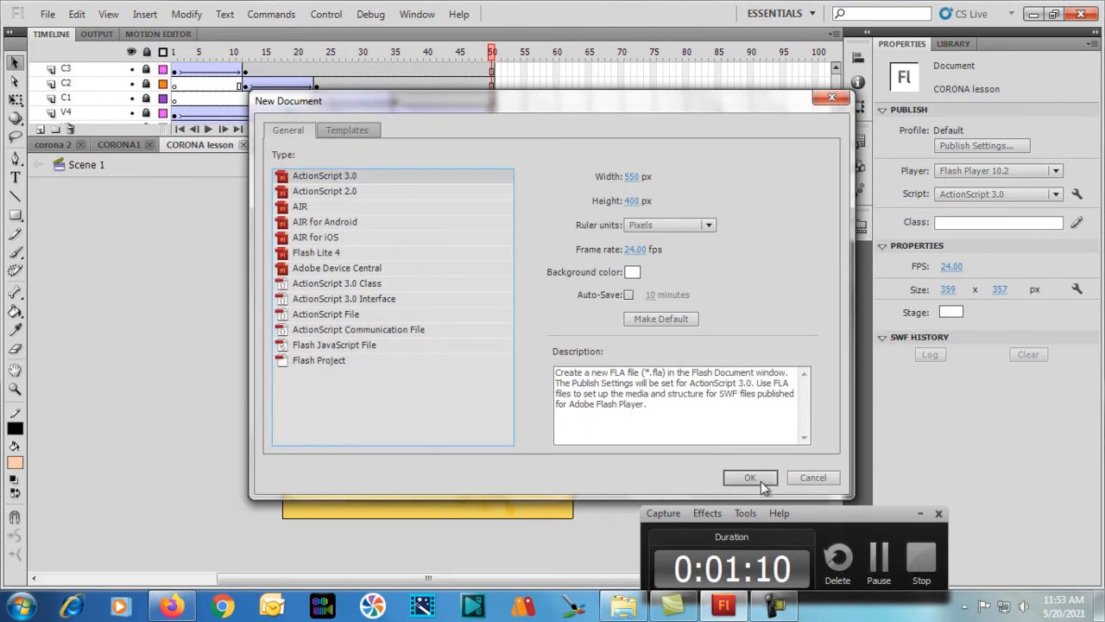
pyautogui.click(755, 476)
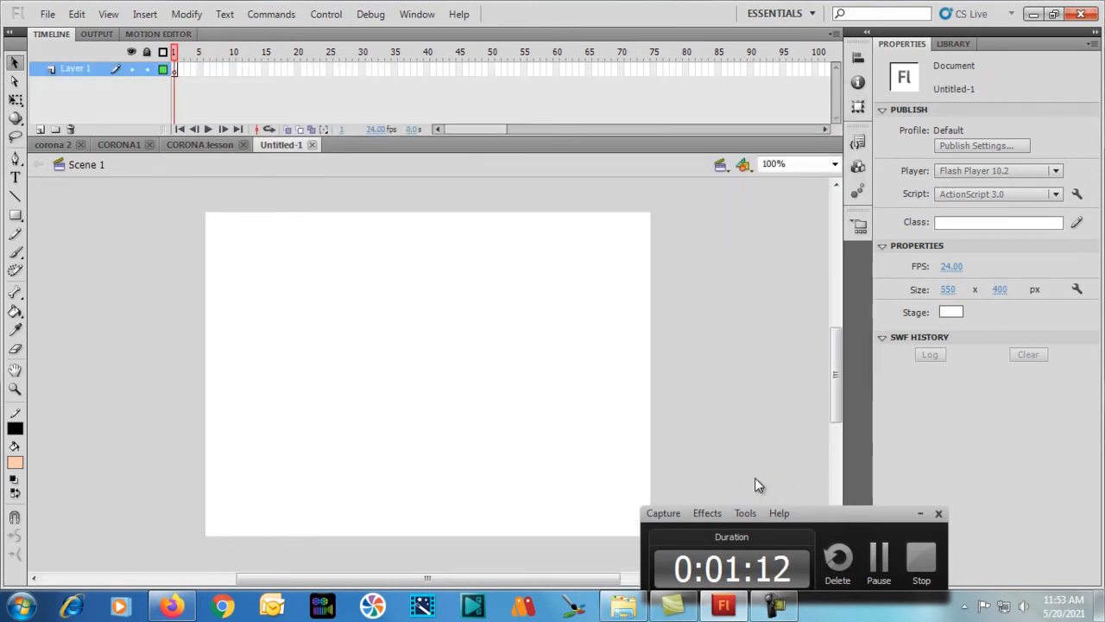
# Step: Check the stage size of CORONA lesson and set the new document's size to 359 x 357 px to match
pyautogui.click(234, 150)
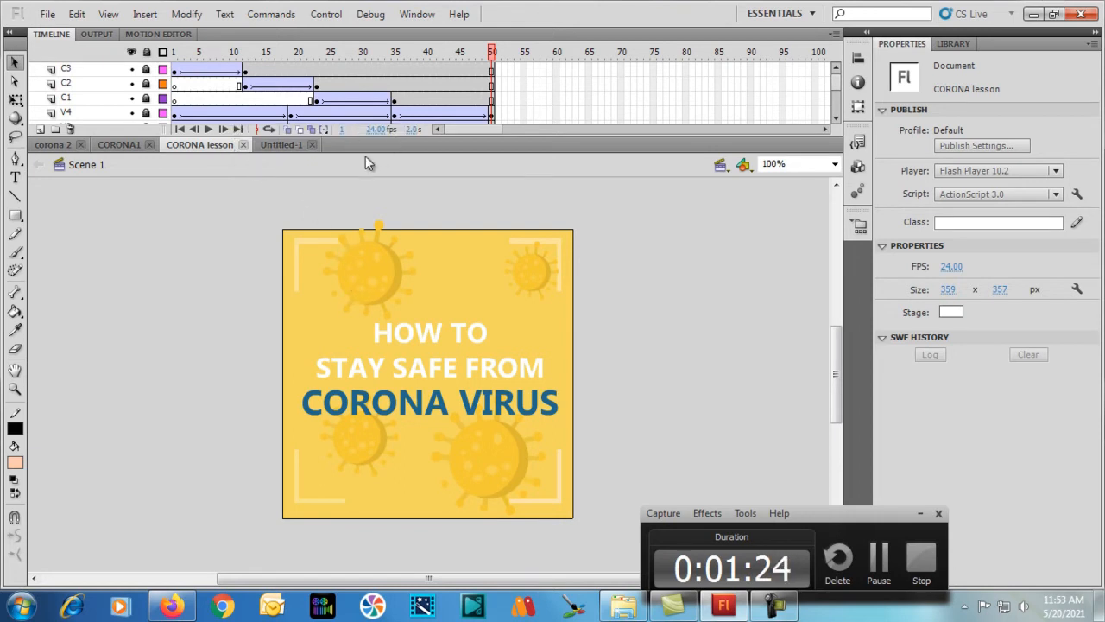
pyautogui.click(287, 144)
pyautogui.click(214, 143)
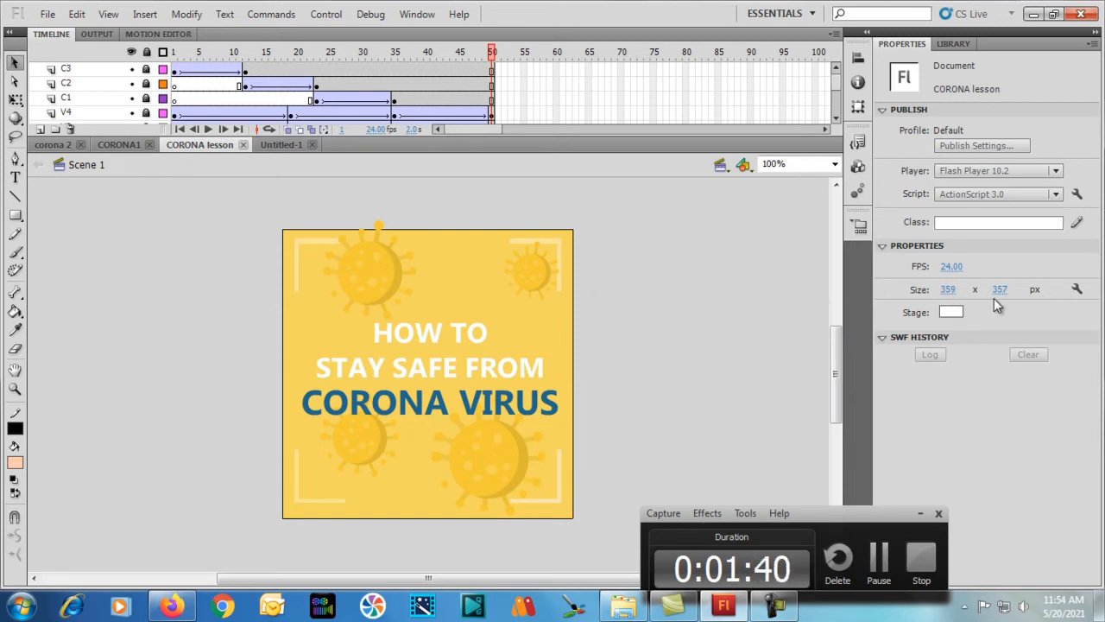
pyautogui.click(272, 143)
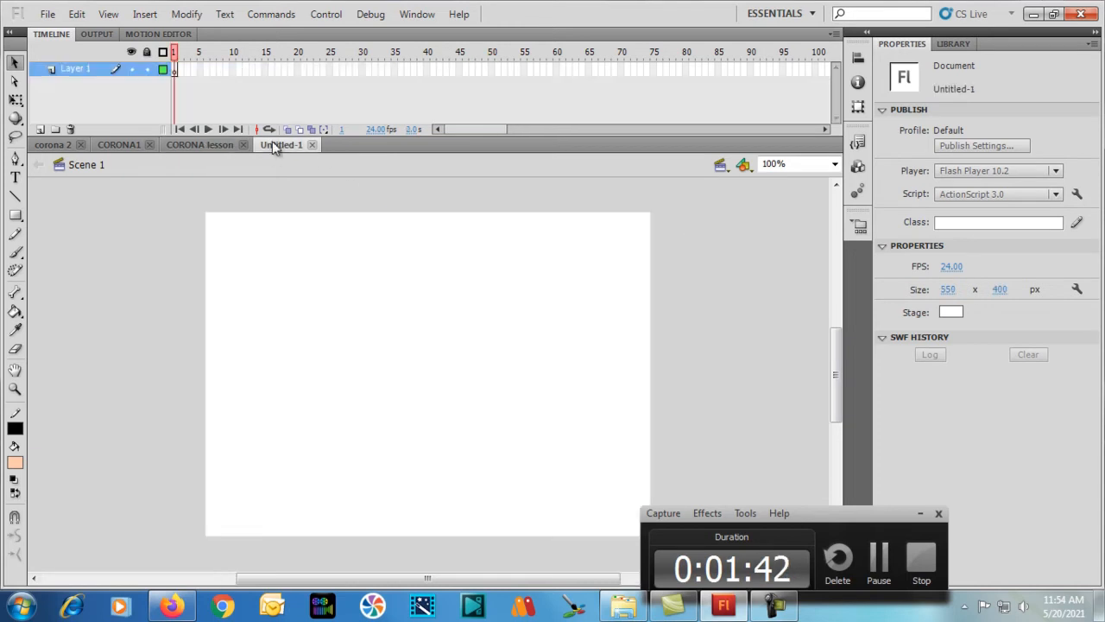
pyautogui.click(948, 289)
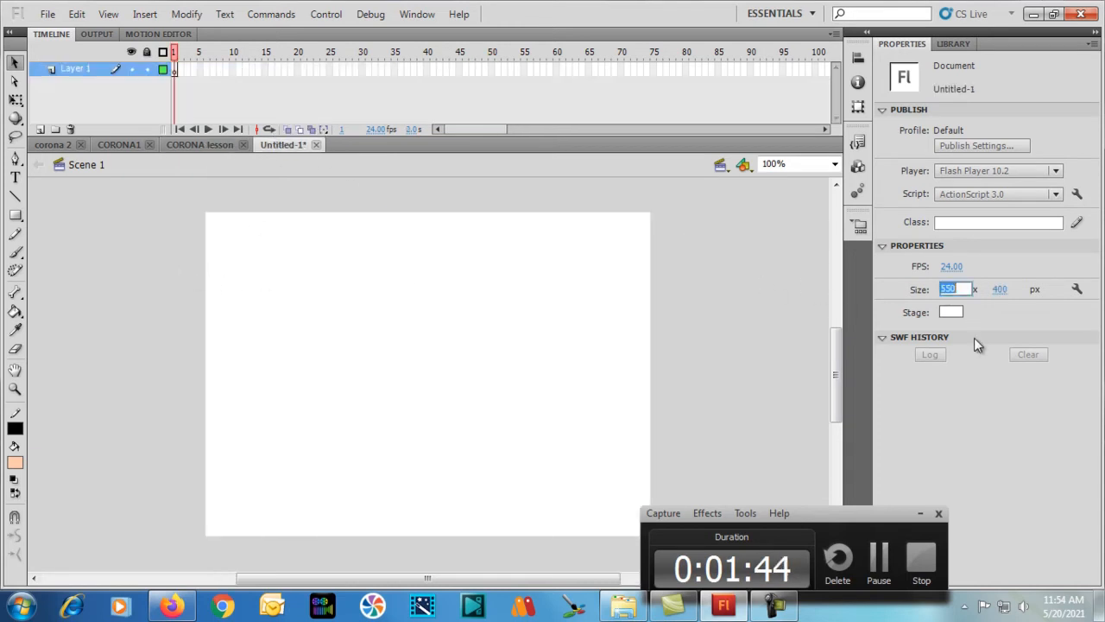
pyautogui.write('359')
pyautogui.press('Tab')
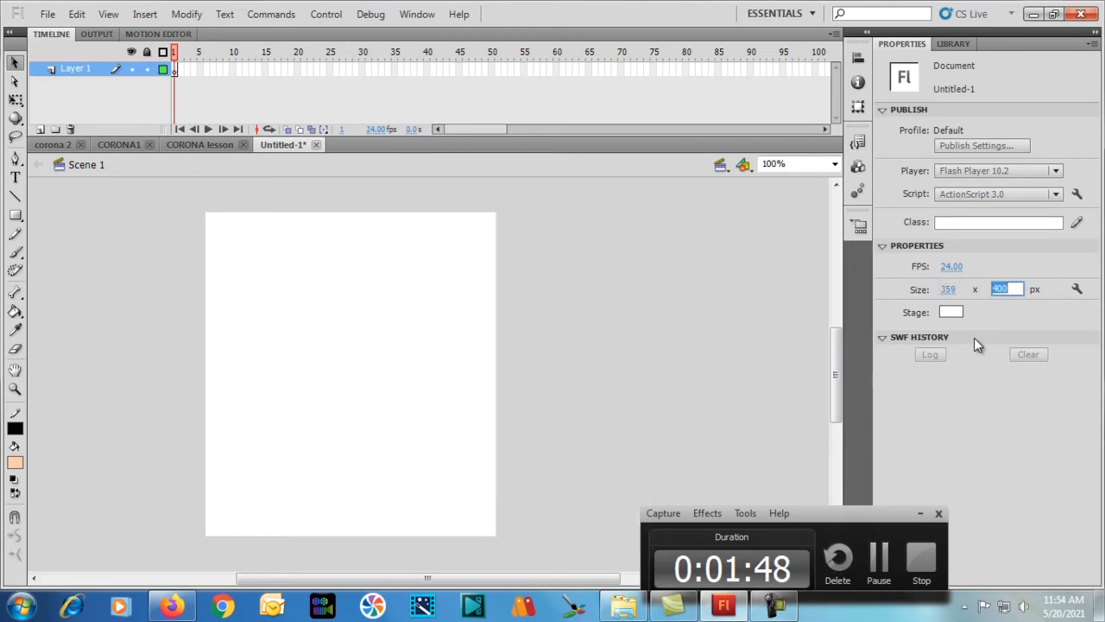
pyautogui.write('357')
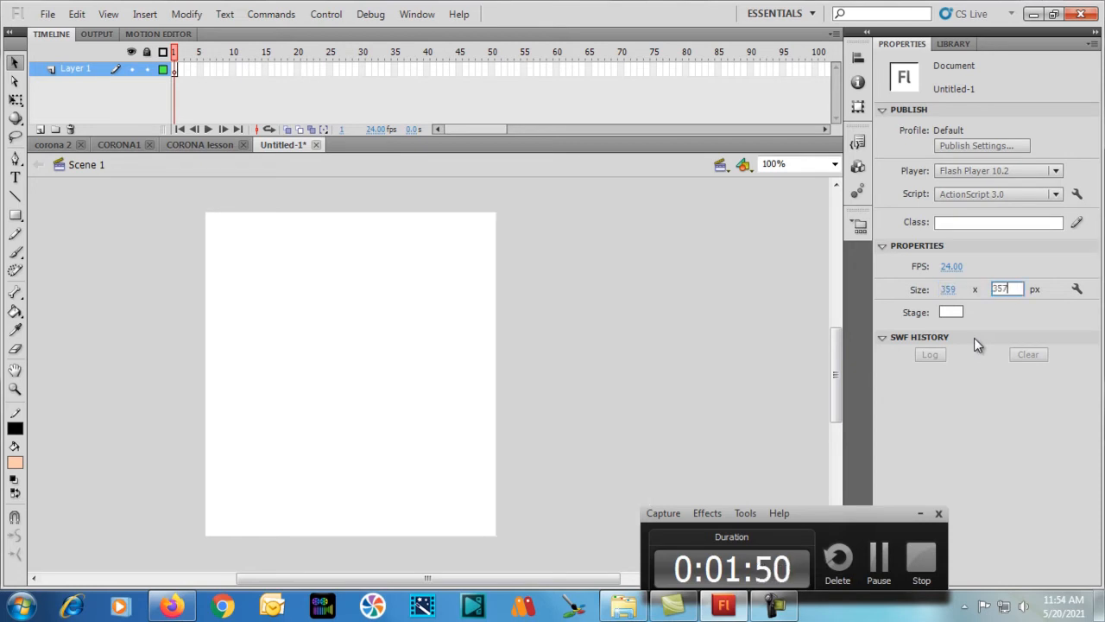
pyautogui.press('Tab')
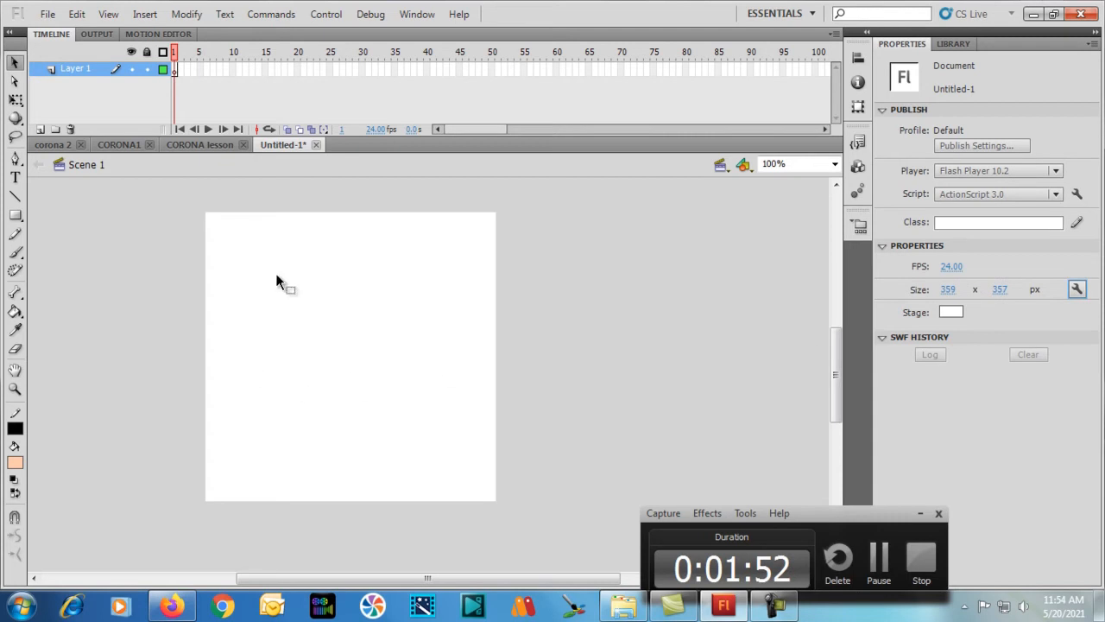
# Step: Return CORONA lesson to frame 1 and answer the Windows performance prompt by changing the color scheme to Windows 7 Basic
pyautogui.click(198, 144)
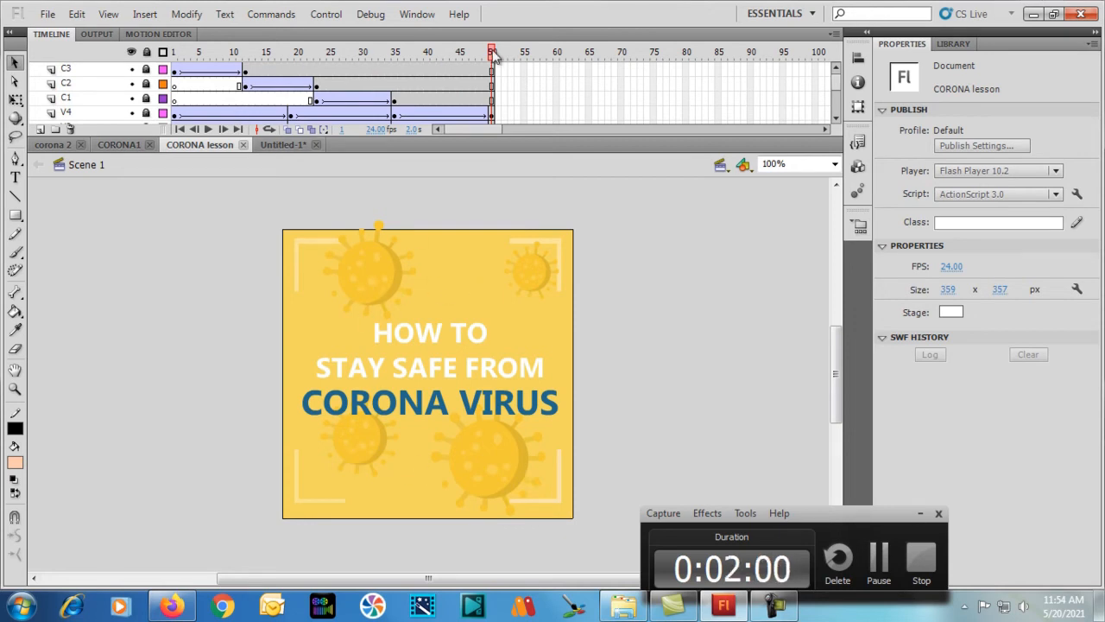
pyautogui.moveTo(493, 52); pyautogui.dragTo(173, 48)
pyautogui.scroll(-4, 130, 96)
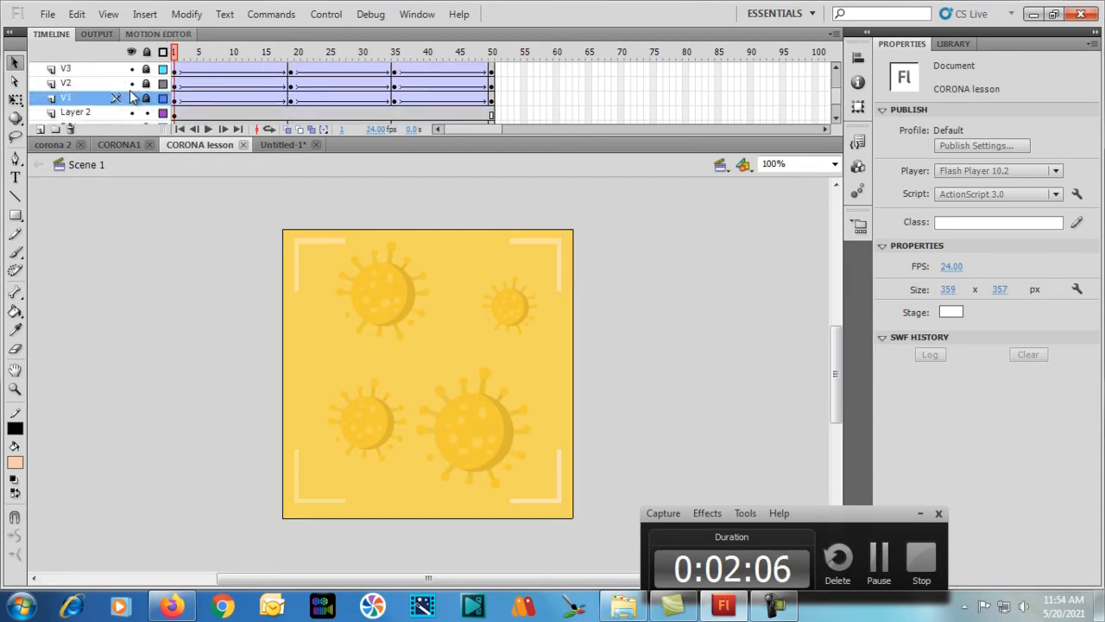
pyautogui.scroll(1, 130, 96)
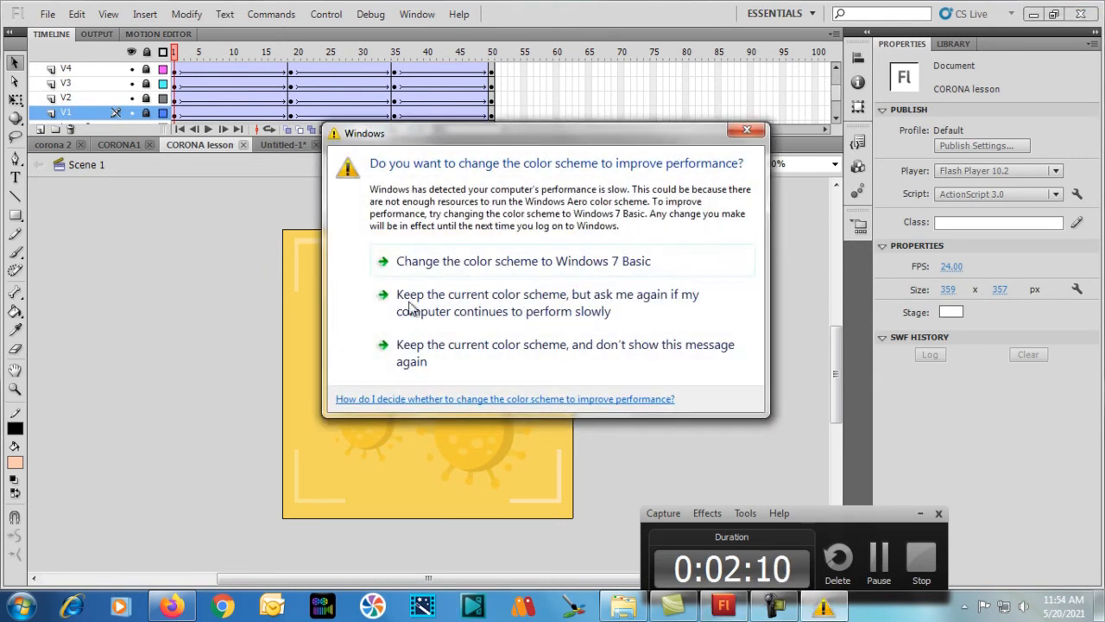
pyautogui.click(445, 273)
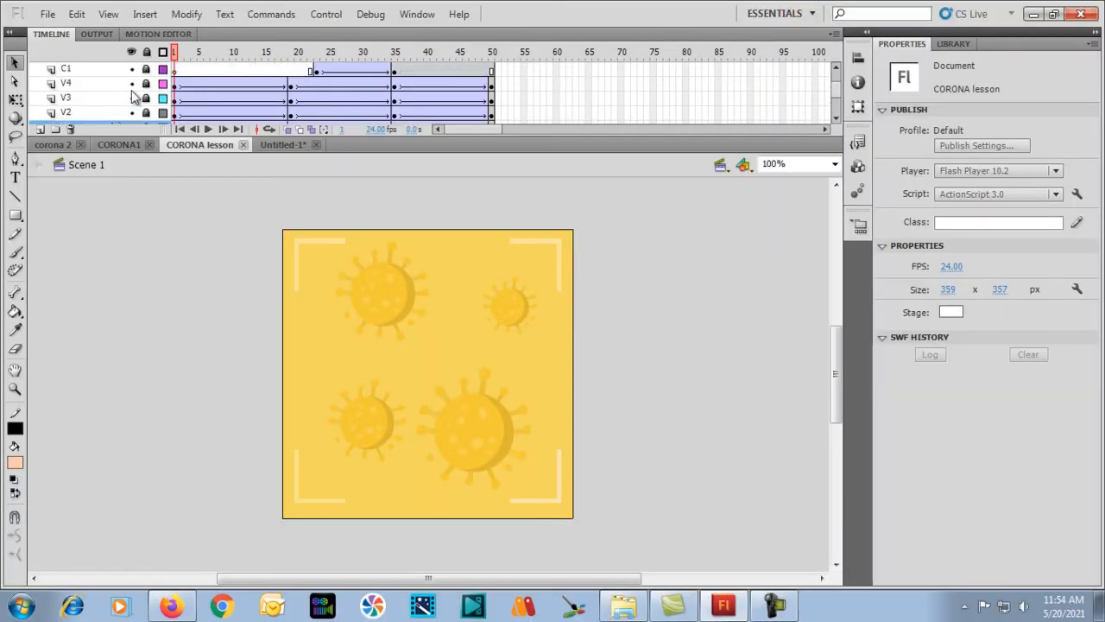
# Step: Unlock the four virus layers V1 to V4 in the CORONA lesson document
pyautogui.click(147, 113)
pyautogui.click(146, 97)
pyautogui.click(147, 83)
pyautogui.click(147, 70)
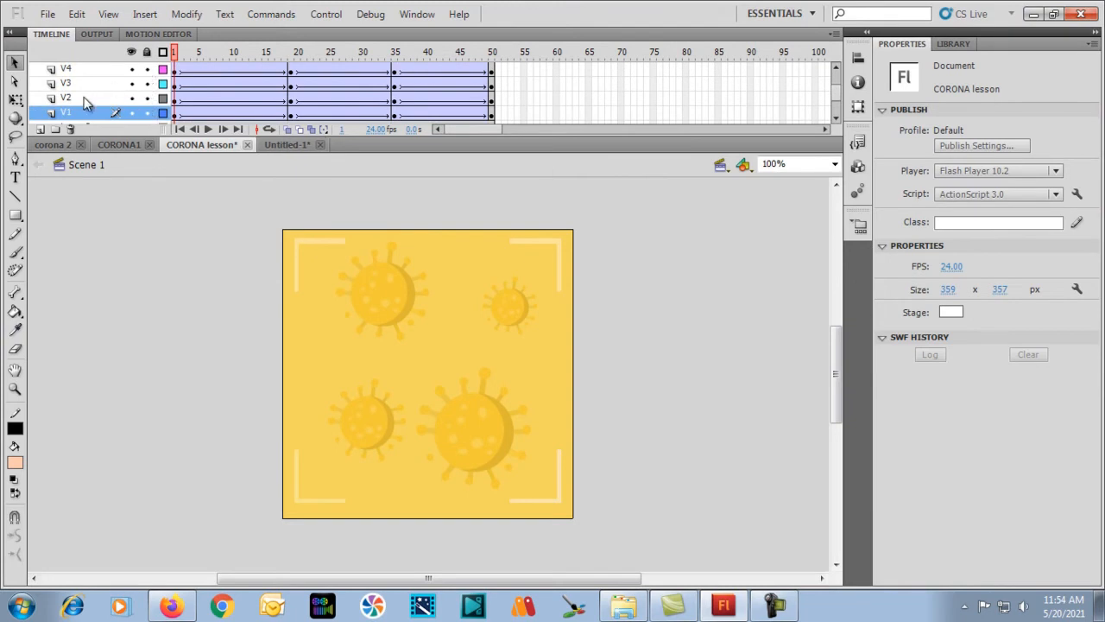
# Step: Copy the layers V4, V3, V2 and V1 together from the CORONA lesson document
pyautogui.click(67, 70)
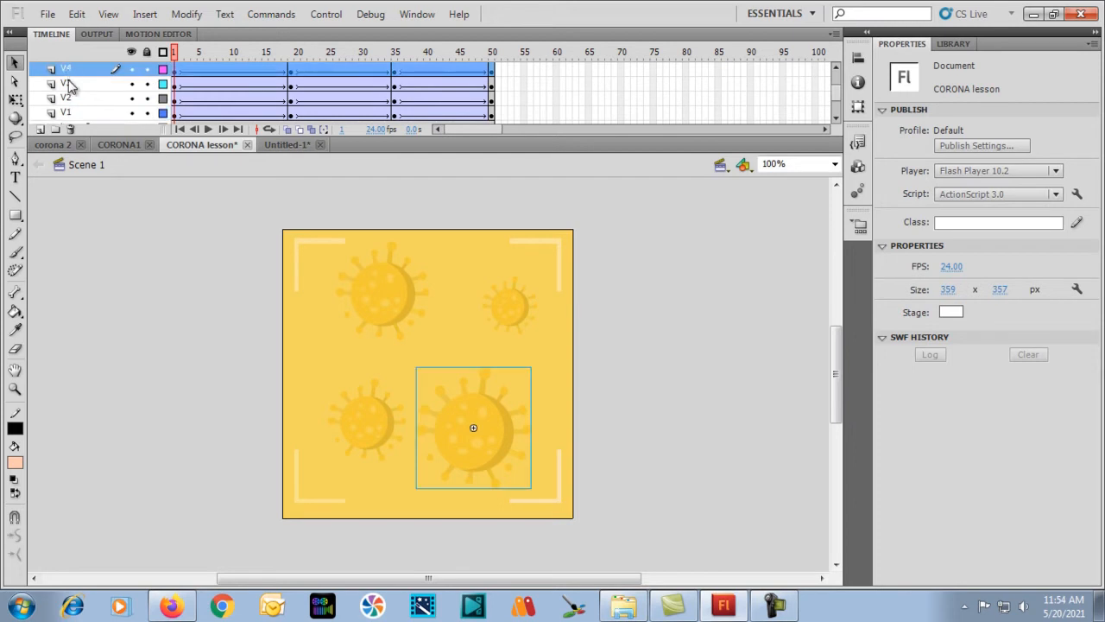
pyautogui.keyDown('shift'); pyautogui.click(69, 84); pyautogui.keyUp('shift')
pyautogui.keyDown('shift'); pyautogui.click(70, 99); pyautogui.keyUp('shift')
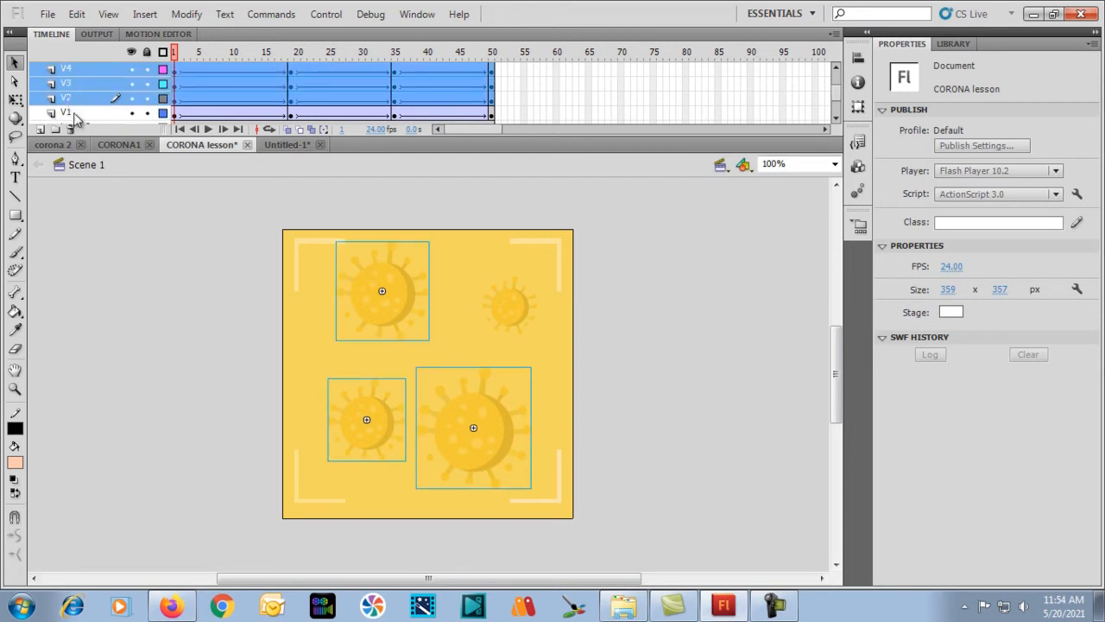
pyautogui.keyDown('shift'); pyautogui.click(75, 116); pyautogui.keyUp('shift')
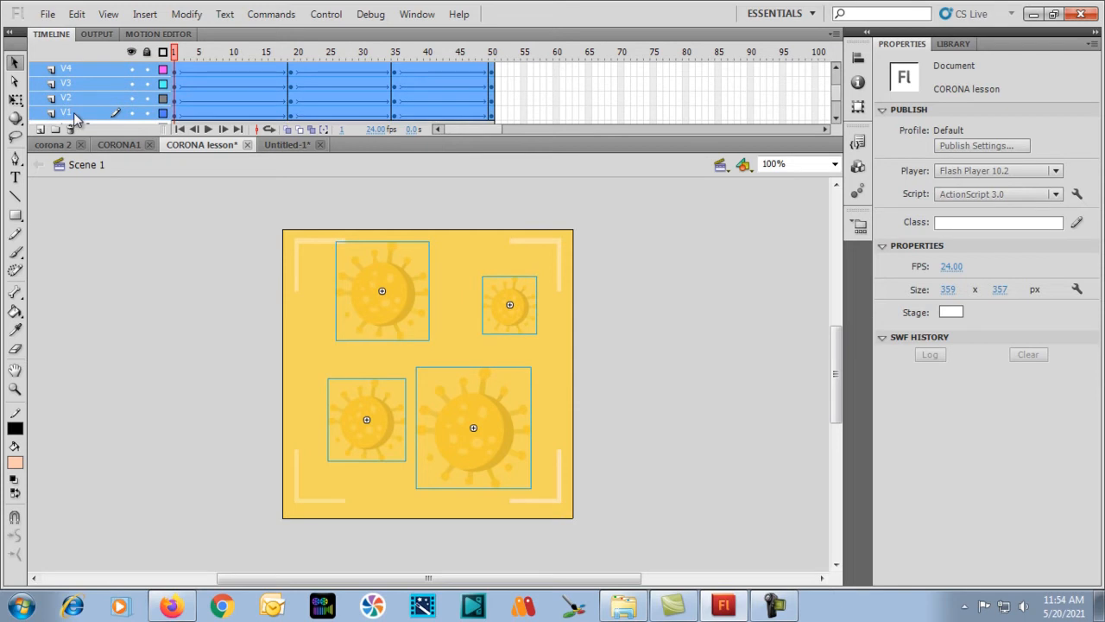
pyautogui.rightClick(74, 110)
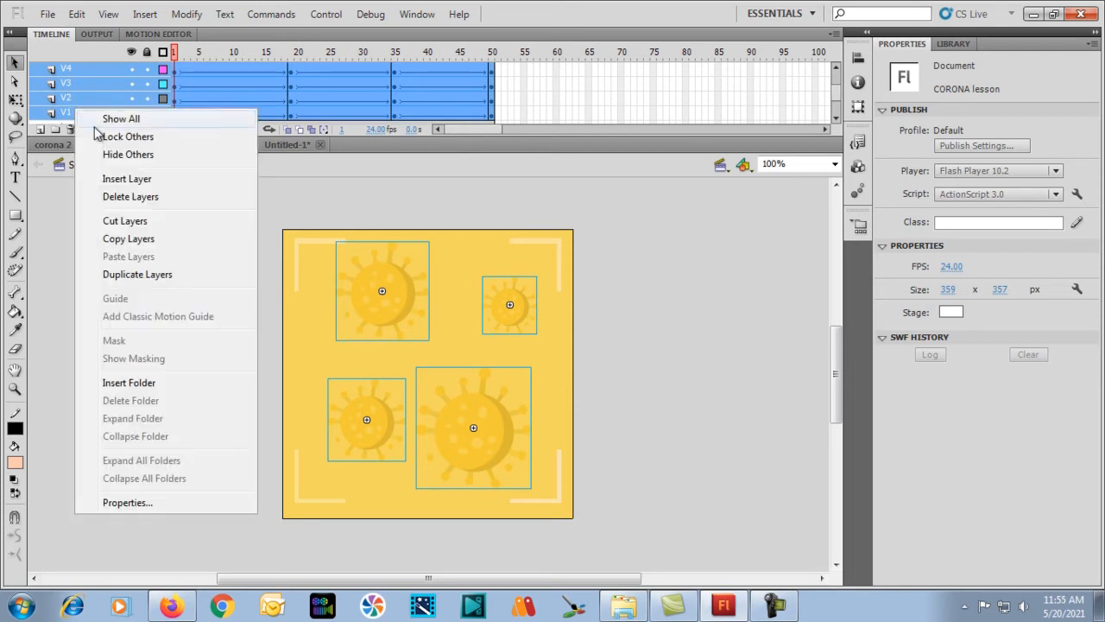
pyautogui.click(115, 241)
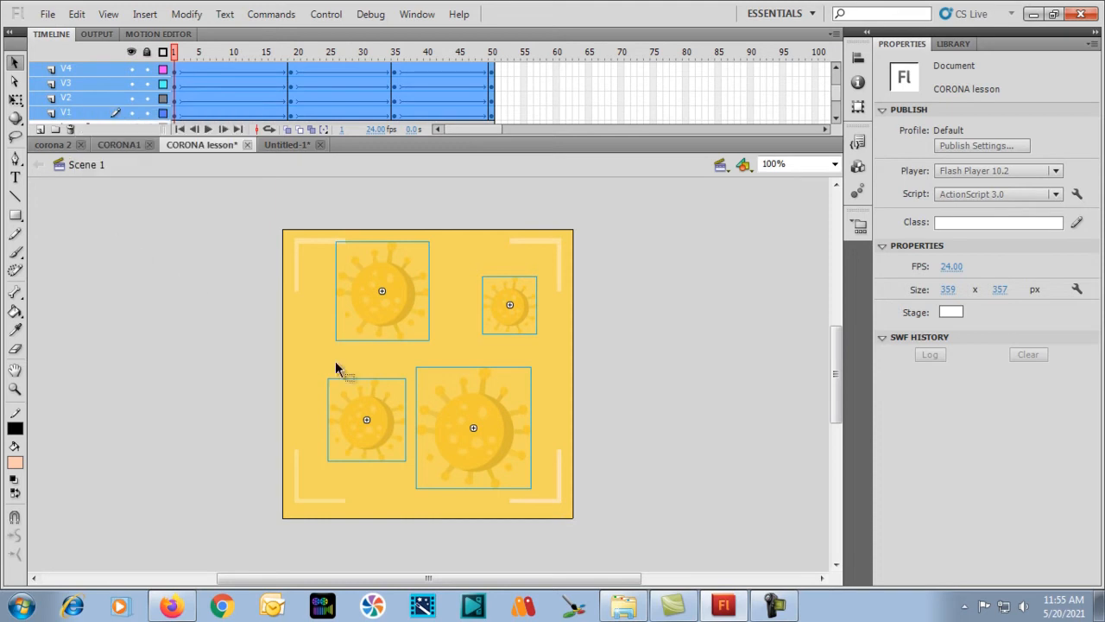
# Step: Paste the copied virus layers into the new Untitled-1 document
pyautogui.click(273, 143)
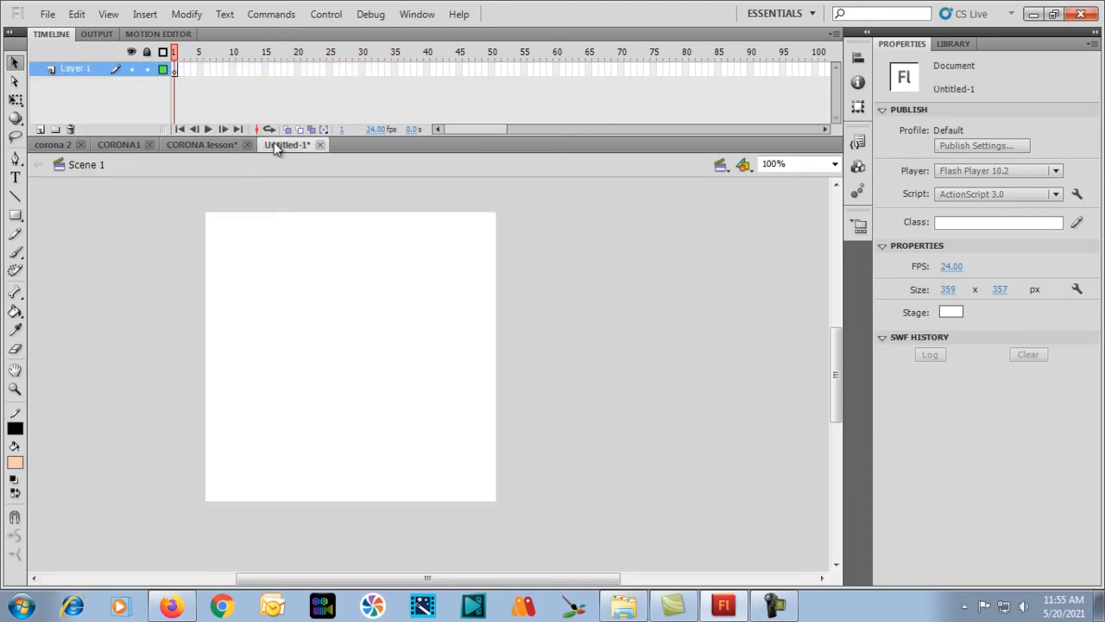
pyautogui.rightClick(95, 68)
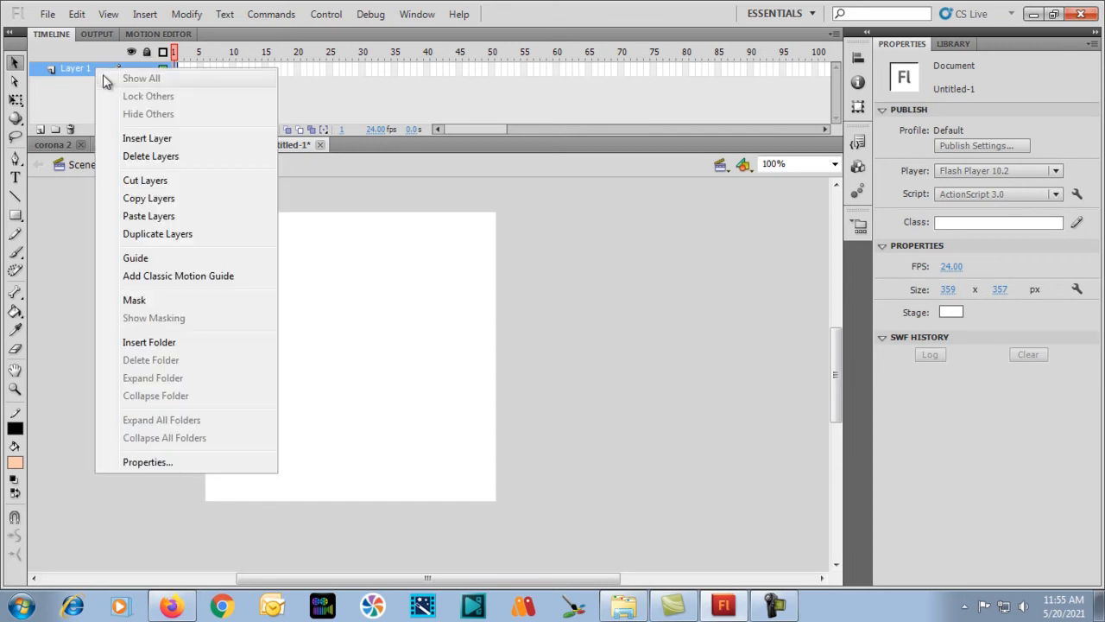
pyautogui.click(136, 217)
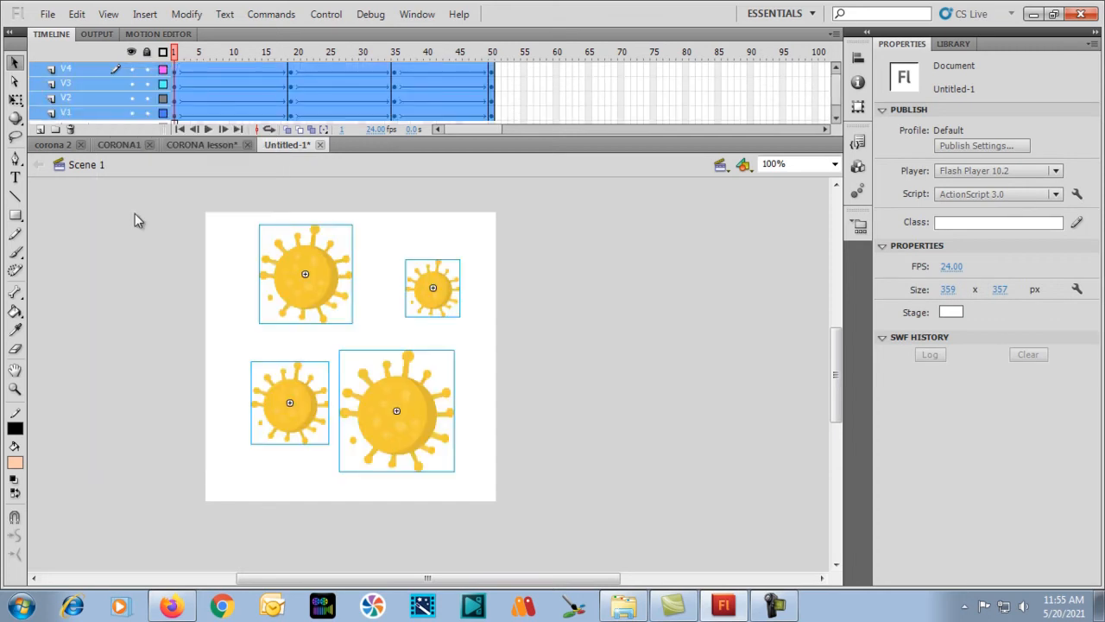
# Step: Deselect the pasted viruses and scrub through their animation in Untitled-1 to frame 43
pyautogui.click(170, 248)
pyautogui.moveTo(174, 55); pyautogui.dragTo(449, 82)
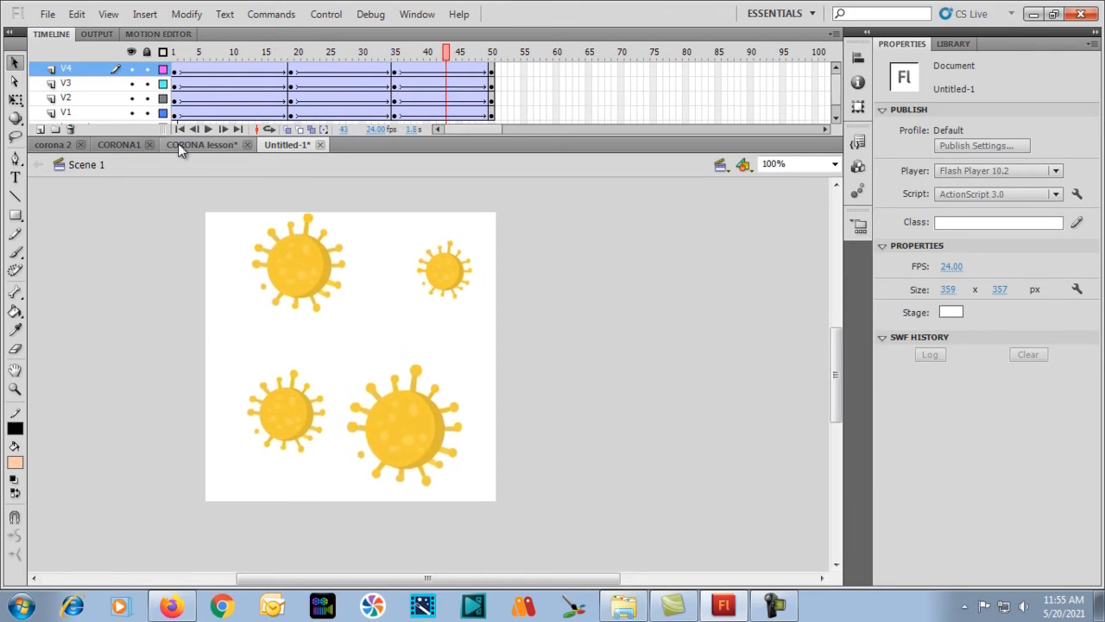
# Step: Examine the virus tween symbols and the animation in CORONA lesson and compare them with the Untitled-1 copy
pyautogui.click(178, 143)
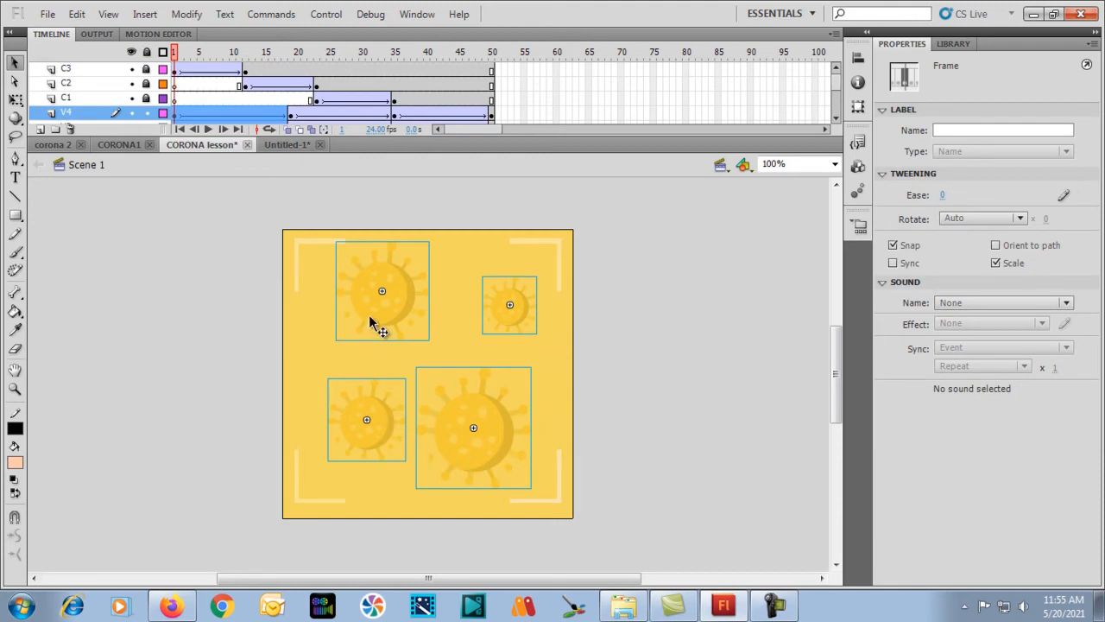
pyautogui.click(179, 71)
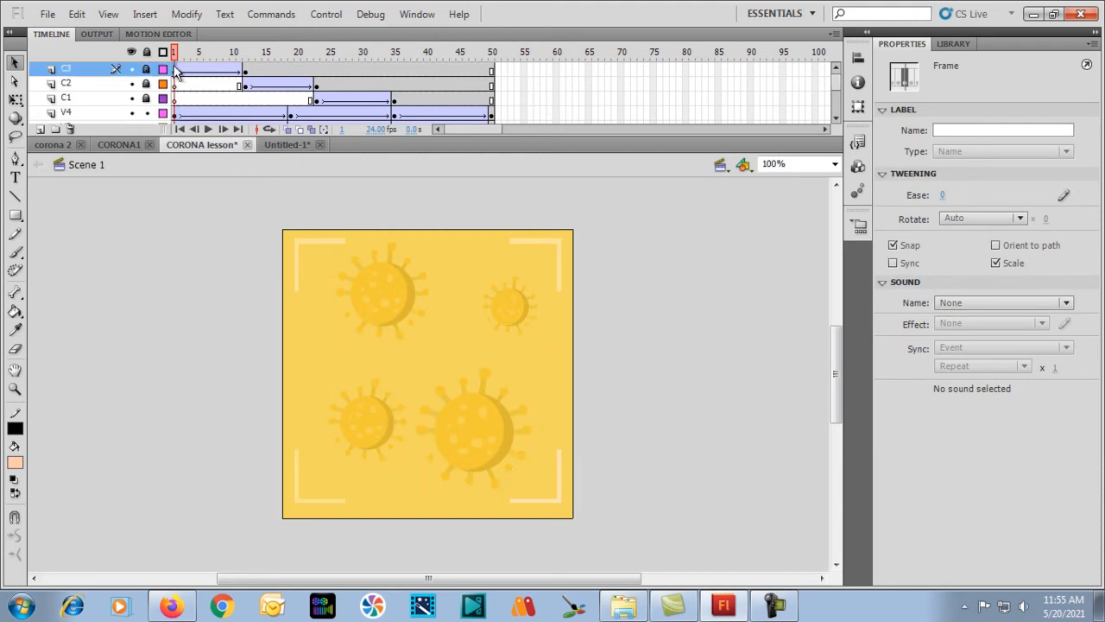
pyautogui.click(950, 47)
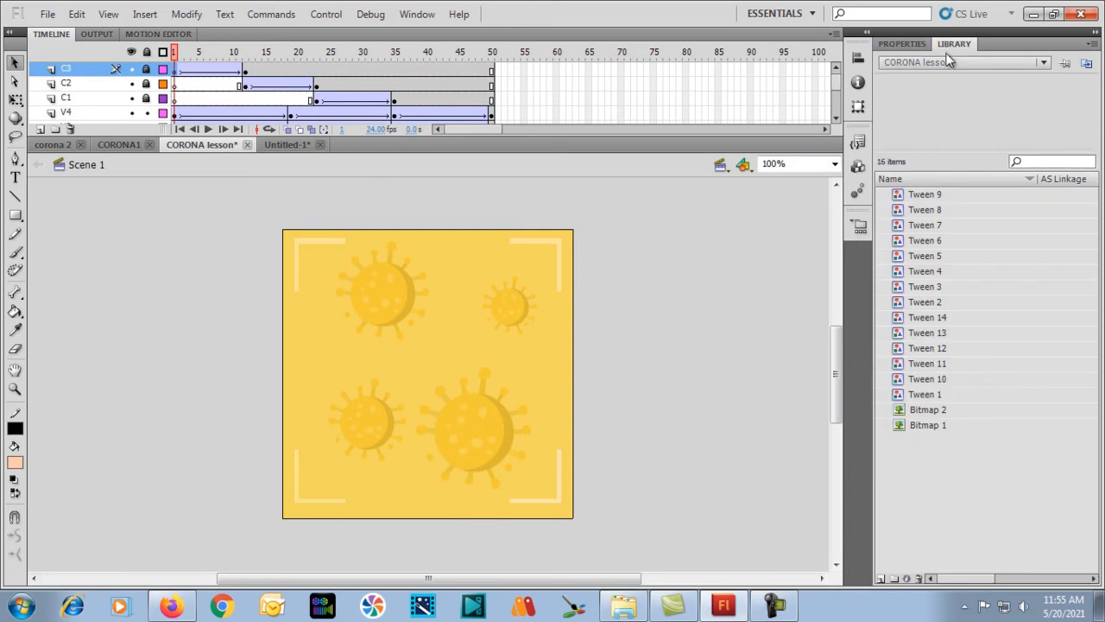
pyautogui.click(912, 211)
pyautogui.click(913, 238)
pyautogui.click(917, 255)
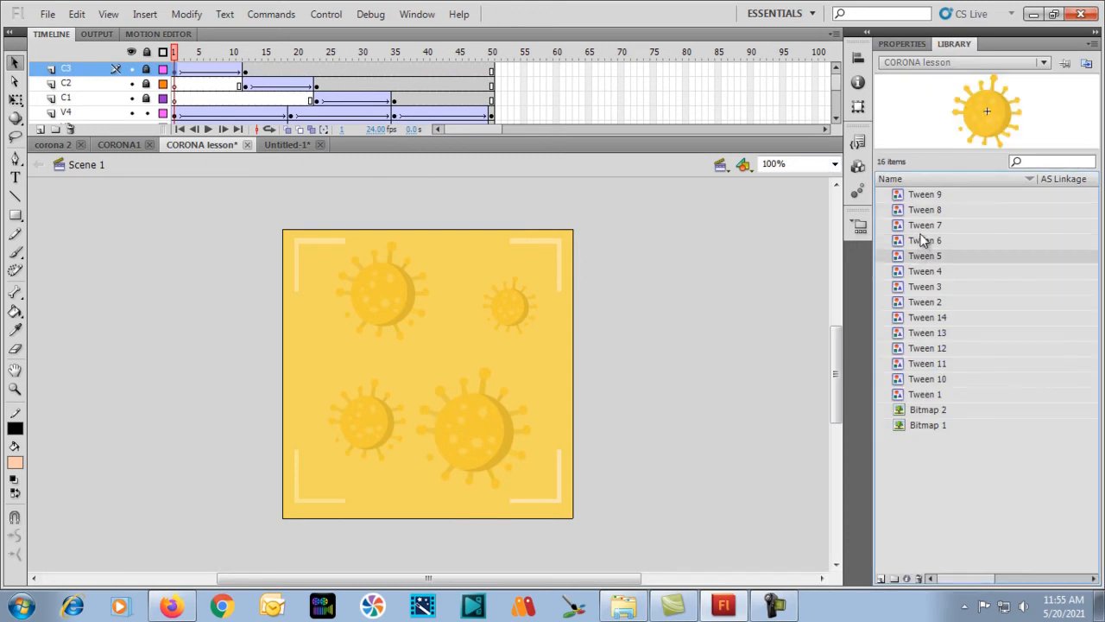
pyautogui.click(922, 240)
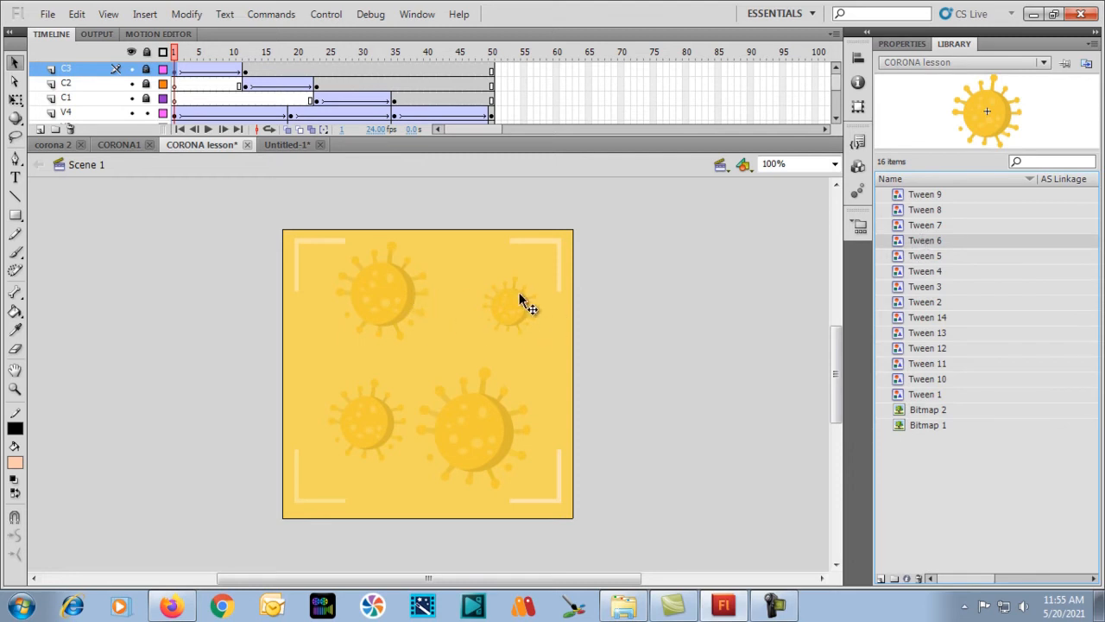
pyautogui.click(375, 314)
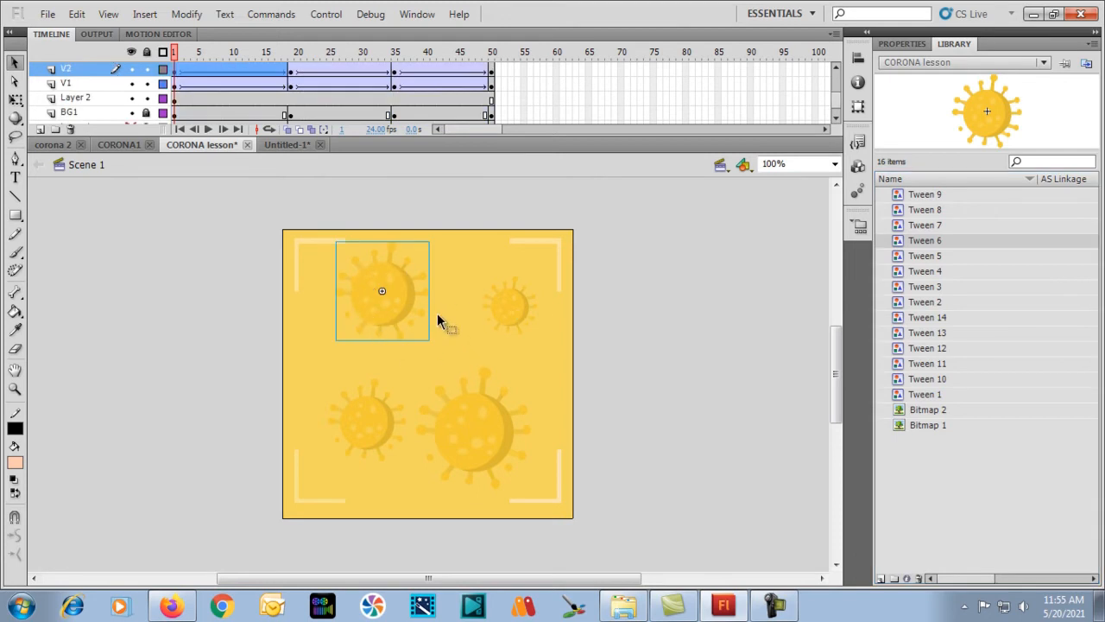
pyautogui.moveTo(178, 53); pyautogui.dragTo(480, 62)
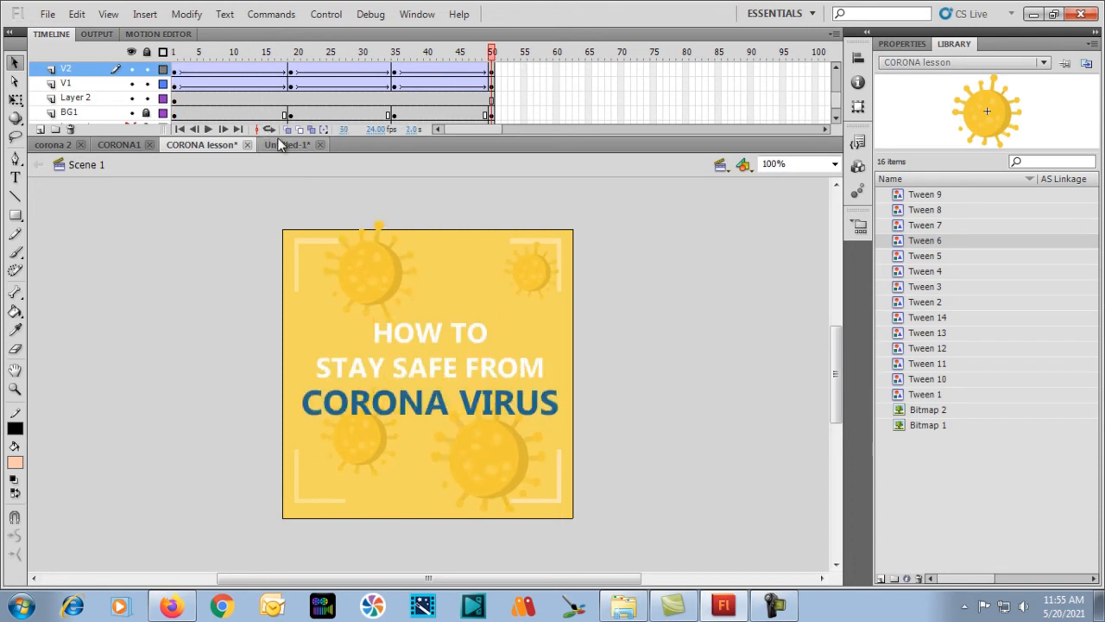
pyautogui.click(282, 143)
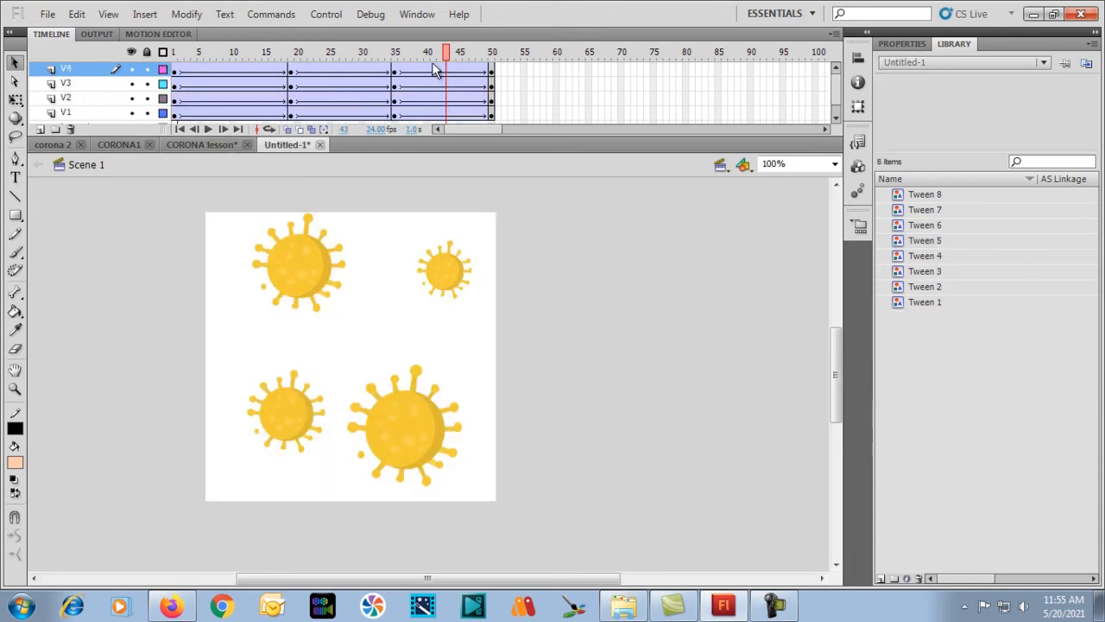
pyautogui.moveTo(445, 54)
pyautogui.mouseDown()
pyautogui.moveTo(172, 52)
pyautogui.moveTo(431, 70)
pyautogui.moveTo(439, 61)
pyautogui.mouseUp()
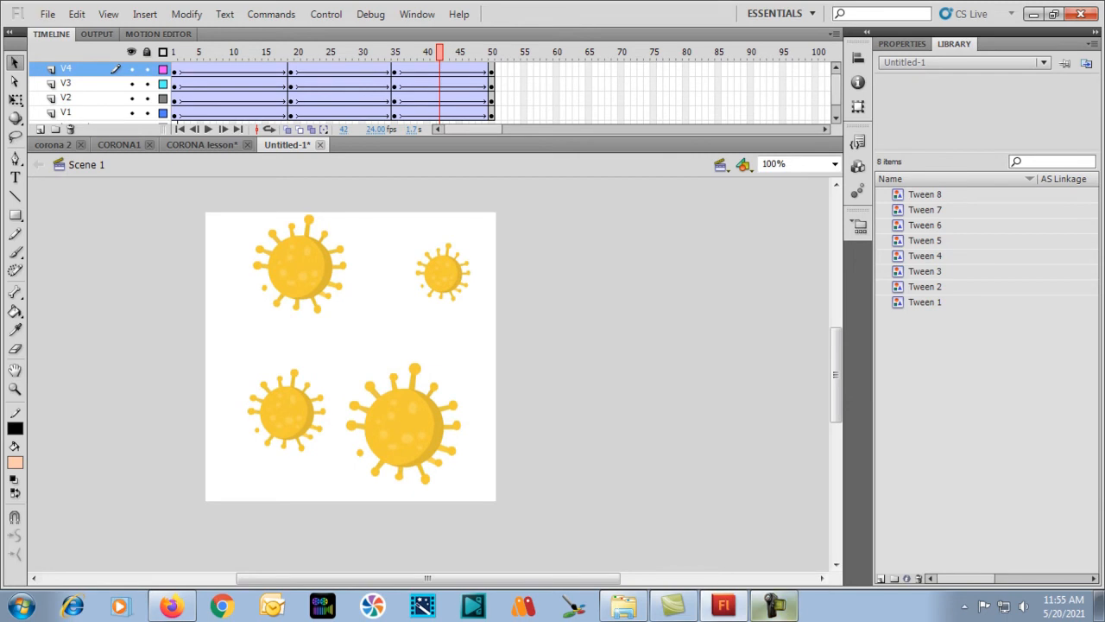
# Step: Switch to Camtasia Studio, replay the 6 PRECAUTIONS scene and pause it where yellow rays surround the number
pyautogui.click(774, 605)
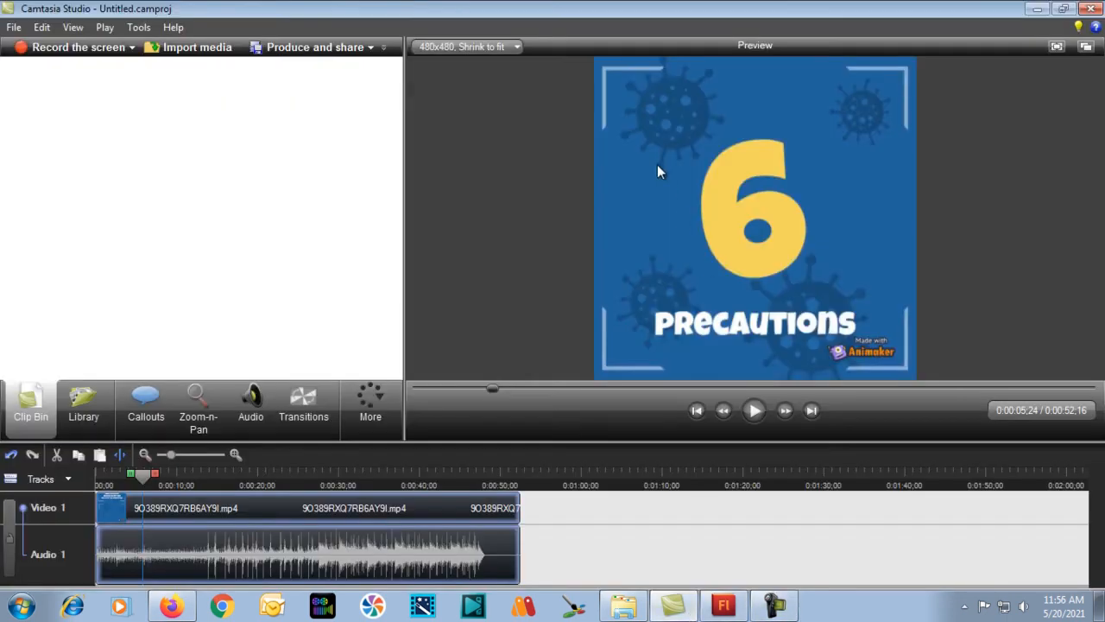
pyautogui.moveTo(490, 390); pyautogui.dragTo(468, 393)
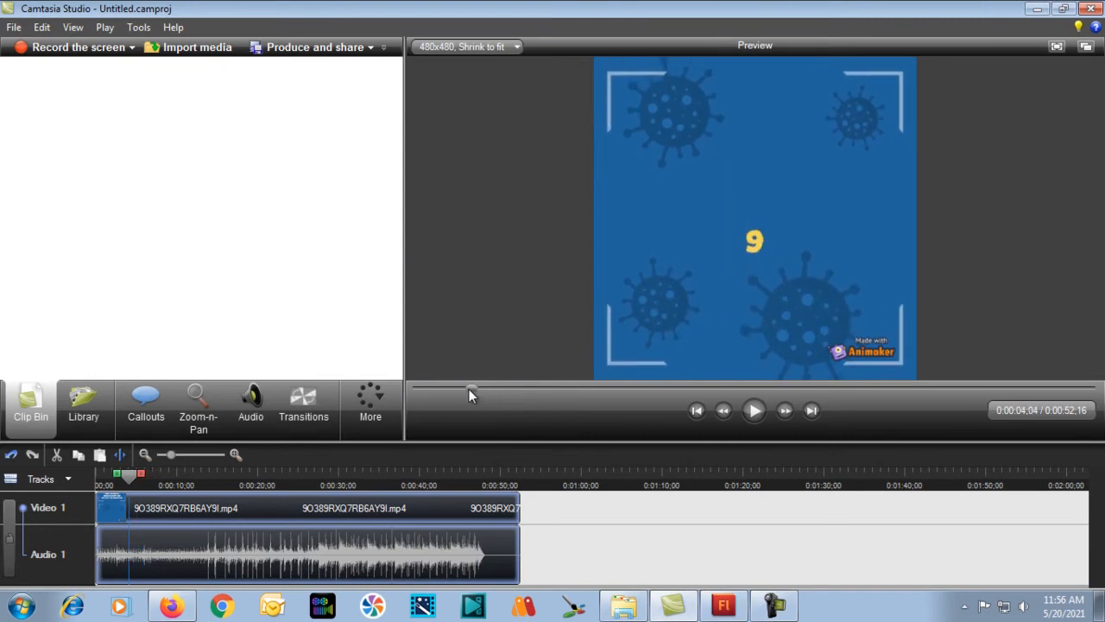
pyautogui.click(757, 416)
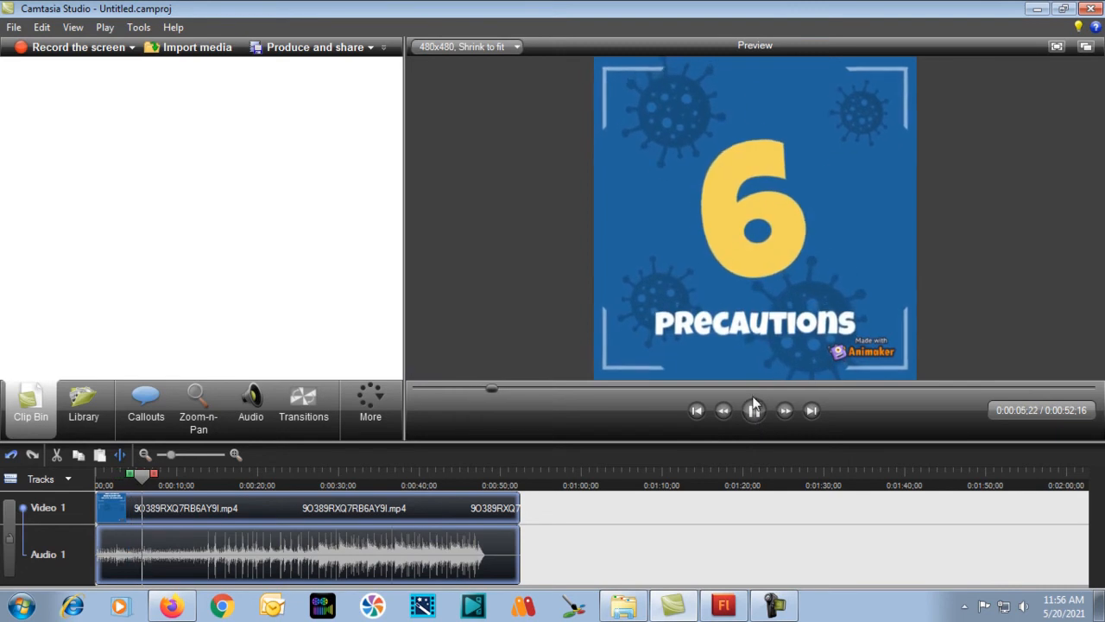
pyautogui.click(753, 410)
pyautogui.moveTo(496, 392); pyautogui.dragTo(477, 392)
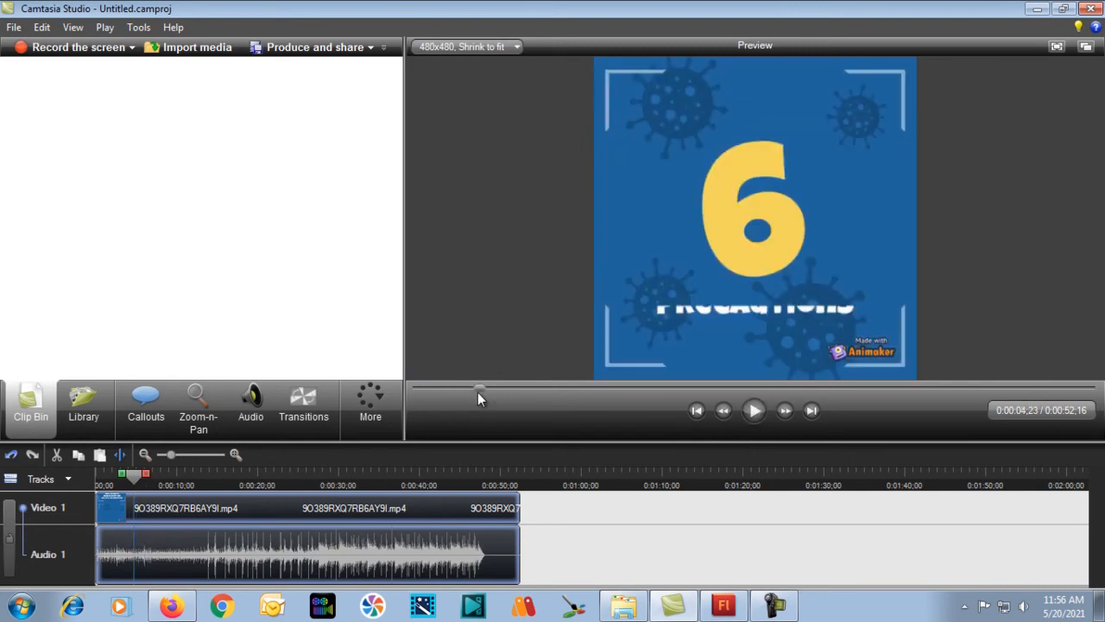
pyautogui.click(757, 411)
pyautogui.click(755, 412)
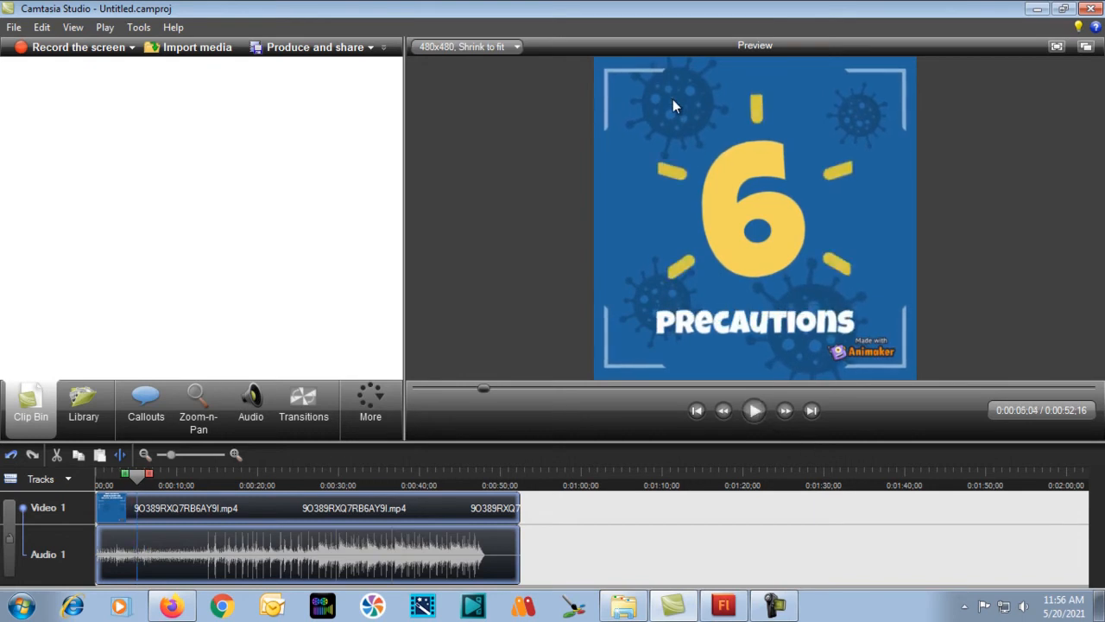
# Step: Return Untitled-1 to frame 1, capture the paused Camtasia Studio screen and paste the screenshot into the Flash document
pyautogui.click(717, 615)
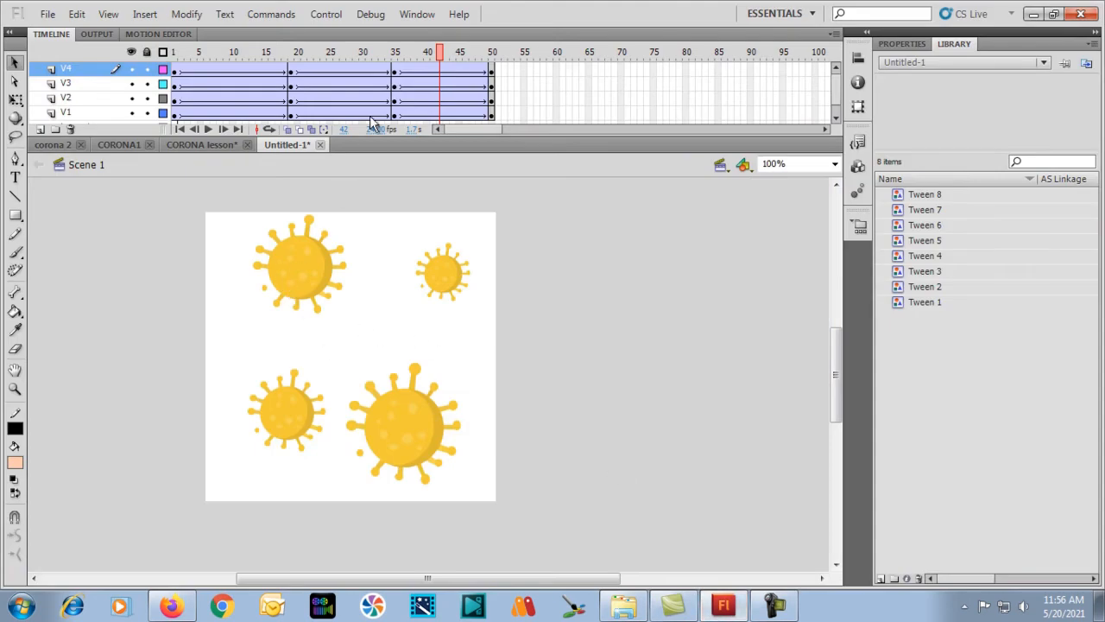
pyautogui.moveTo(441, 49); pyautogui.dragTo(173, 50)
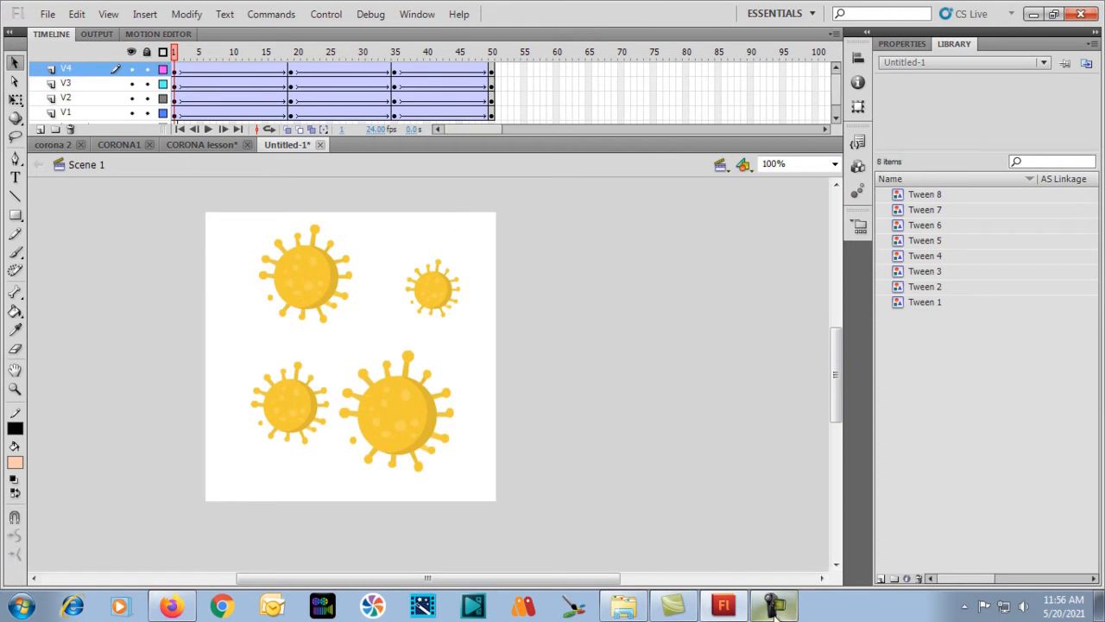
pyautogui.click(674, 606)
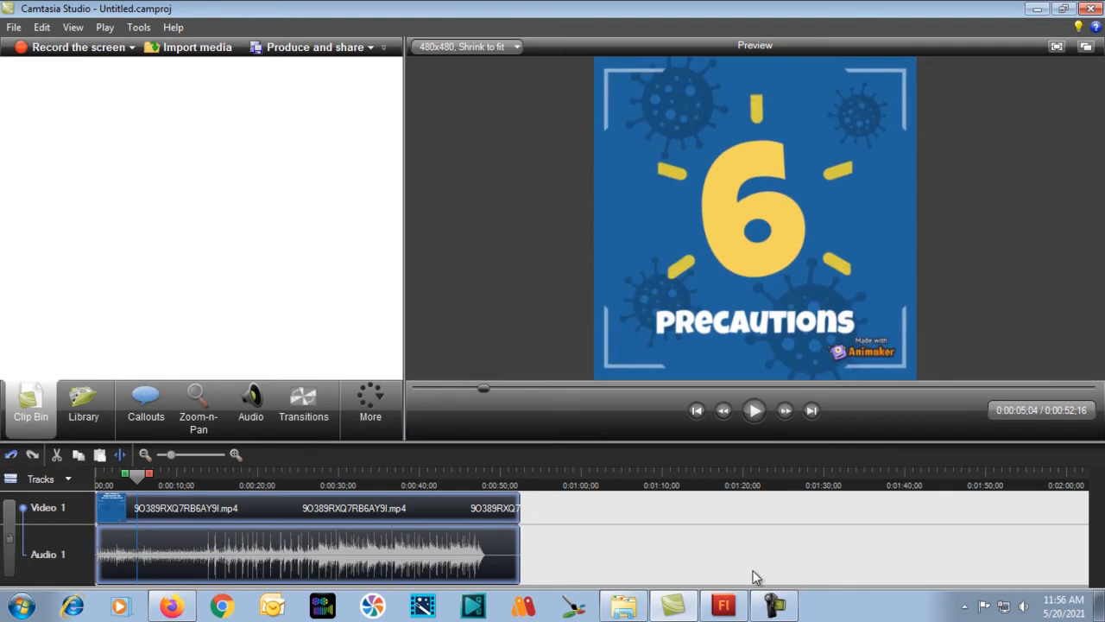
pyautogui.click(723, 605)
pyautogui.rightClick(586, 380)
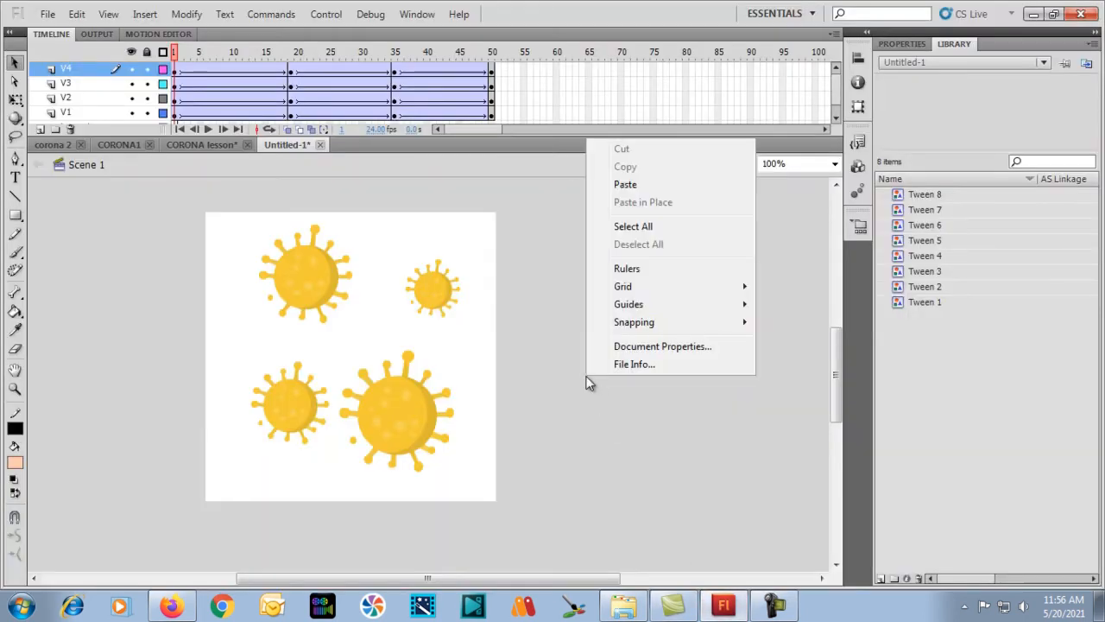
pyautogui.click(612, 185)
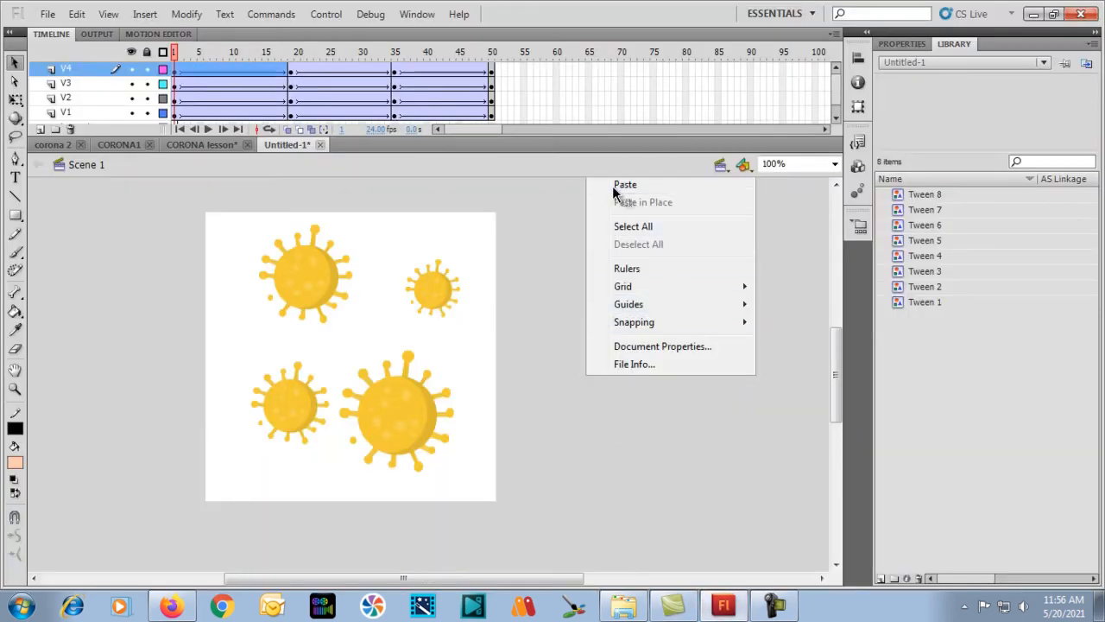
# Step: Move the pasted screenshot clear of the stage and break it apart
pyautogui.moveTo(576, 310); pyautogui.dragTo(821, 332)
pyautogui.hotkey('ctrl', '-')
pyautogui.hotkey('ctrl', '-')
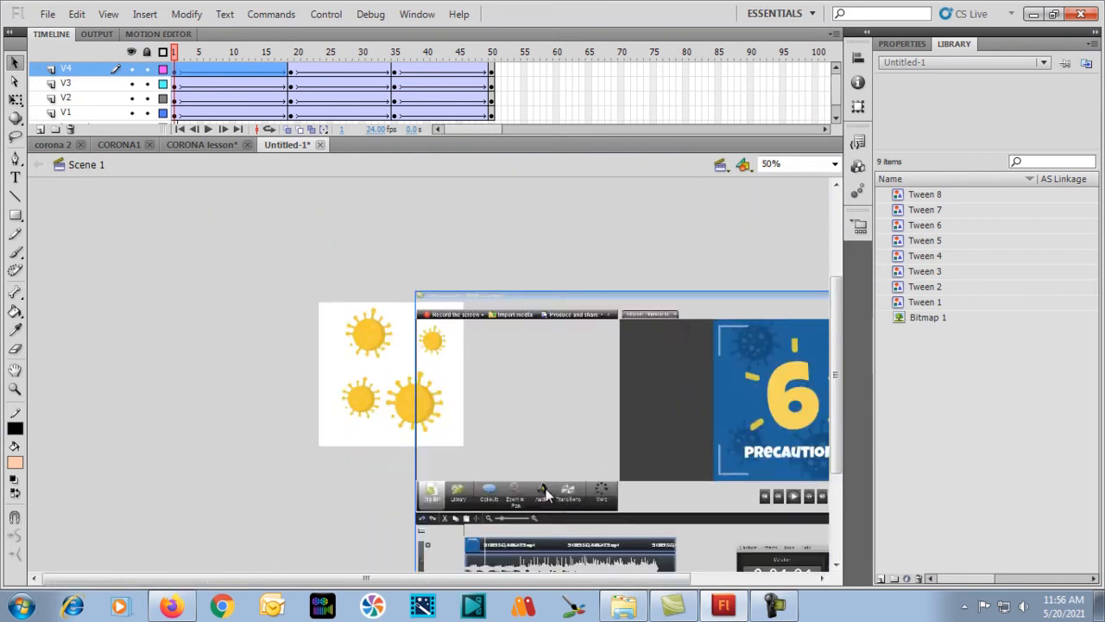
pyautogui.moveTo(380, 433); pyautogui.dragTo(405, 390)
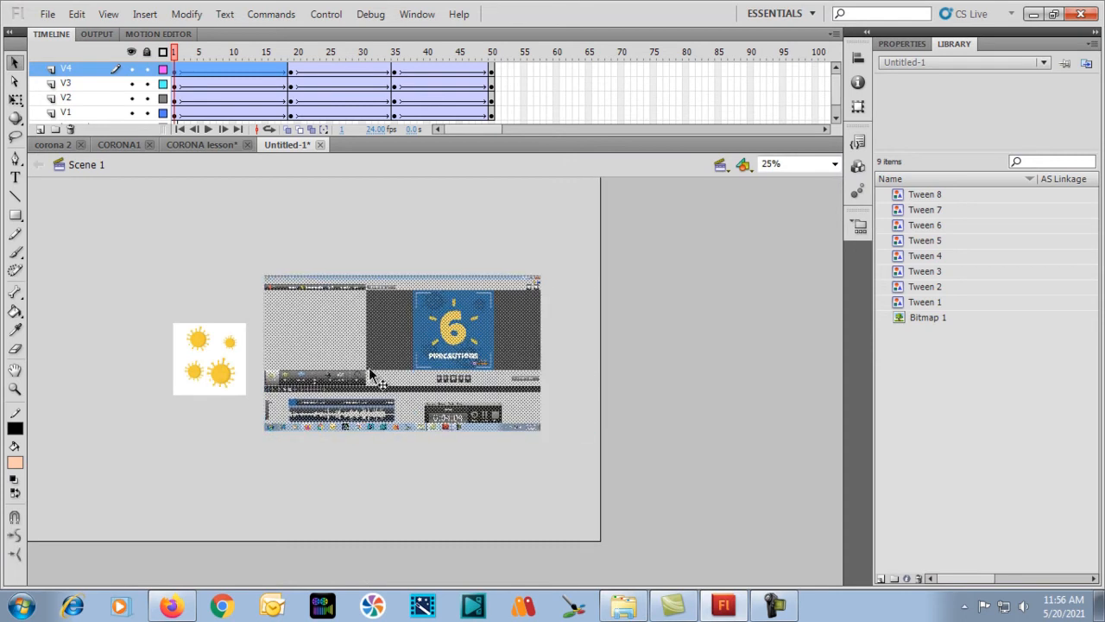
# Step: Crop the screenshot to the blue 6 PRECAUTIONS picture by deleting the areas around it
pyautogui.click(260, 244)
pyautogui.moveTo(253, 245)
pyautogui.mouseDown()
pyautogui.moveTo(370, 445)
pyautogui.moveTo(413, 493)
pyautogui.mouseUp()
pyautogui.press('Delete')
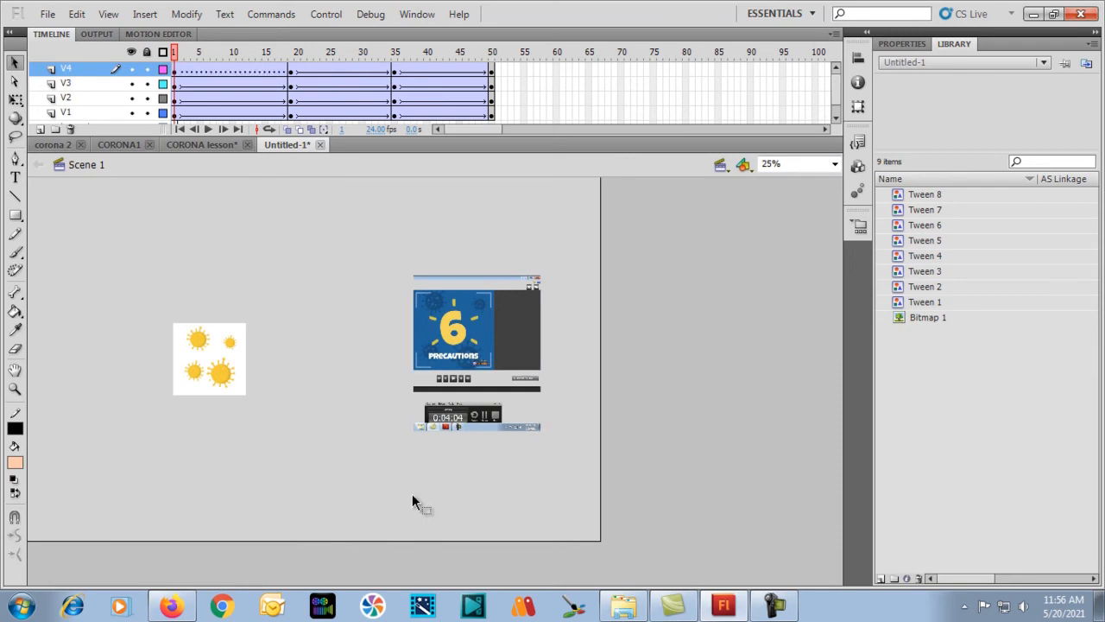
pyautogui.moveTo(358, 237); pyautogui.dragTo(494, 493)
pyautogui.press('Delete')
pyautogui.press('Delete')
pyautogui.moveTo(397, 490); pyautogui.dragTo(560, 369)
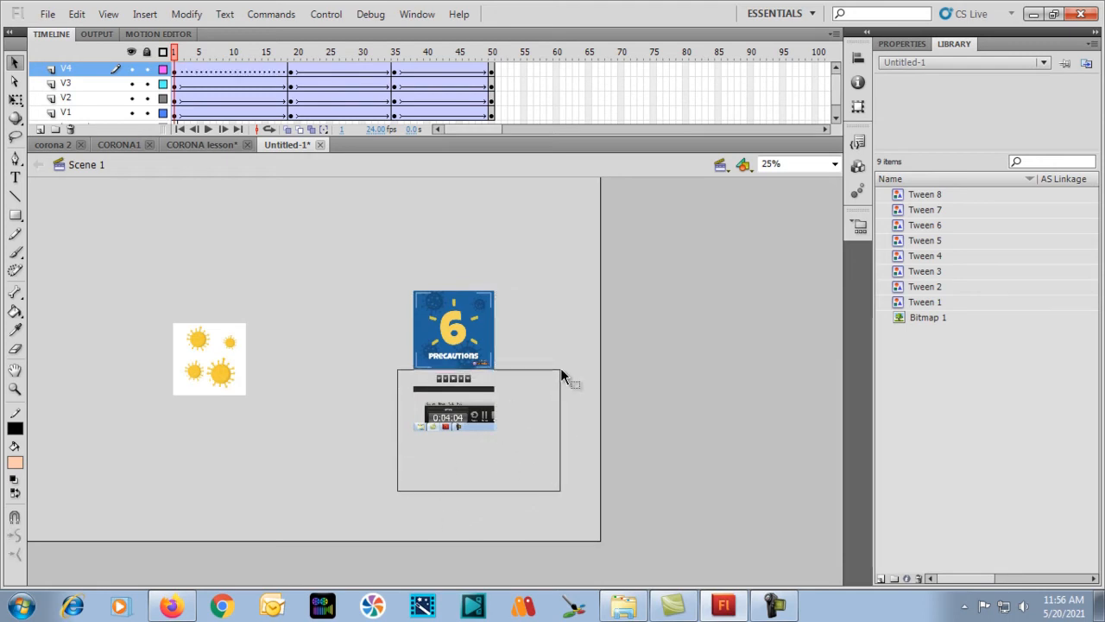
pyautogui.press('Delete')
# Step: Move the cropped 6 PRECAUTIONS picture close beside the stage and deselect it
pyautogui.hotkey('ctrl', '=')
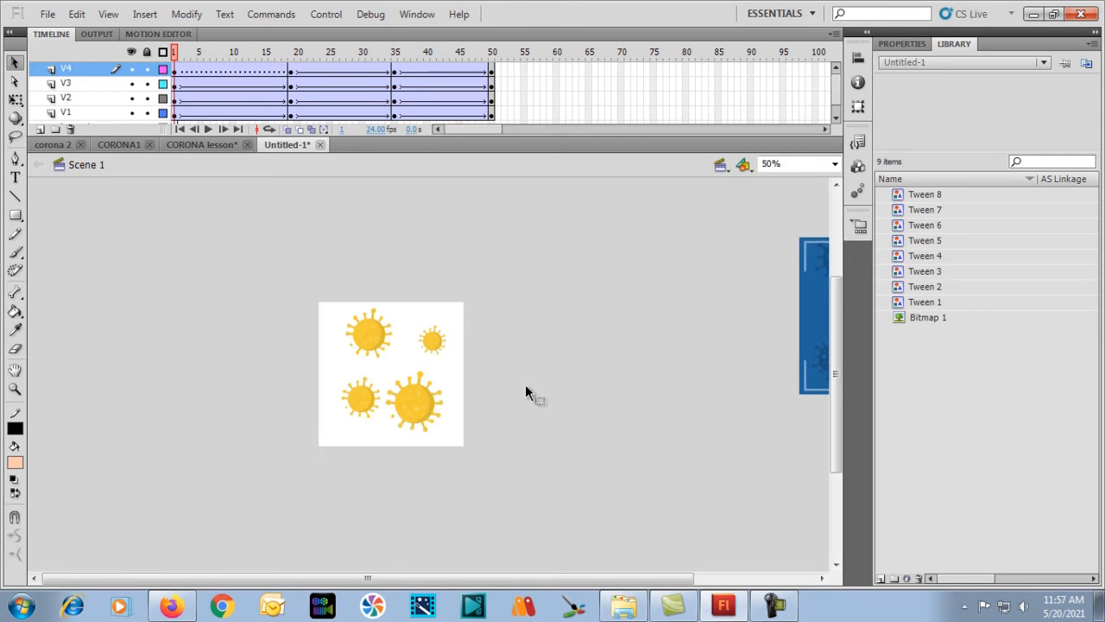
pyautogui.moveTo(816, 307); pyautogui.dragTo(567, 345)
pyautogui.hotkey('ctrl', '=')
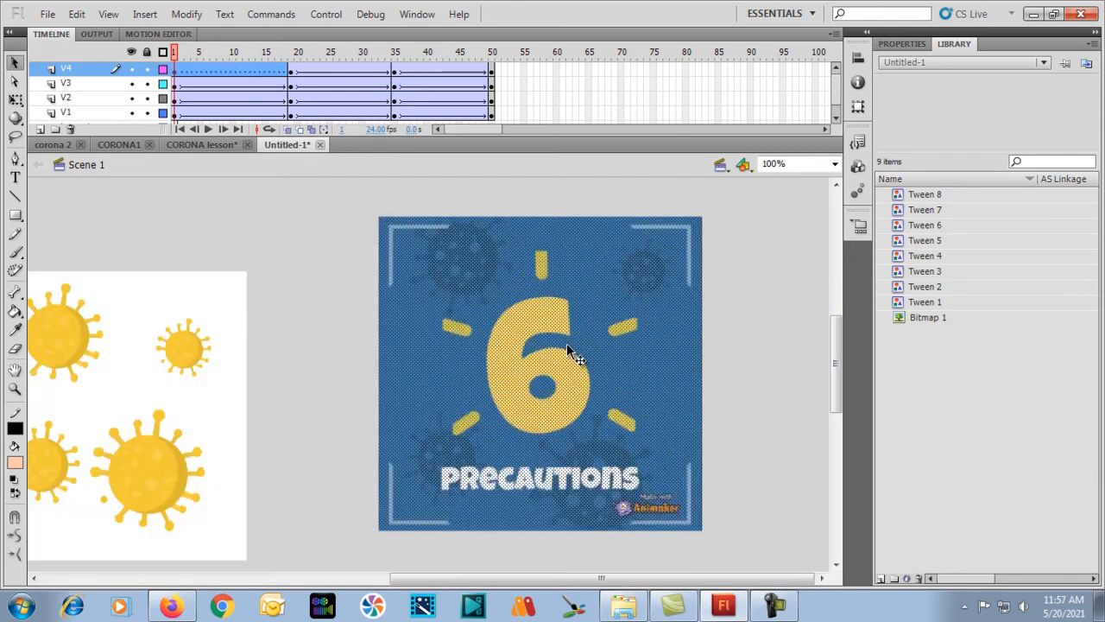
pyautogui.hotkey('ctrl', '-')
pyautogui.click(470, 342)
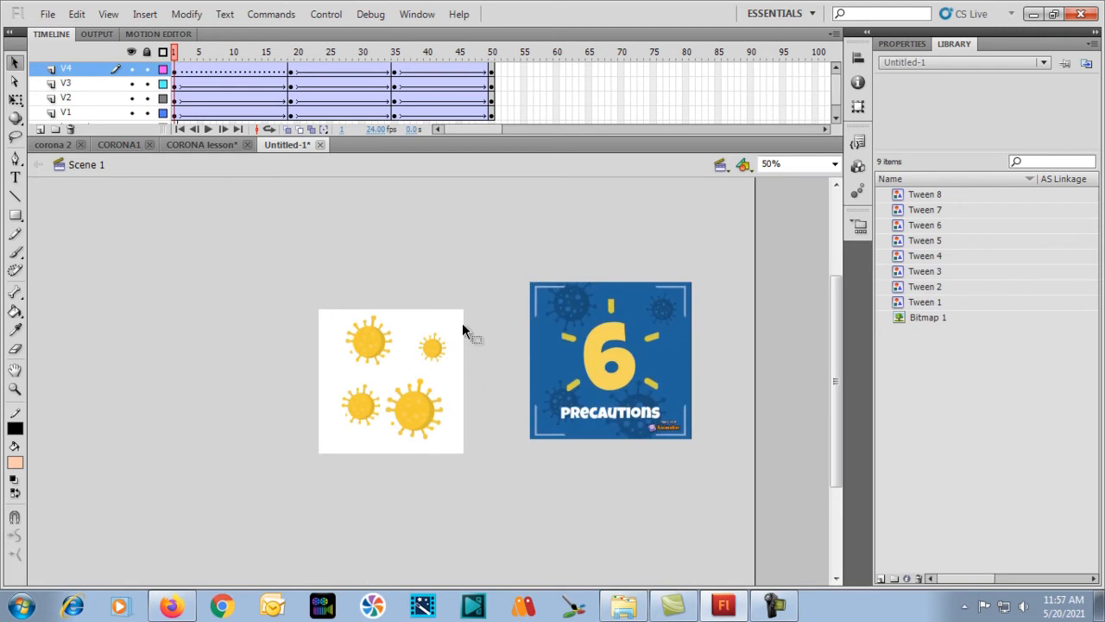
pyautogui.click(559, 344)
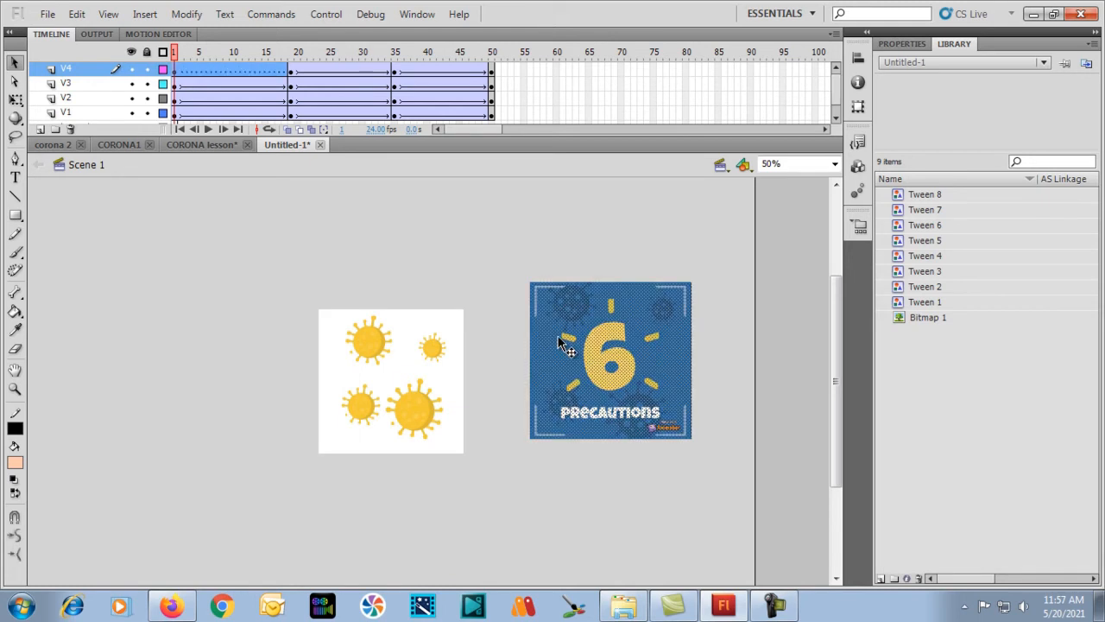
pyautogui.press('Escape')
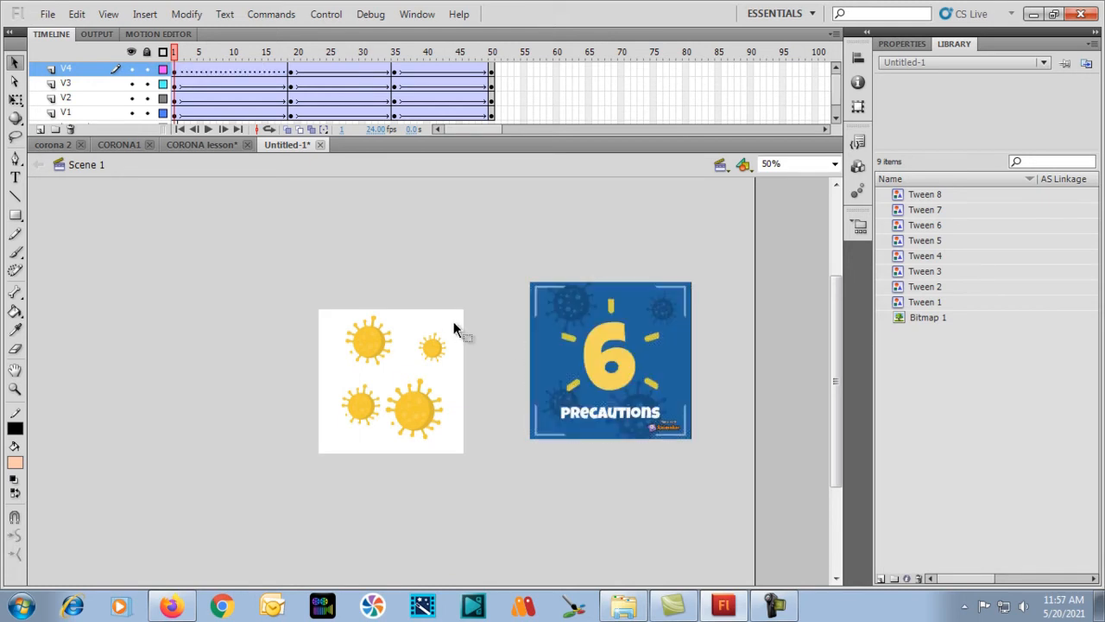
# Step: Resize the 6 PRECAUTIONS picture to the stage size, width 359 and height 357
pyautogui.click(907, 44)
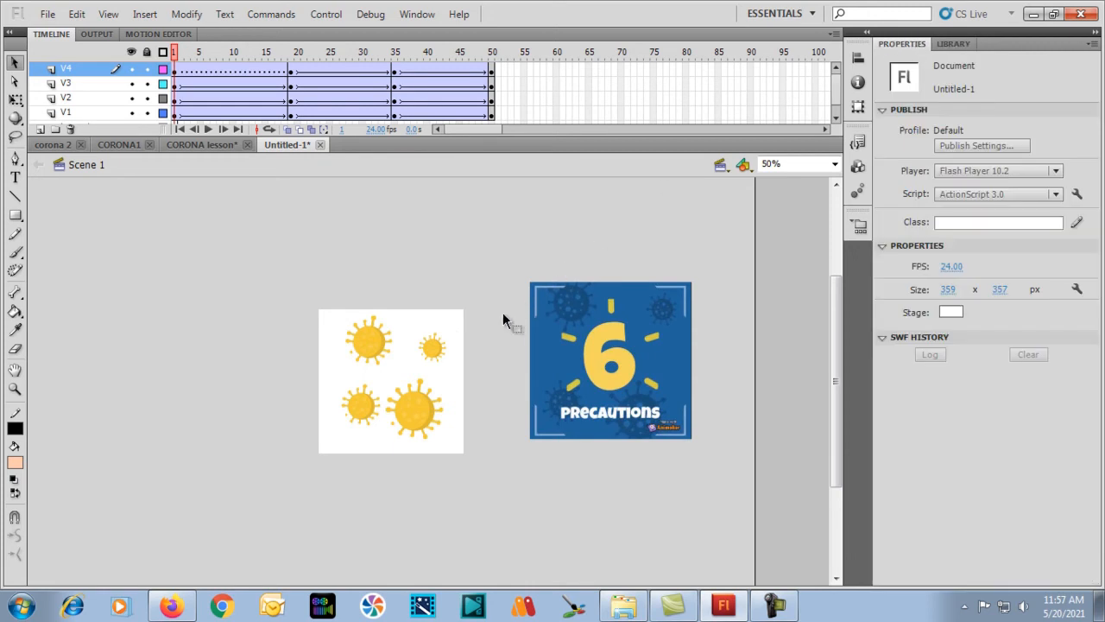
pyautogui.click(681, 305)
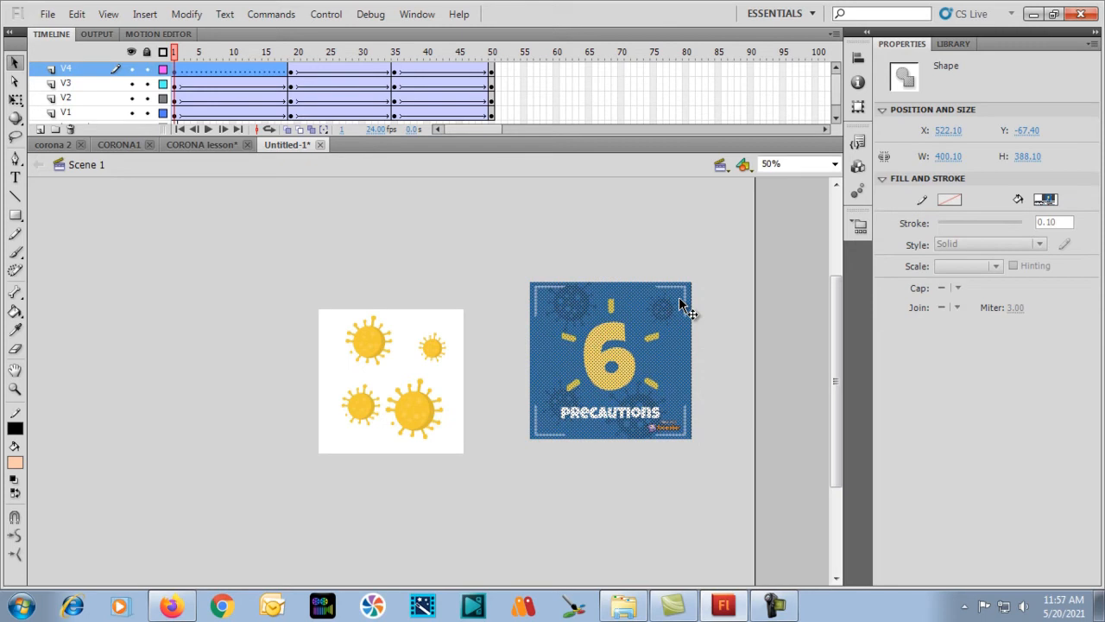
pyautogui.click(941, 156)
pyautogui.write('359')
pyautogui.press('Tab')
pyautogui.write('3')
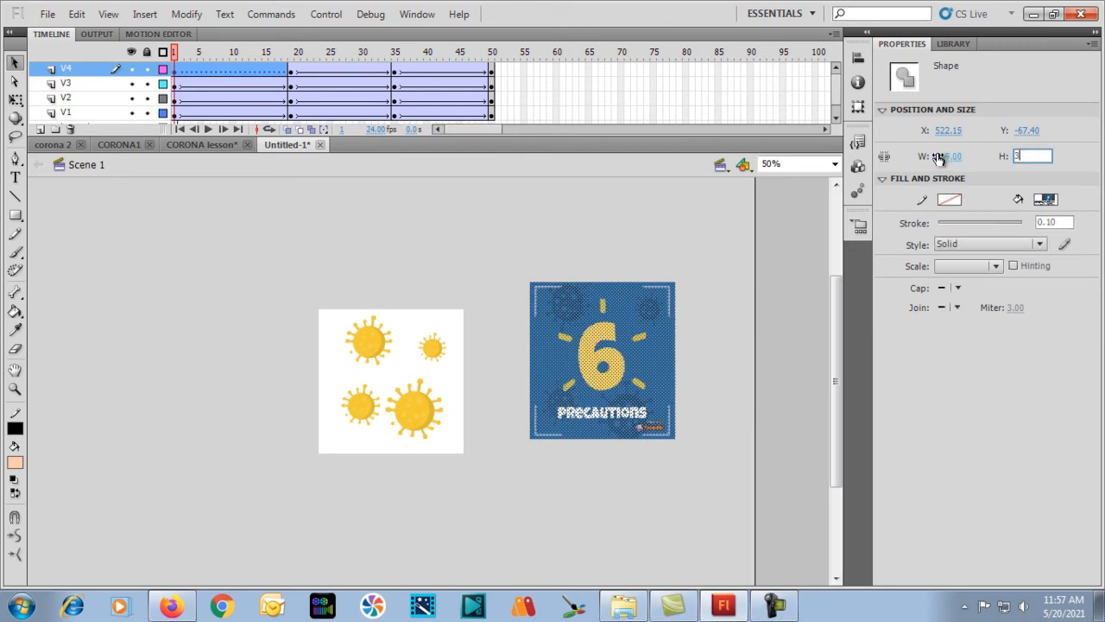
pyautogui.press('Return')
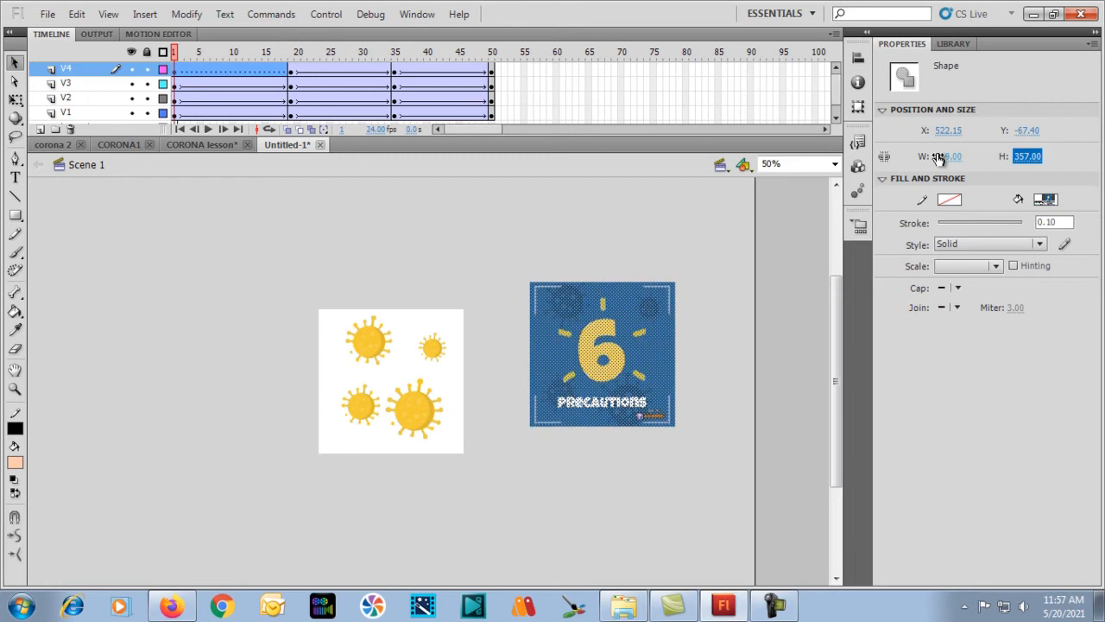
# Step: Align the 6 PRECAUTIONS picture with the stage by setting its position to X 0 and Y 0
pyautogui.click(947, 130)
pyautogui.write('0')
pyautogui.press('Return')
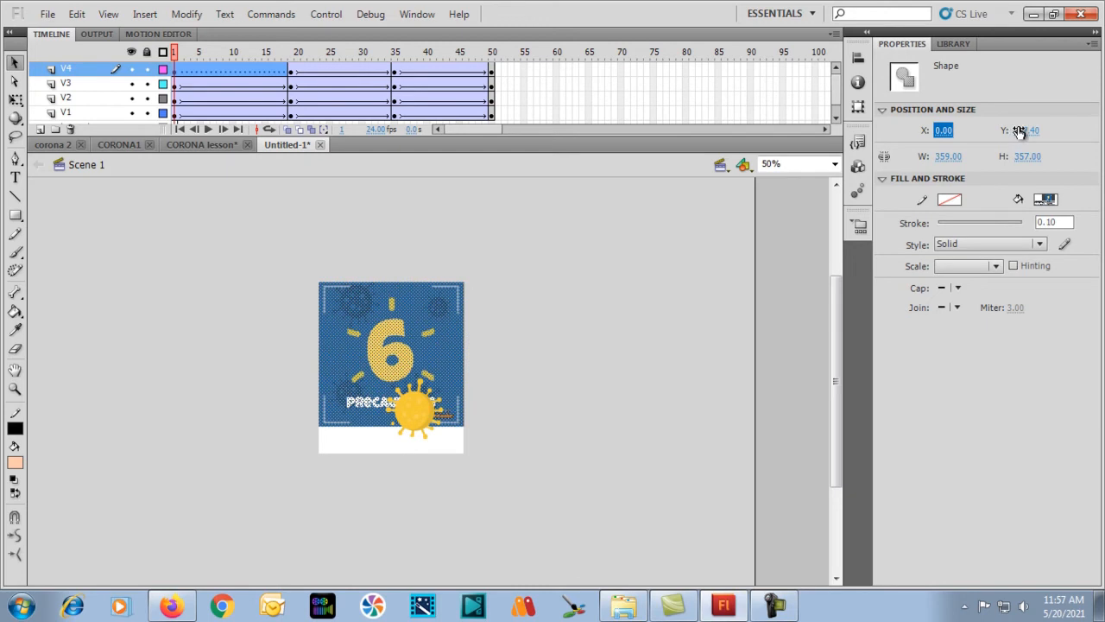
pyautogui.click(1012, 127)
pyautogui.write('0')
pyautogui.press('Return')
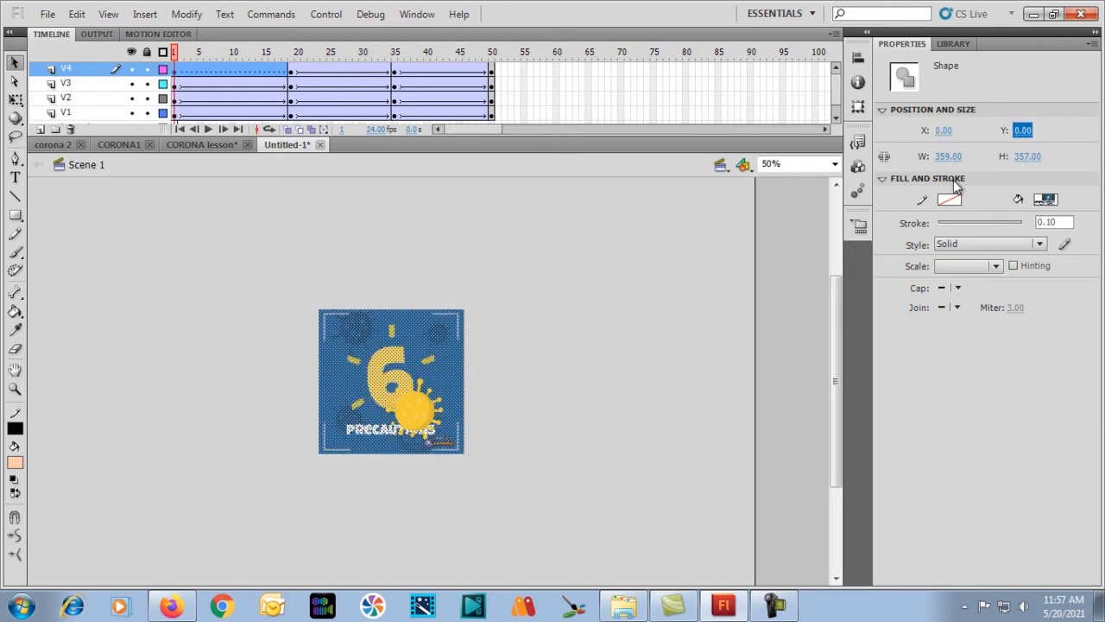
# Step: Move the 6 PRECAUTIONS picture off the stage to the empty area beside it
pyautogui.click(542, 253)
pyautogui.moveTo(438, 337); pyautogui.dragTo(616, 320)
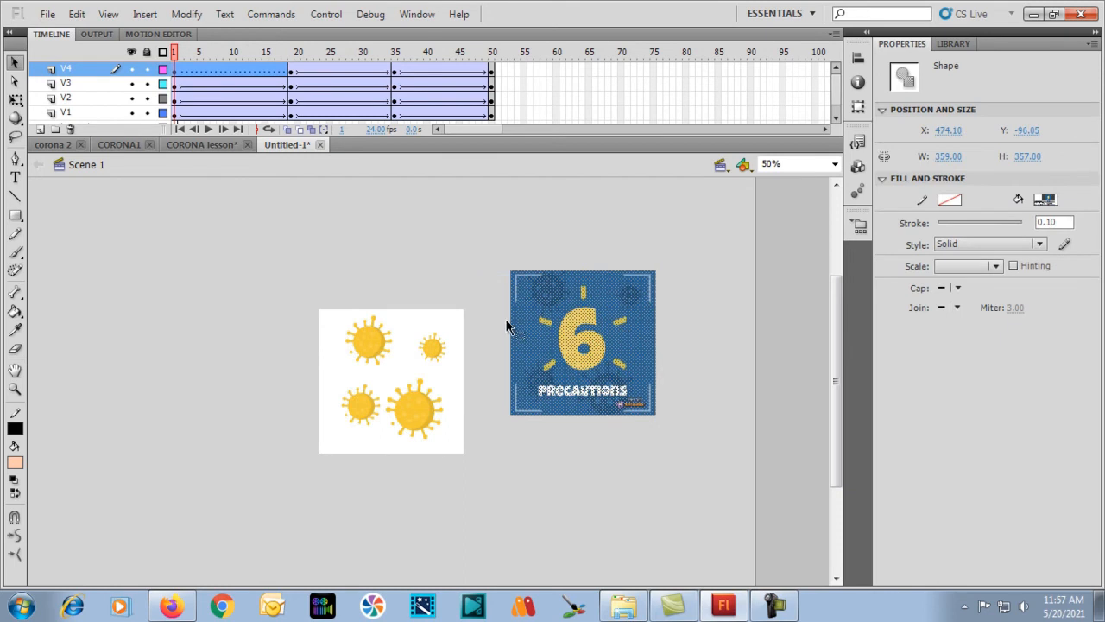
pyautogui.hotkey('ctrl', '=')
pyautogui.hotkey('ctrl', '-')
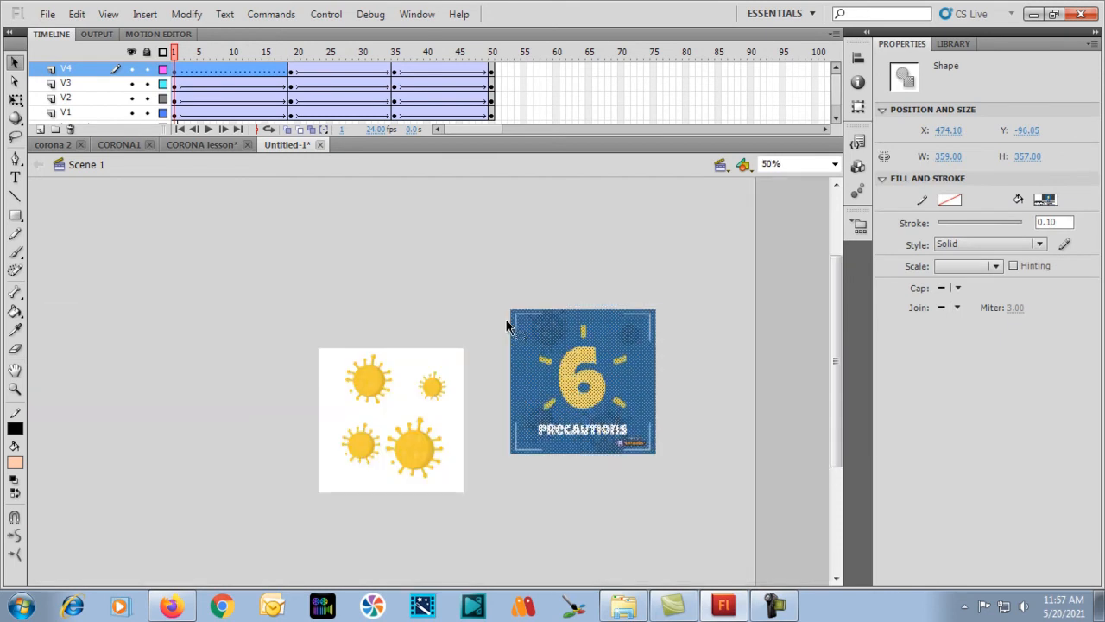
pyautogui.hotkey('ctrl', '=')
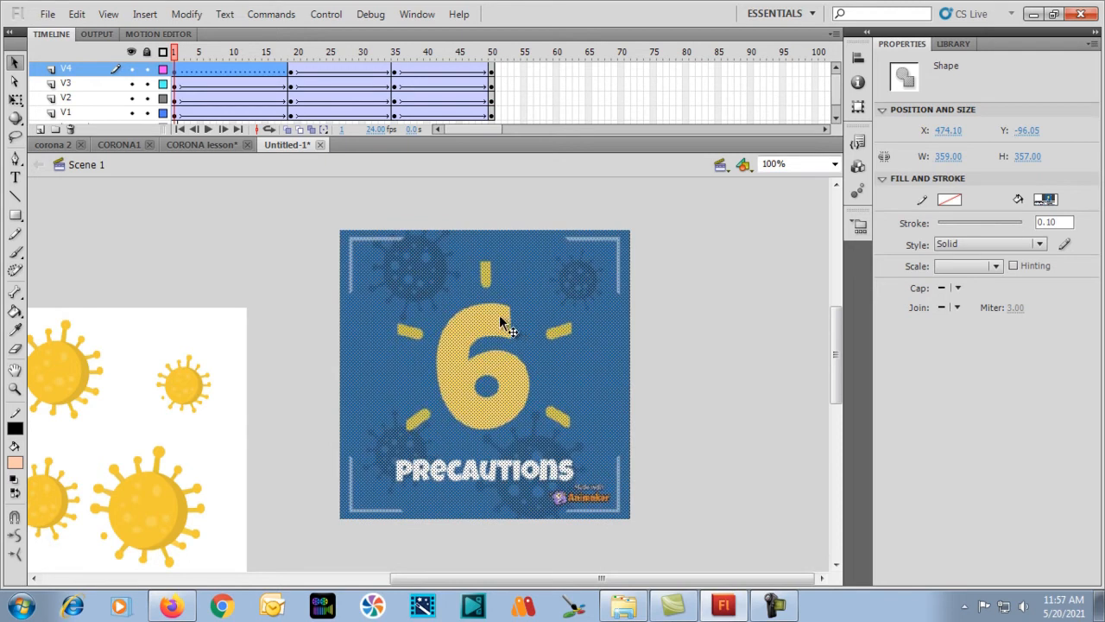
pyautogui.moveTo(173, 55)
pyautogui.mouseDown()
pyautogui.moveTo(352, 86)
pyautogui.moveTo(222, 87)
pyautogui.moveTo(362, 61)
pyautogui.moveTo(496, 68)
pyautogui.moveTo(174, 66)
pyautogui.mouseUp()
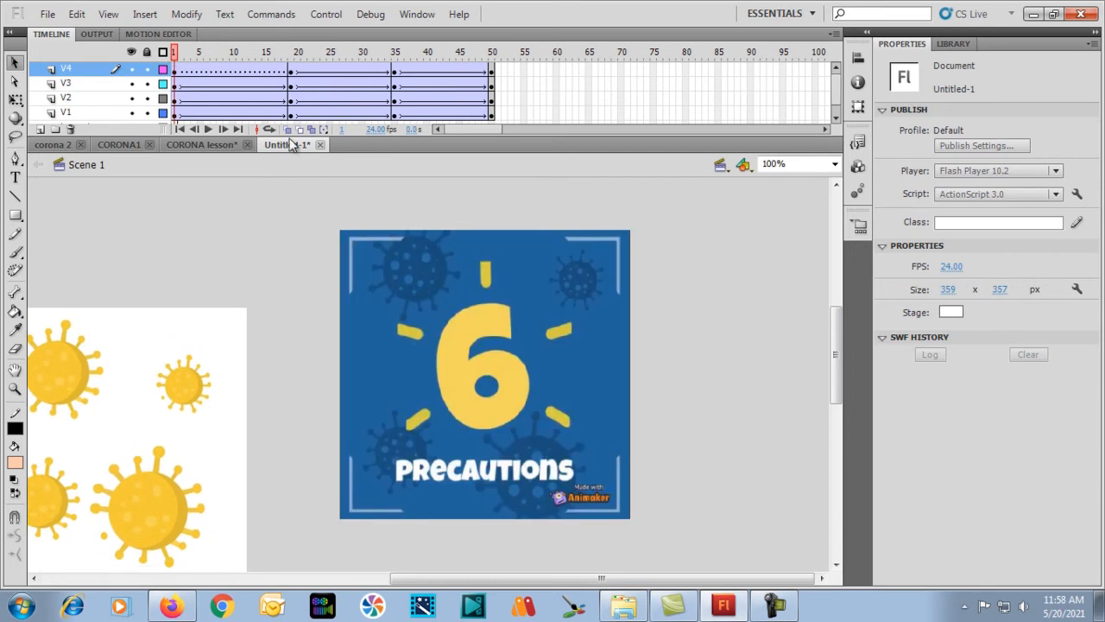
pyautogui.click(413, 286)
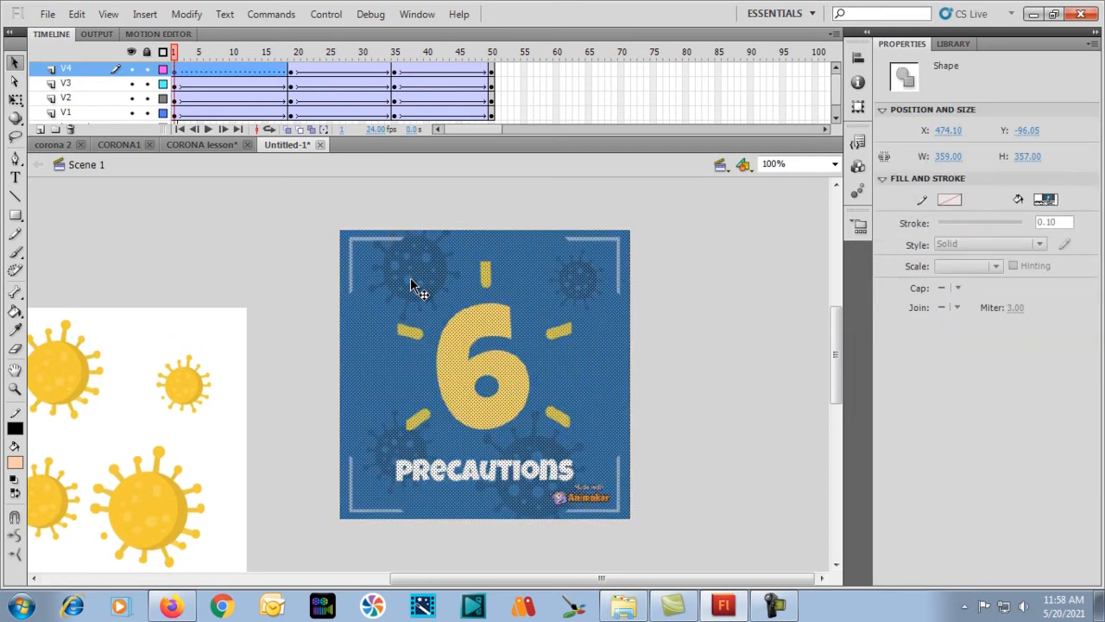
# Step: Undo the 6 PRECAUTIONS picture's positioning, resizing, cropping and pasting until layer V4 holds only its virus again
pyautogui.hotkey('ctrl', 'z')
pyautogui.hotkey('ctrl', 'z')
pyautogui.hotkey('ctrl', 'z')
pyautogui.hotkey('ctrl', 'z')
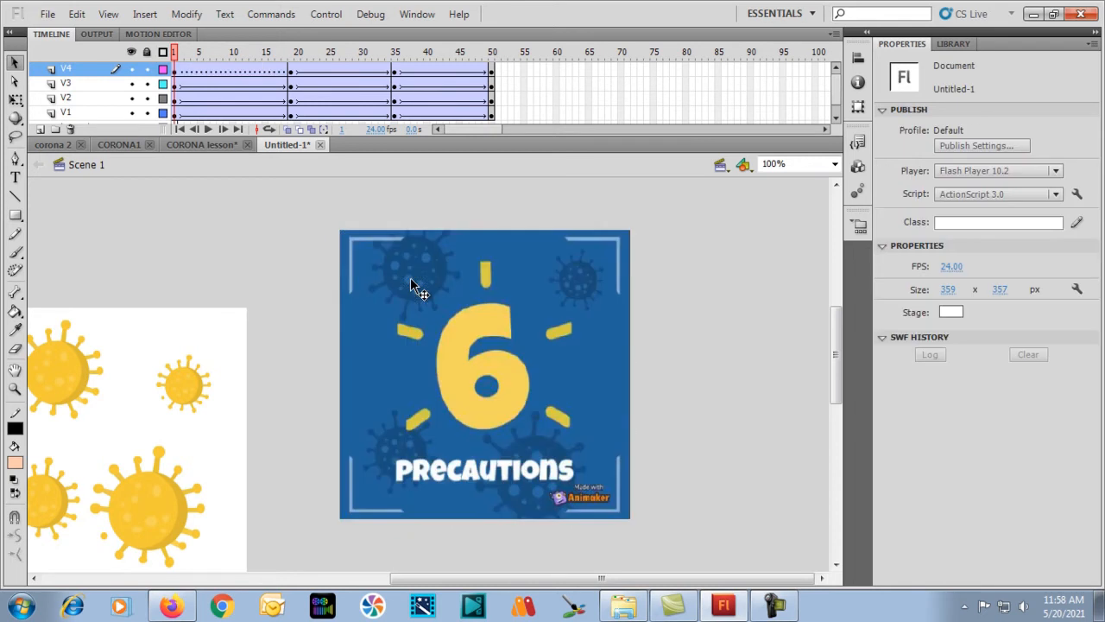
pyautogui.hotkey('ctrl', 'z')
pyautogui.hotkey('ctrl', 'z')
pyautogui.hotkey('ctrl', 'z')
pyautogui.hotkey('ctrl', 'z')
pyautogui.hotkey('ctrl', 'z')
pyautogui.hotkey('ctrl', 'z')
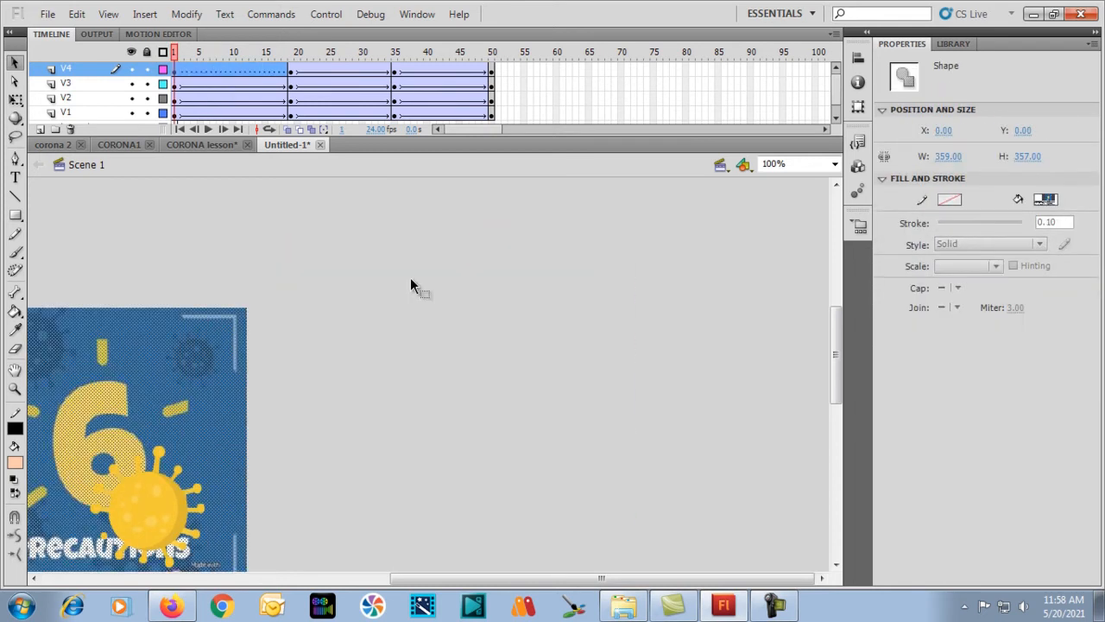
pyautogui.hotkey('ctrl', 'z')
pyautogui.hotkey('ctrl', 'z')
pyautogui.hotkey('ctrl', 'z')
pyautogui.hotkey('ctrl', 'z')
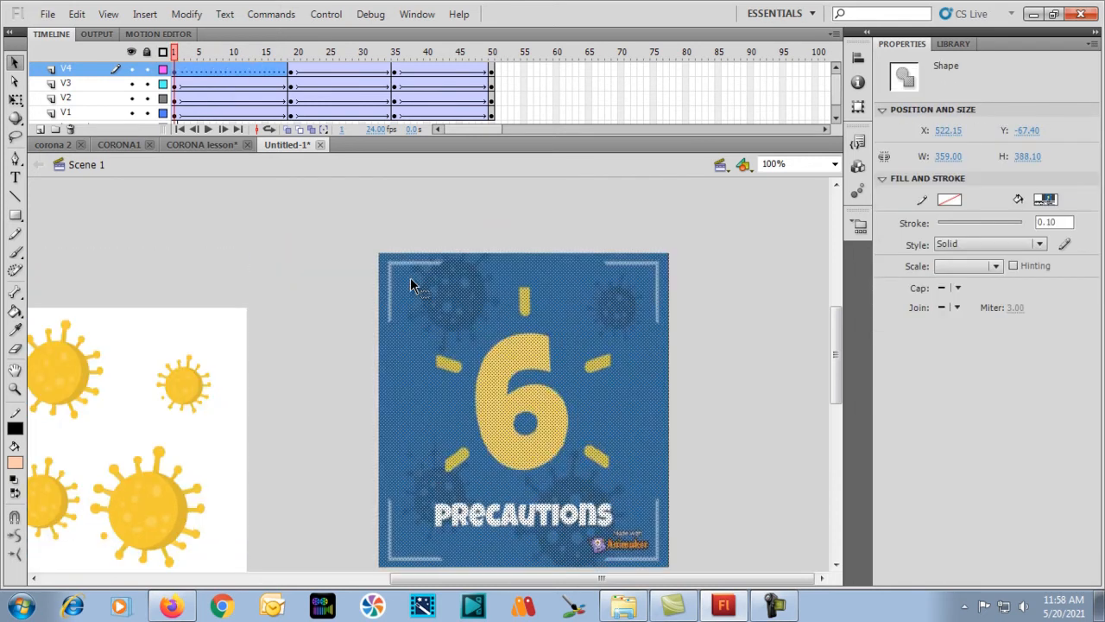
pyautogui.hotkey('ctrl', 'z')
pyautogui.hotkey('ctrl', 'z')
pyautogui.hotkey('ctrl', 'z')
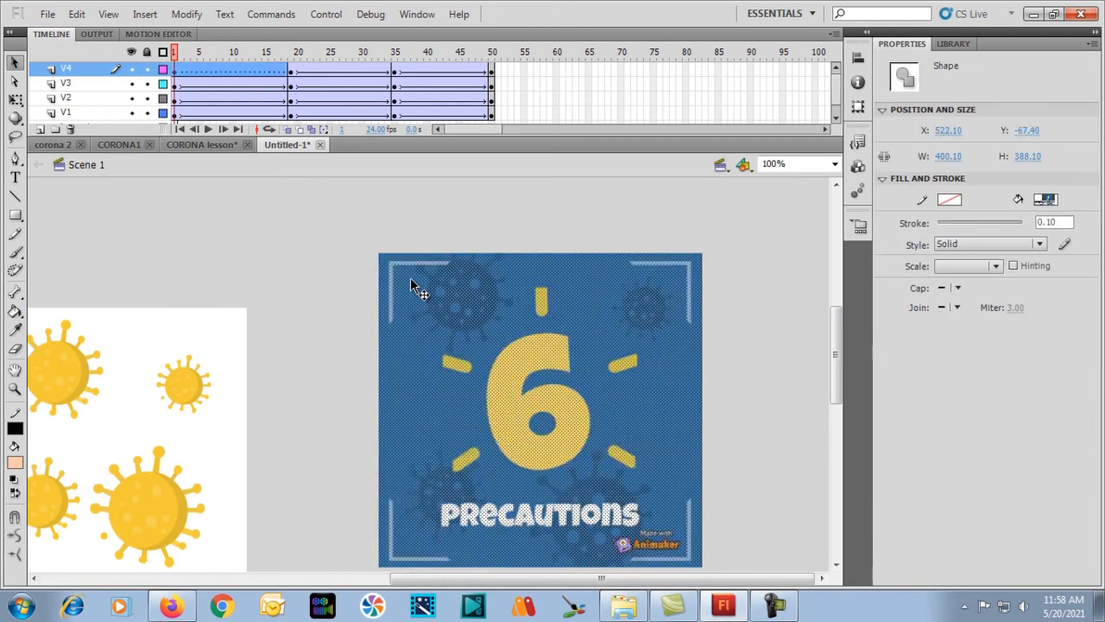
pyautogui.hotkey('ctrl', 'z')
pyautogui.hotkey('ctrl', 'z')
pyautogui.hotkey('ctrl', 'z')
pyautogui.hotkey('ctrl', 'z')
pyautogui.hotkey('ctrl', 'z')
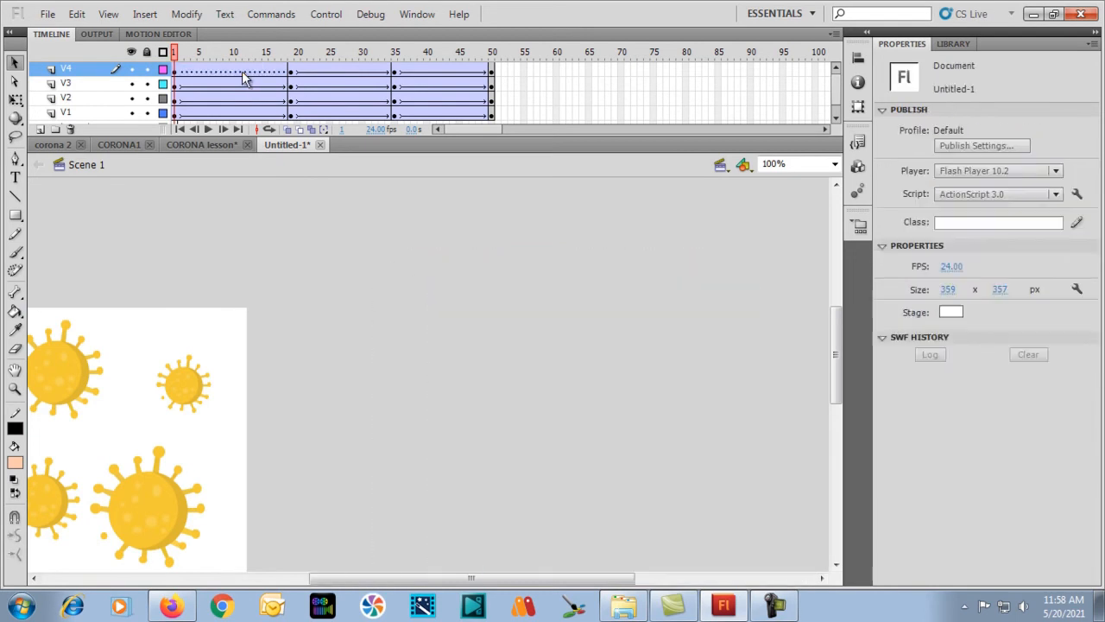
pyautogui.hotkey('ctrl', 'z')
pyautogui.hotkey('ctrl', 'z')
pyautogui.hotkey('ctrl', 'z')
pyautogui.hotkey('ctrl', 'z')
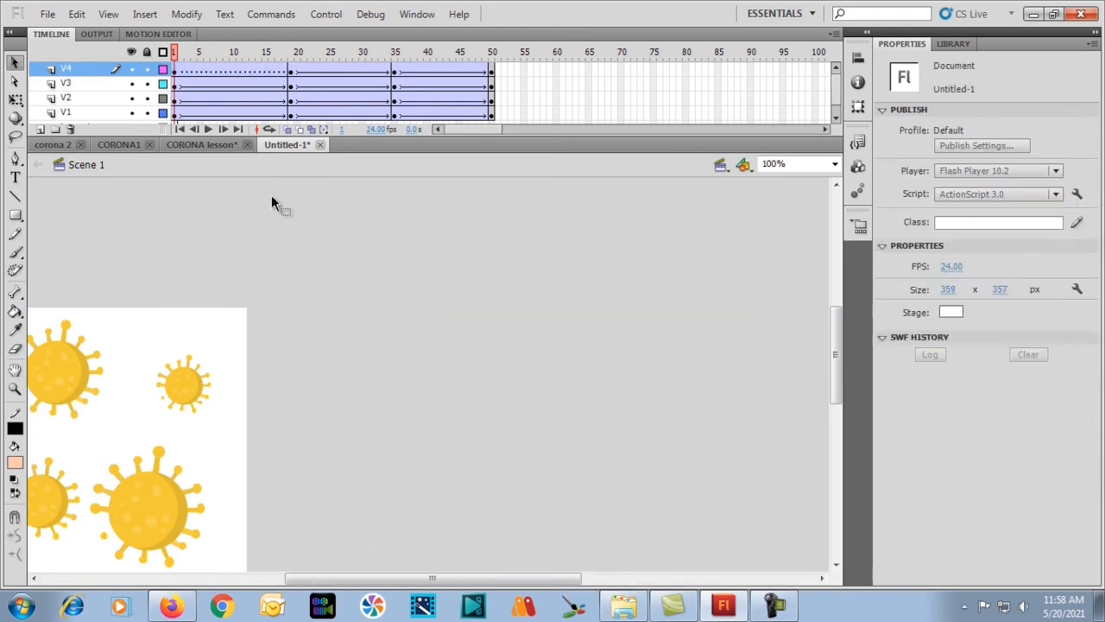
pyautogui.hotkey('ctrl', 'z')
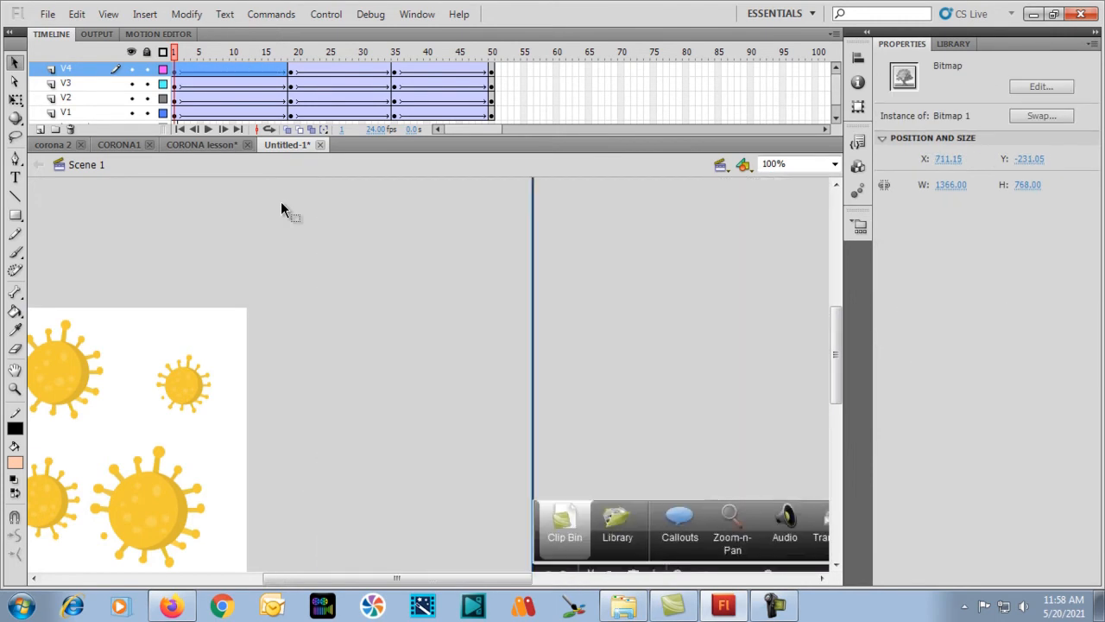
pyautogui.hotkey('ctrl', '-')
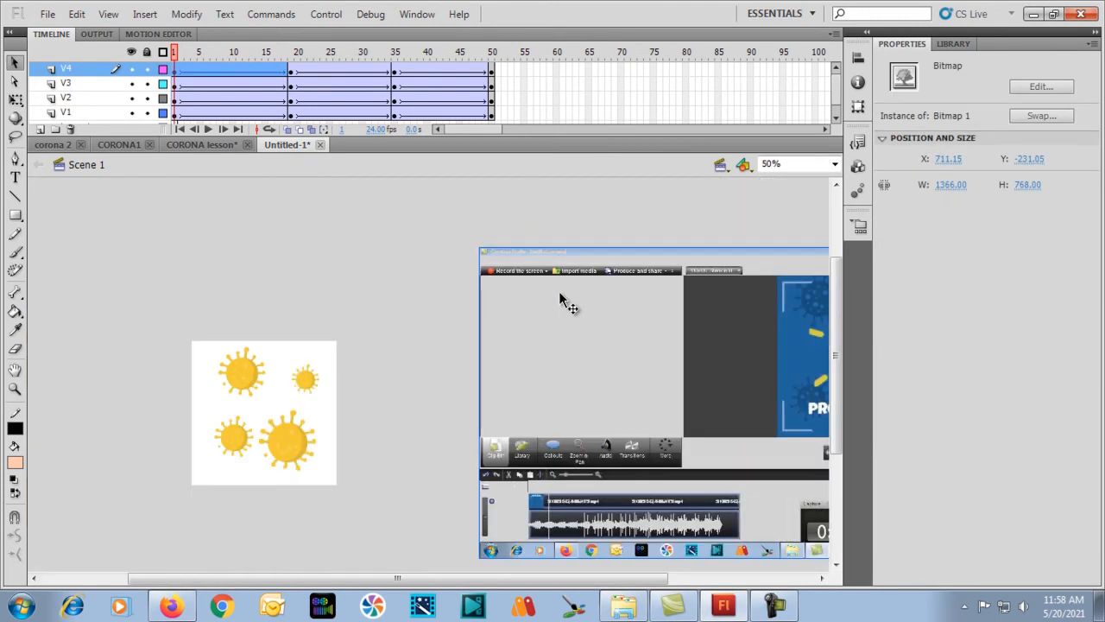
pyautogui.hotkey('ctrl', 'z')
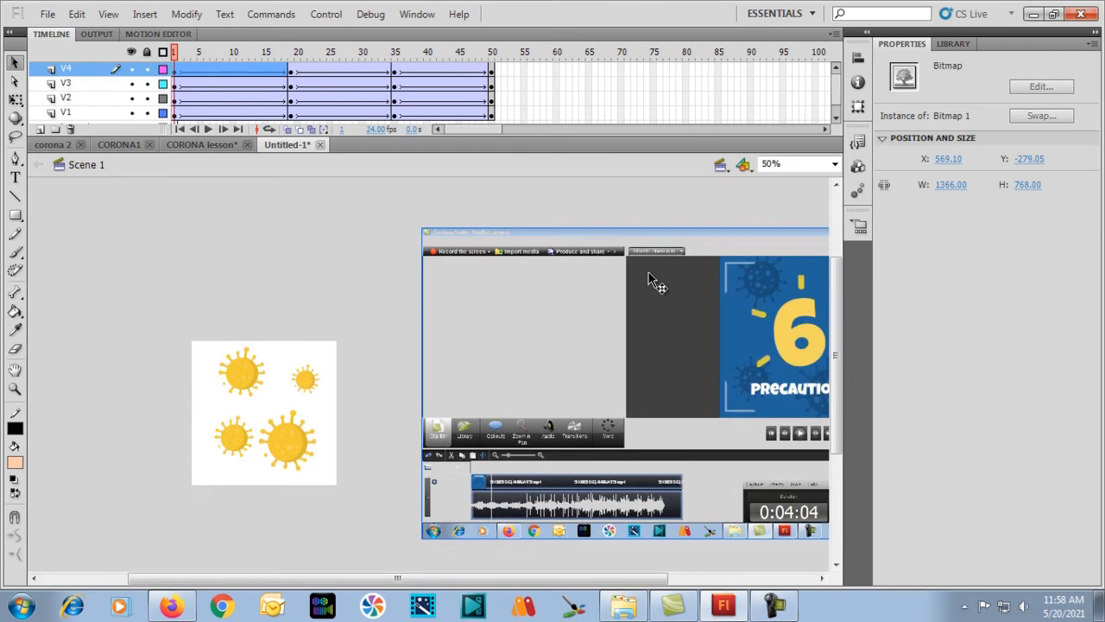
pyautogui.hotkey('ctrl', 'z')
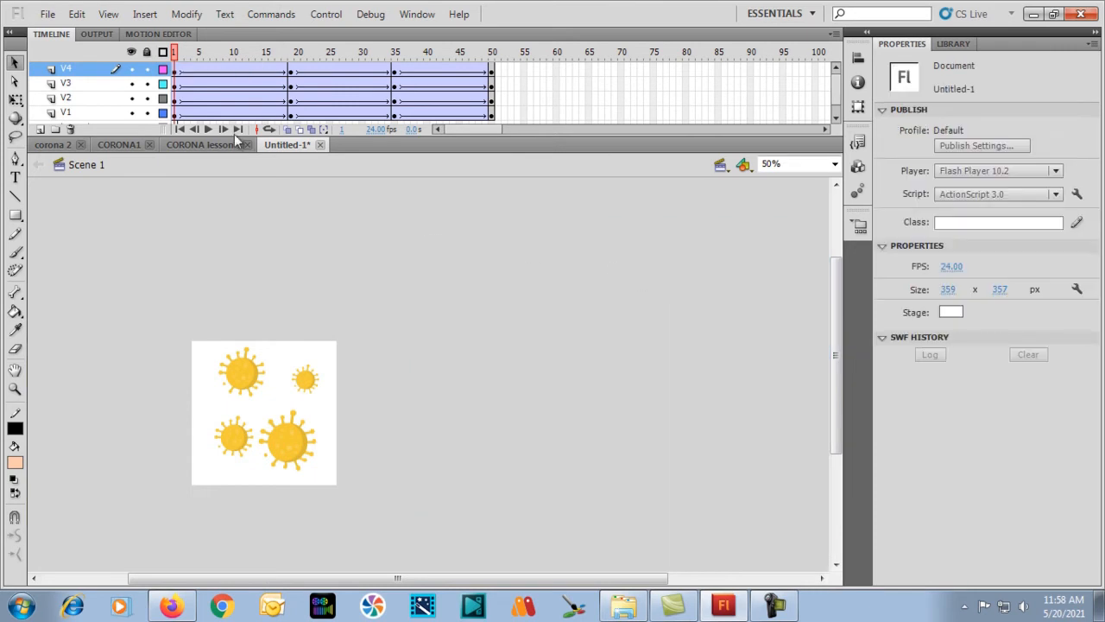
# Step: Insert a new layer below V1 and delete the unused layer beneath the virus layers
pyautogui.click(40, 130)
pyautogui.moveTo(58, 69); pyautogui.dragTo(63, 115)
pyautogui.rightClick(67, 109)
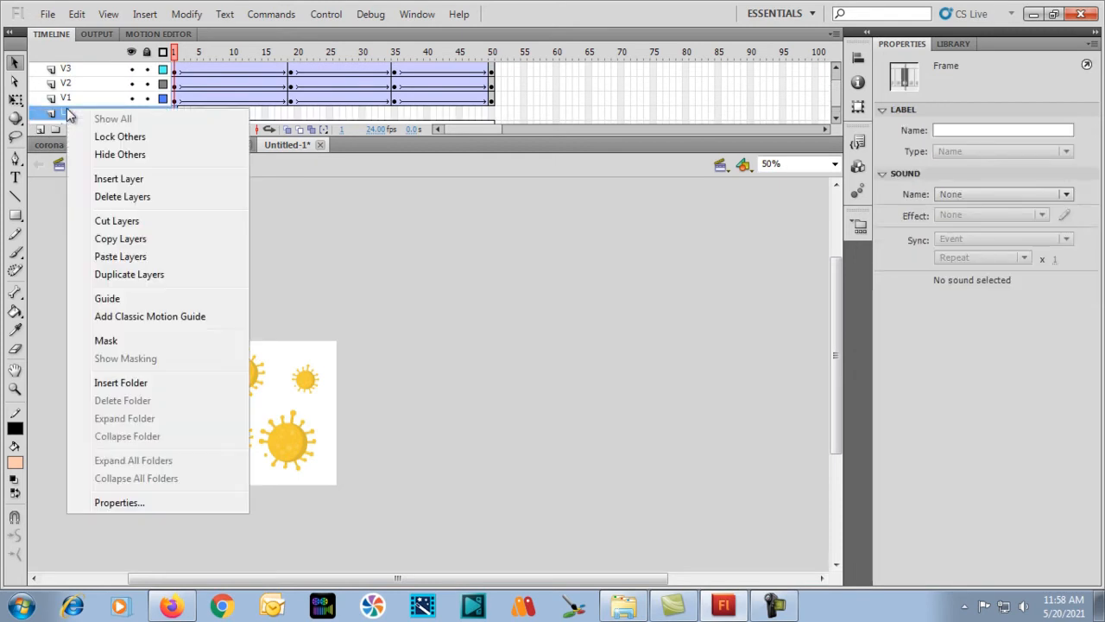
pyautogui.click(99, 197)
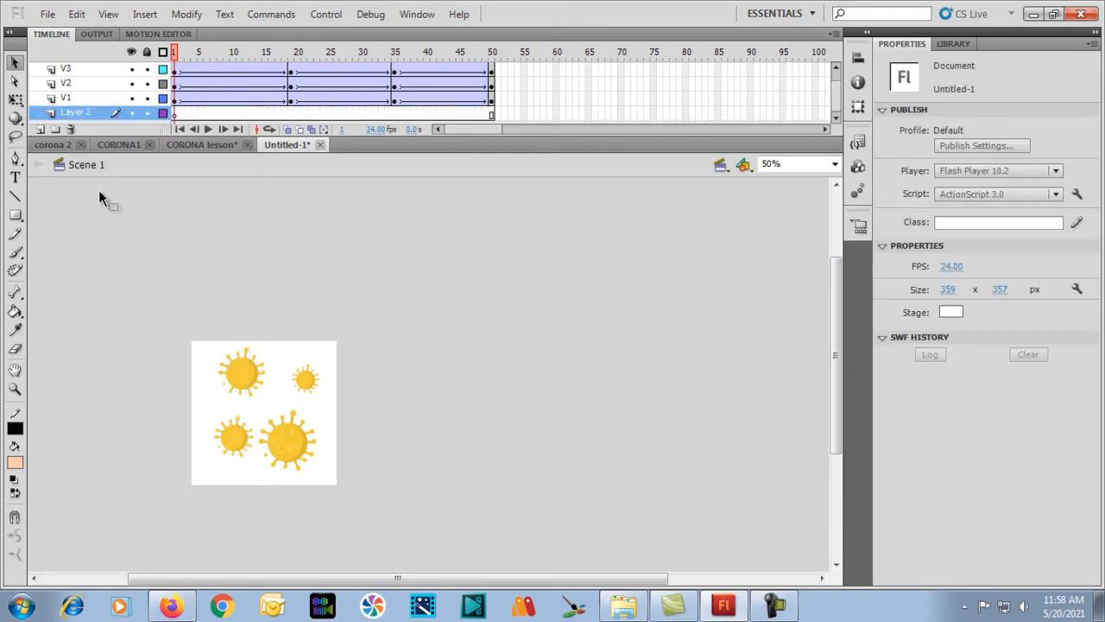
# Step: Paste the captured screenshot into frame 1 of Layer 2, move it beside the stage and break it apart
pyautogui.click(177, 114)
pyautogui.hotkey('ctrl', 'v')
pyautogui.moveTo(515, 427); pyautogui.dragTo(676, 368)
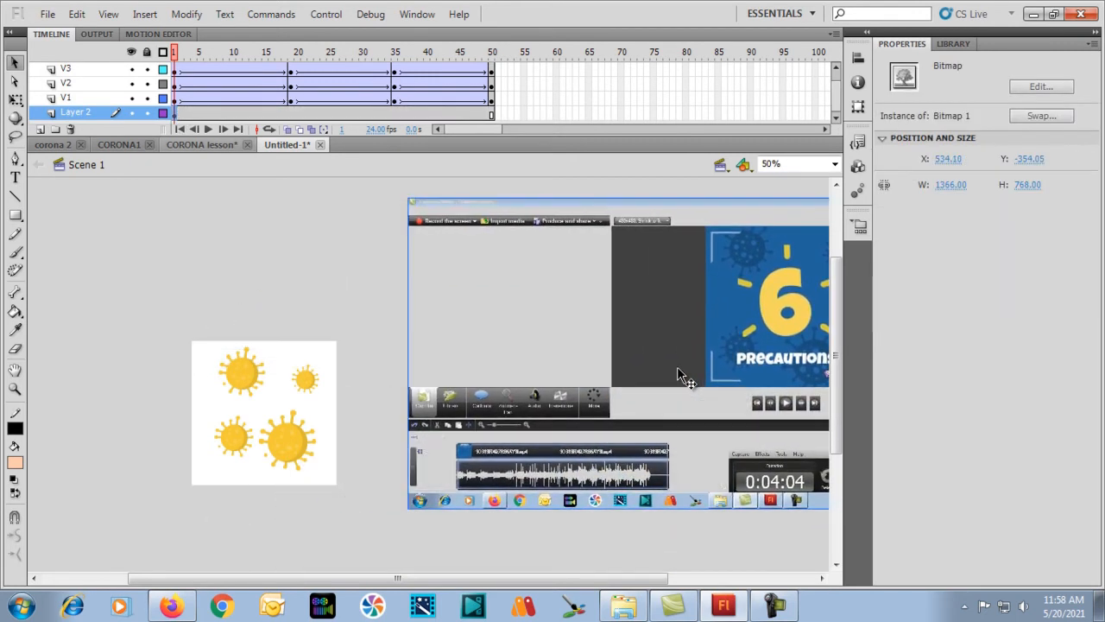
pyautogui.hotkey('ctrl', 'b')
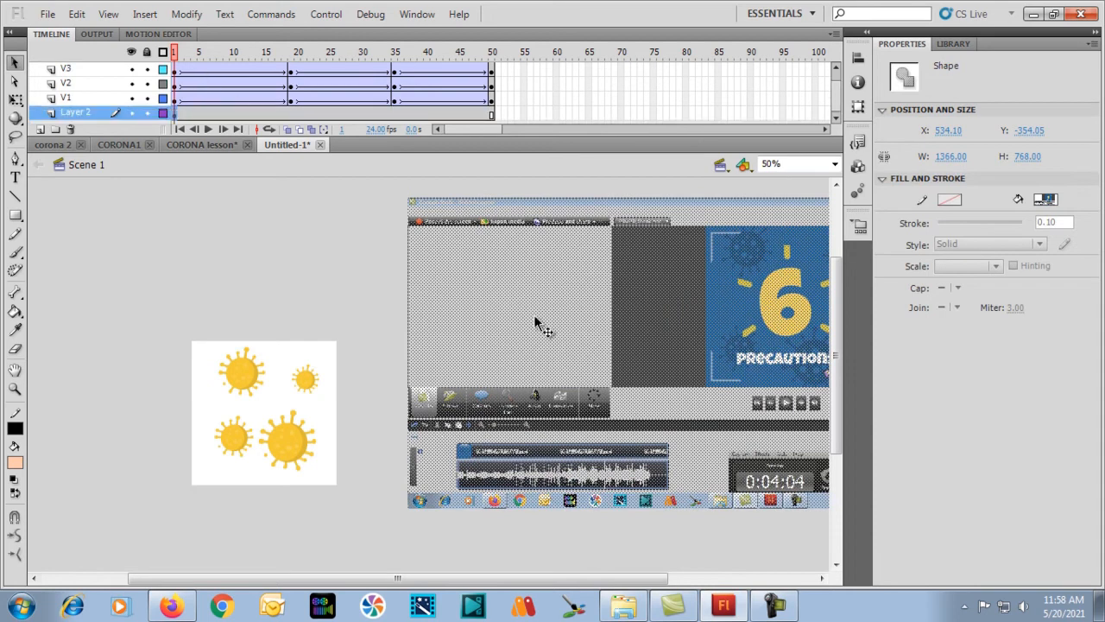
# Step: Crop the screenshot to the blue 6 PRECAUTIONS picture, about 400 by 392 px, by deleting the areas around it
pyautogui.hotkey('ctrl', '-')
pyautogui.moveTo(423, 340); pyautogui.dragTo(437, 357)
pyautogui.moveTo(276, 242); pyautogui.dragTo(444, 485)
pyautogui.press('Delete')
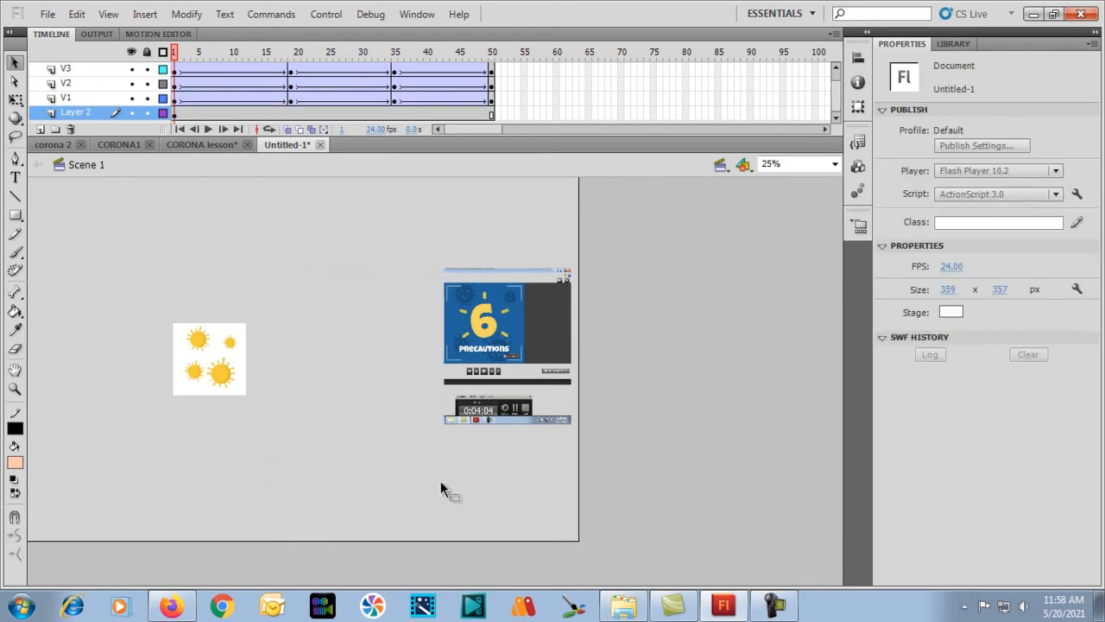
pyautogui.moveTo(377, 436); pyautogui.dragTo(654, 370)
pyautogui.press('Delete')
pyautogui.moveTo(371, 222); pyautogui.dragTo(603, 282)
pyautogui.press('Delete')
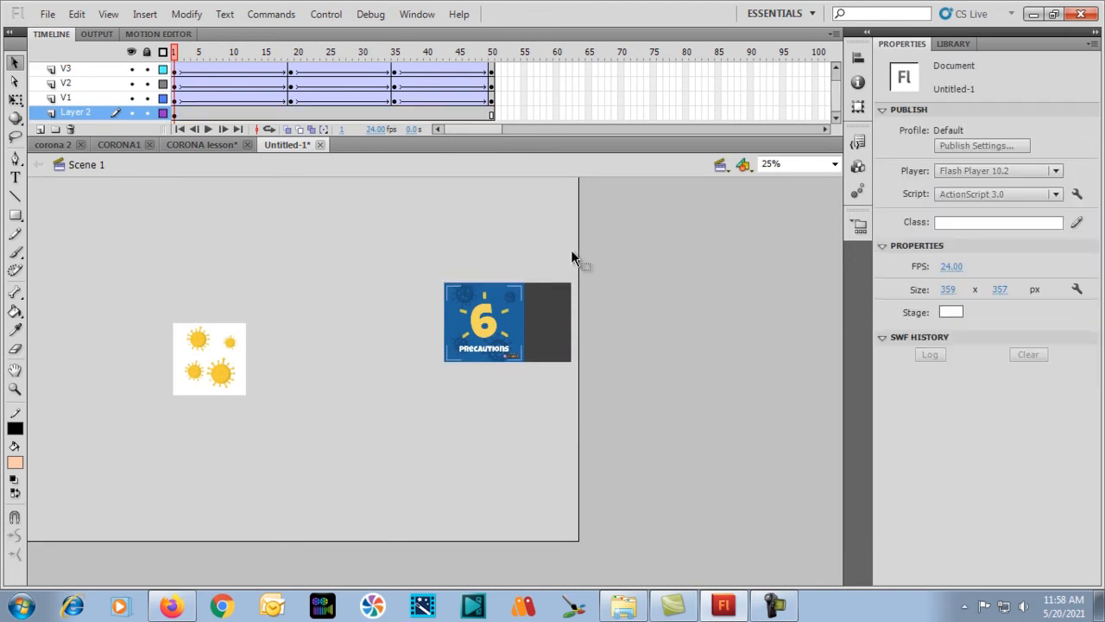
pyautogui.moveTo(573, 247); pyautogui.dragTo(525, 421)
pyautogui.press('Delete')
# Step: Move the cropped 6 PRECAUTIONS picture close beside the stage, to about X 452 and Y -18
pyautogui.hotkey('ctrl', '=')
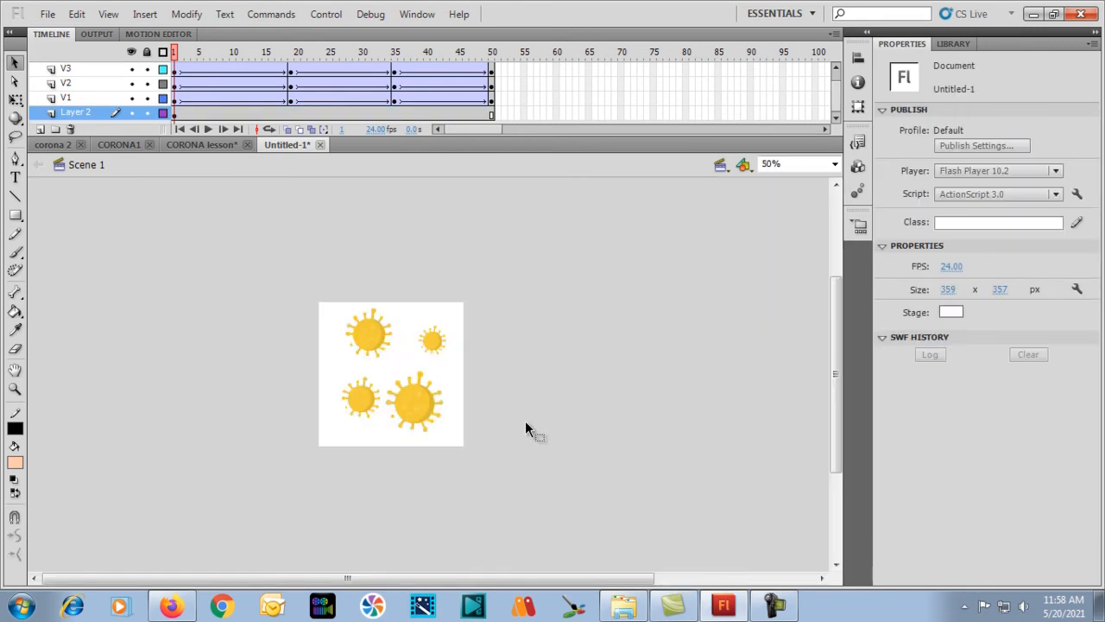
pyautogui.hotkey('ctrl', '-')
pyautogui.moveTo(380, 230); pyautogui.dragTo(543, 388)
pyautogui.moveTo(449, 324); pyautogui.dragTo(366, 371)
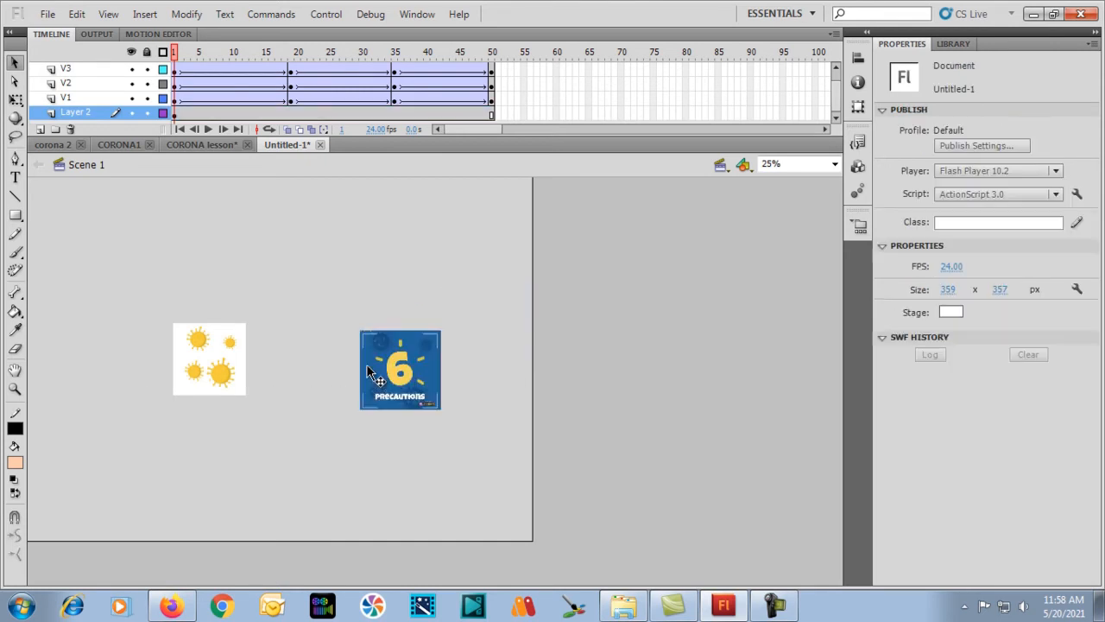
pyautogui.moveTo(322, 303); pyautogui.dragTo(444, 421)
pyautogui.moveTo(406, 386); pyautogui.dragTo(393, 369)
pyautogui.hotkey('ctrl', '=')
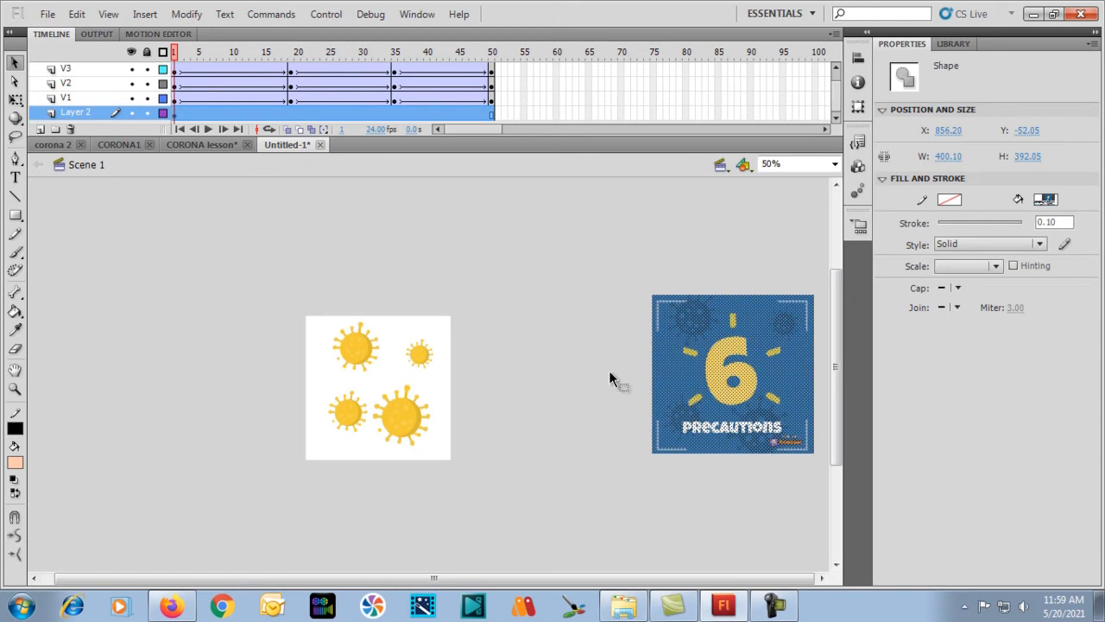
pyautogui.moveTo(735, 395); pyautogui.dragTo(582, 403)
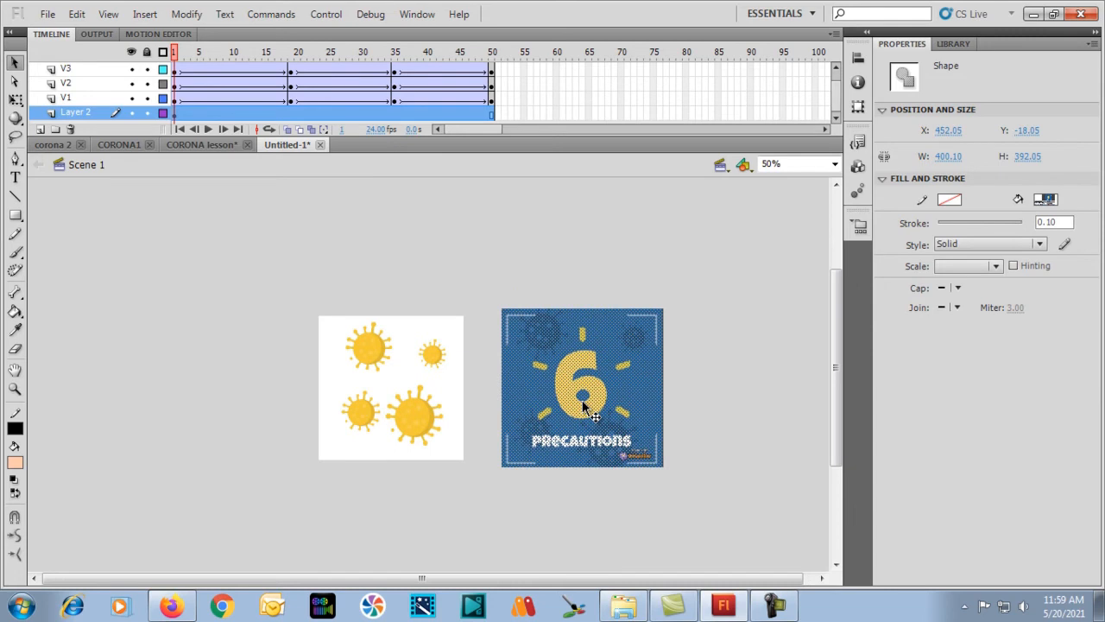
# Step: Resize the 6 PRECAUTIONS picture on Layer 2 to width 359 and height 357
pyautogui.hotkey('ctrl', '1')
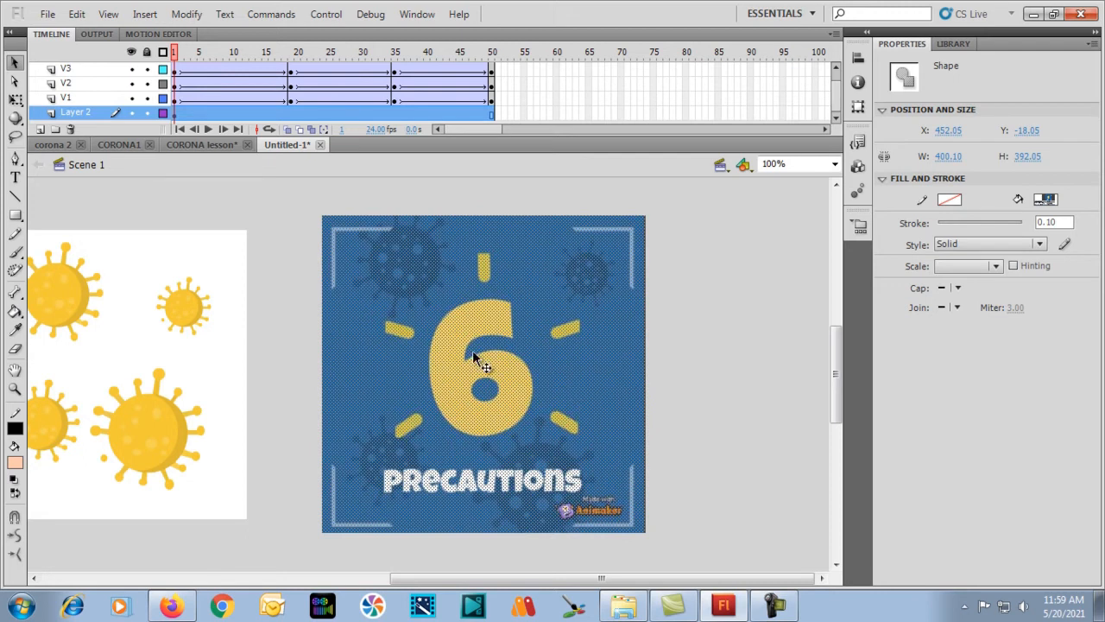
pyautogui.click(225, 362)
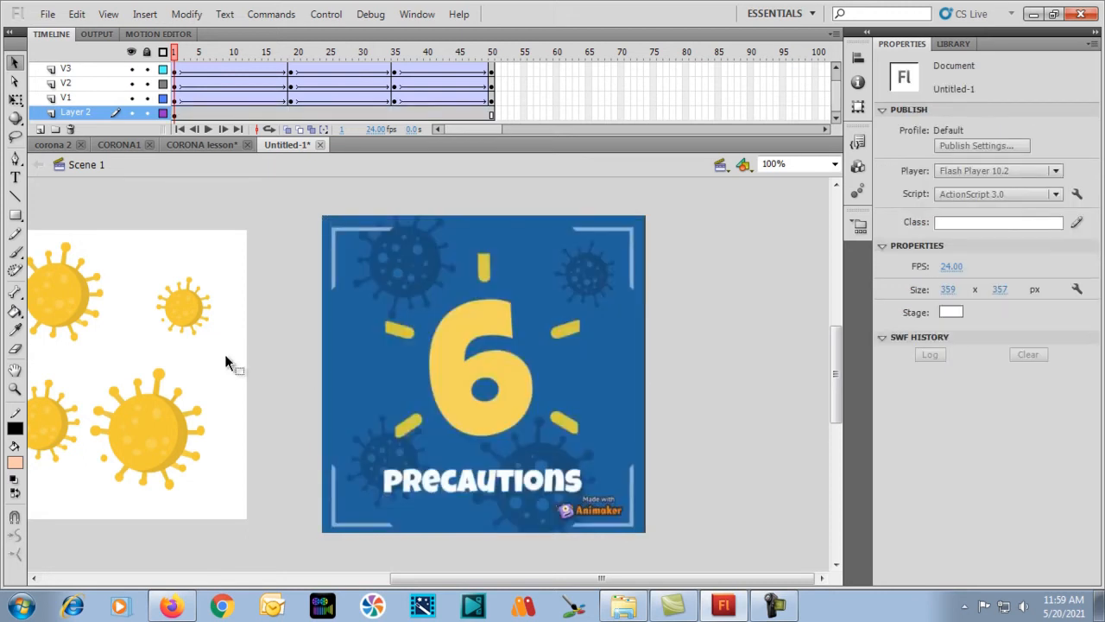
pyautogui.click(480, 369)
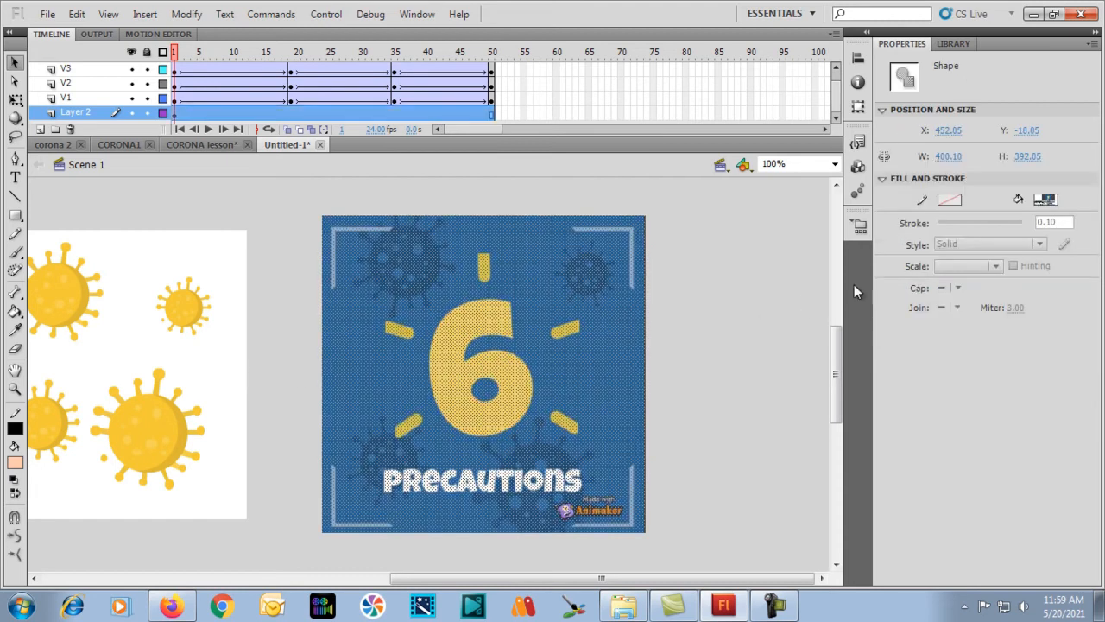
pyautogui.click(953, 159)
pyautogui.write('359')
pyautogui.press('Tab')
pyautogui.write('35')
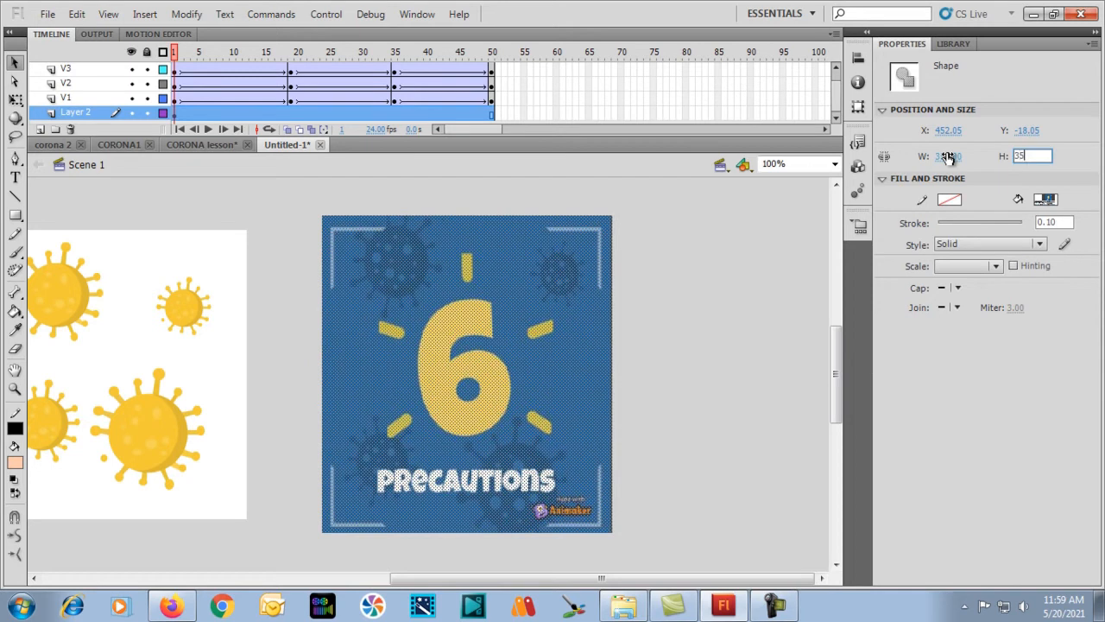
pyautogui.press('Return')
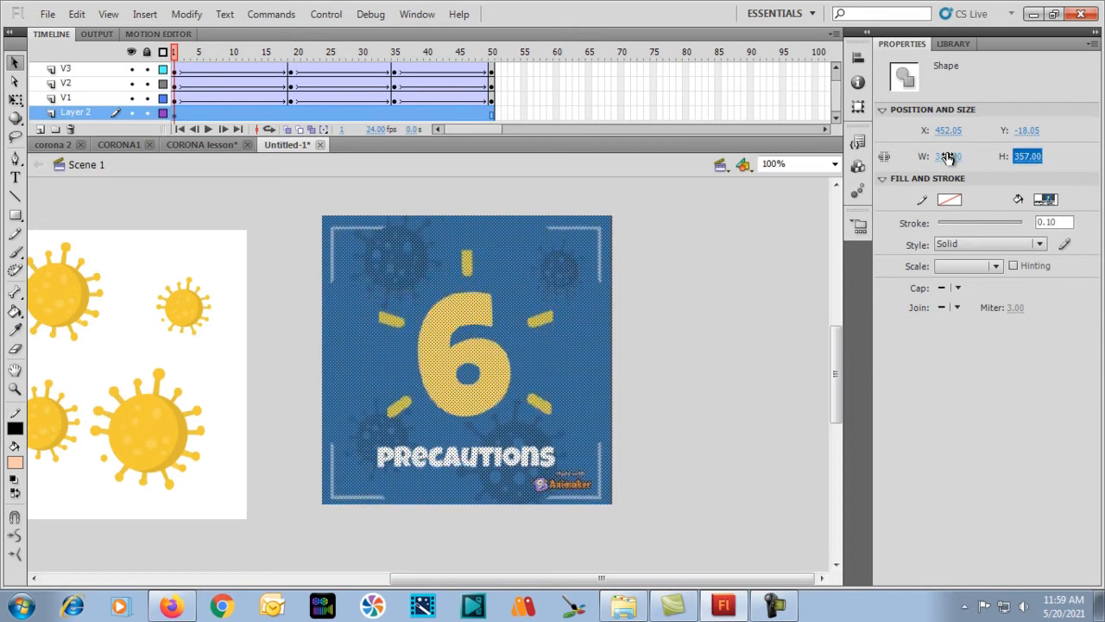
# Step: Place the 6 PRECAUTIONS picture over the stage at X 0 and Y 0 and deselect it
pyautogui.click(945, 130)
pyautogui.write('0')
pyautogui.press('Tab')
pyautogui.write('0')
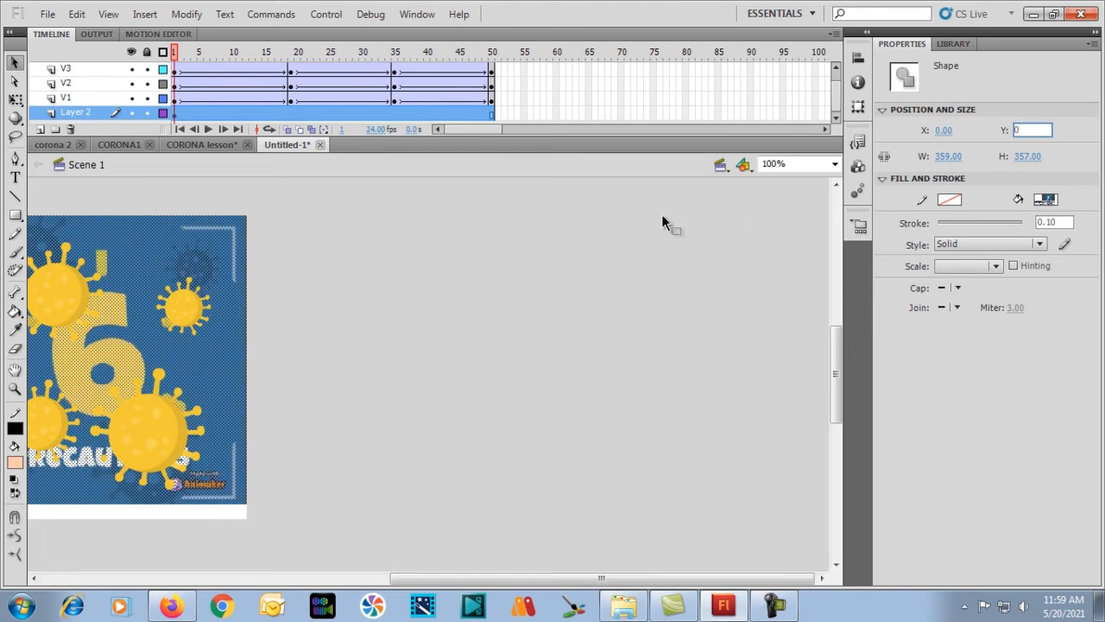
pyautogui.press('Return')
pyautogui.click(412, 294)
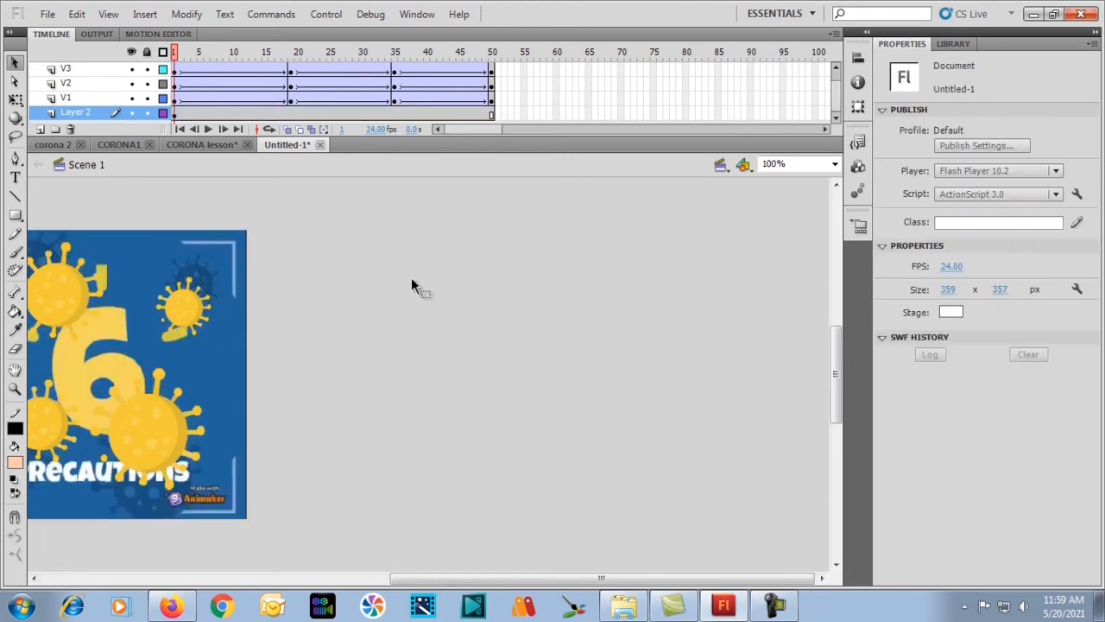
# Step: Lock Layer 2, which holds the 6 PRECAUTIONS picture
pyautogui.press('h')
pyautogui.moveTo(292, 369); pyautogui.dragTo(545, 346)
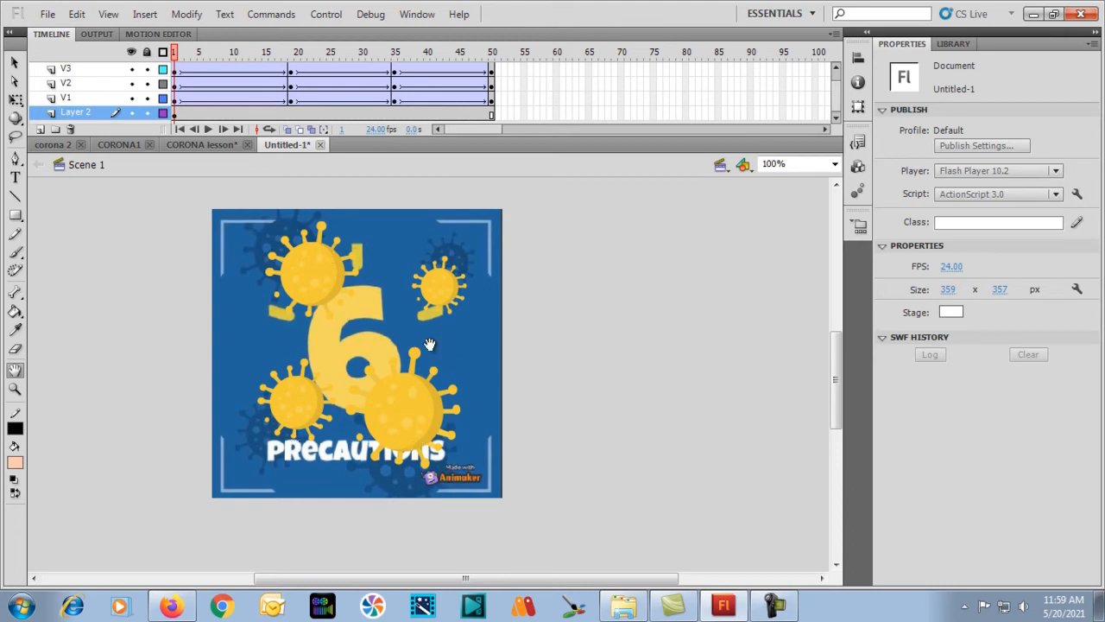
pyautogui.click(175, 114)
pyautogui.press('v')
pyautogui.click(177, 291)
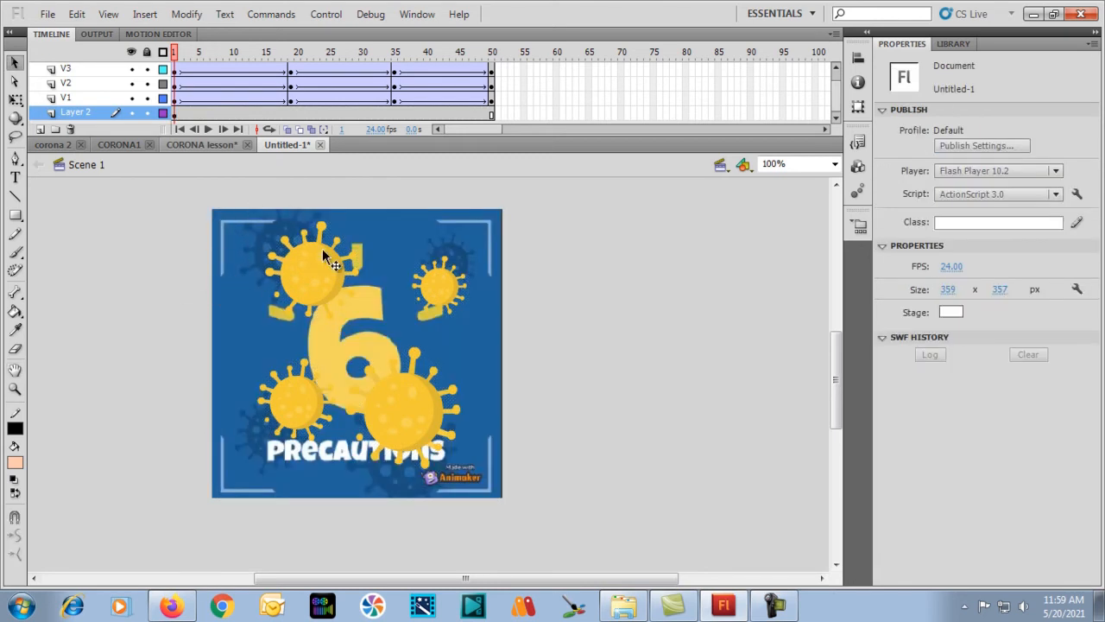
pyautogui.moveTo(175, 52); pyautogui.dragTo(148, 53)
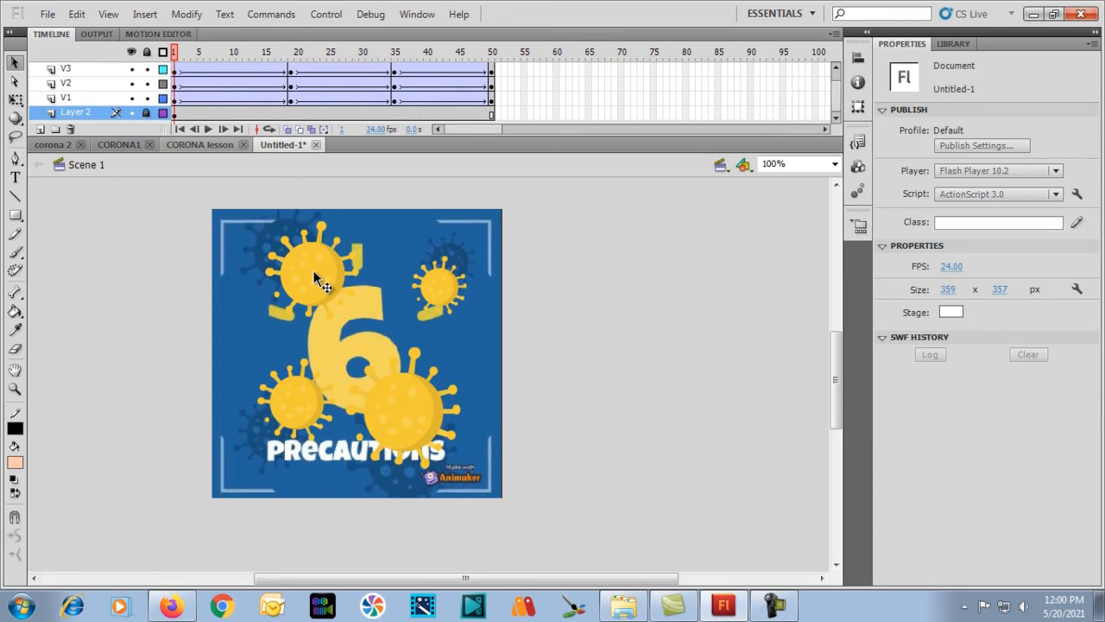
pyautogui.hotkey('ctrl', '=')
pyautogui.scroll(3, 316, 279)
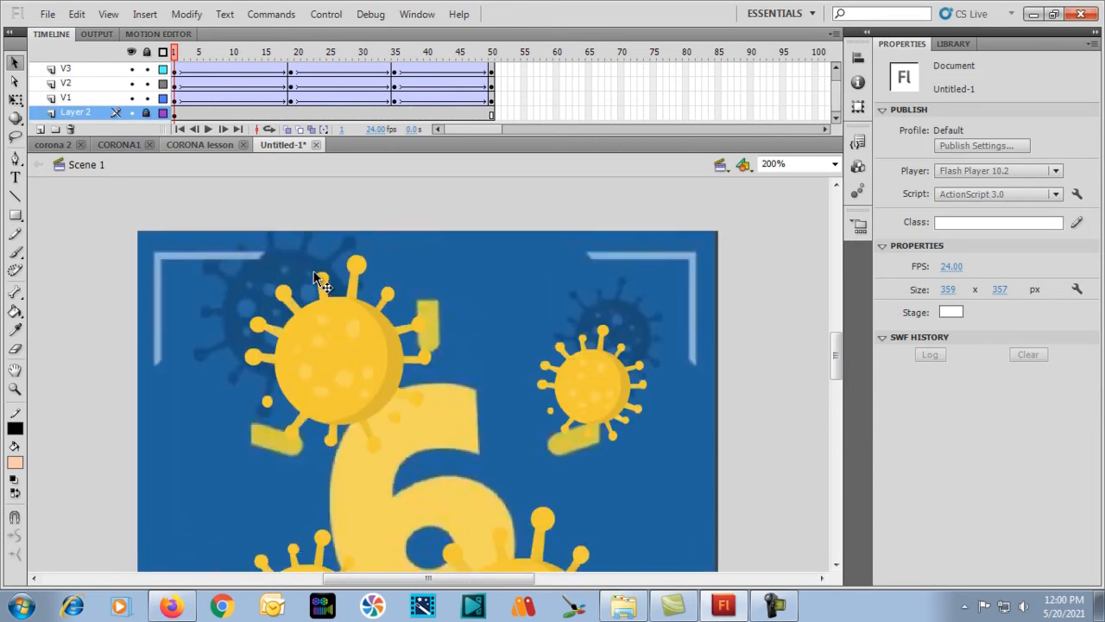
pyautogui.click(327, 338)
pyautogui.moveTo(333, 362)
pyautogui.mouseDown()
pyautogui.moveTo(371, 357)
pyautogui.moveTo(322, 360)
pyautogui.mouseUp()
pyautogui.scroll(-2, 194, 345)
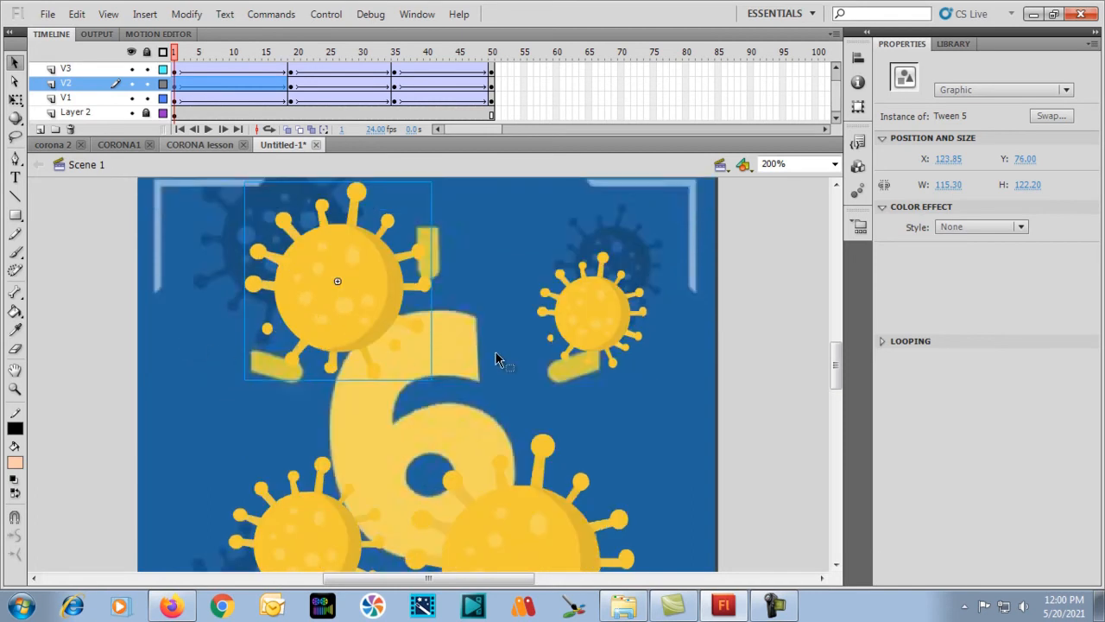
pyautogui.hotkey('ctrl', '1')
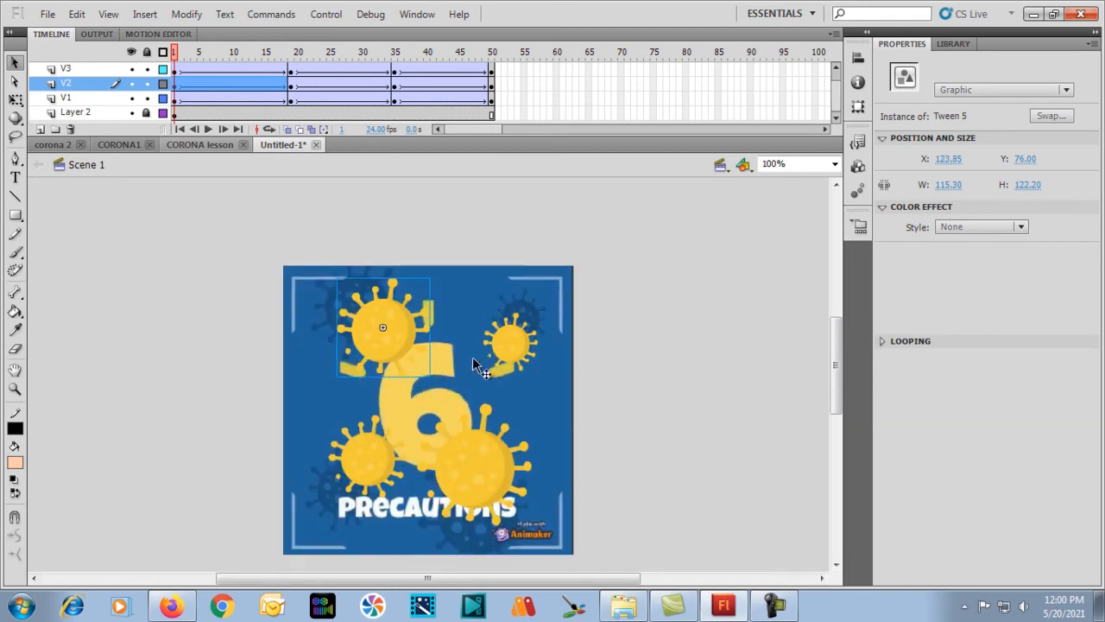
# Step: Place an instance of Bitmap 1 from the library beside the stage, on layer V2
pyautogui.click(945, 45)
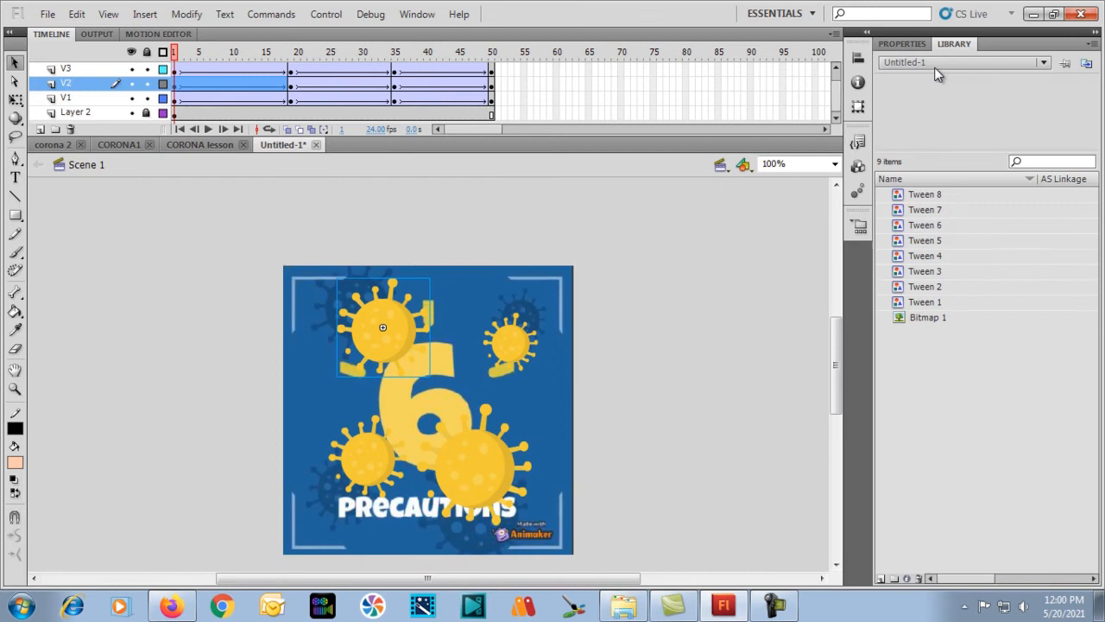
pyautogui.click(918, 304)
pyautogui.click(920, 319)
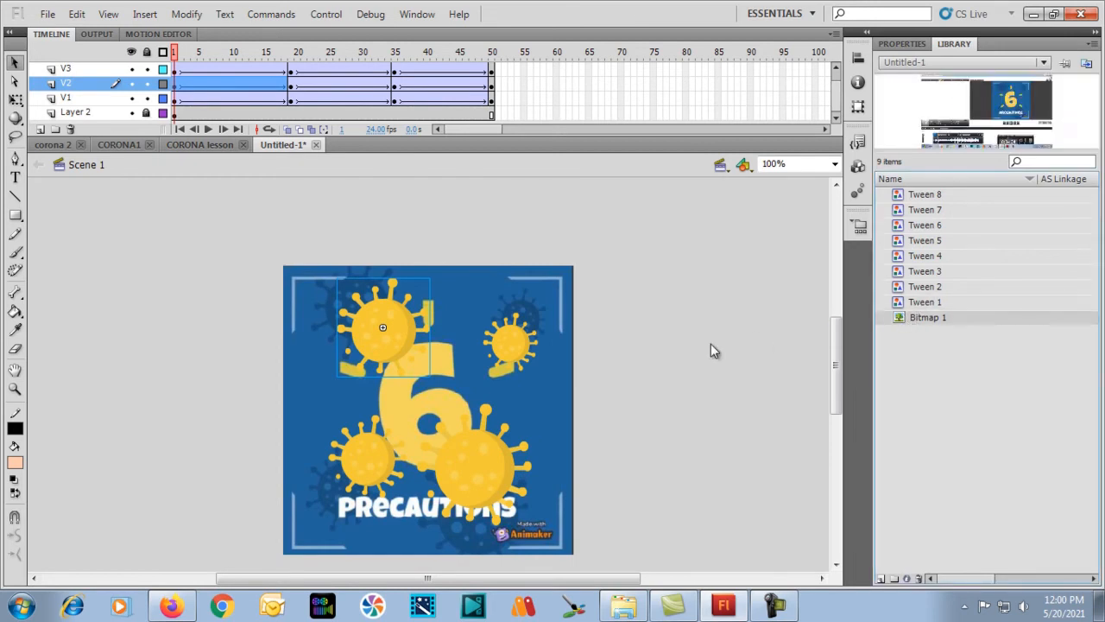
pyautogui.hotkey('ctrl', '-')
pyautogui.moveTo(913, 316); pyautogui.dragTo(705, 333)
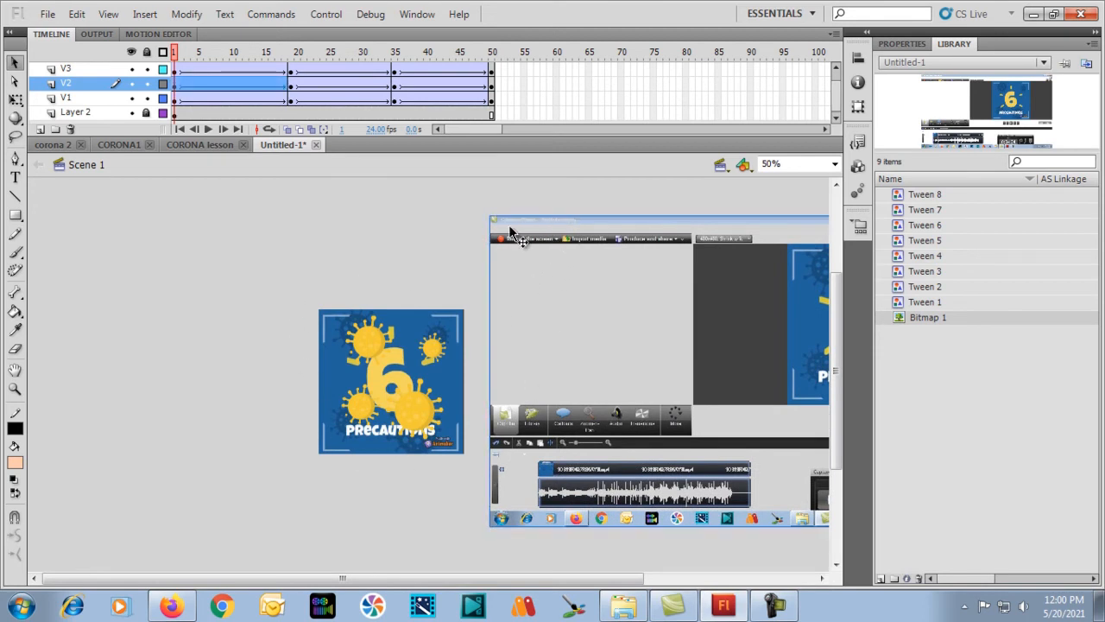
# Step: Break apart the placed bitmap and delete everything around its 6 PRECAUTIONS picture
pyautogui.hotkey('ctrl', 'b')
pyautogui.moveTo(476, 199); pyautogui.dragTo(782, 603)
pyautogui.press('Delete')
pyautogui.click(783, 370)
pyautogui.moveTo(783, 370); pyautogui.dragTo(517, 365)
pyautogui.moveTo(469, 191); pyautogui.dragTo(781, 231)
pyautogui.press('Delete')
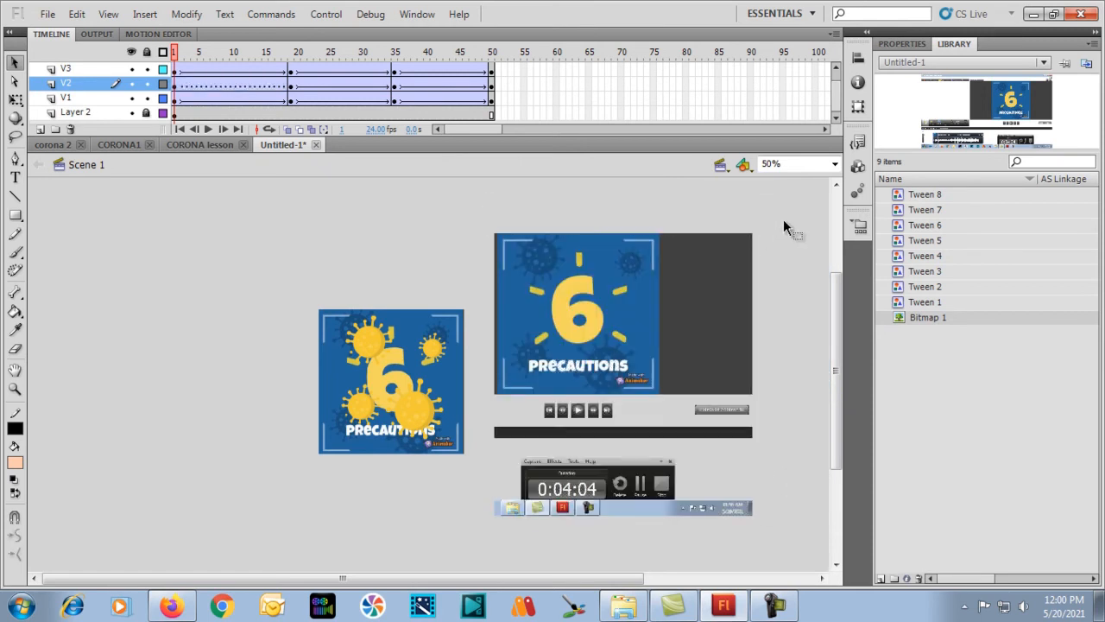
pyautogui.moveTo(652, 450); pyautogui.dragTo(659, 596)
pyautogui.press('Delete')
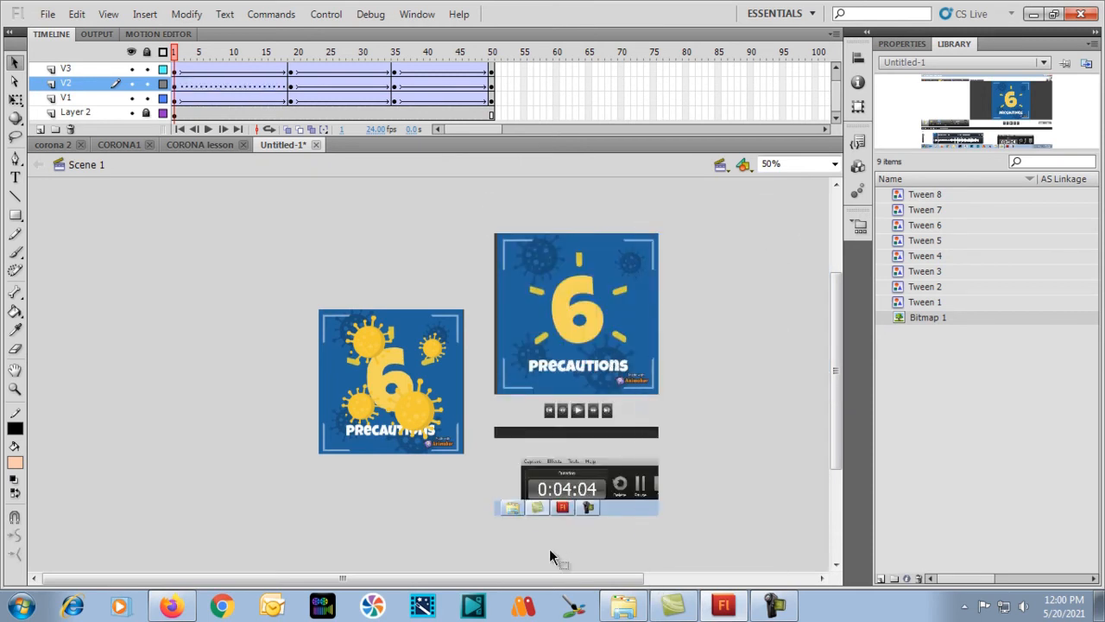
pyautogui.moveTo(473, 538); pyautogui.dragTo(739, 391)
pyautogui.press('Delete')
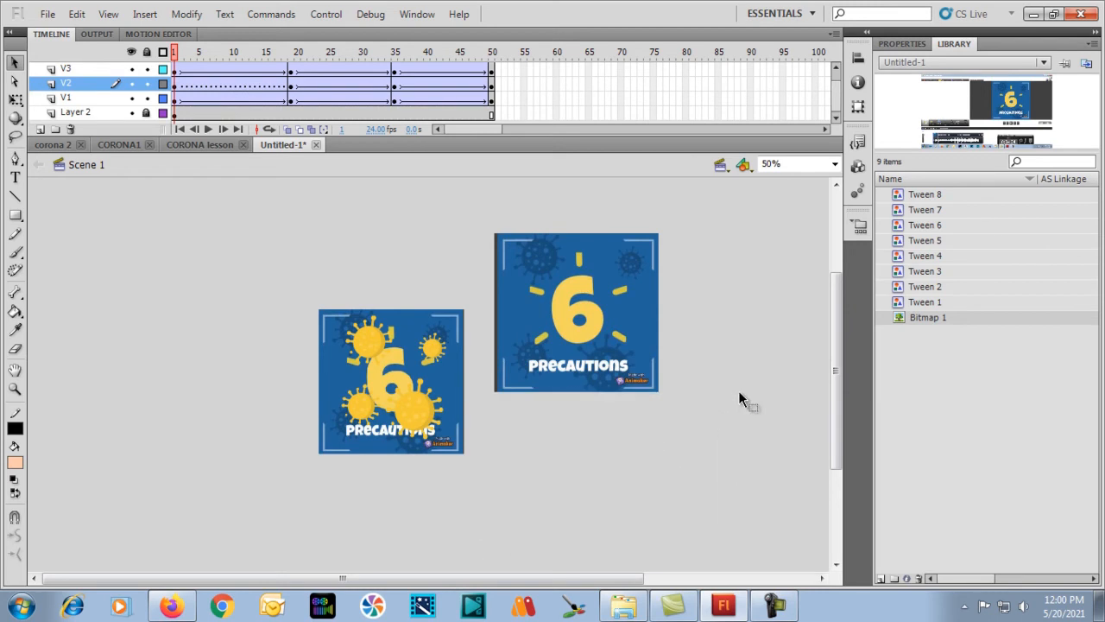
# Step: Examine the cropped picture's yellow dashes, number 6 and dark background virus up close
pyautogui.hotkey('ctrl', '=')
pyautogui.press('h')
pyautogui.moveTo(704, 309); pyautogui.dragTo(328, 431)
pyautogui.moveTo(519, 378); pyautogui.dragTo(502, 396)
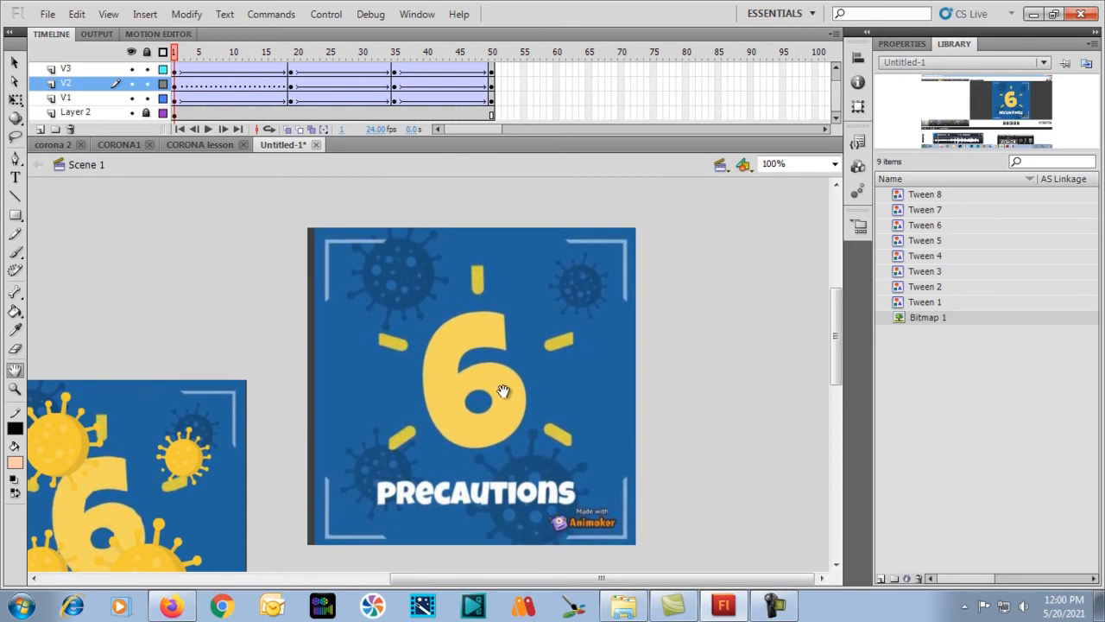
pyautogui.hotkey('ctrl', '=')
pyautogui.hotkey('ctrl', '=')
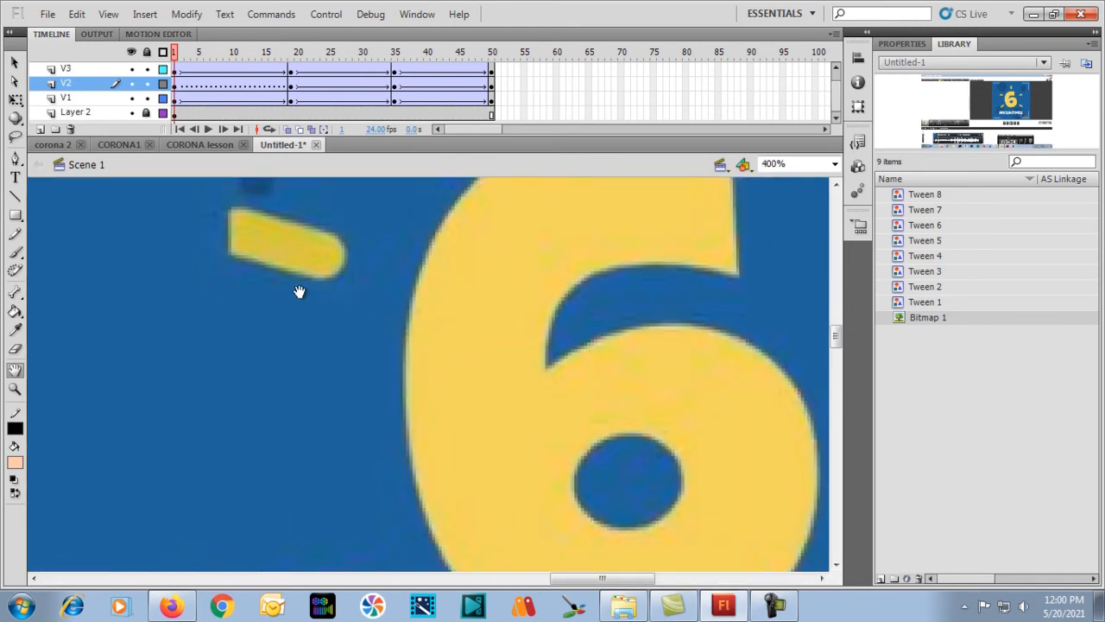
pyautogui.moveTo(298, 296); pyautogui.dragTo(610, 491)
pyautogui.moveTo(511, 352); pyautogui.dragTo(463, 457)
pyautogui.moveTo(415, 362); pyautogui.dragTo(420, 393)
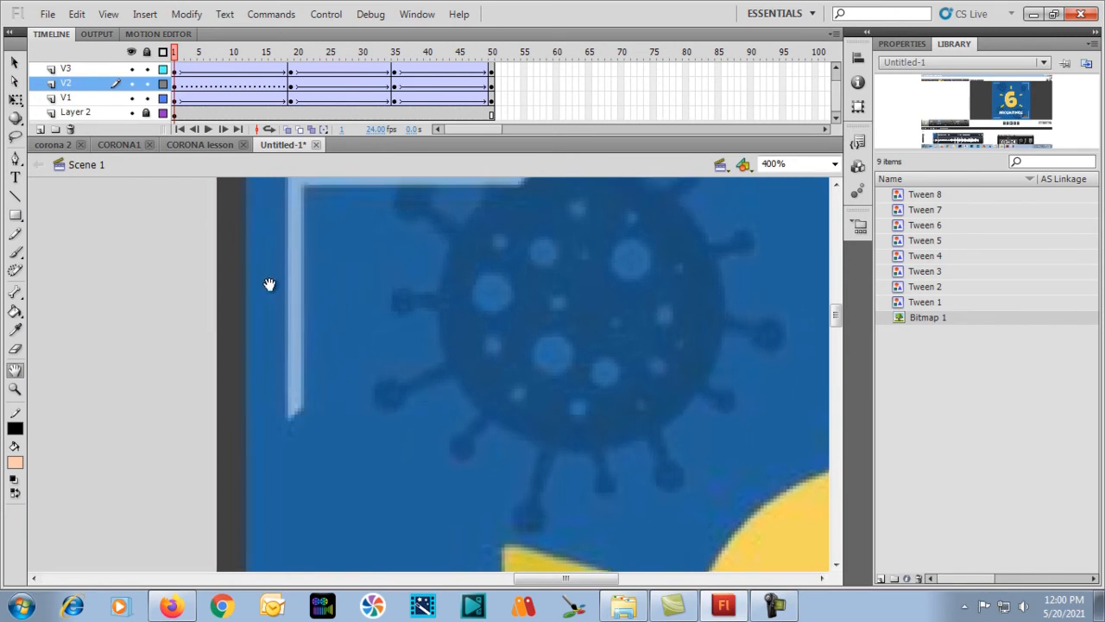
# Step: Undo the cropping and breaking apart of the bitmap on layer V2
pyautogui.hotkey('ctrl', 'z')
pyautogui.hotkey('ctrl', 'z')
pyautogui.hotkey('ctrl', 'z')
pyautogui.hotkey('ctrl', 'z')
pyautogui.hotkey('ctrl', 'z')
pyautogui.hotkey('ctrl', 'z')
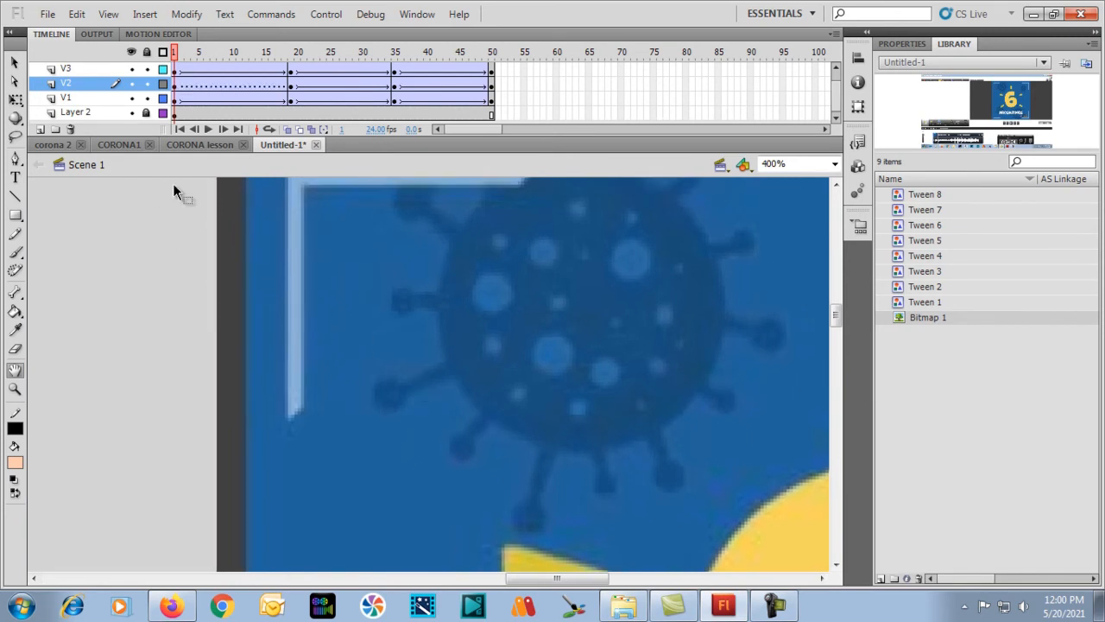
pyautogui.hotkey('ctrl', 'z')
pyautogui.hotkey('ctrl', 'z')
pyautogui.hotkey('ctrl', 'z')
pyautogui.hotkey('ctrl', 'z')
pyautogui.hotkey('ctrl', 'z')
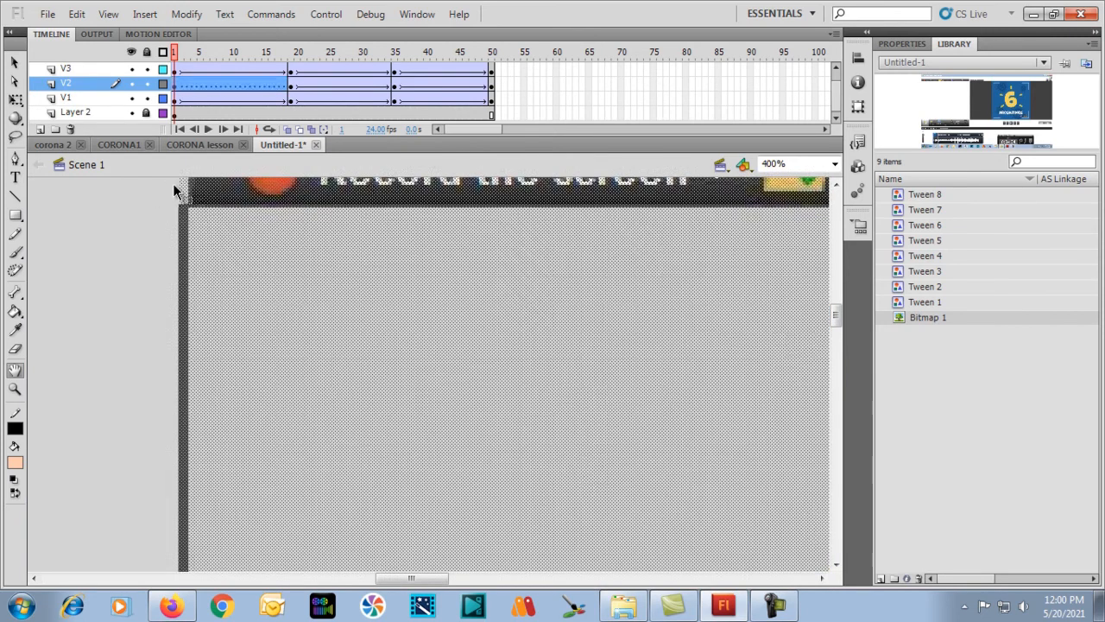
pyautogui.hotkey('ctrl', 'z')
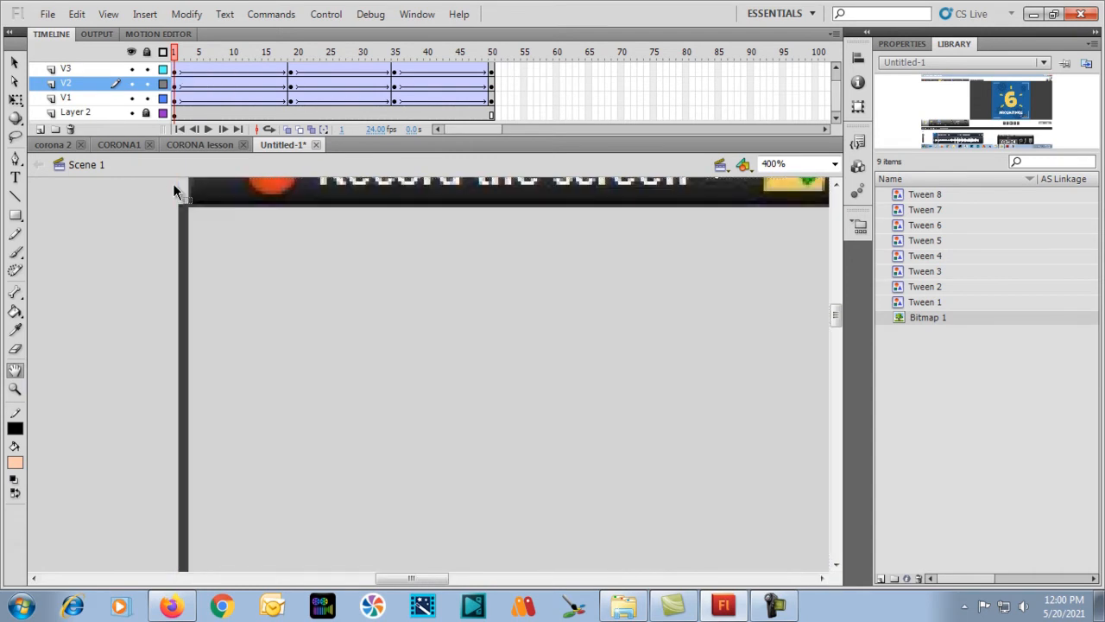
# Step: Remove the whole uncropped bitmap from layer V2
pyautogui.click(179, 116)
pyautogui.doubleClick(179, 118)
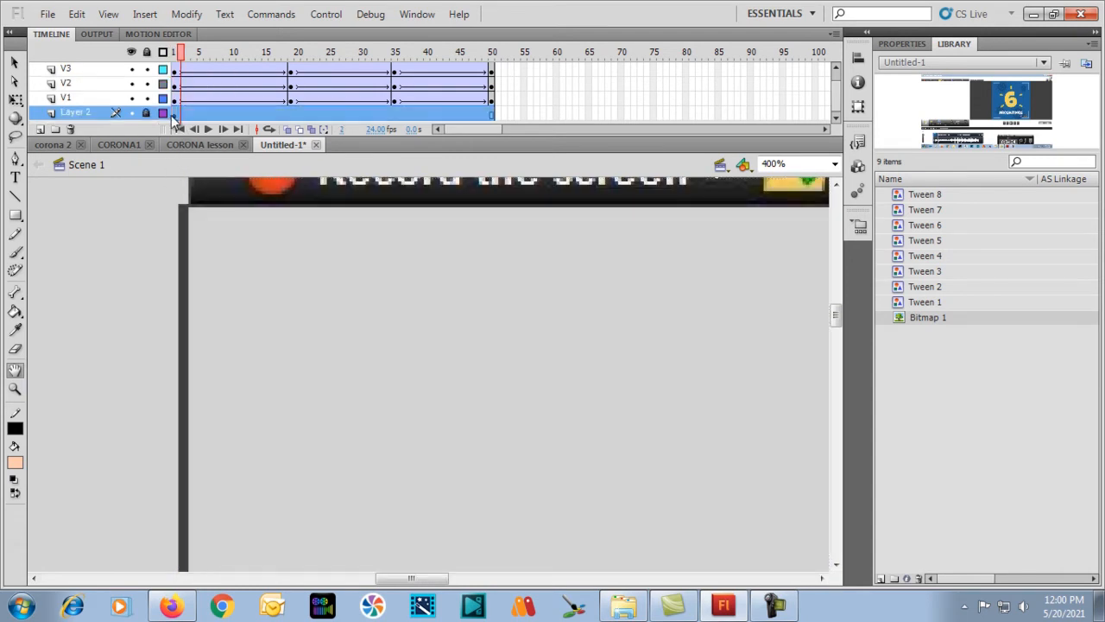
pyautogui.click(175, 116)
pyautogui.hotkey('ctrl', '-')
pyautogui.hotkey('ctrl', '-')
pyautogui.hotkey('ctrl', '-')
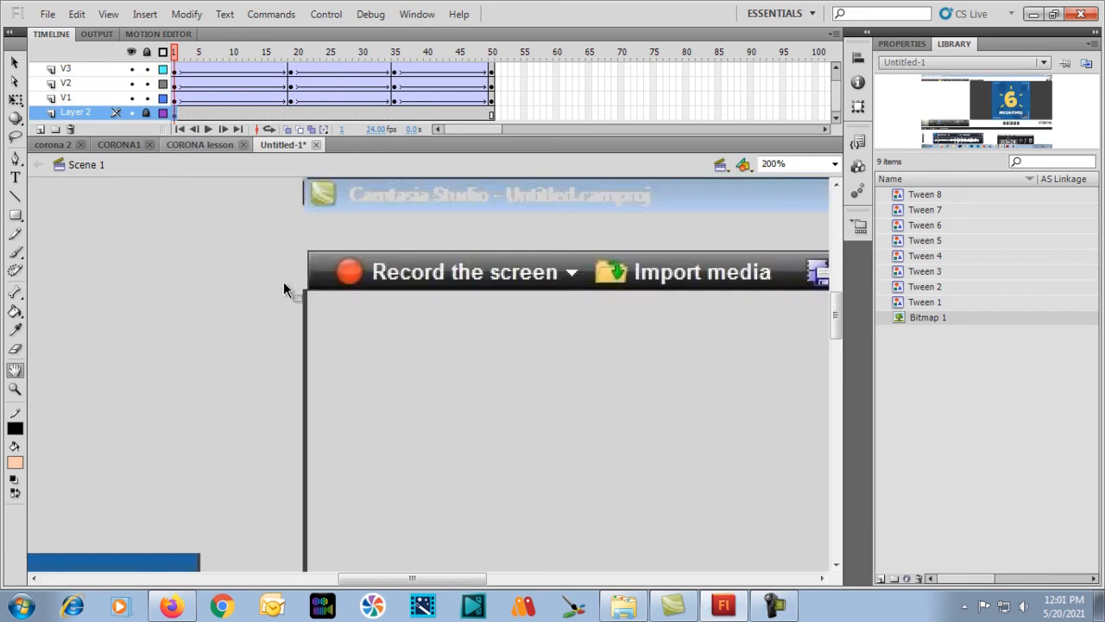
pyautogui.press('v')
pyautogui.click(587, 349)
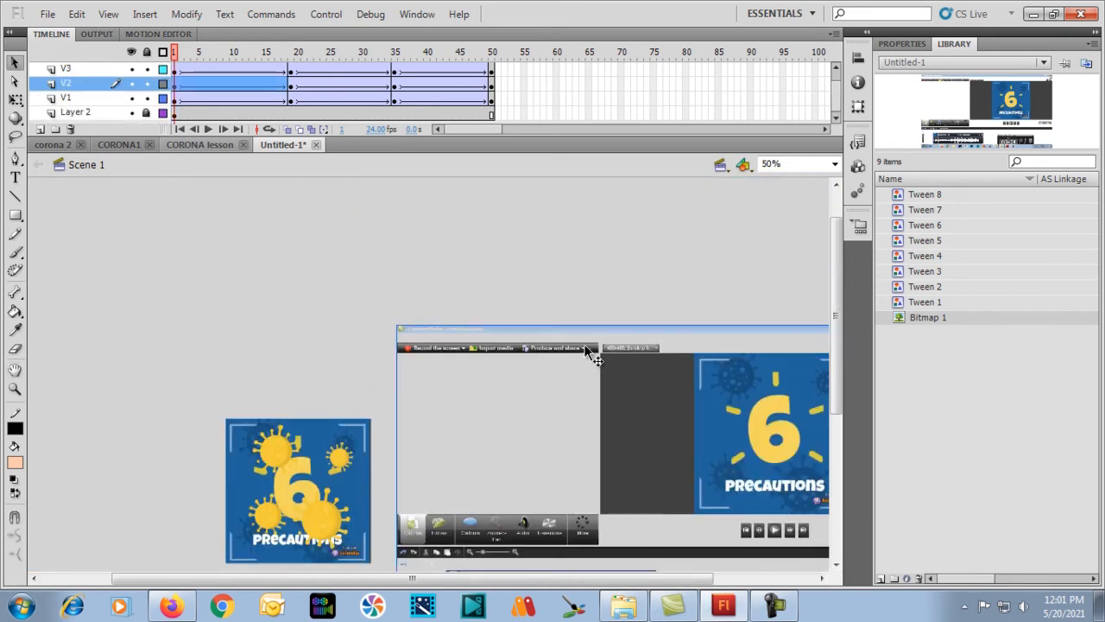
pyautogui.press('Delete')
# Step: Unlock Layer 2, paste the screenshot bitmap into its frame 1 and move it beside the stage
pyautogui.click(177, 114)
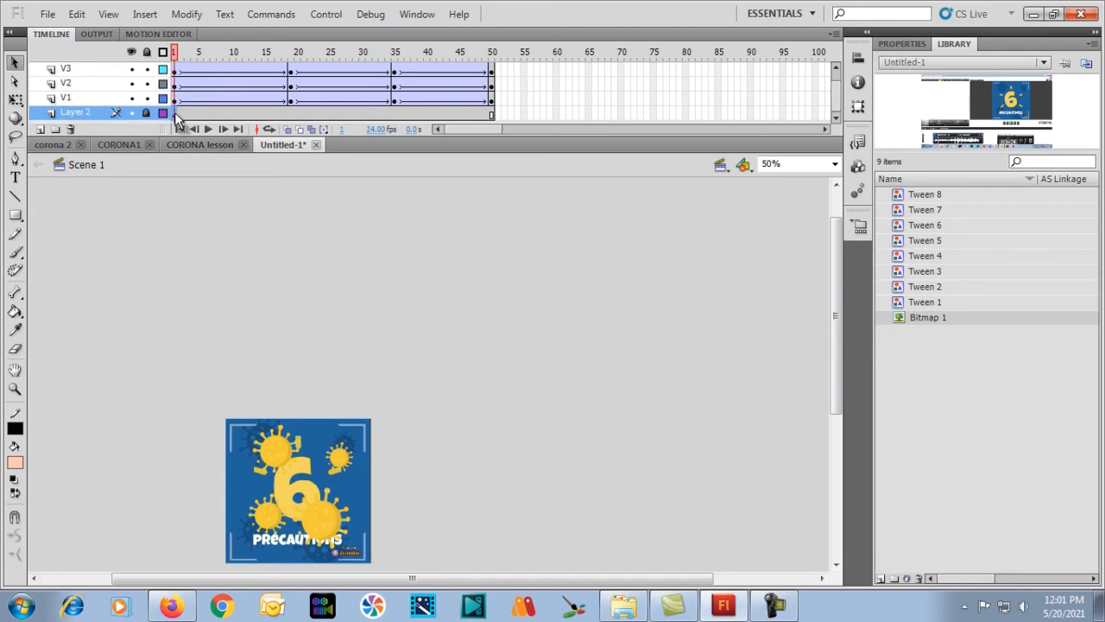
pyautogui.click(146, 113)
pyautogui.click(177, 115)
pyautogui.hotkey('ctrl', 'v')
pyautogui.moveTo(550, 465); pyautogui.dragTo(666, 308)
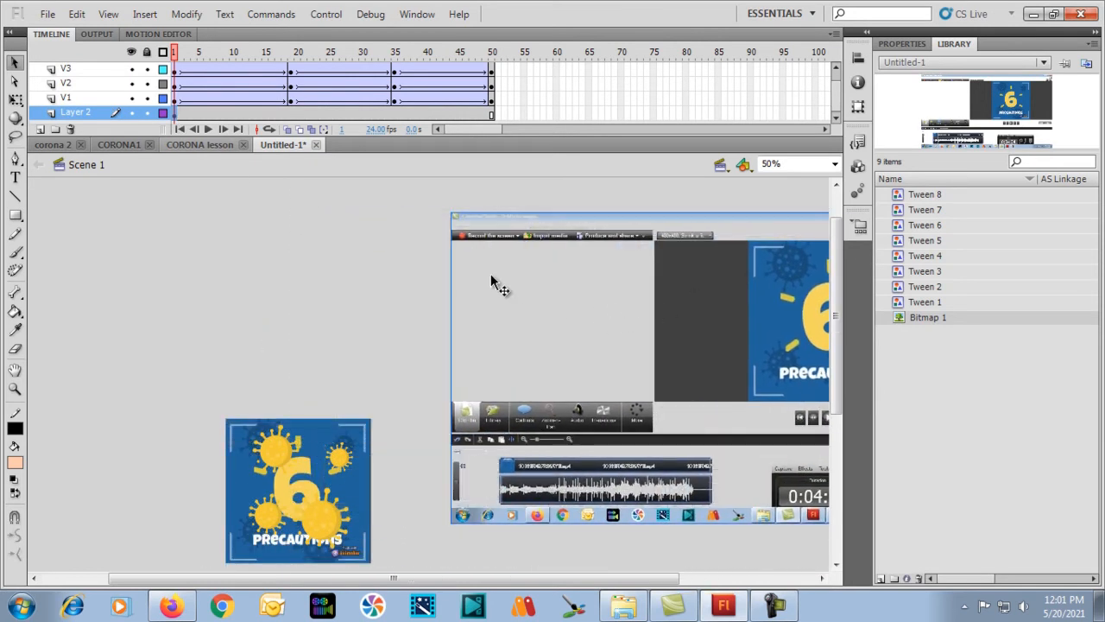
# Step: Break apart the pasted screenshot and delete the areas surrounding its 6 PRECAUTIONS picture
pyautogui.moveTo(423, 204); pyautogui.dragTo(734, 580)
pyautogui.press('Delete')
pyautogui.moveTo(753, 374); pyautogui.dragTo(512, 371)
pyautogui.click(448, 215)
pyautogui.moveTo(540, 205); pyautogui.dragTo(794, 239)
pyautogui.press('Delete')
pyautogui.moveTo(671, 325); pyautogui.dragTo(621, 297)
pyautogui.click(740, 210)
pyautogui.moveTo(739, 203); pyautogui.dragTo(620, 553)
pyautogui.press('Delete')
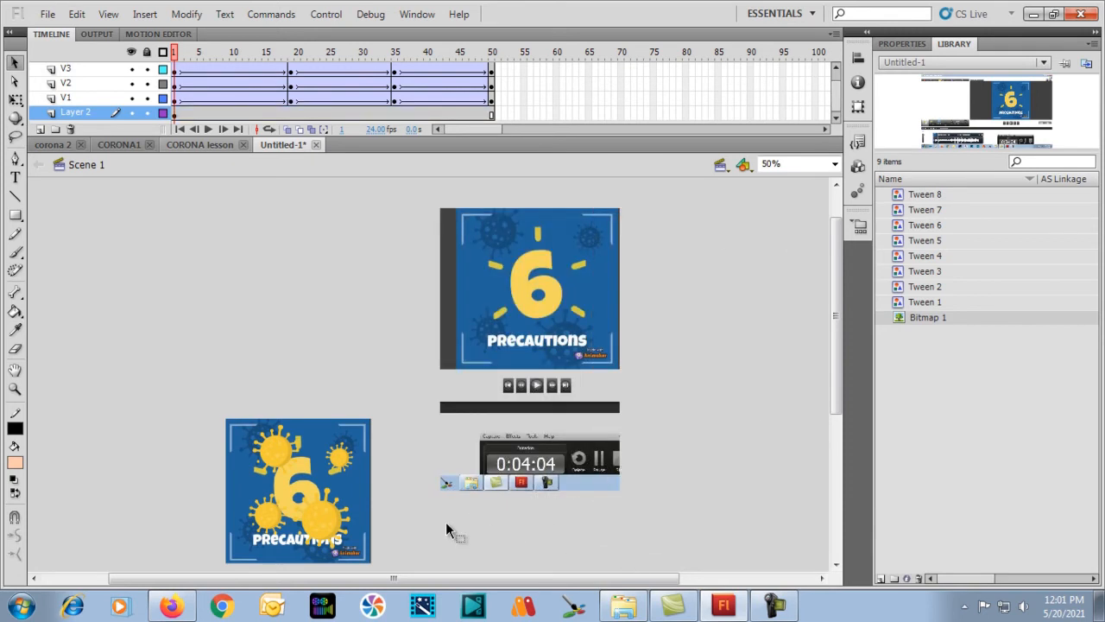
pyautogui.moveTo(441, 524); pyautogui.dragTo(700, 262)
pyautogui.press('Delete')
# Step: Trim the picture down to the small patch containing the upper-left dark virus
pyautogui.moveTo(684, 215); pyautogui.dragTo(524, 328)
pyautogui.press('Delete')
pyautogui.moveTo(501, 249); pyautogui.dragTo(503, 341)
pyautogui.moveTo(652, 250); pyautogui.dragTo(525, 412)
pyautogui.press('Delete')
pyautogui.moveTo(448, 368); pyautogui.dragTo(467, 381)
pyautogui.press('Delete')
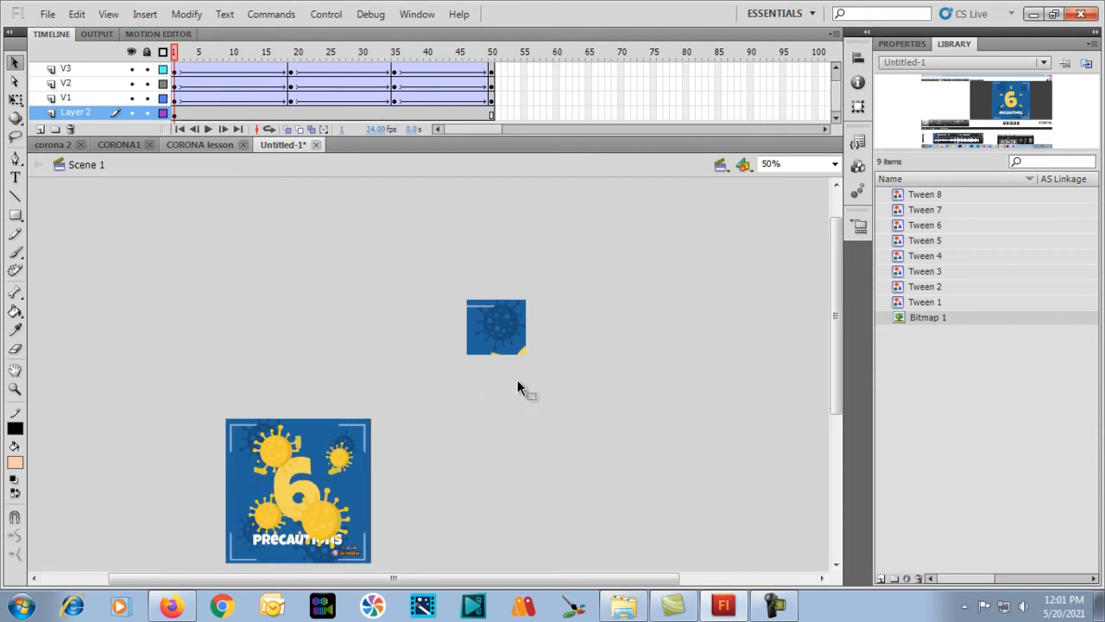
# Step: Draw a peach rectangle with a black outline beside the cropped dark virus patch
pyautogui.hotkey('ctrl', '1')
pyautogui.hotkey('ctrl', '-')
pyautogui.hotkey('ctrl', '-')
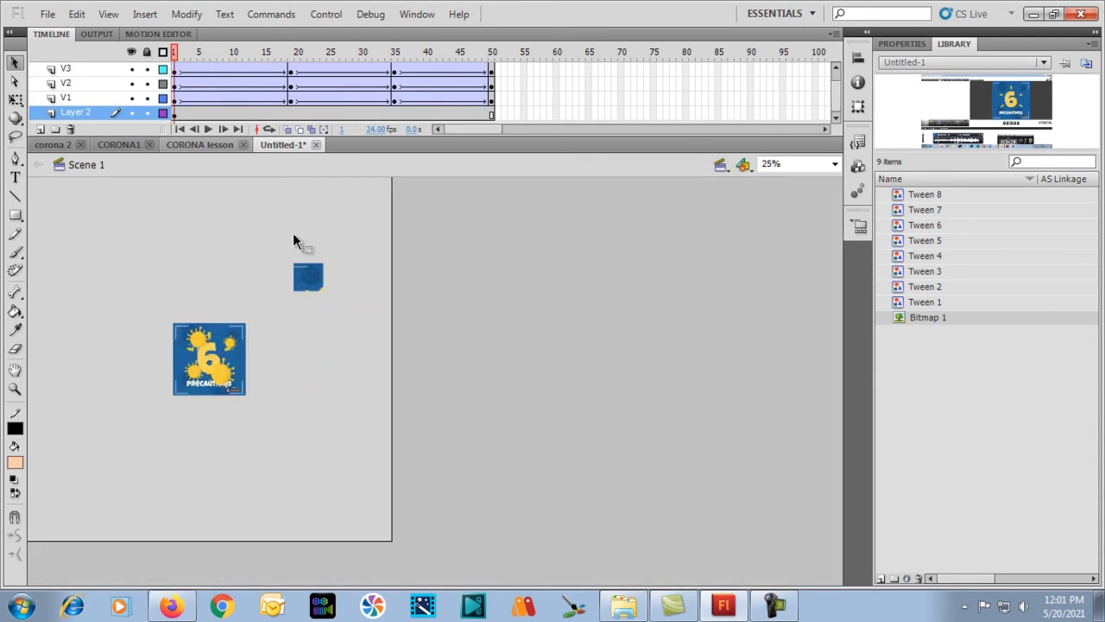
pyautogui.moveTo(294, 242); pyautogui.dragTo(338, 335)
pyautogui.hotkey('ctrl', '=')
pyautogui.hotkey('ctrl', '=')
pyautogui.hotkey('ctrl', '=')
pyautogui.hotkey('ctrl', '=')
pyautogui.hotkey('ctrl', '-')
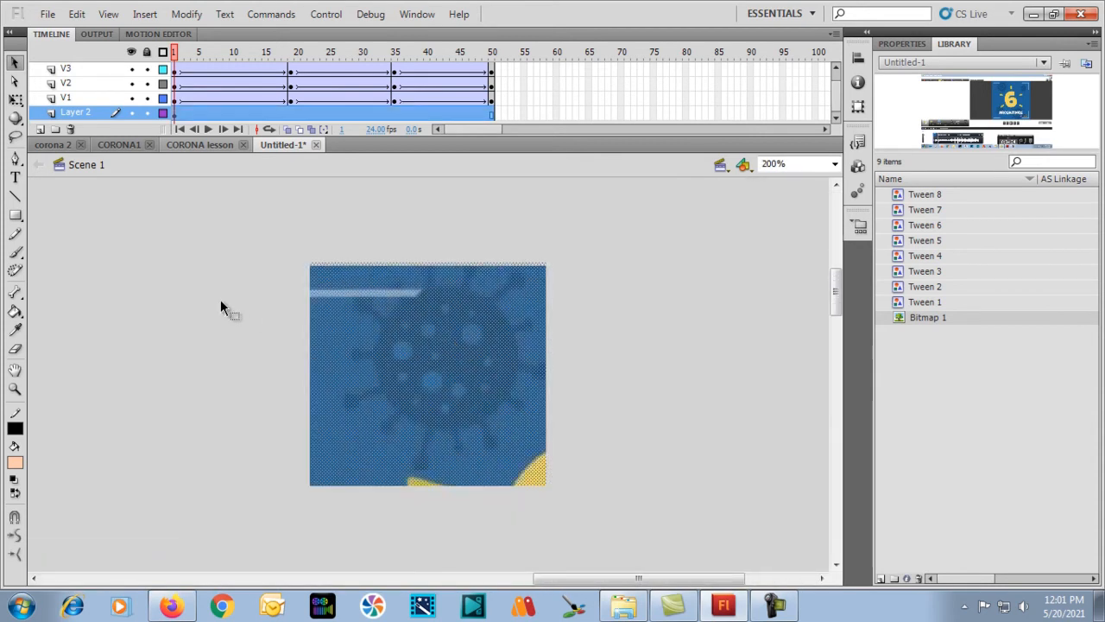
pyautogui.click(243, 309)
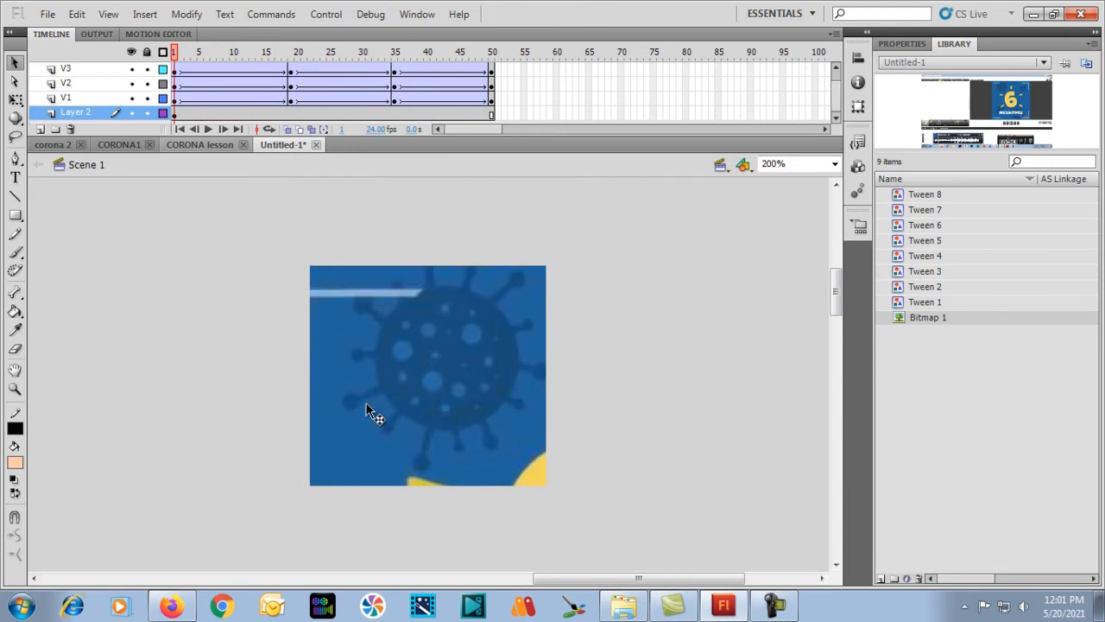
pyautogui.click(16, 216)
pyautogui.moveTo(130, 323); pyautogui.dragTo(256, 471)
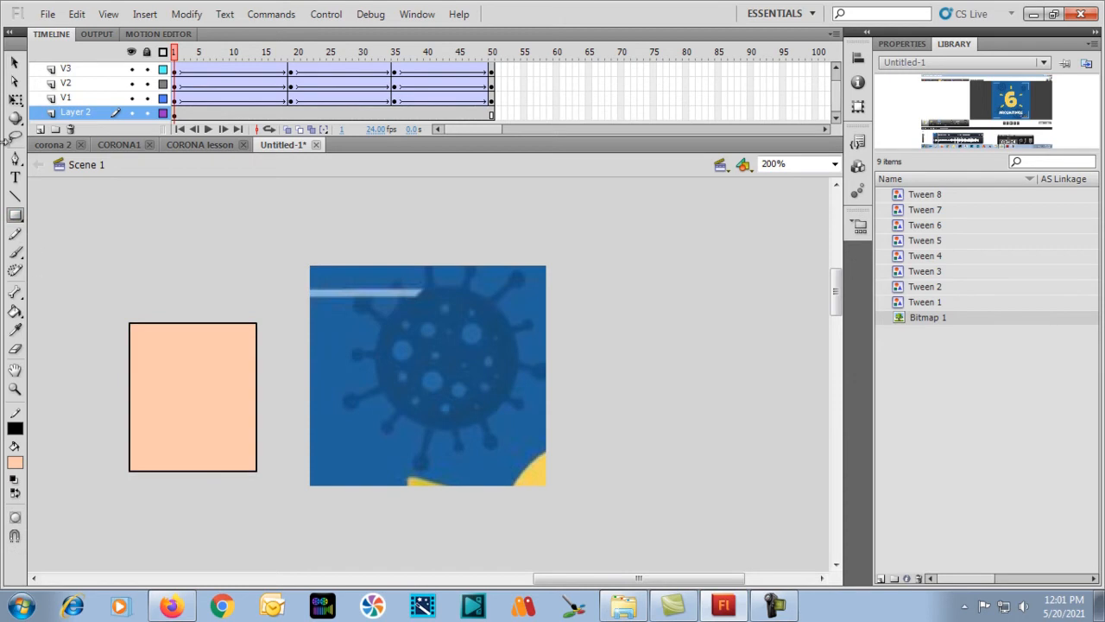
# Step: Divide the peach rectangle into three strips with two nearly vertical black lines
pyautogui.click(14, 62)
pyautogui.click(16, 197)
pyautogui.moveTo(198, 302); pyautogui.dragTo(190, 499)
pyautogui.moveTo(159, 341); pyautogui.dragTo(153, 506)
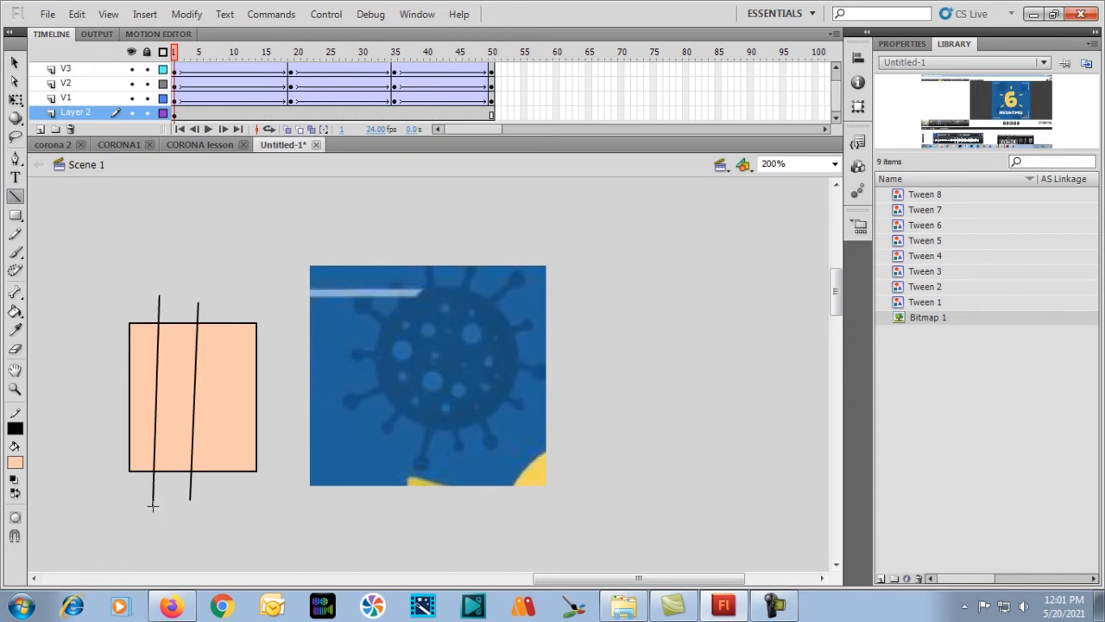
pyautogui.press('k')
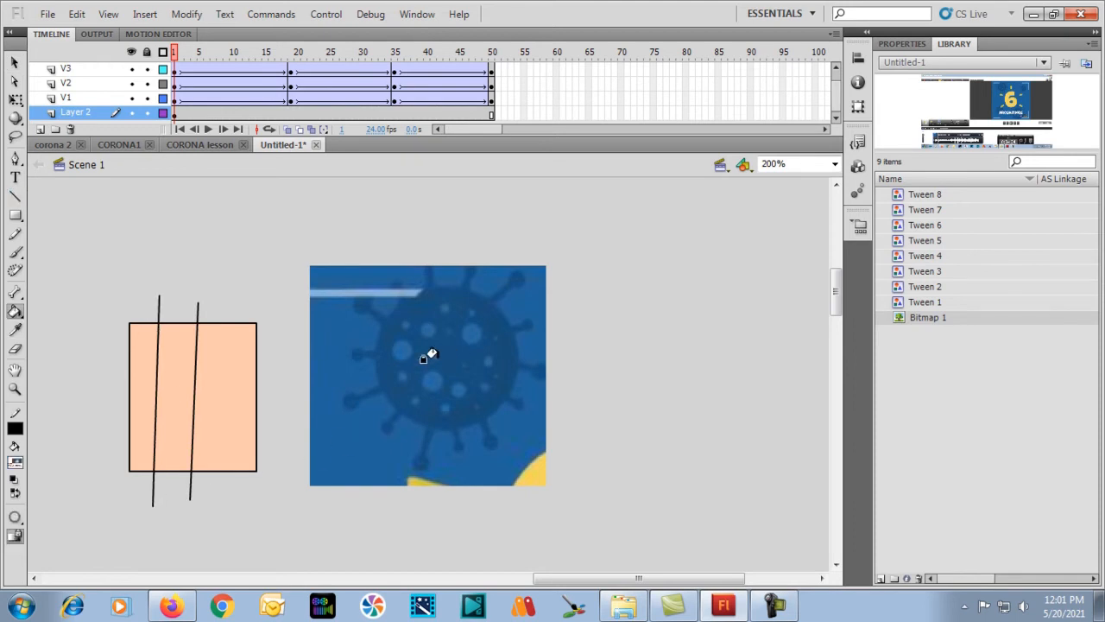
pyautogui.click(168, 392)
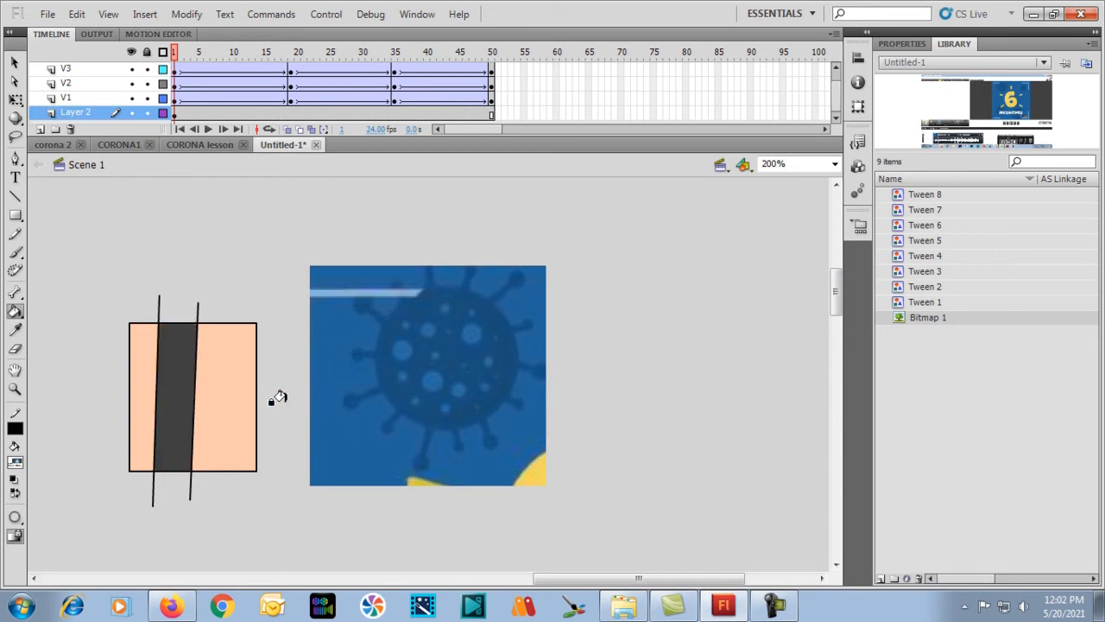
pyautogui.hotkey('ctrl', 'z')
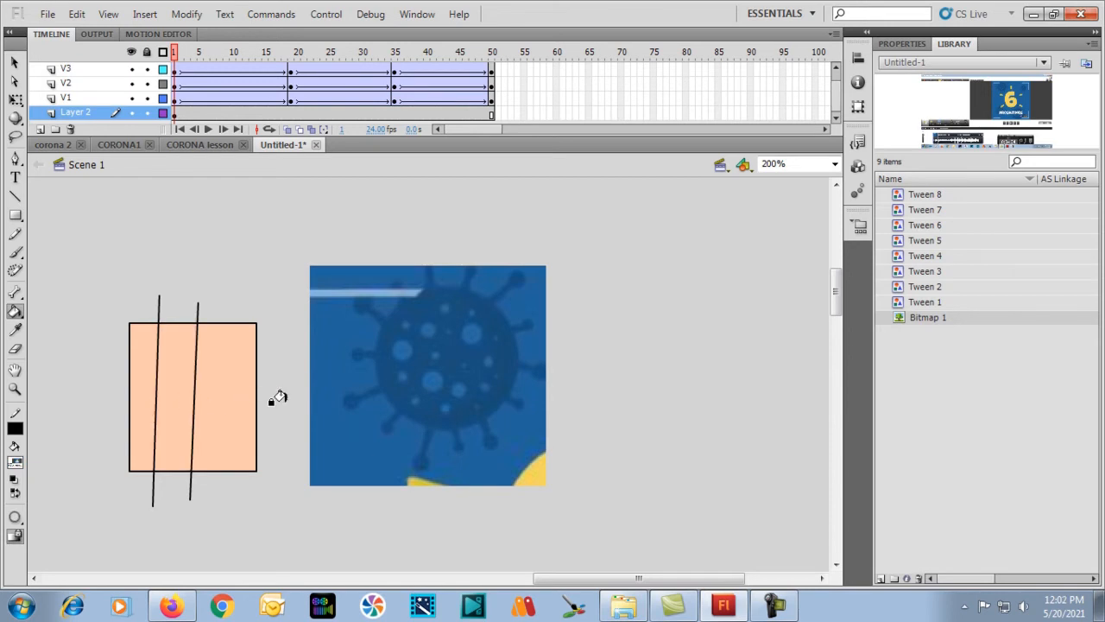
pyautogui.click(132, 360)
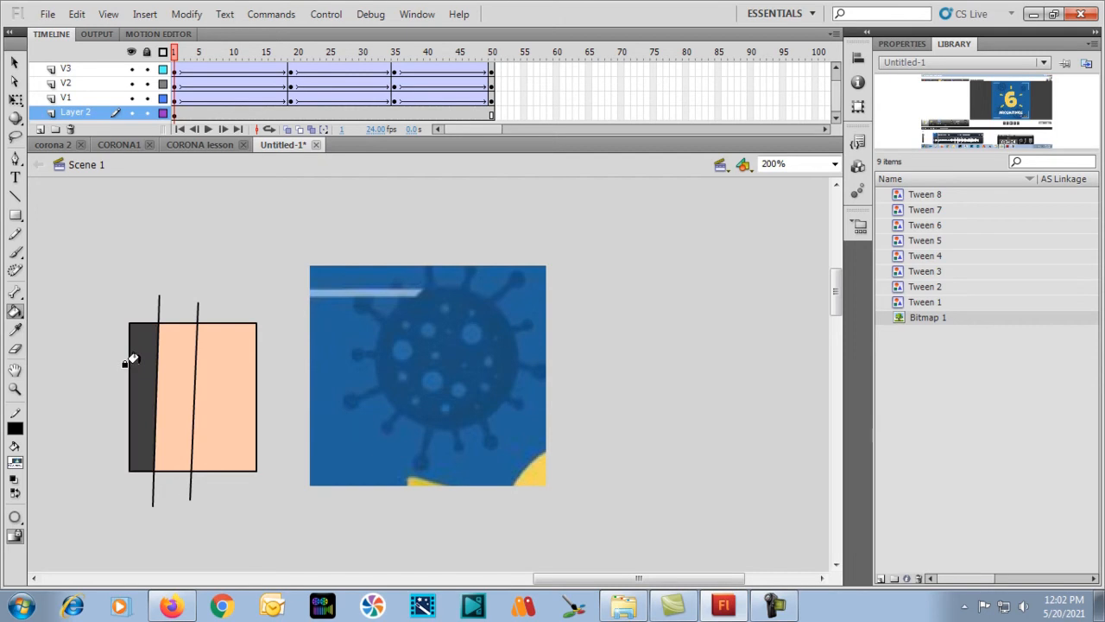
# Step: Sample the patch's blue background as the fill color and fill the rectangle's left strip with it
pyautogui.press('i')
pyautogui.click(15, 462)
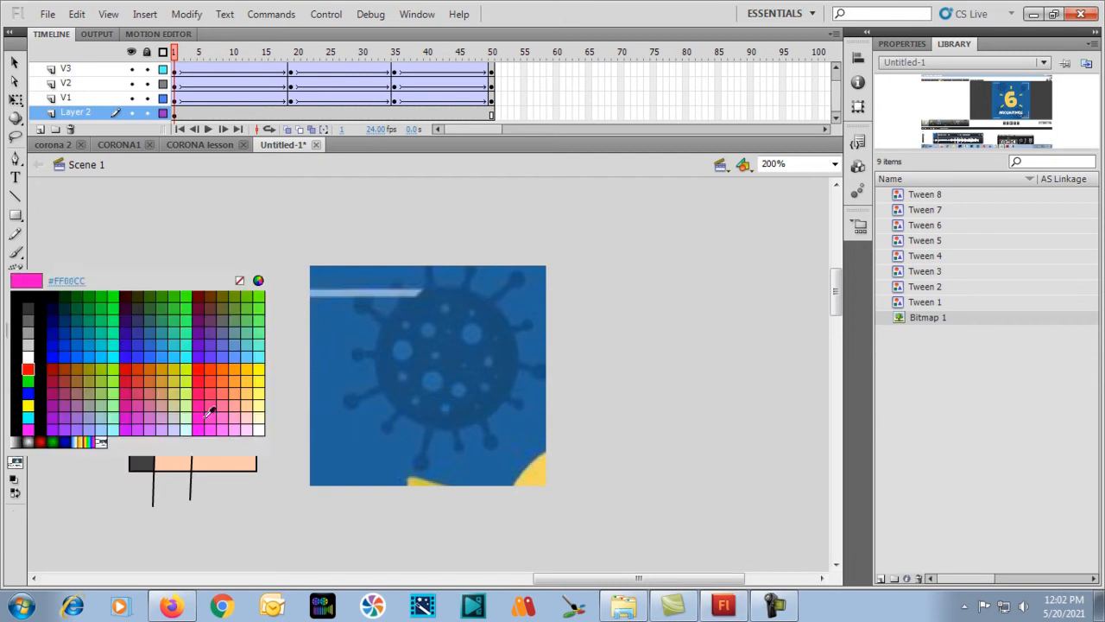
pyautogui.click(325, 340)
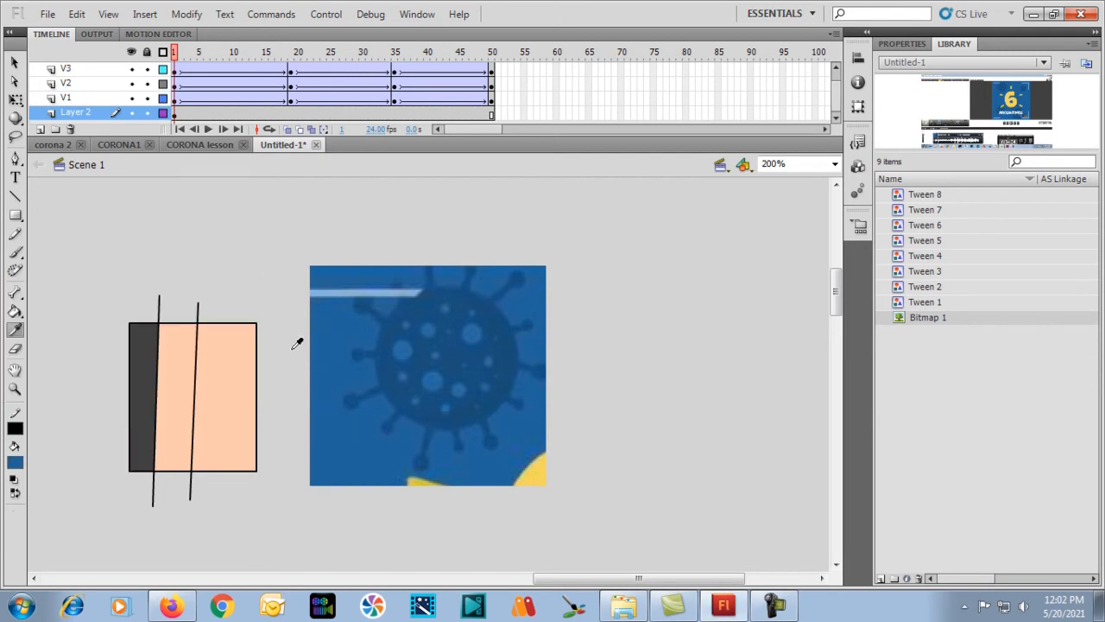
pyautogui.press('k')
pyautogui.click(134, 371)
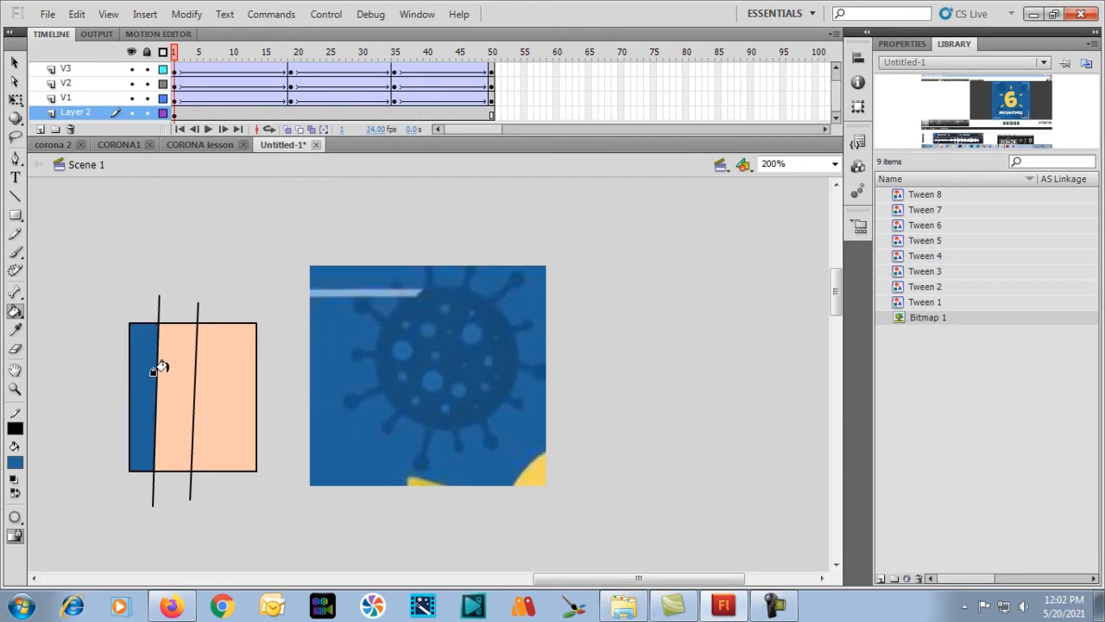
# Step: Fill the rectangle's middle strip with the sampled dark virus body color and its right strip with the lighter spot blue
pyautogui.click(15, 462)
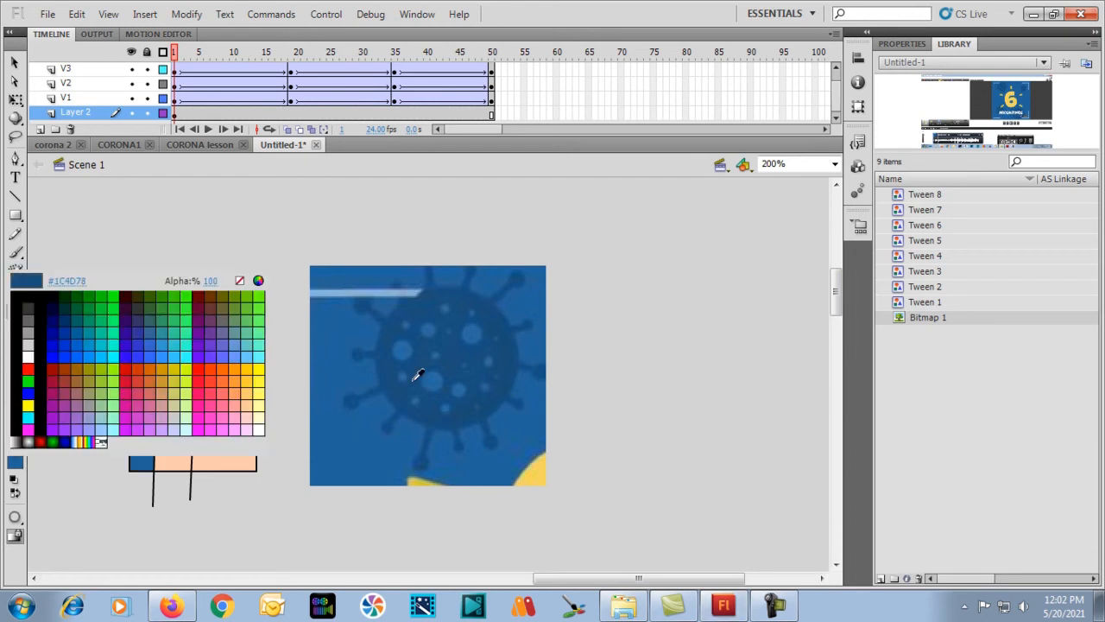
pyautogui.click(452, 353)
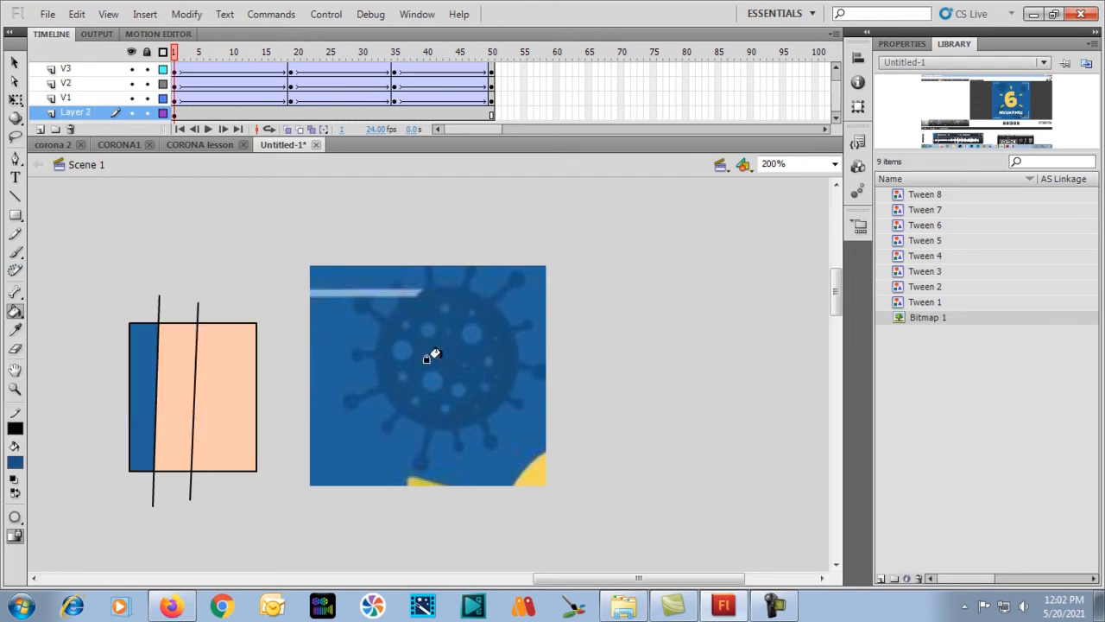
pyautogui.click(164, 380)
pyautogui.click(11, 463)
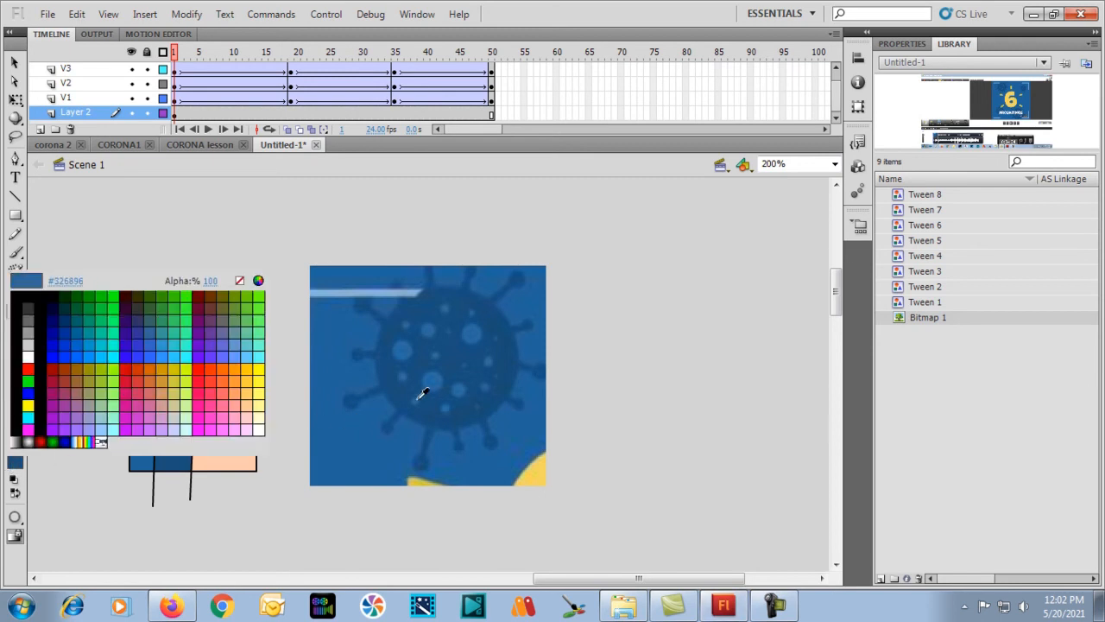
pyautogui.click(428, 378)
pyautogui.click(216, 397)
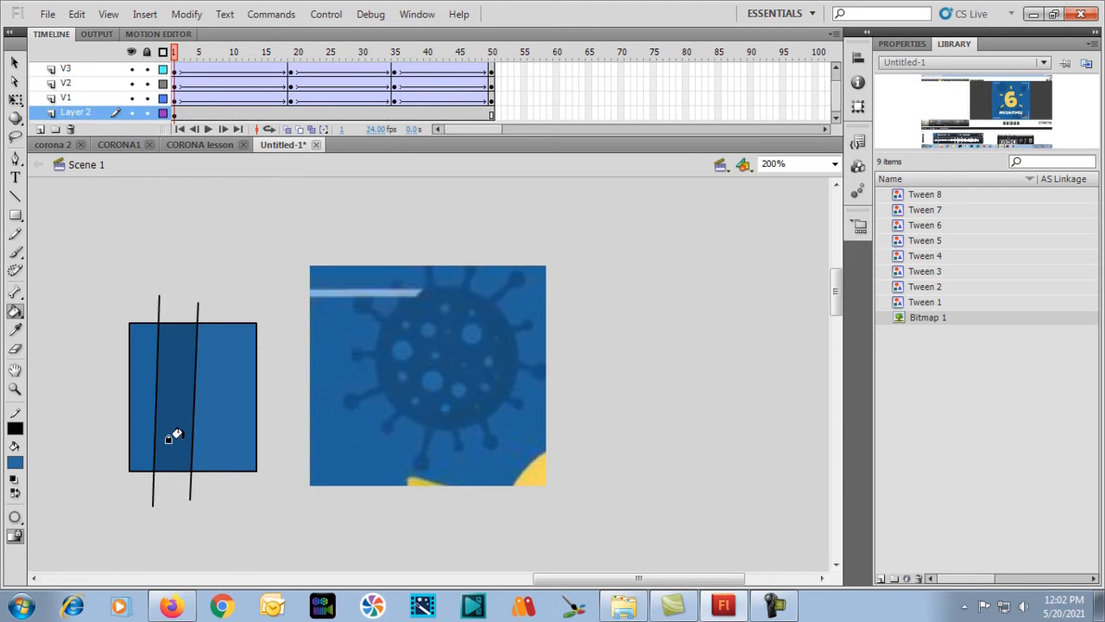
# Step: Delete the cropped dark virus patch beside the color swatch
pyautogui.hotkey('ctrl', '1')
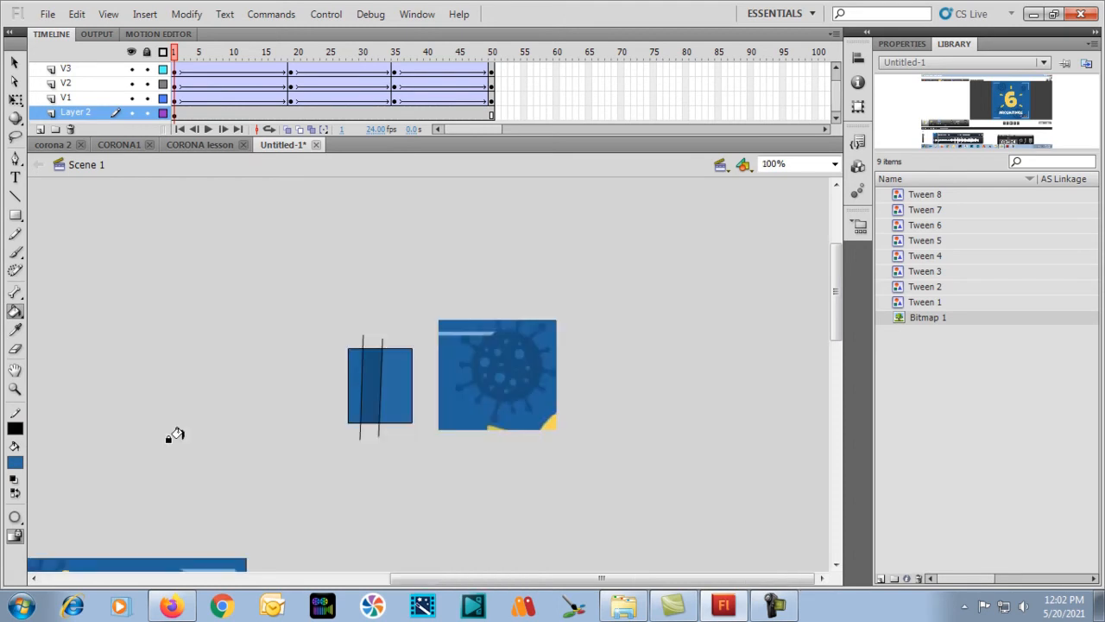
pyautogui.press('v')
pyautogui.click(498, 385)
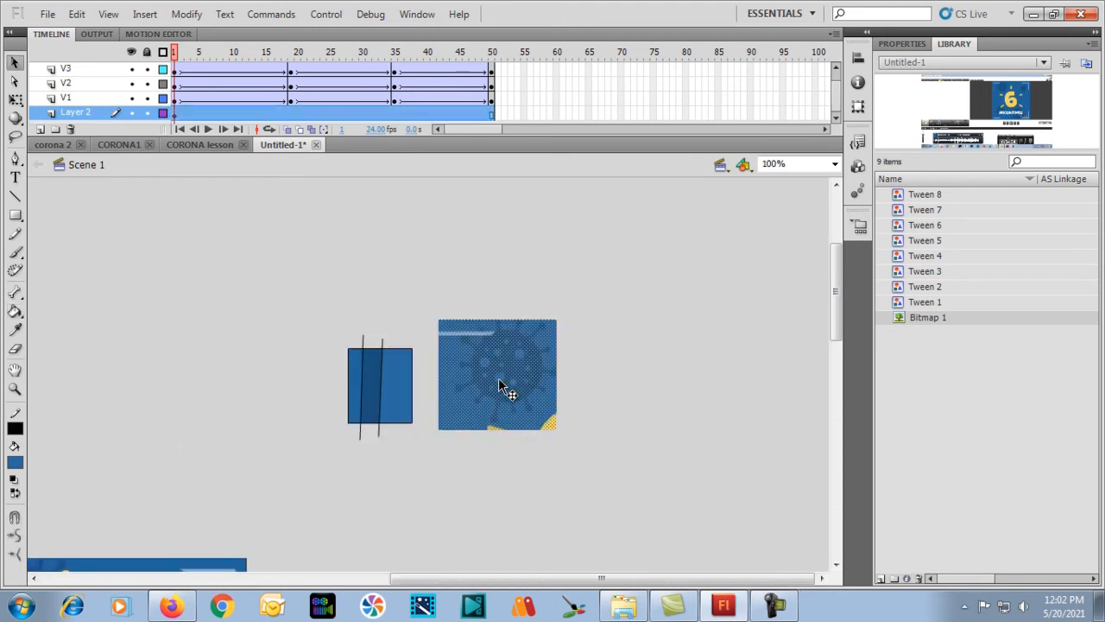
pyautogui.press('Delete')
# Step: Remove the black lines from the color swatch and group its three blue strips
pyautogui.doubleClick(383, 338)
pyautogui.press('Delete')
pyautogui.moveTo(465, 462); pyautogui.dragTo(468, 461)
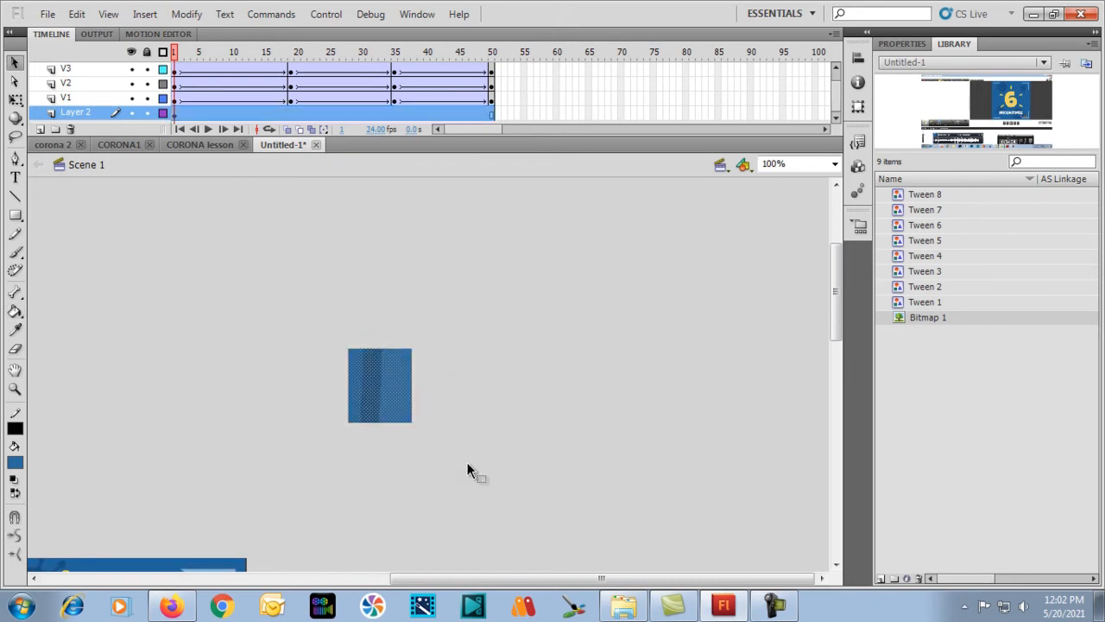
pyautogui.click(467, 462)
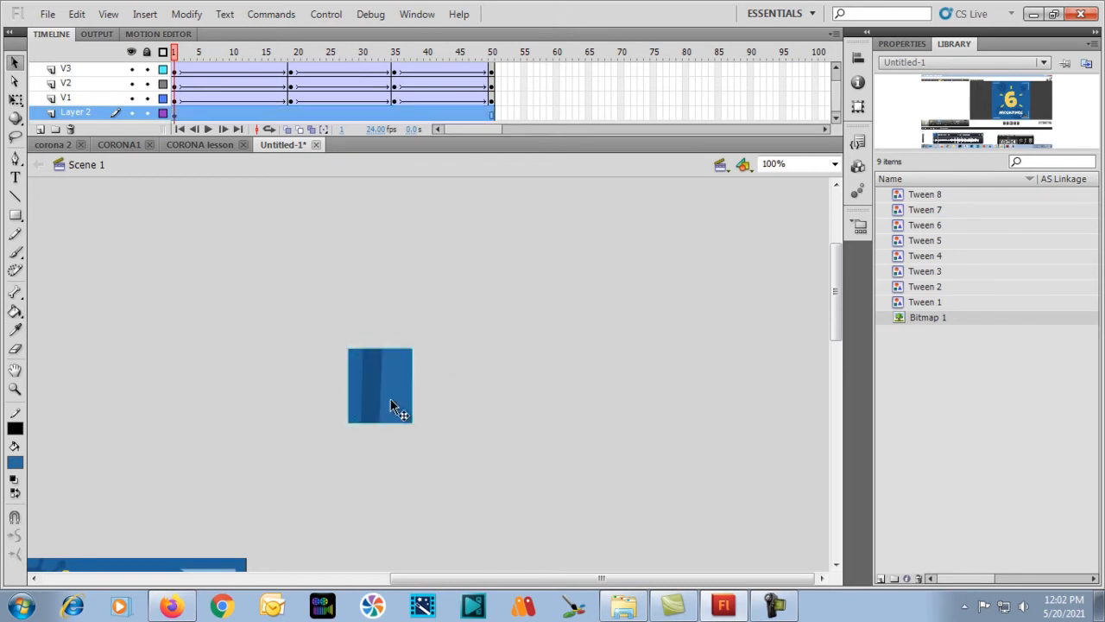
# Step: Move the grouped color swatch to the empty area just left of the 6 precautions picture
pyautogui.scroll(-3, 383, 436)
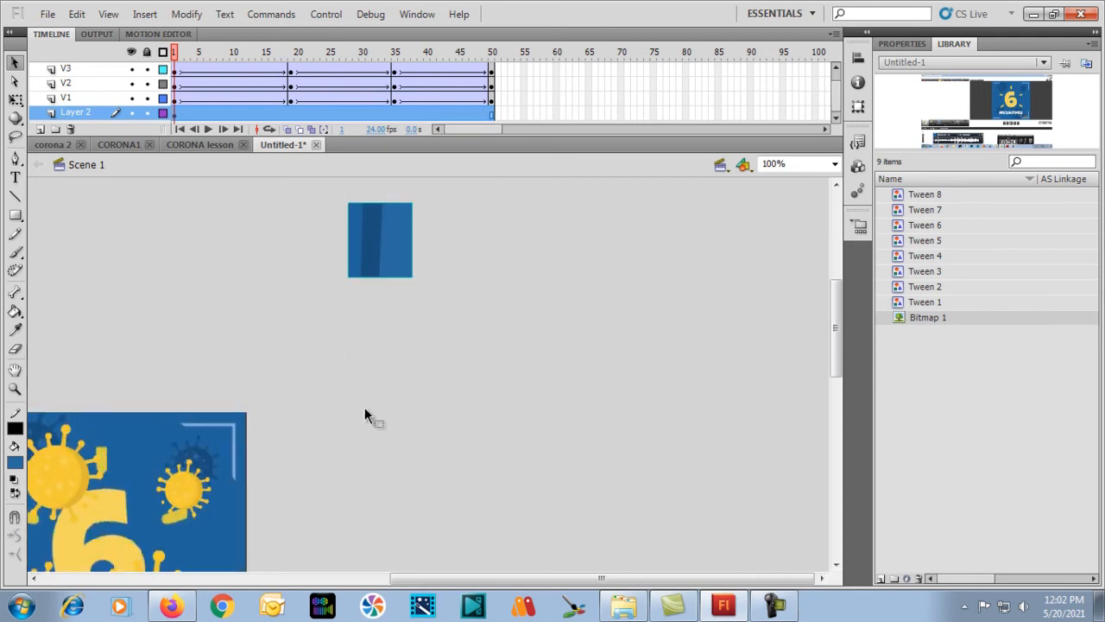
pyautogui.hotkey('ctrl', '-')
pyautogui.moveTo(522, 319); pyautogui.dragTo(258, 445)
pyautogui.hotkey('ctrl', '=')
pyautogui.hotkey('ctrl', '=')
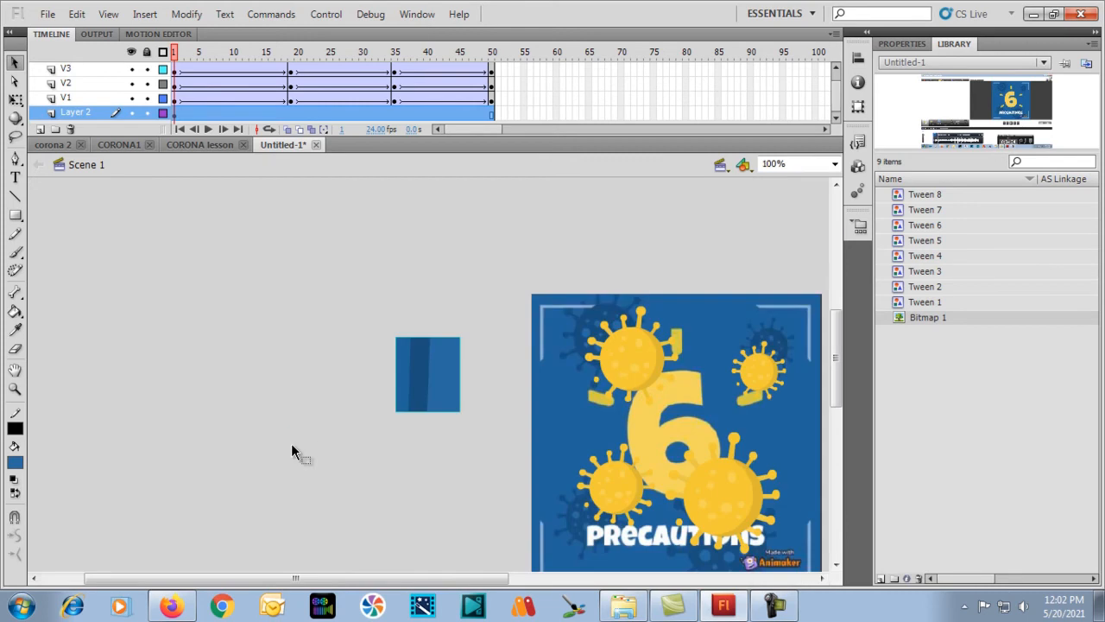
pyautogui.press('h')
pyautogui.moveTo(562, 385); pyautogui.dragTo(293, 394)
pyautogui.press('v')
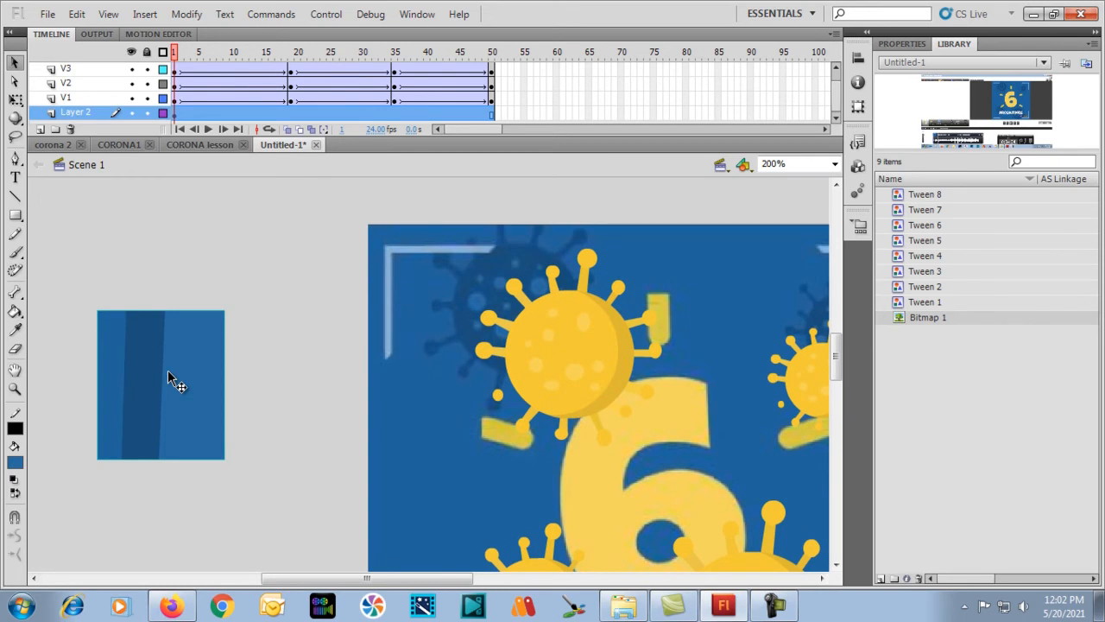
# Step: Cut the swatch and paste it inside the upper-left yellow virus's inner group, placing it to the left of the virus
pyautogui.press('Delete')
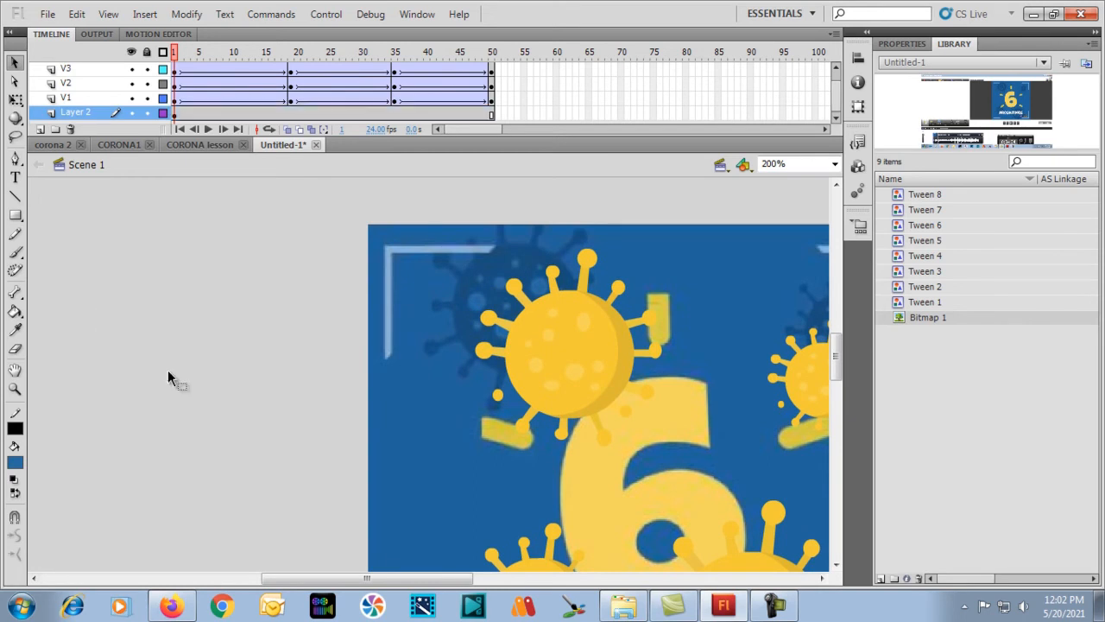
pyautogui.click(588, 357)
pyautogui.doubleClick(586, 354)
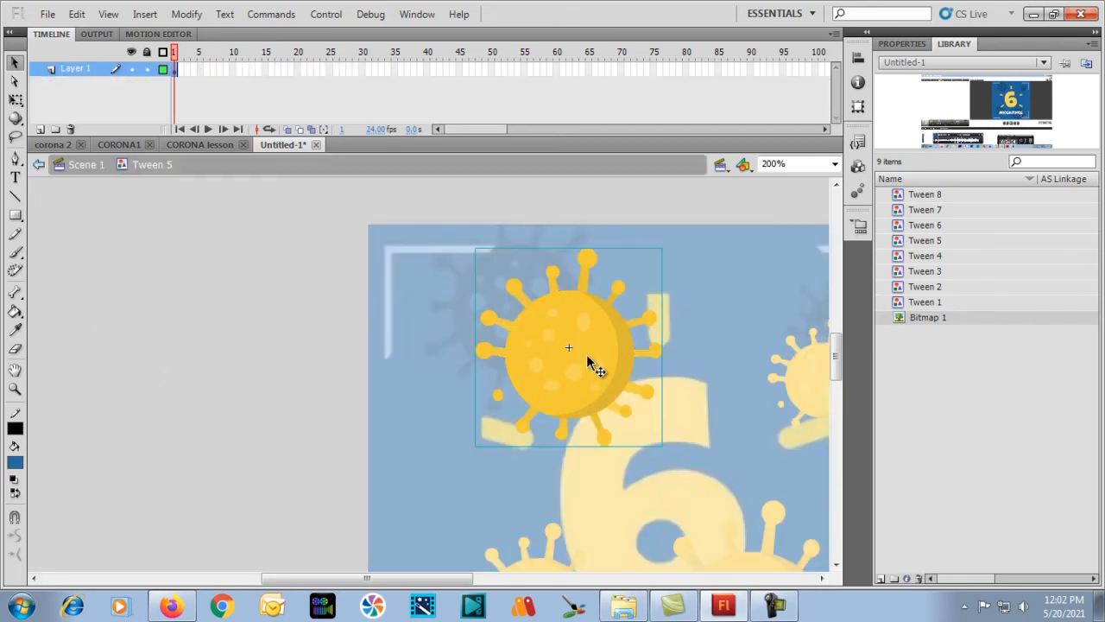
pyautogui.doubleClick(587, 361)
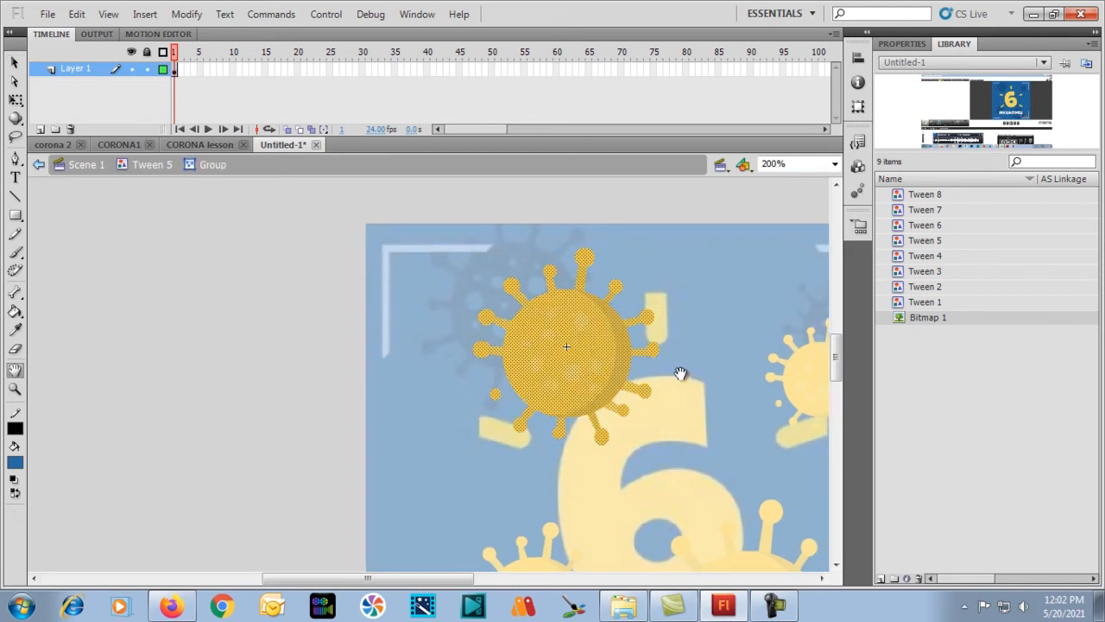
pyautogui.moveTo(698, 377); pyautogui.dragTo(558, 354)
pyautogui.click(240, 334)
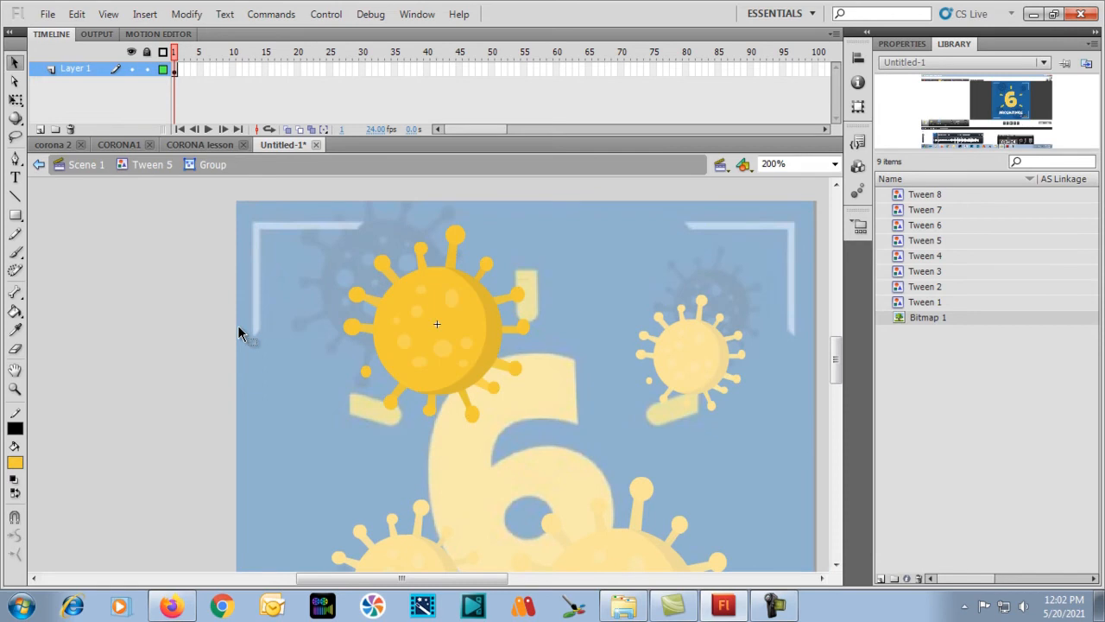
pyautogui.hotkey('ctrl', 'v')
pyautogui.moveTo(420, 370); pyautogui.dragTo(230, 305)
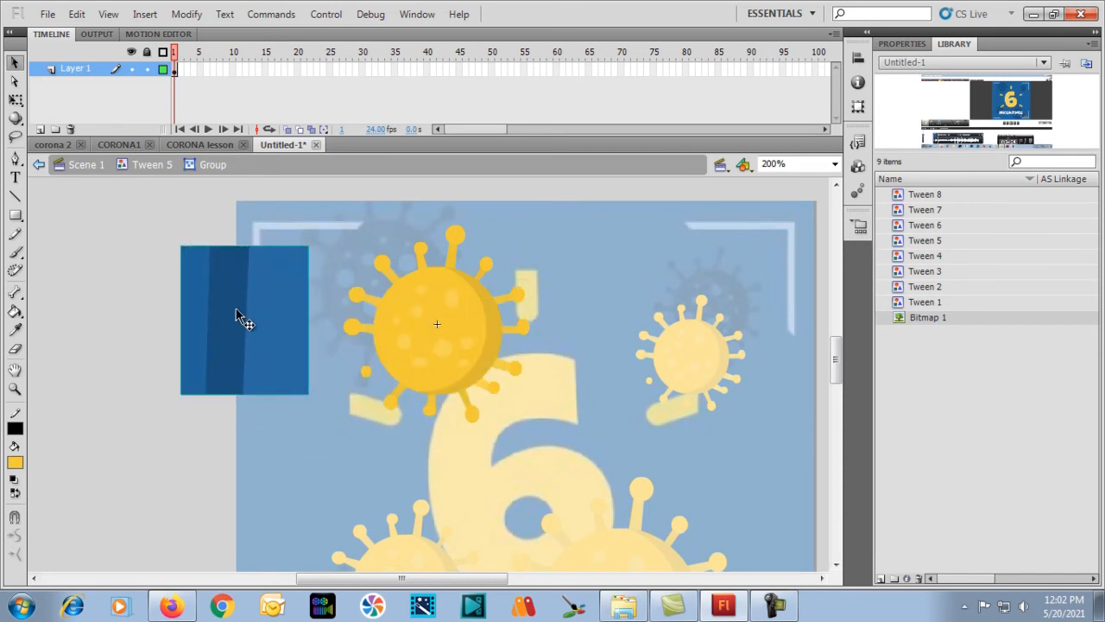
# Step: Fill the light spots on the virus body with the blue sampled from the swatch's right strip
pyautogui.hotkey('ctrl', '=')
pyautogui.press('h')
pyautogui.moveTo(648, 344); pyautogui.dragTo(419, 343)
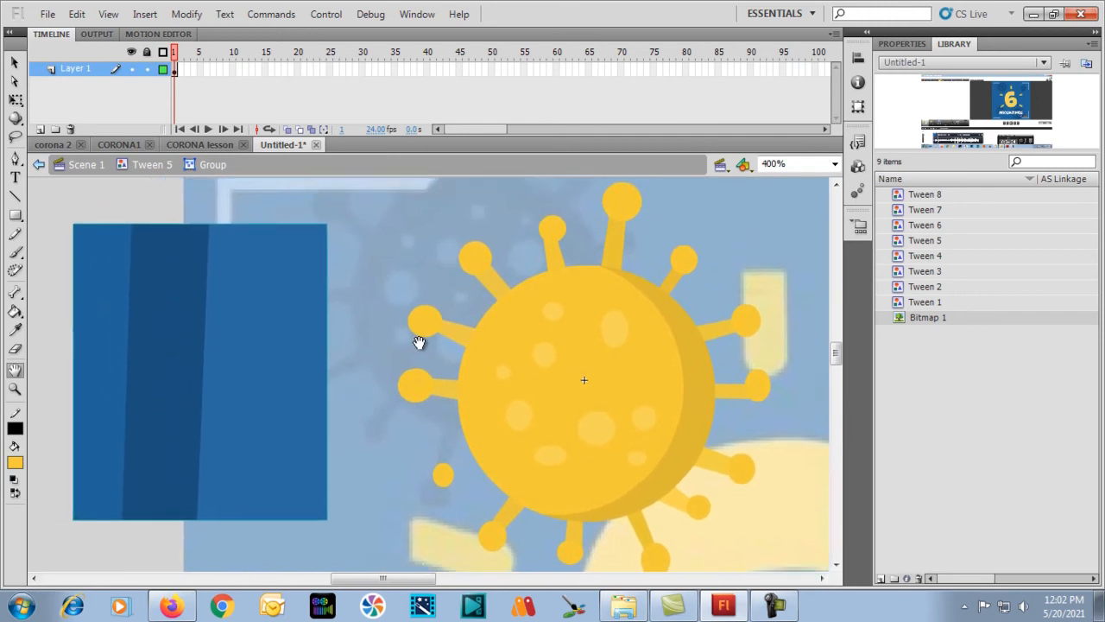
pyautogui.press('v')
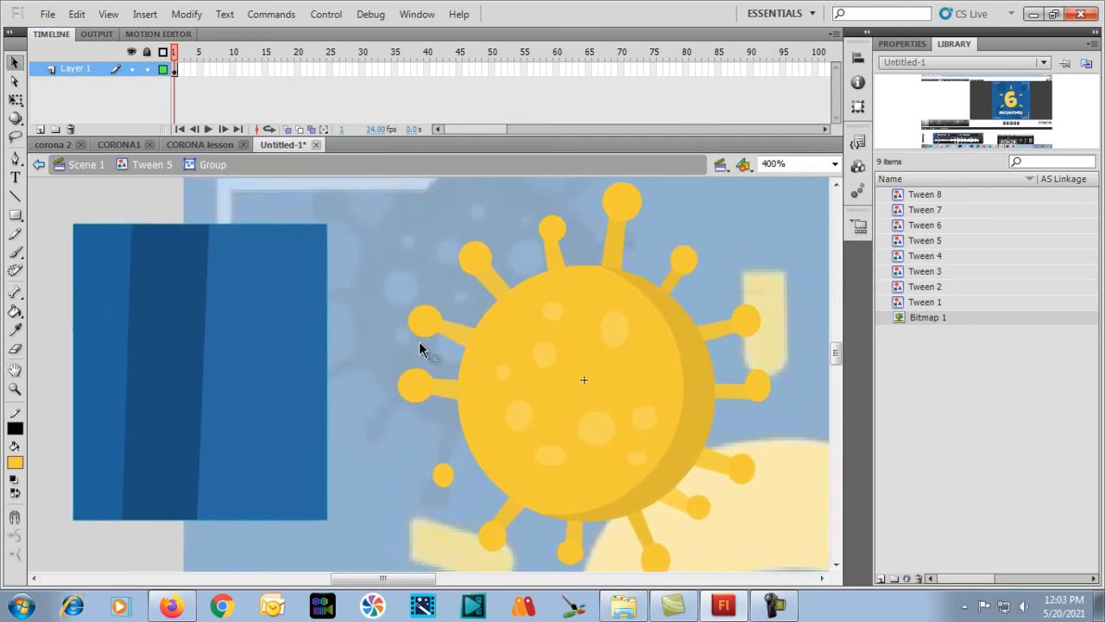
pyautogui.click(481, 369)
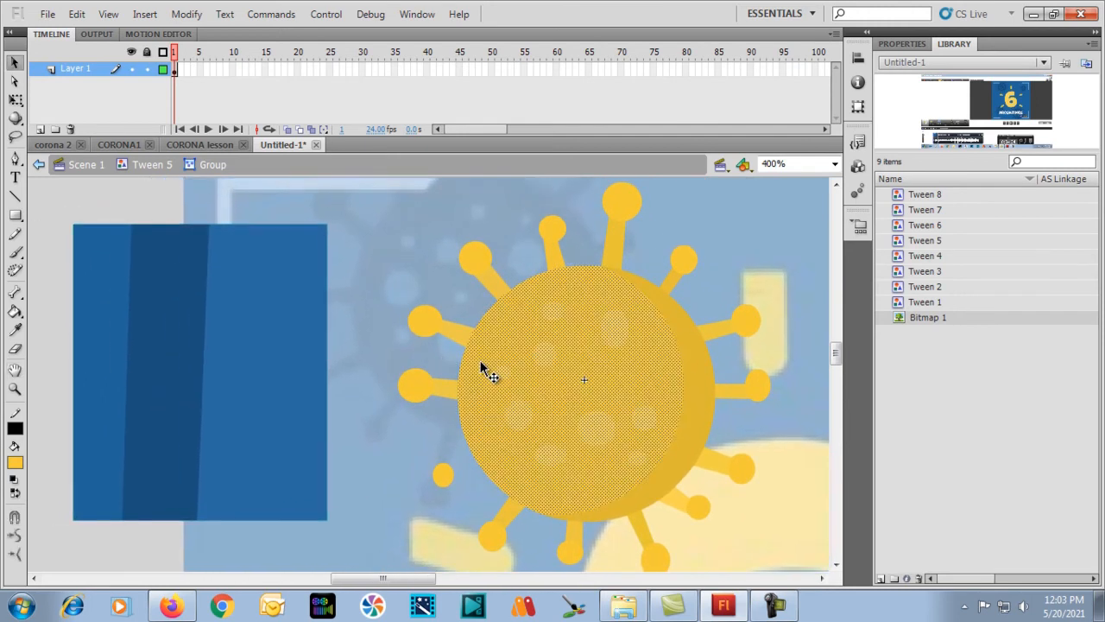
pyautogui.click(412, 362)
pyautogui.press('i')
pyautogui.click(276, 343)
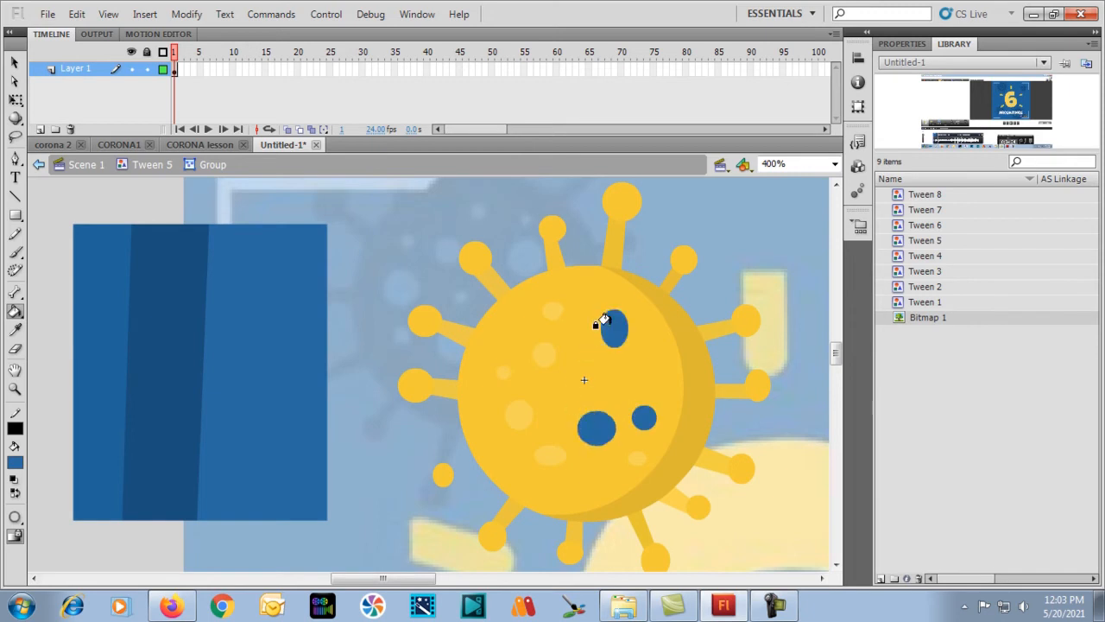
pyautogui.click(530, 311)
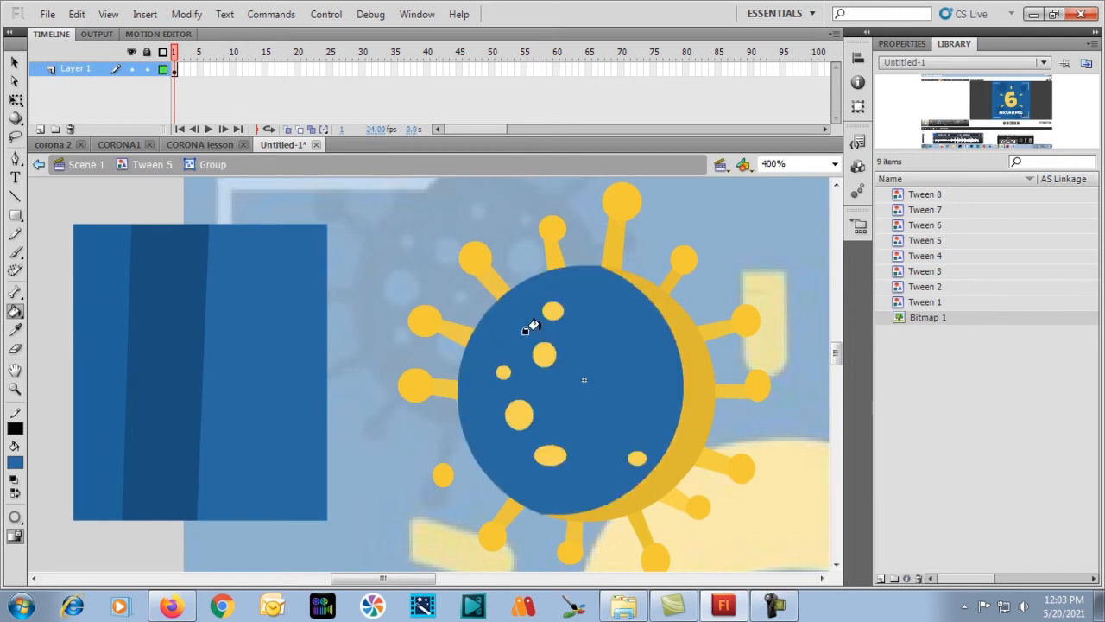
pyautogui.hotkey('ctrl', 'z')
pyautogui.click(549, 312)
pyautogui.click(539, 352)
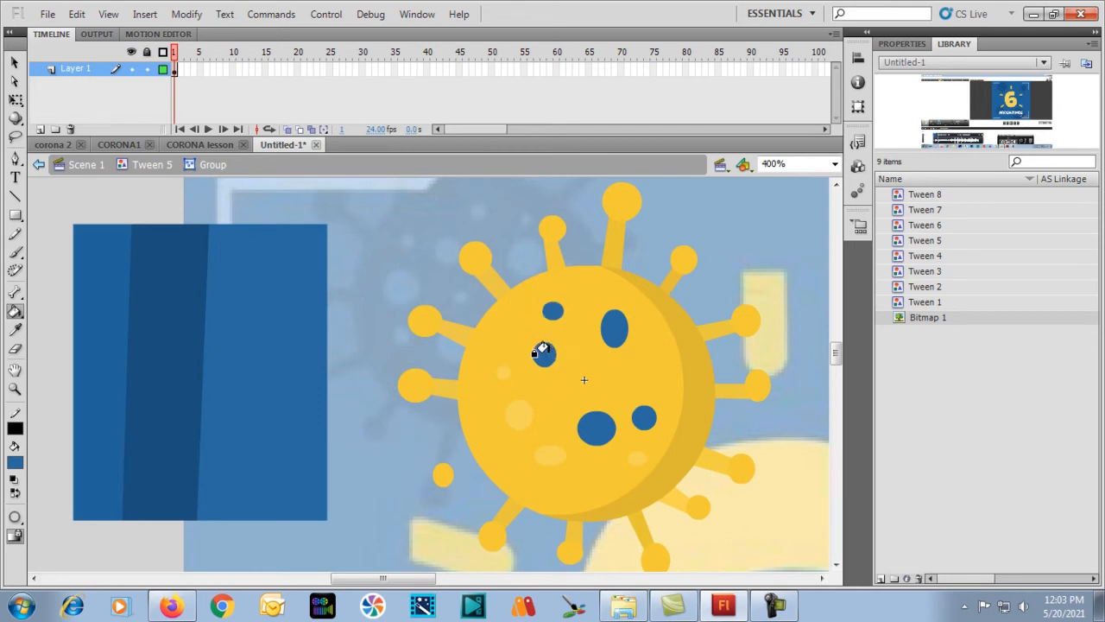
pyautogui.click(501, 371)
pyautogui.click(516, 414)
pyautogui.click(536, 455)
# Step: Fill the virus body with the swatch's dark middle blue and the remaining yellow spot with the lighter blue
pyautogui.press('i')
pyautogui.click(159, 371)
pyautogui.click(549, 379)
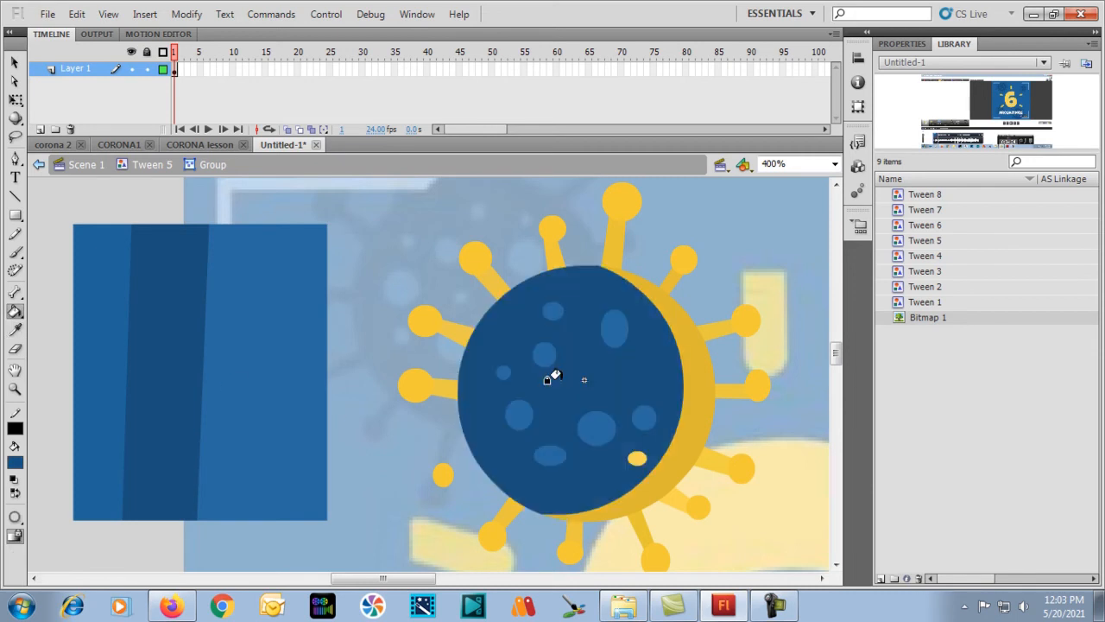
pyautogui.click(635, 457)
# Step: Darken the fill color to RGB 23, 65, 102 and apply it to the crescent shadow on the virus body
pyautogui.click(15, 461)
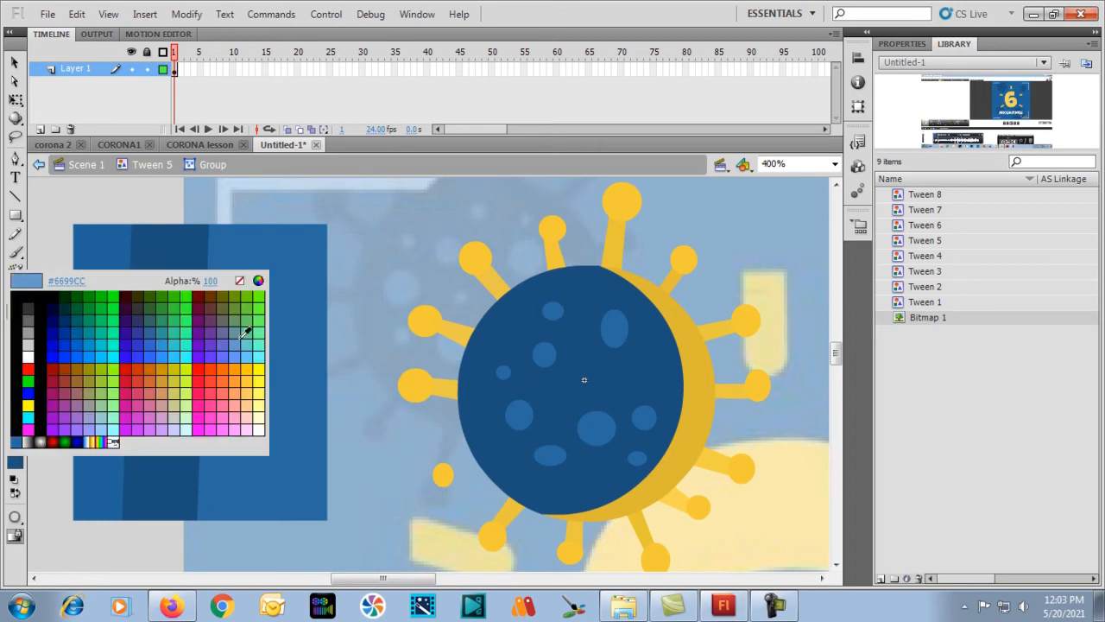
pyautogui.click(259, 282)
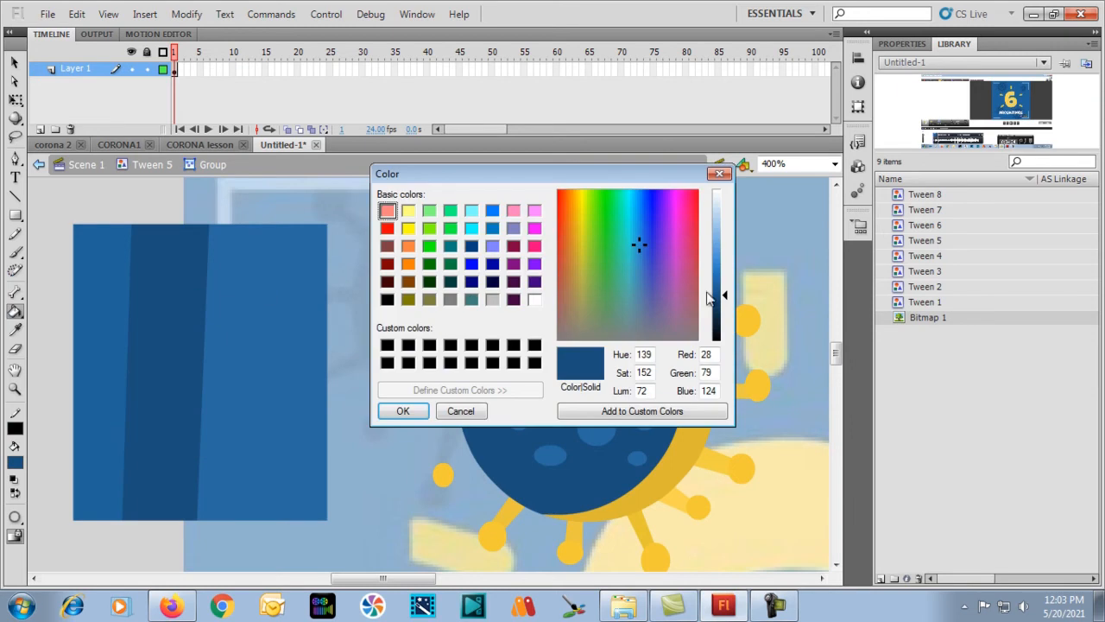
pyautogui.moveTo(725, 305); pyautogui.dragTo(725, 310)
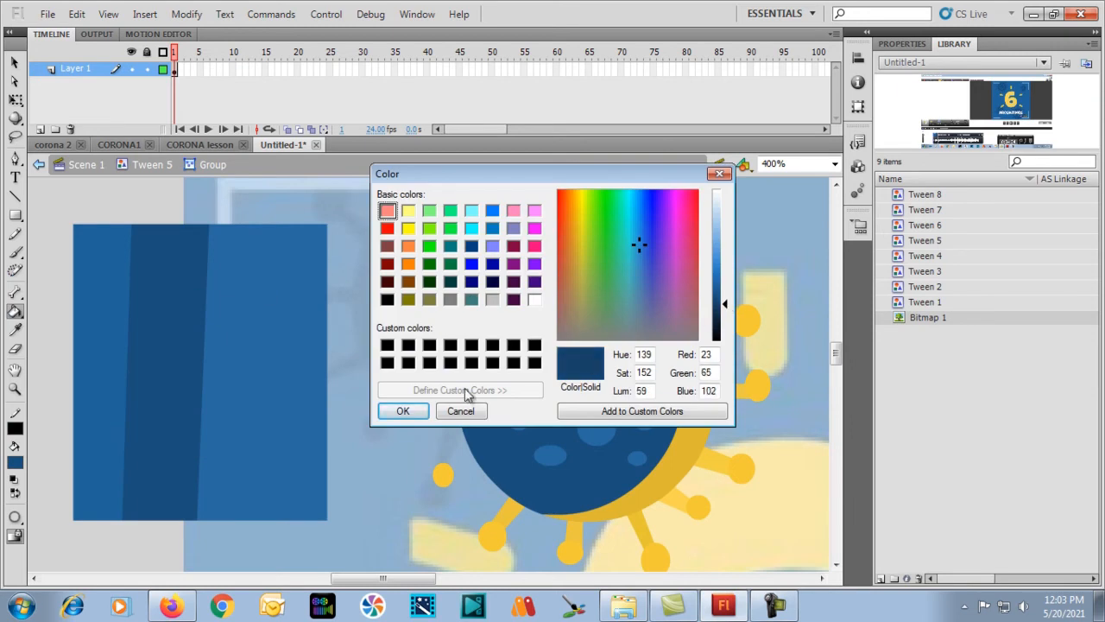
pyautogui.click(402, 411)
pyautogui.click(677, 345)
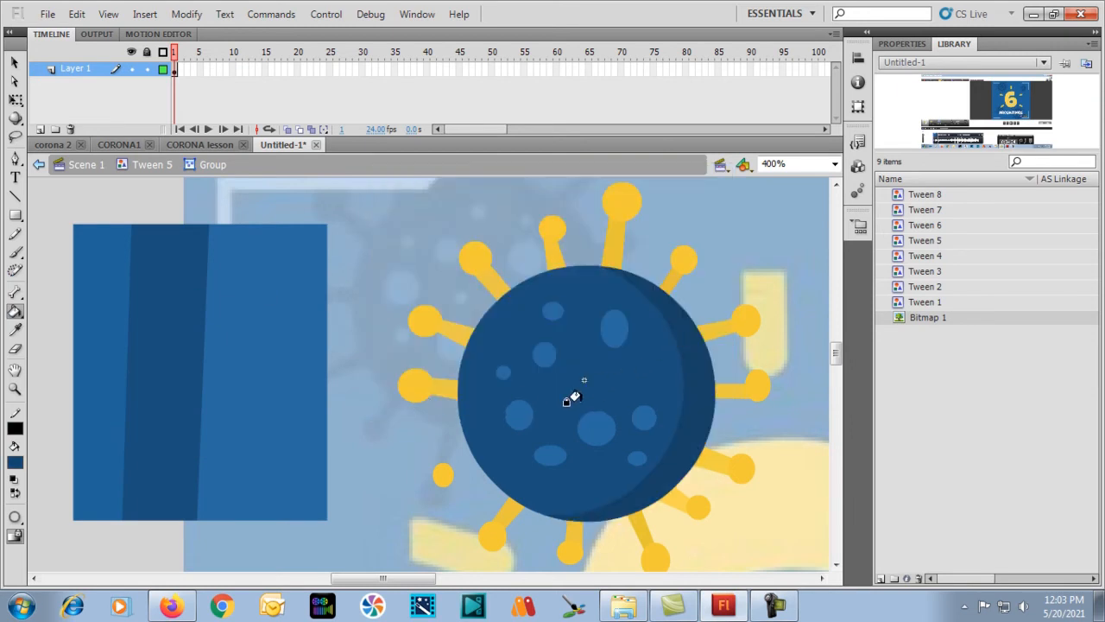
# Step: Fill the tall top spike and all right and bottom spikes of the virus with the darker shadow blue
pyautogui.click(611, 229)
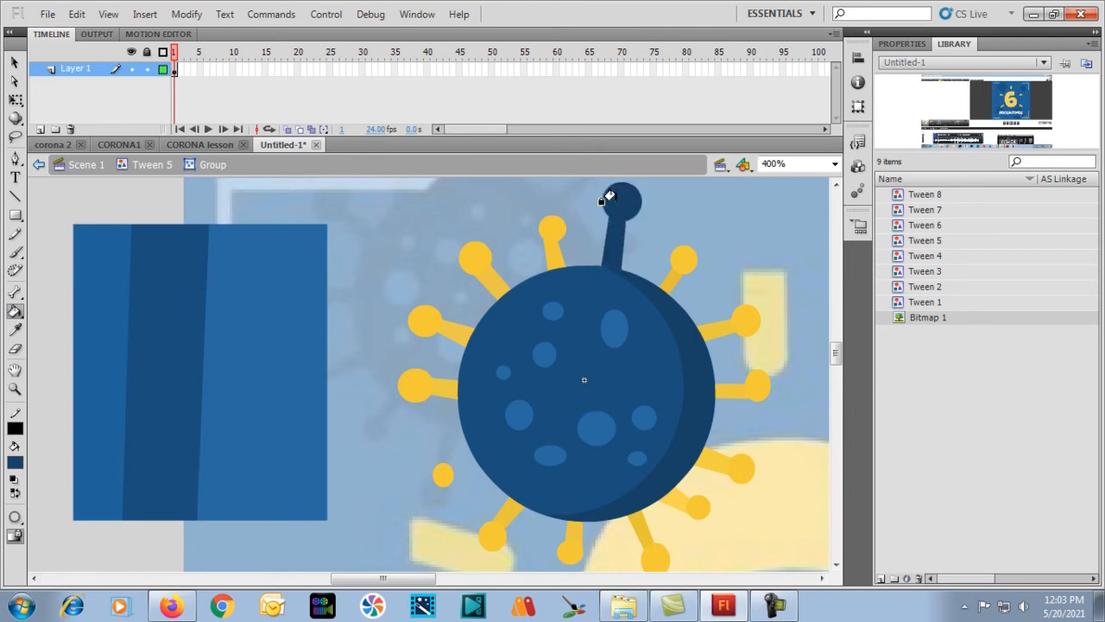
pyautogui.click(665, 278)
pyautogui.click(682, 259)
pyautogui.click(704, 326)
pyautogui.click(744, 316)
pyautogui.scroll(-2, 719, 313)
pyautogui.click(725, 317)
pyautogui.click(756, 313)
pyautogui.click(715, 384)
pyautogui.click(736, 397)
pyautogui.click(675, 425)
pyautogui.click(696, 434)
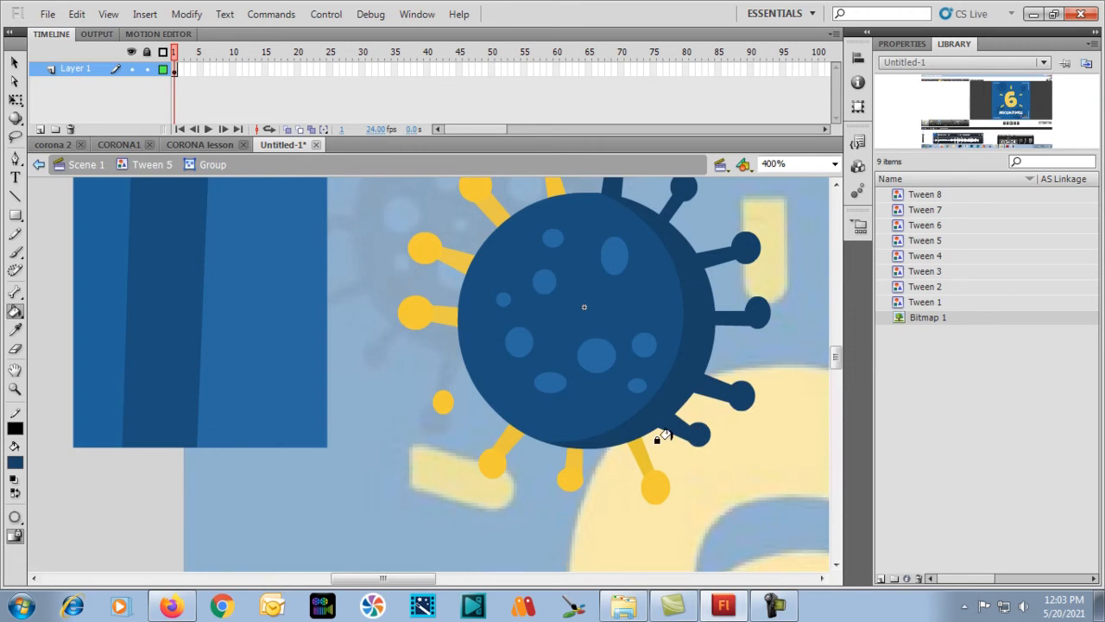
pyautogui.click(648, 482)
pyautogui.click(571, 459)
pyautogui.click(569, 477)
pyautogui.click(489, 461)
pyautogui.click(499, 439)
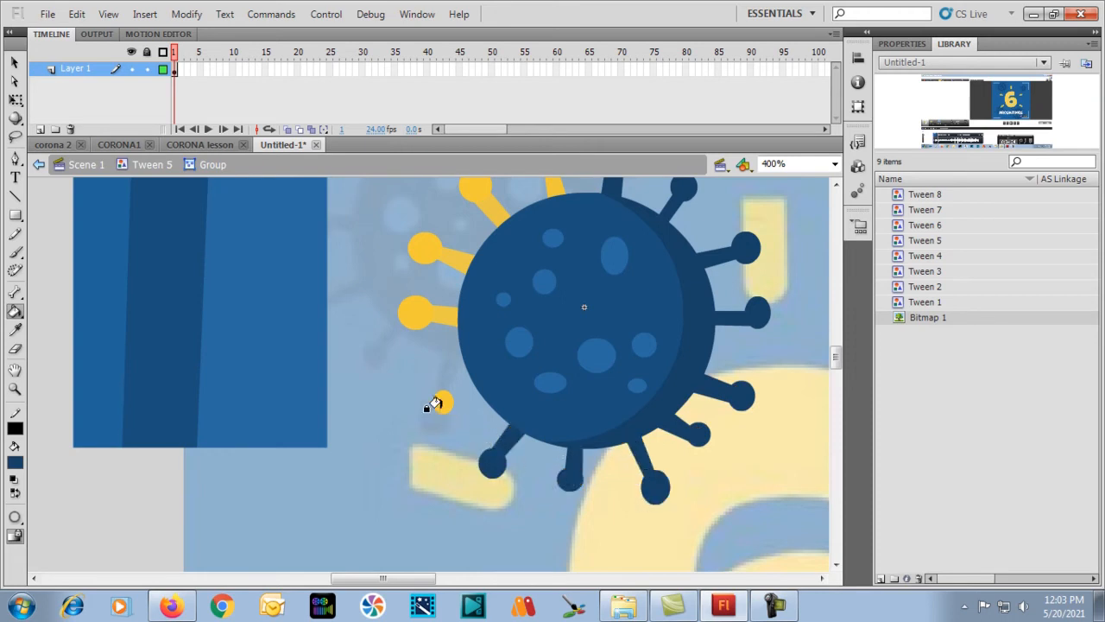
# Step: Fill the detached dot, the left spikes and the small top spike with the virus body's blue
pyautogui.click(440, 399)
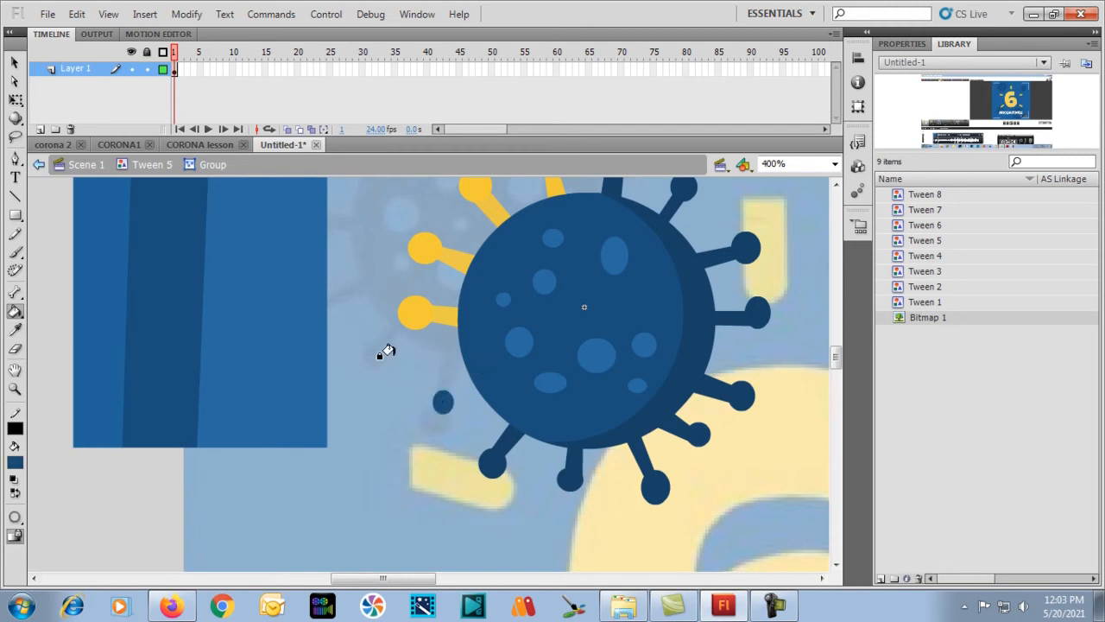
pyautogui.click(409, 312)
pyautogui.click(438, 313)
pyautogui.click(420, 249)
pyautogui.click(441, 257)
pyautogui.scroll(2, 444, 251)
pyautogui.click(471, 255)
pyautogui.click(490, 273)
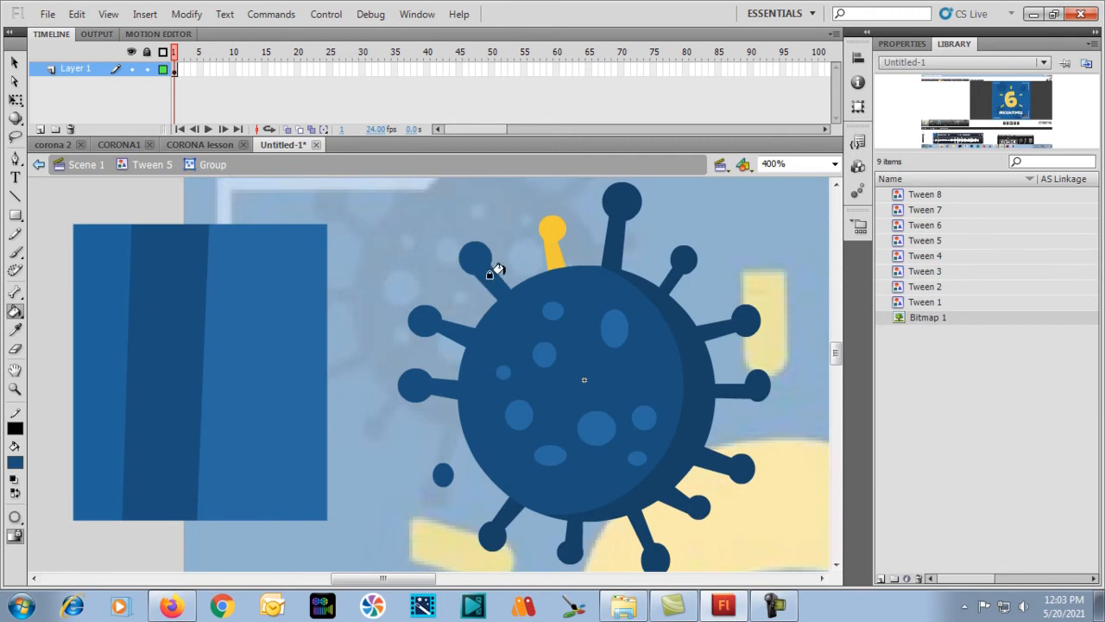
pyautogui.click(550, 232)
pyautogui.click(551, 252)
# Step: Delete the color swatch from the virus group and return to the main scene
pyautogui.press('v')
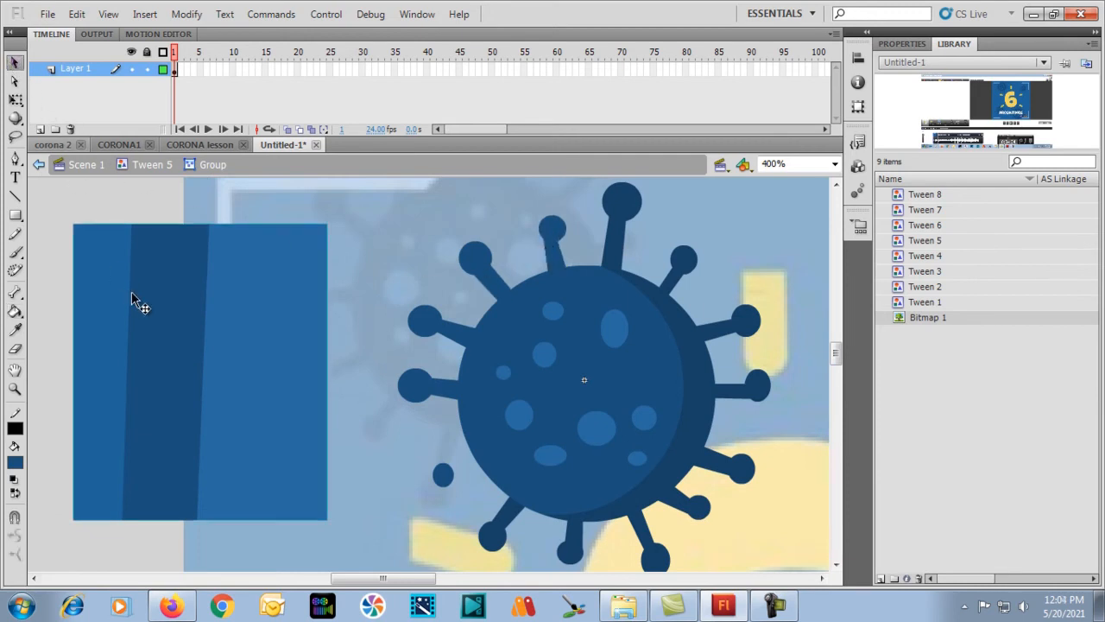
pyautogui.click(131, 298)
pyautogui.press('Delete')
pyautogui.hotkey('ctrl', '-')
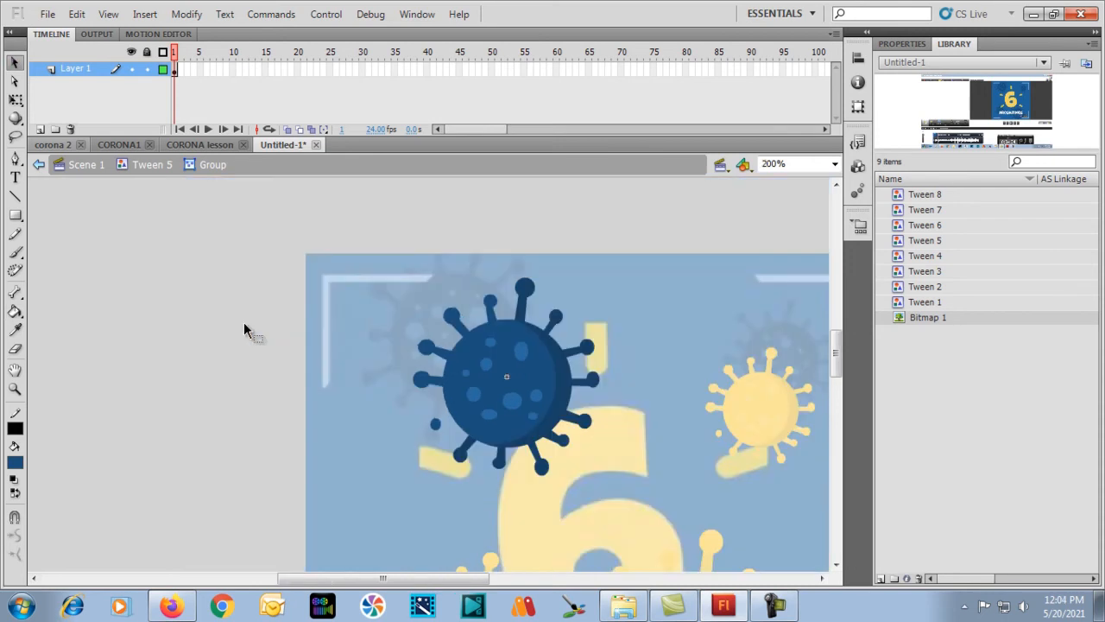
pyautogui.doubleClick(237, 316)
pyautogui.doubleClick(238, 321)
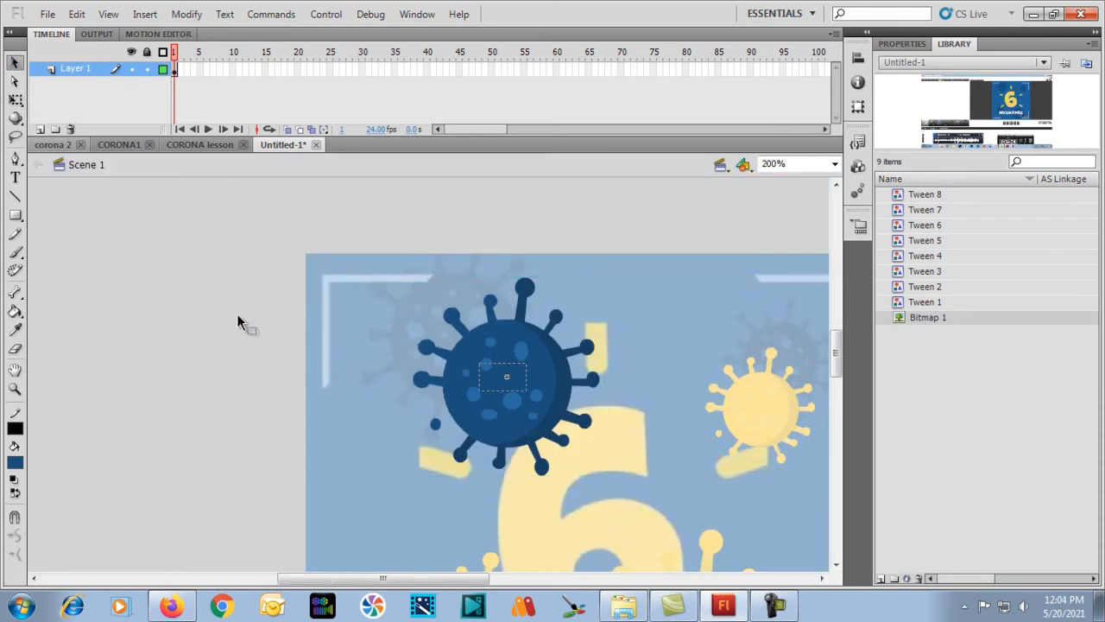
# Step: Copy the dark blue virus keyframe on layer V2 from frame 19 to frame 50 and preview the animation
pyautogui.moveTo(176, 54); pyautogui.dragTo(493, 118)
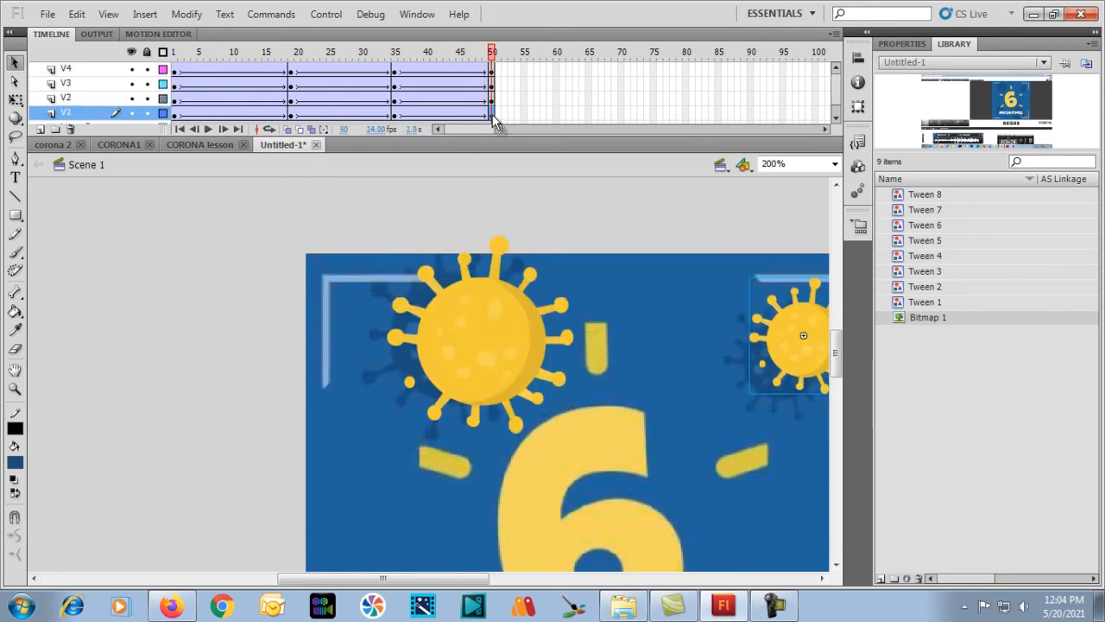
pyautogui.moveTo(494, 57); pyautogui.dragTo(161, 69)
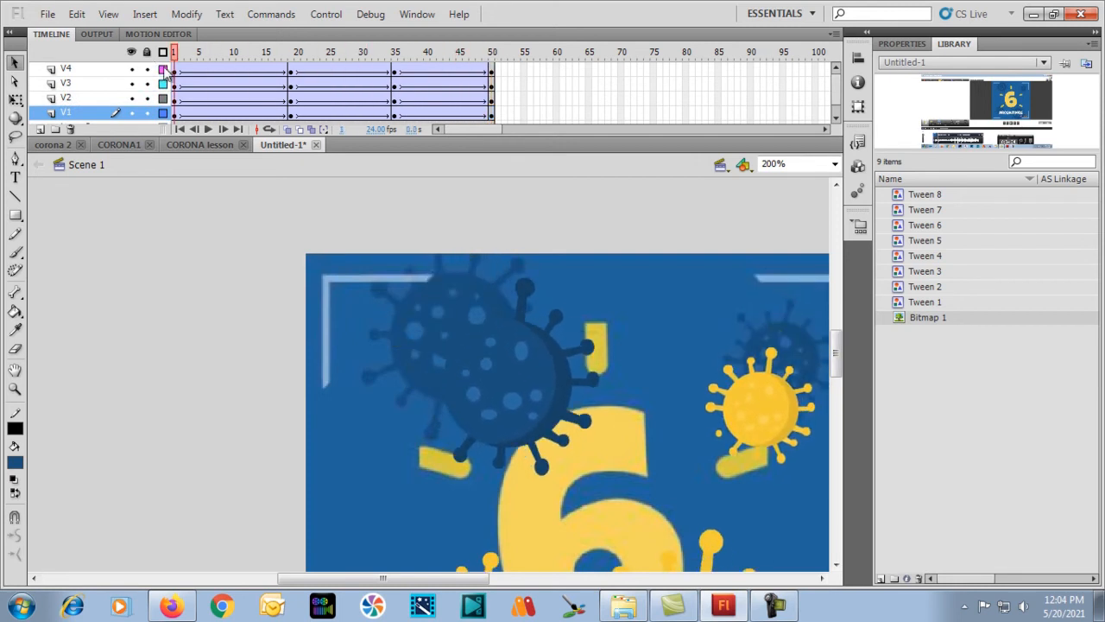
pyautogui.click(529, 379)
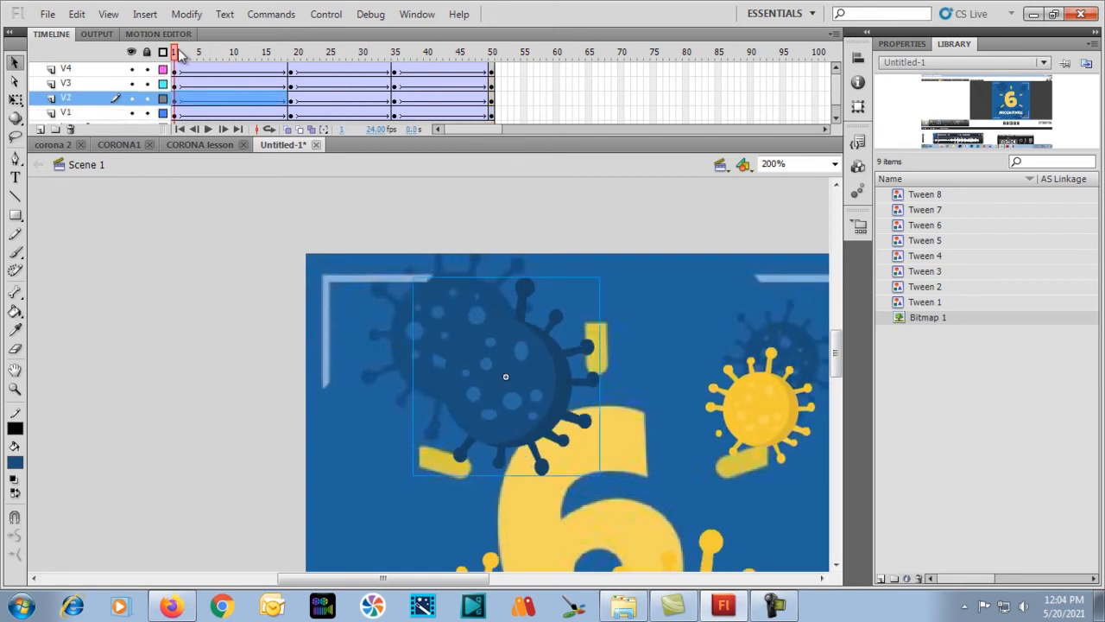
pyautogui.moveTo(177, 52); pyautogui.dragTo(290, 87)
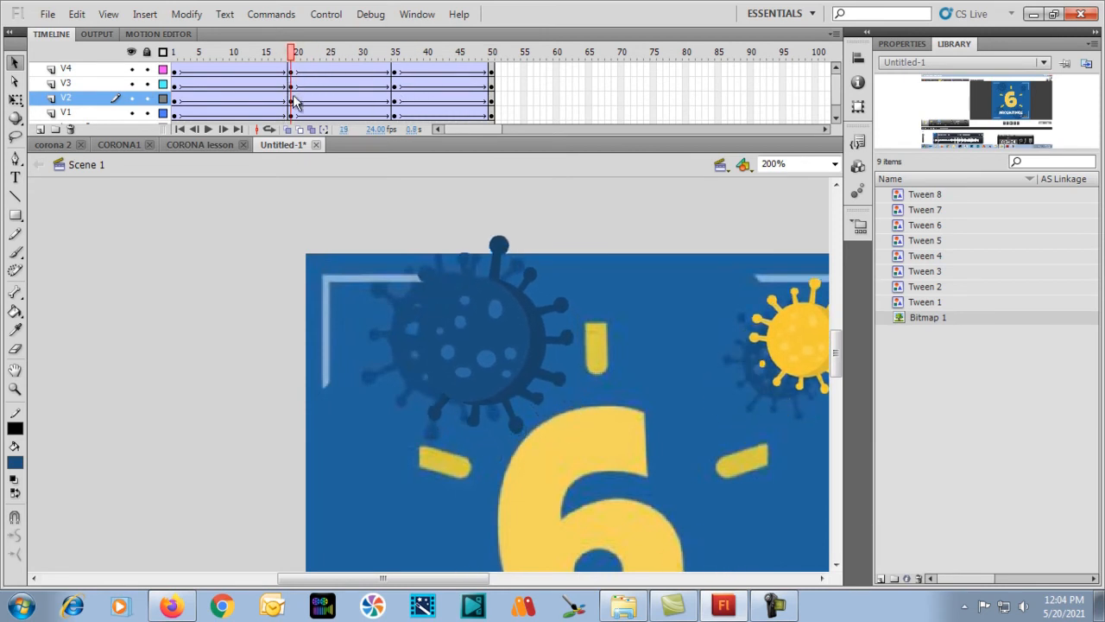
pyautogui.click(292, 104)
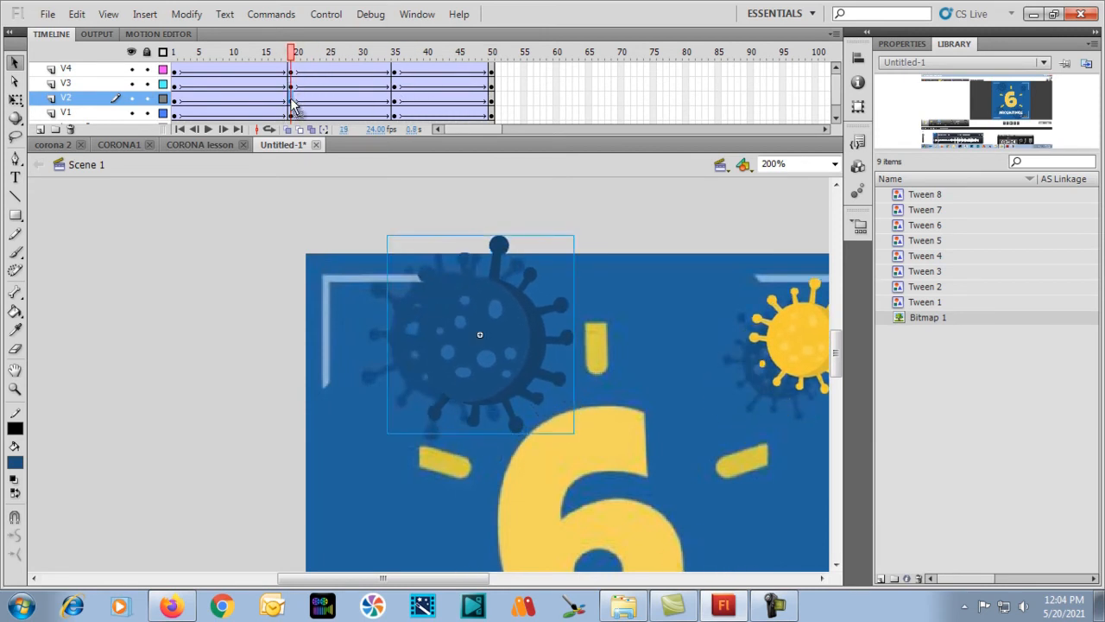
pyautogui.moveTo(292, 103); pyautogui.dragTo(492, 107)
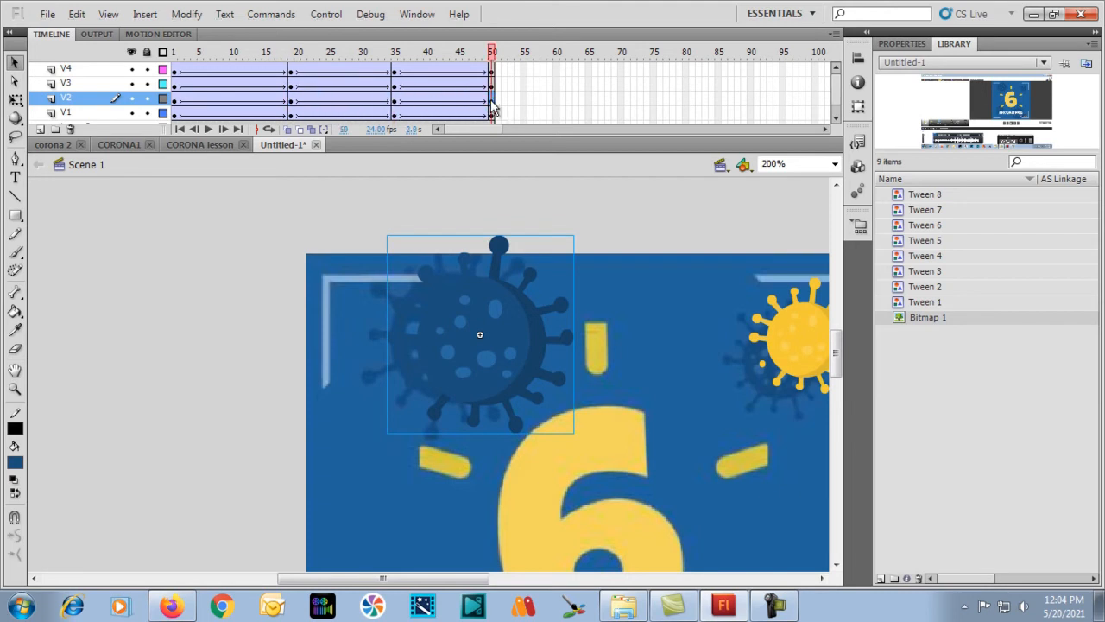
pyautogui.moveTo(493, 54); pyautogui.dragTo(170, 62)
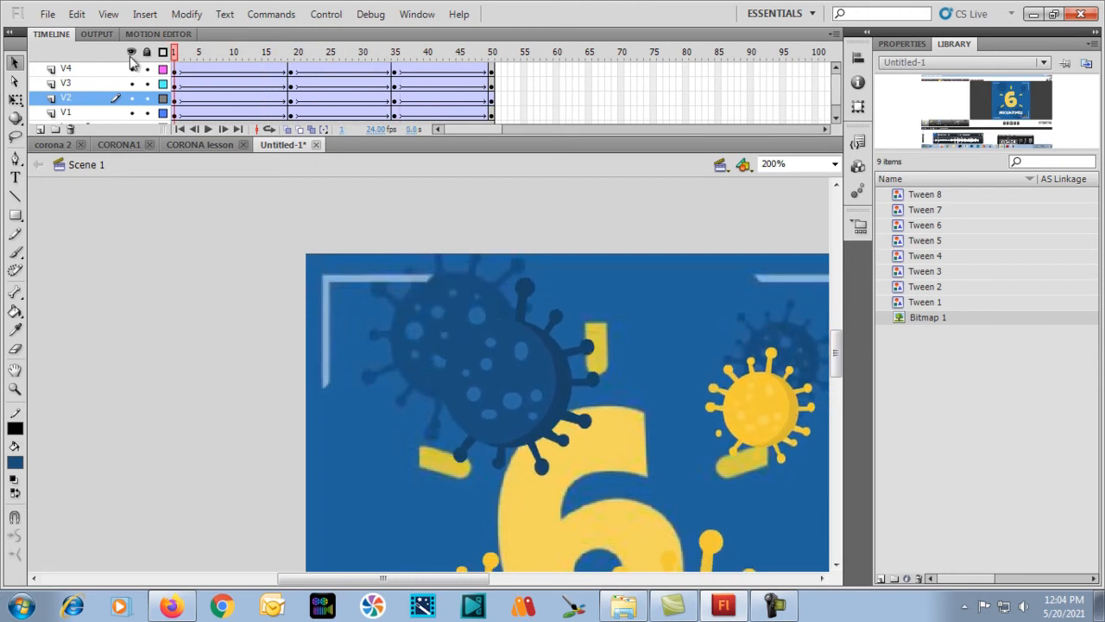
pyautogui.press('Return')
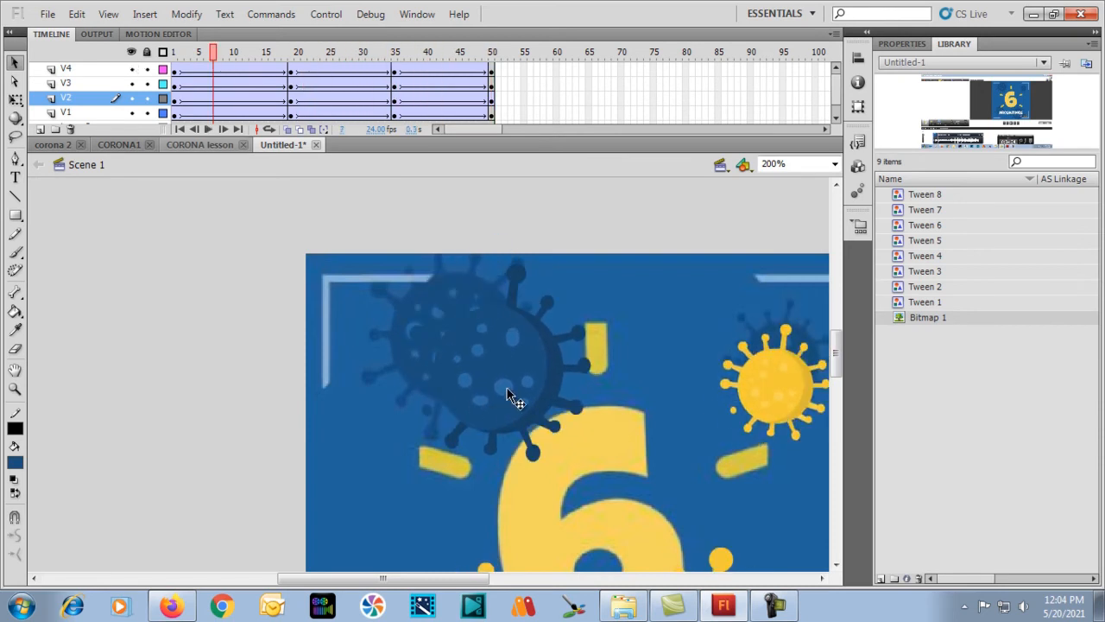
pyautogui.moveTo(212, 53); pyautogui.dragTo(173, 53)
# Step: Copy all the recolored virus artwork from inside its group on layer V2 and return to the main scene
pyautogui.click(461, 386)
pyautogui.doubleClick(461, 386)
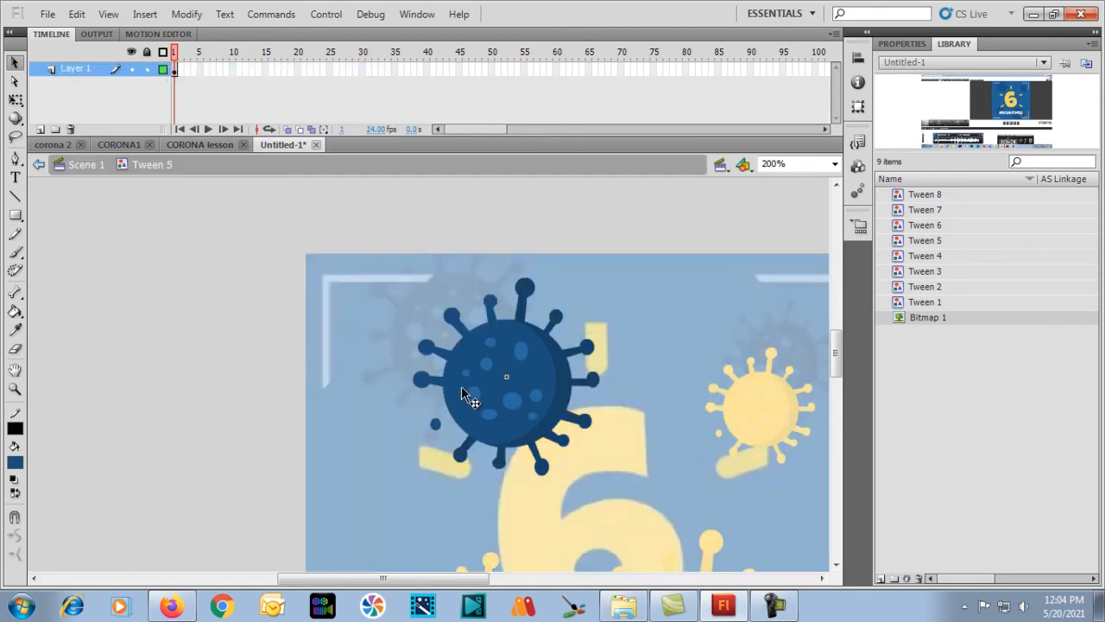
pyautogui.click(462, 390)
pyautogui.doubleClick(461, 386)
pyautogui.moveTo(383, 236)
pyautogui.mouseDown()
pyautogui.moveTo(585, 463)
pyautogui.moveTo(602, 500)
pyautogui.mouseUp()
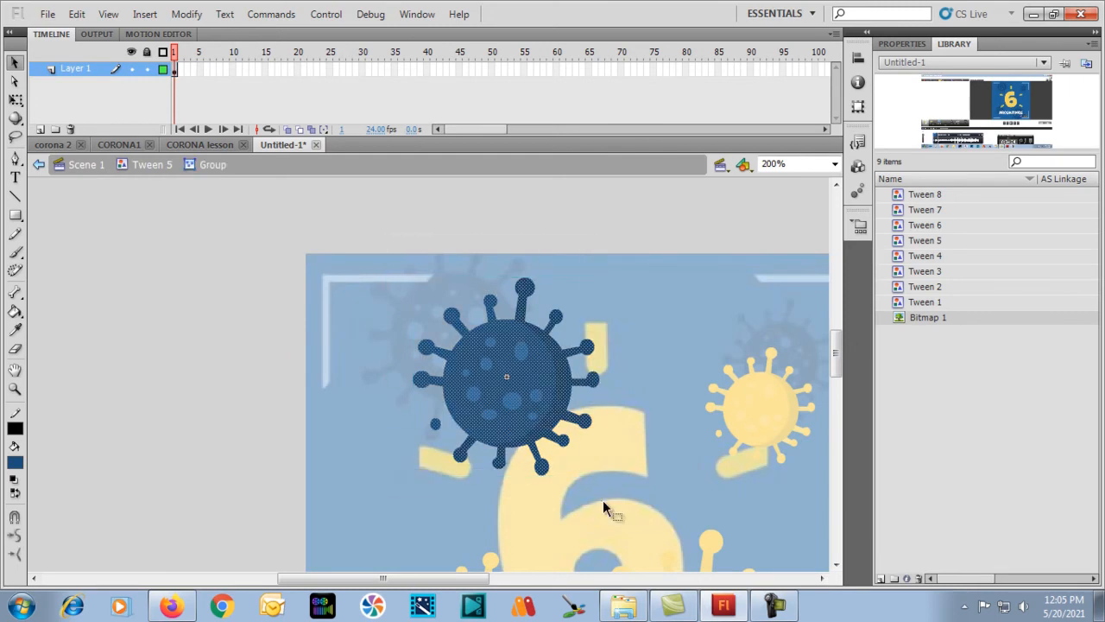
pyautogui.doubleClick(360, 391)
pyautogui.click(360, 390)
pyautogui.doubleClick(239, 376)
# Step: Open the small yellow virus's group on layer V1 and paste the blue virus artwork beside it as a color reference
pyautogui.press('space')
pyautogui.moveTo(704, 407); pyautogui.dragTo(419, 345)
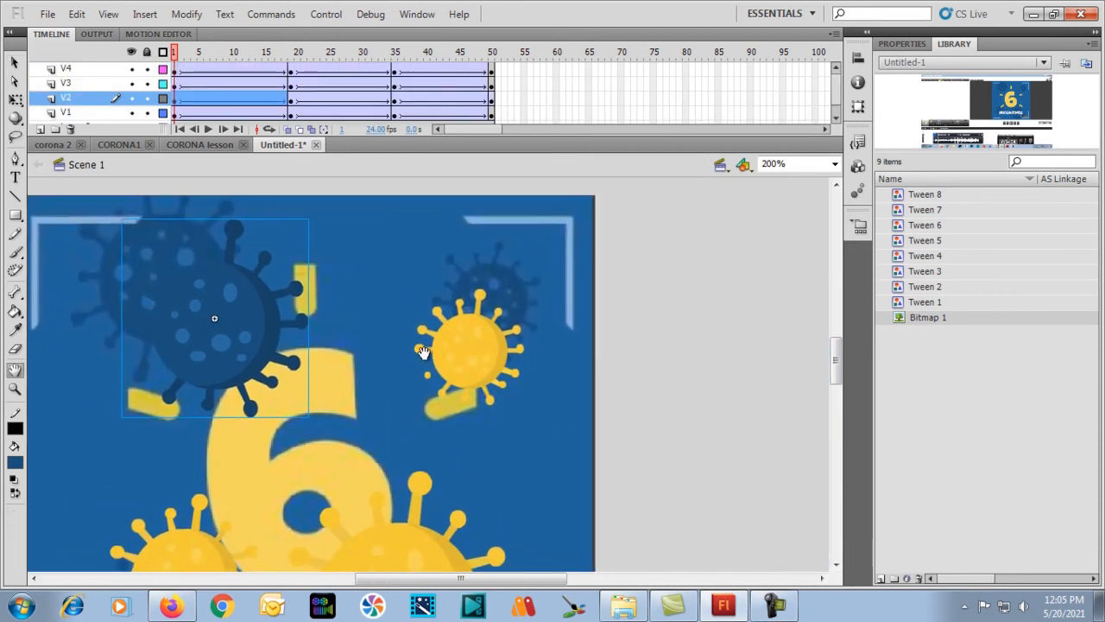
pyautogui.hotkey('ctrl', '=')
pyautogui.moveTo(595, 398); pyautogui.dragTo(113, 296)
pyautogui.moveTo(286, 349); pyautogui.dragTo(308, 358)
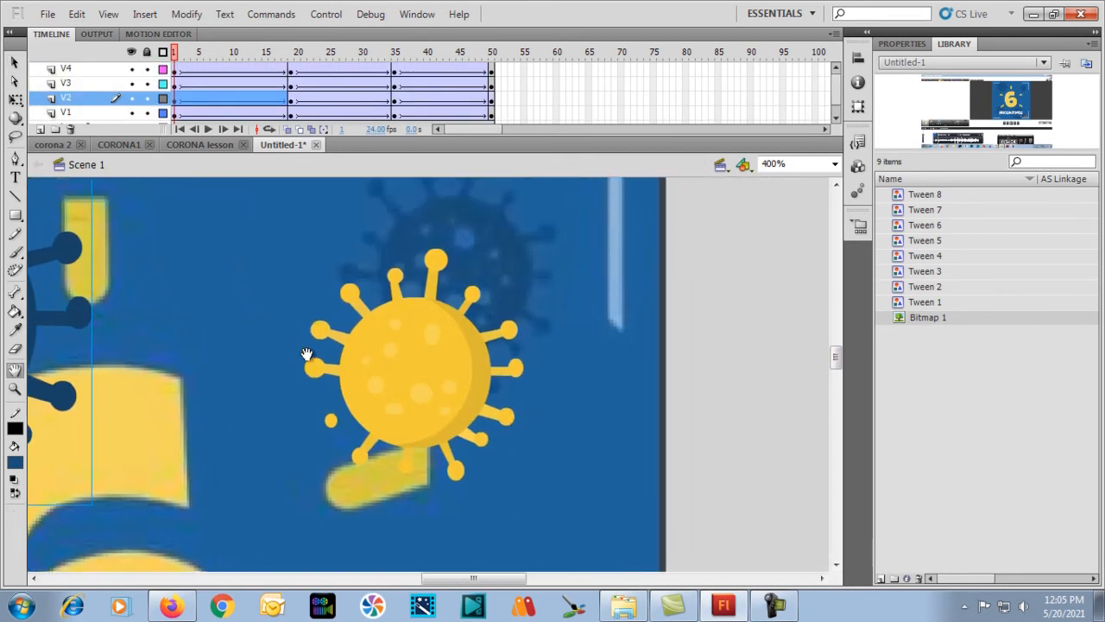
pyautogui.press('v')
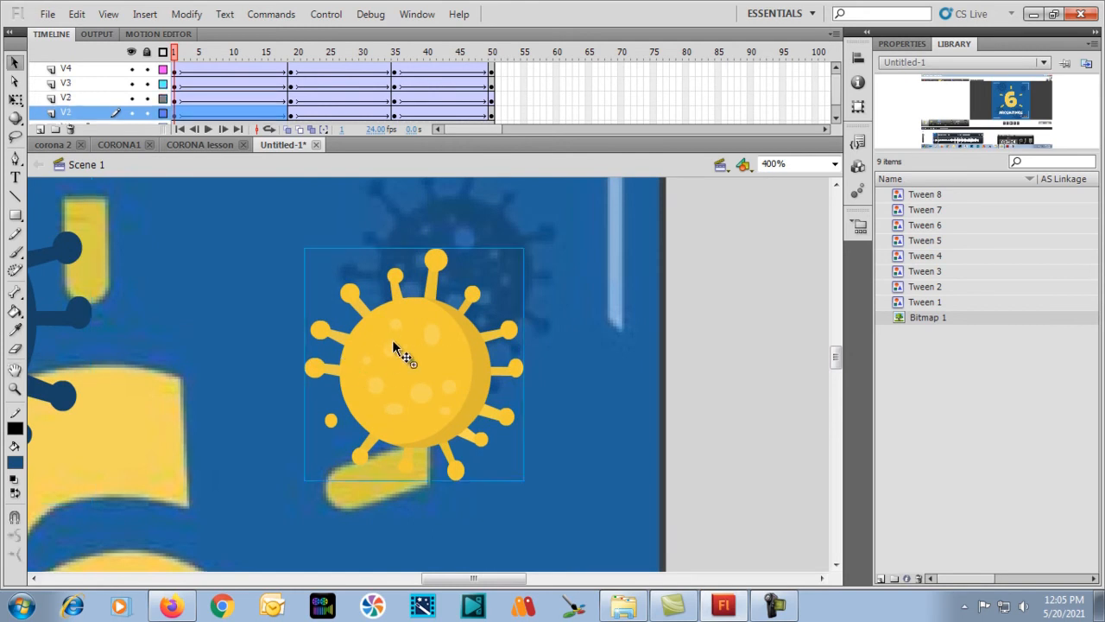
pyautogui.doubleClick(394, 349)
pyautogui.doubleClick(395, 350)
pyautogui.click(283, 290)
pyautogui.hotkey('ctrl', 'v')
pyautogui.moveTo(434, 390); pyautogui.dragTo(119, 306)
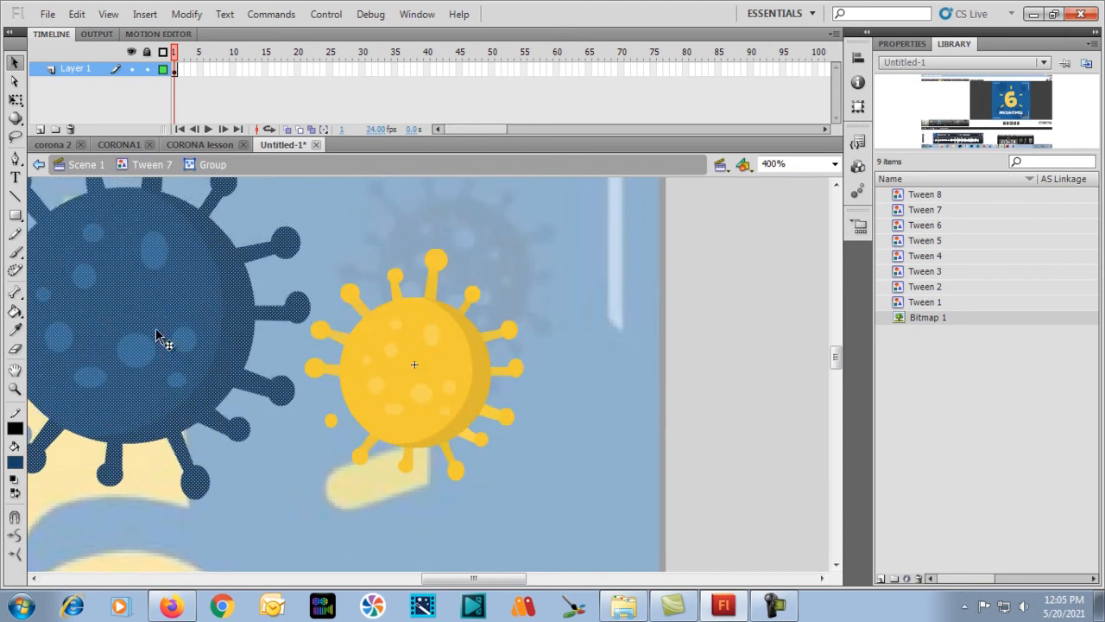
pyautogui.press('h')
pyautogui.moveTo(308, 437); pyautogui.dragTo(440, 457)
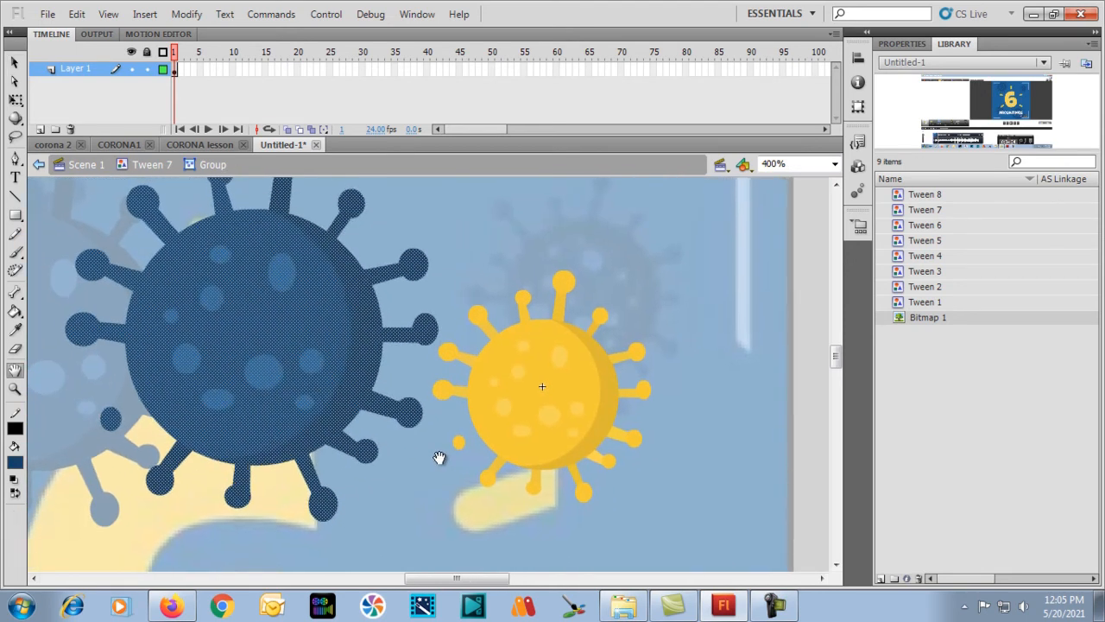
pyautogui.press('v')
pyautogui.click(654, 272)
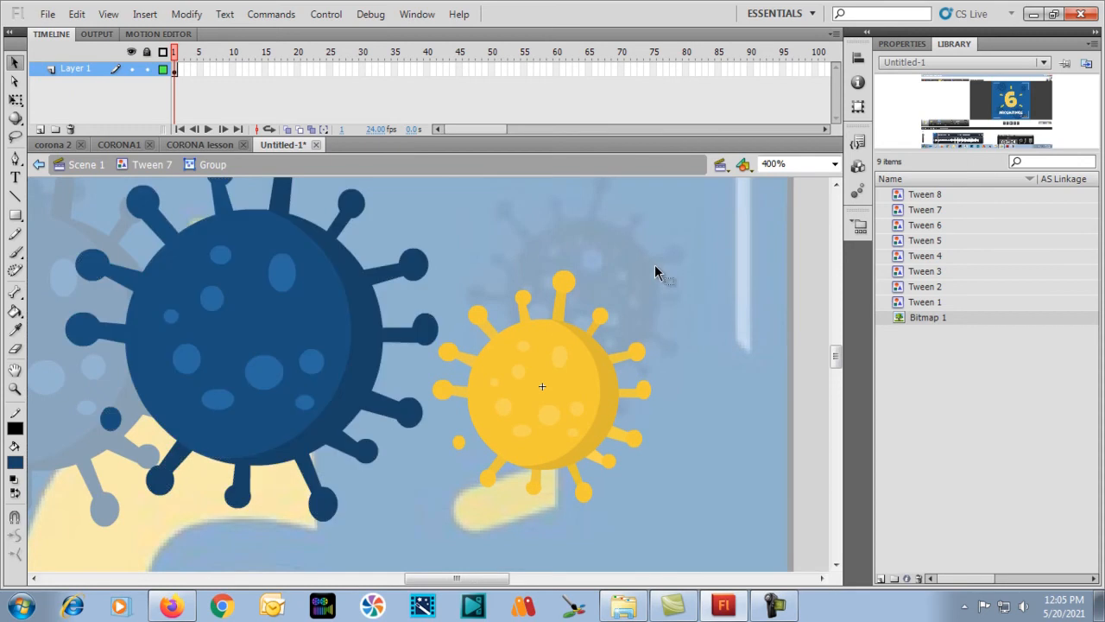
# Step: Fill the small virus's crescent shadow, tall top spike and right and bottom spikes with the reference virus's dark shadow blue
pyautogui.press('i')
pyautogui.click(361, 304)
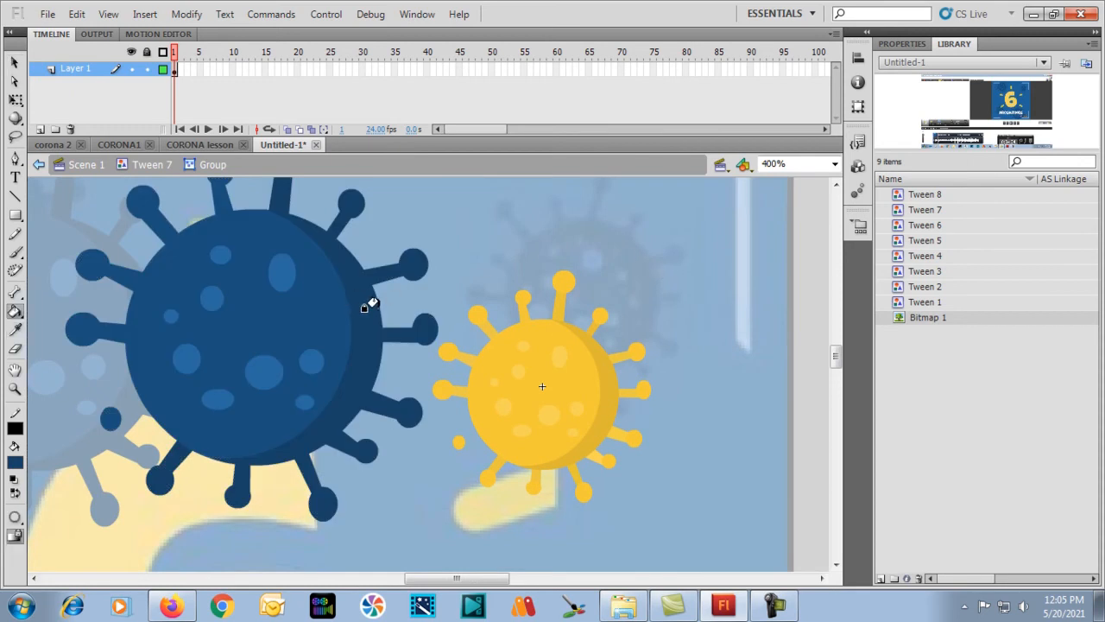
pyautogui.click(590, 365)
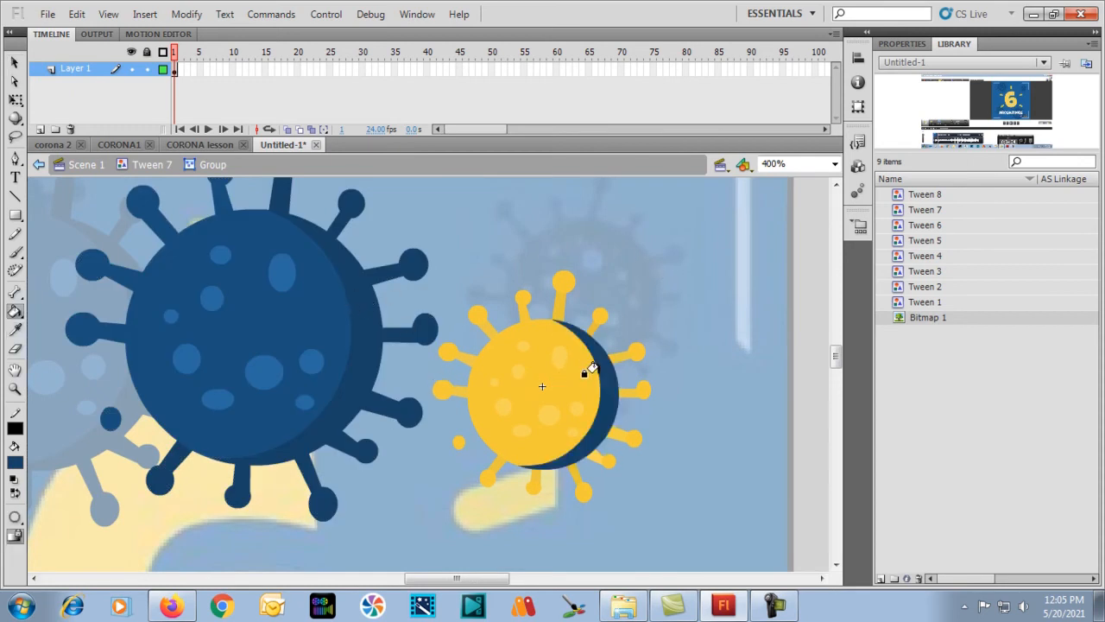
pyautogui.click(632, 347)
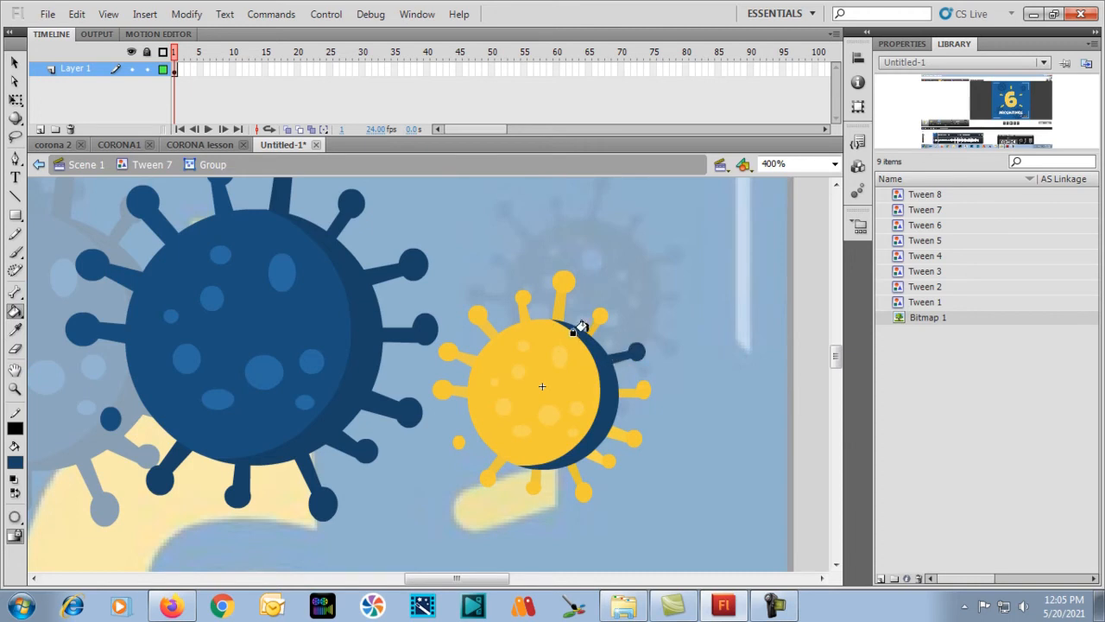
pyautogui.click(596, 317)
pyautogui.click(561, 285)
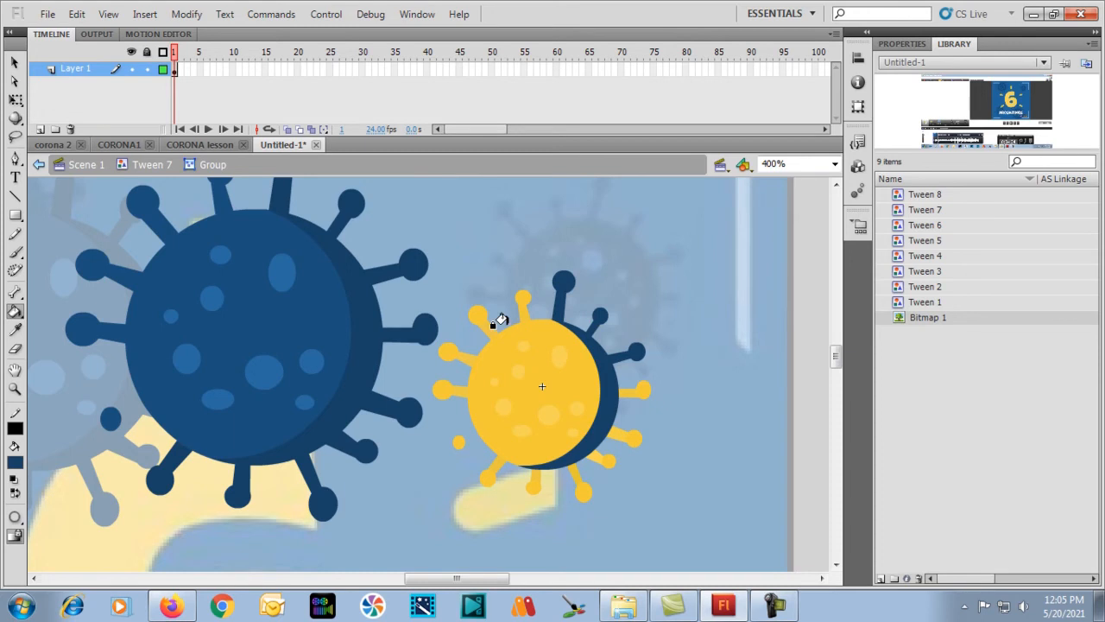
pyautogui.click(639, 387)
pyautogui.click(623, 435)
pyautogui.click(590, 454)
pyautogui.click(566, 494)
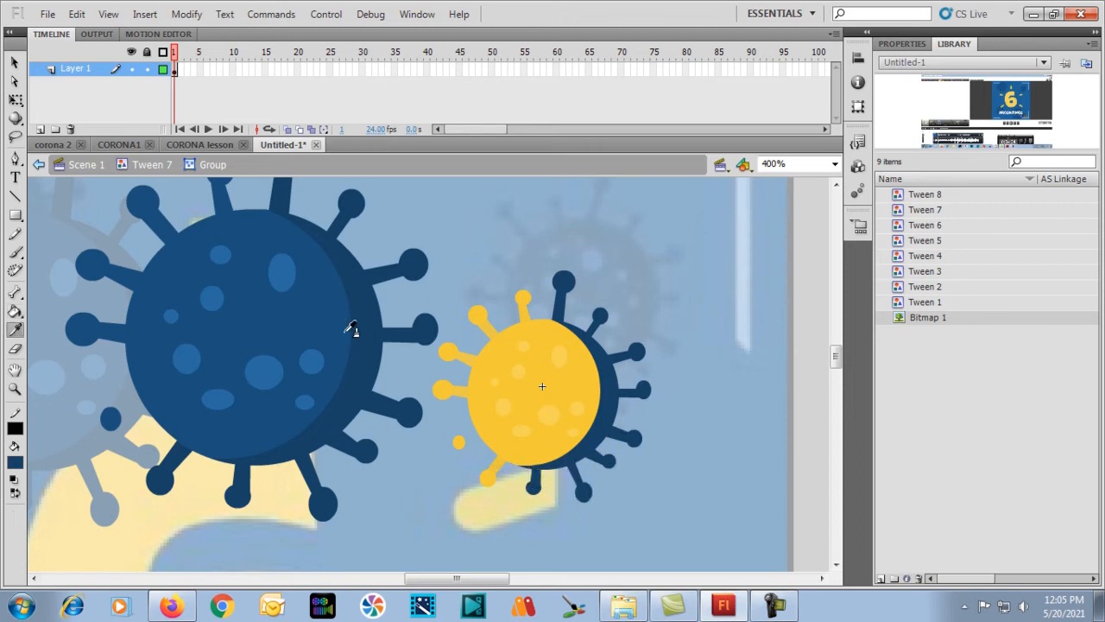
# Step: Fill the small virus's body with the reference body blue and its spots with the lighter spot blue
pyautogui.click(524, 381)
pyautogui.keyDown('alt'); pyautogui.click(264, 373); pyautogui.keyUp('alt')
pyautogui.click(546, 413)
pyautogui.click(559, 356)
pyautogui.click(520, 429)
pyautogui.click(503, 406)
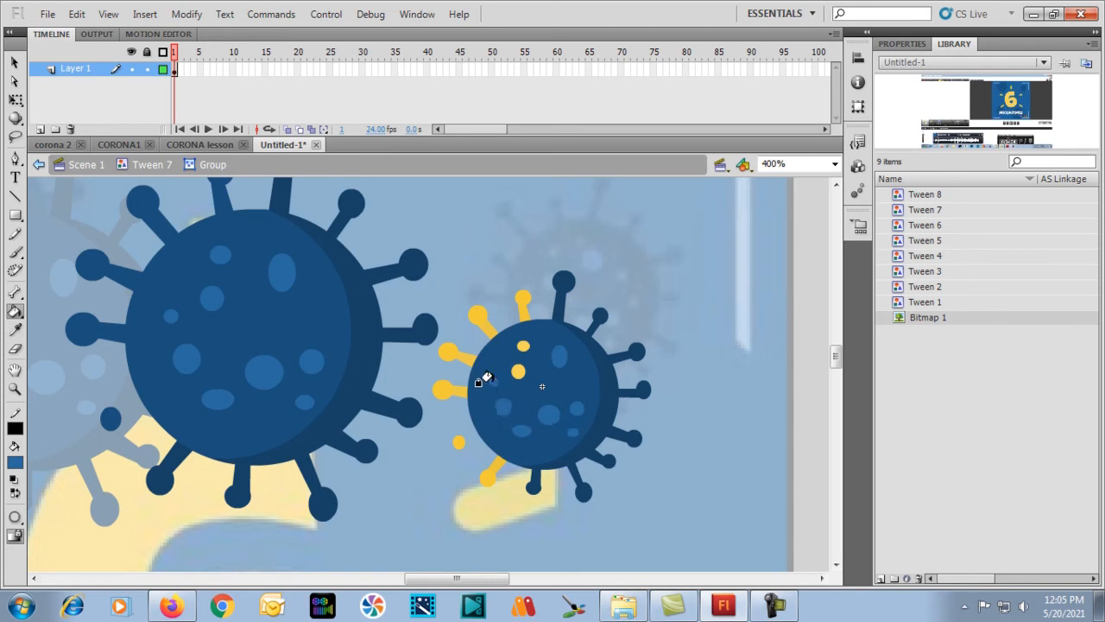
pyautogui.click(517, 372)
# Step: Fill the small virus's short top spike, left spikes and detached dot with its body blue
pyautogui.click(522, 314)
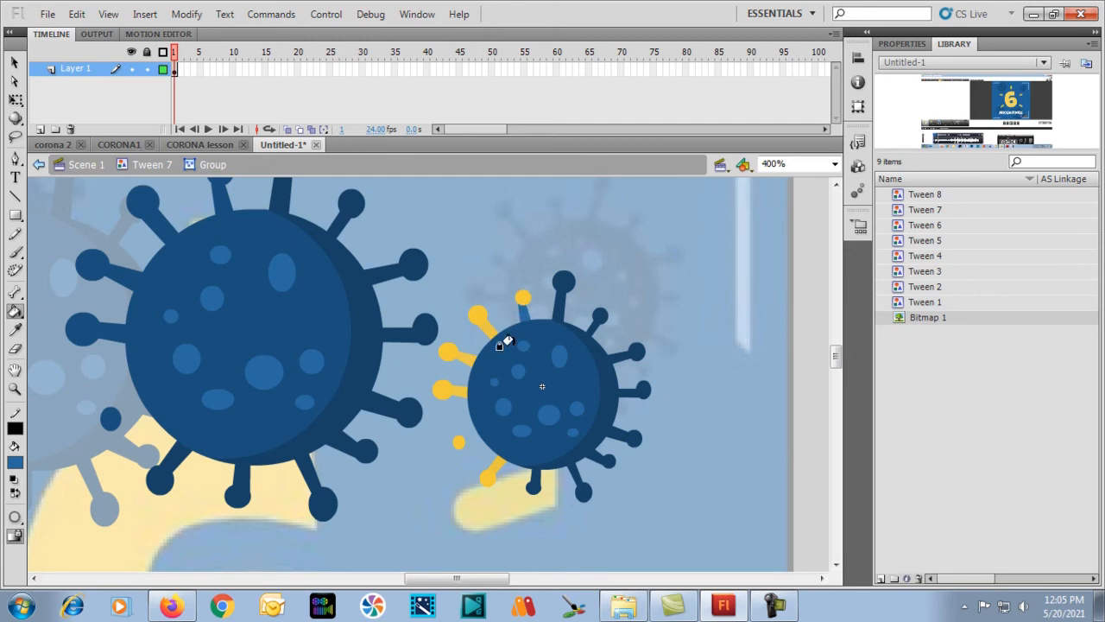
pyautogui.hotkey('ctrl', 'z')
pyautogui.press('i')
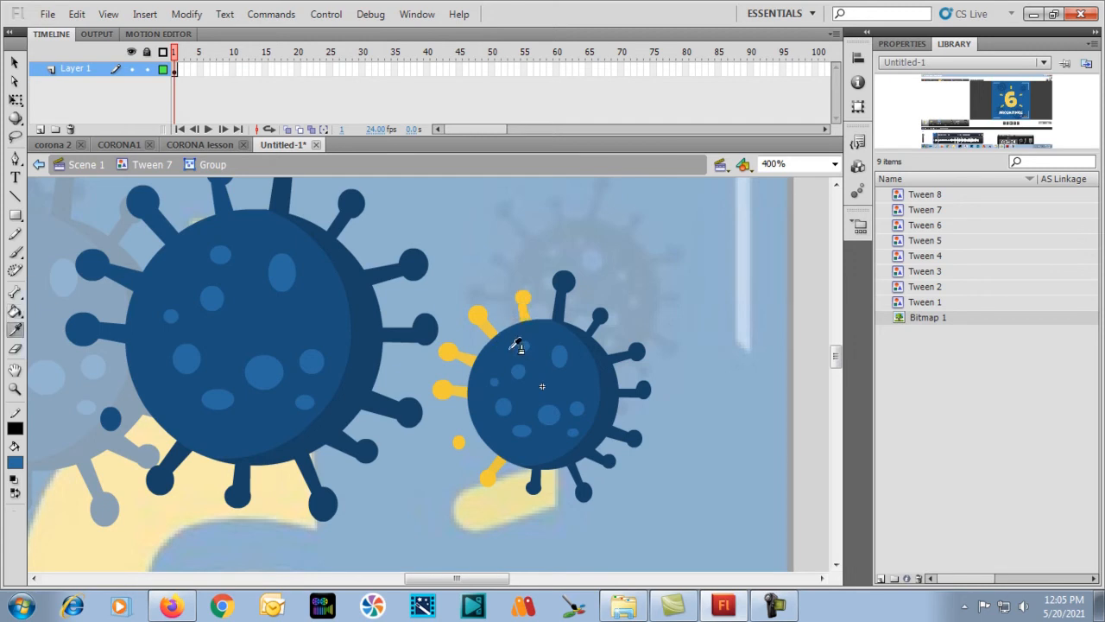
pyautogui.click(539, 326)
pyautogui.click(519, 300)
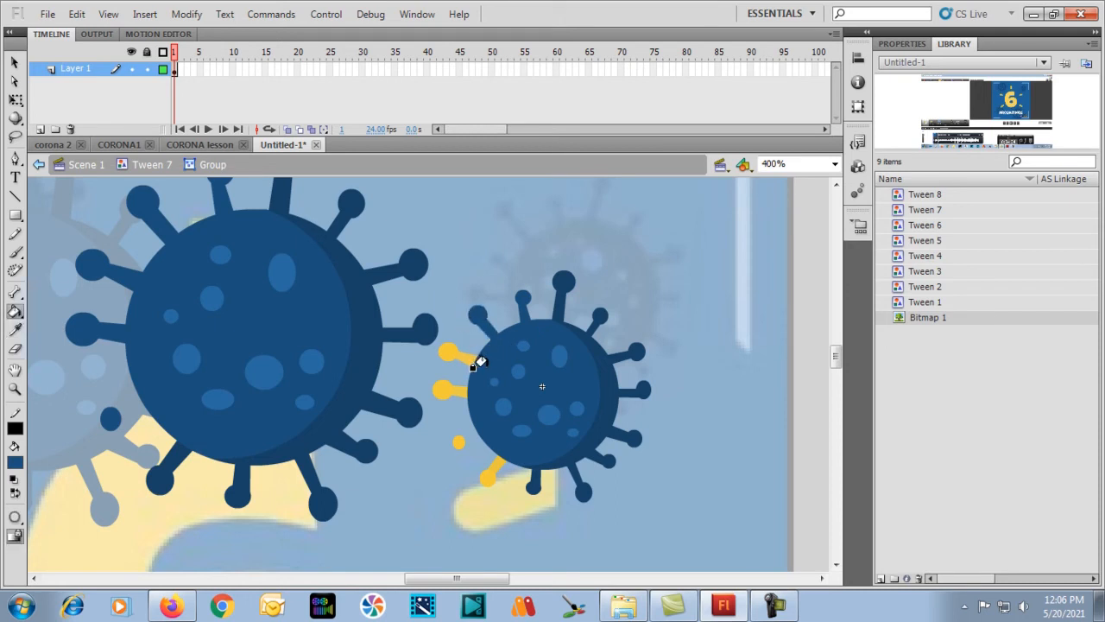
pyautogui.click(442, 352)
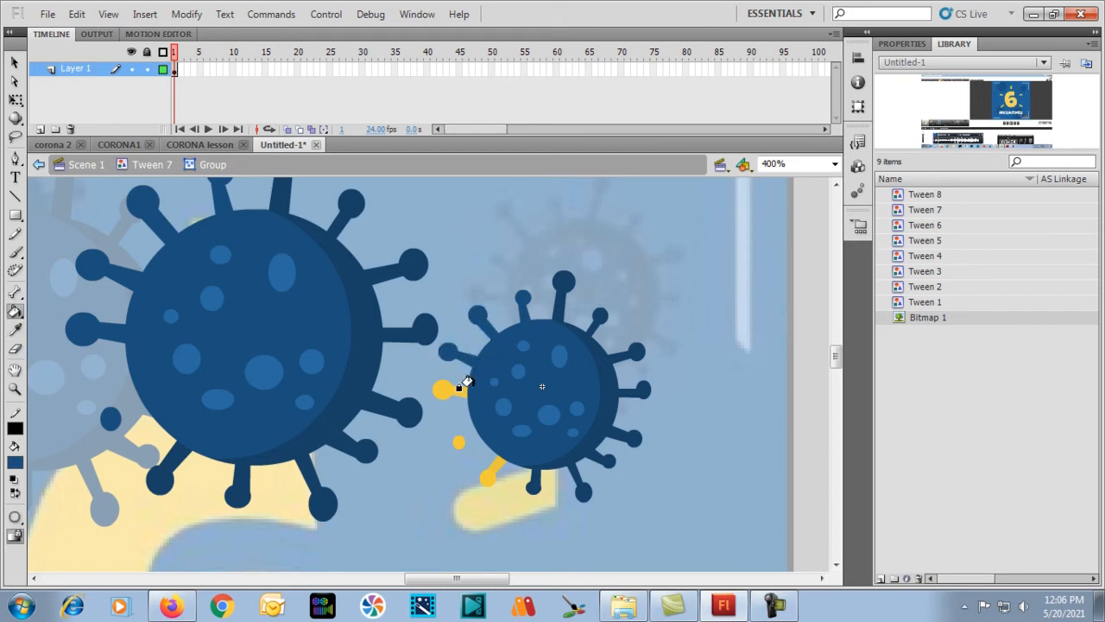
pyautogui.click(442, 389)
pyautogui.click(458, 443)
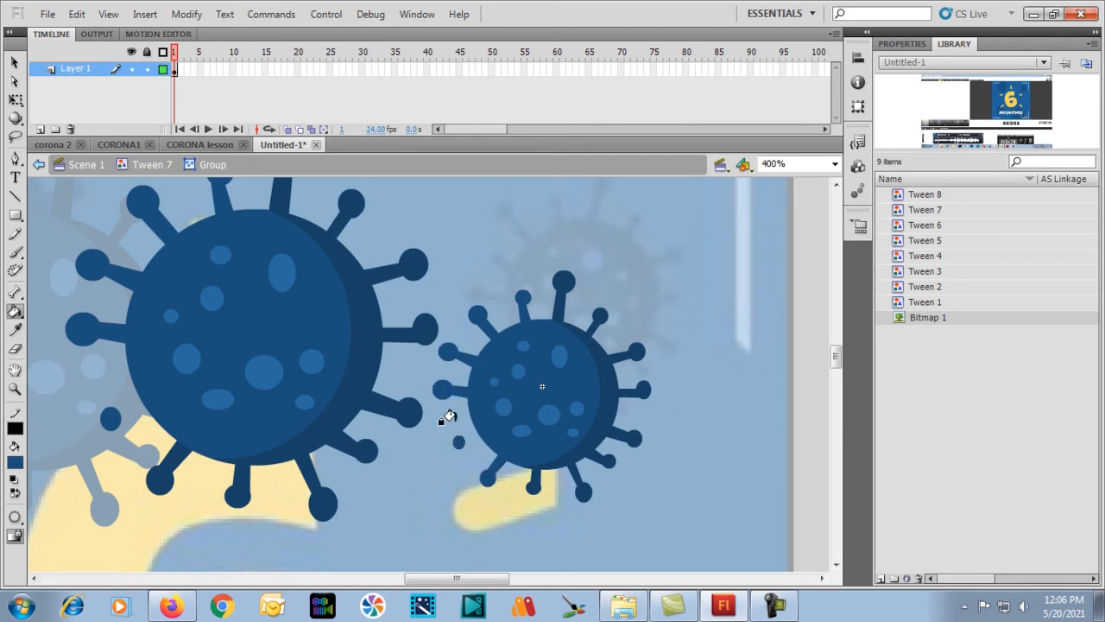
# Step: Delete the large reference virus and its leftover fragment from the group, and return to the main scene
pyautogui.press('v')
pyautogui.click(305, 320)
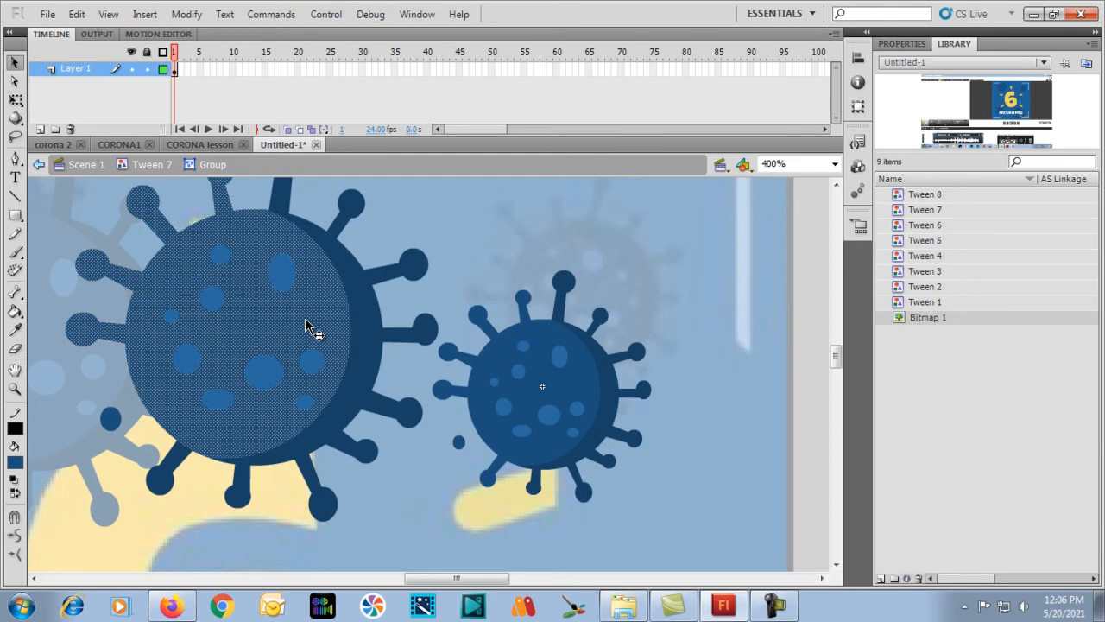
pyautogui.hotkey('ctrl', '-')
pyautogui.moveTo(190, 238); pyautogui.dragTo(431, 523)
pyautogui.press('Delete')
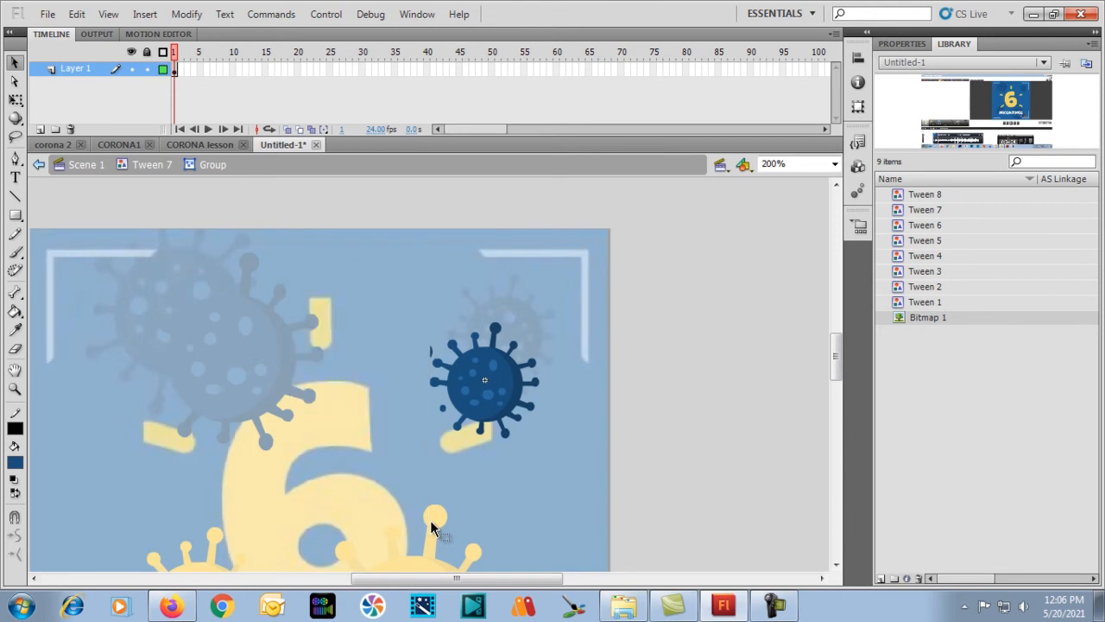
pyautogui.moveTo(430, 350); pyautogui.dragTo(436, 360)
pyautogui.press('Delete')
pyautogui.doubleClick(358, 388)
pyautogui.doubleClick(359, 388)
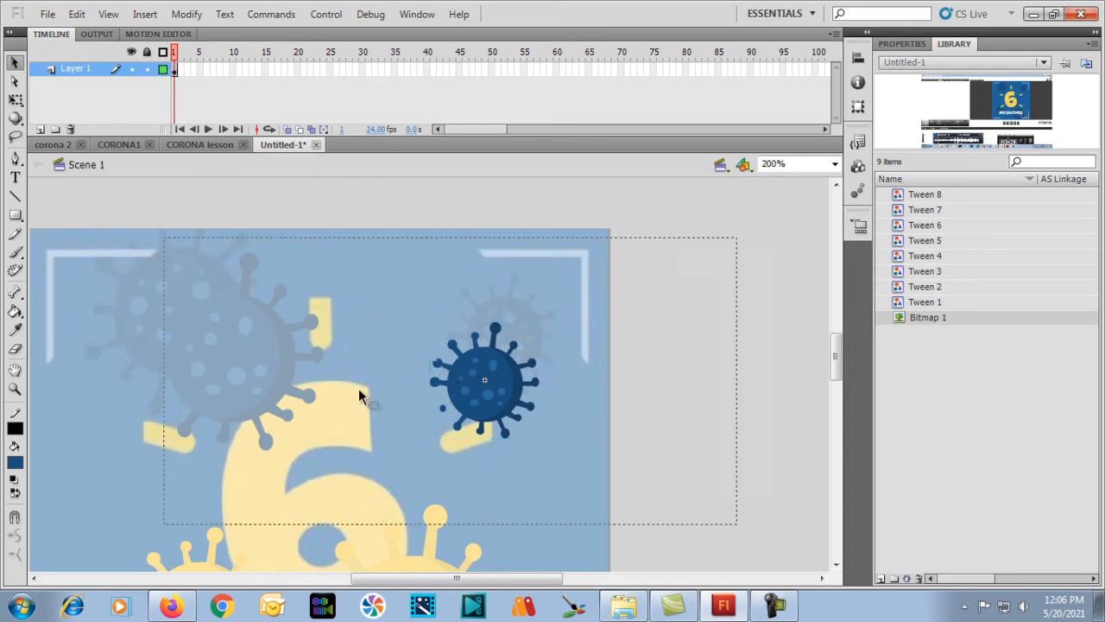
# Step: Copy the blue virus keyframe on layer V1 from frame 19 to frame 50 and go back to frame 1
pyautogui.moveTo(174, 54); pyautogui.dragTo(291, 121)
pyautogui.click(292, 122)
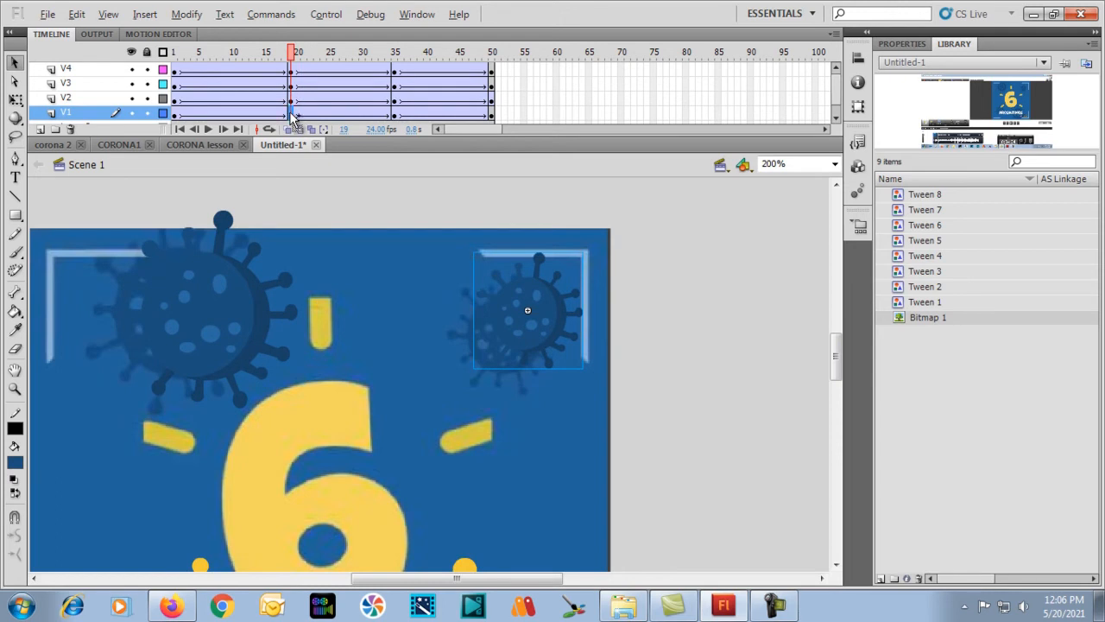
pyautogui.moveTo(291, 115); pyautogui.dragTo(492, 121)
pyautogui.click(492, 121)
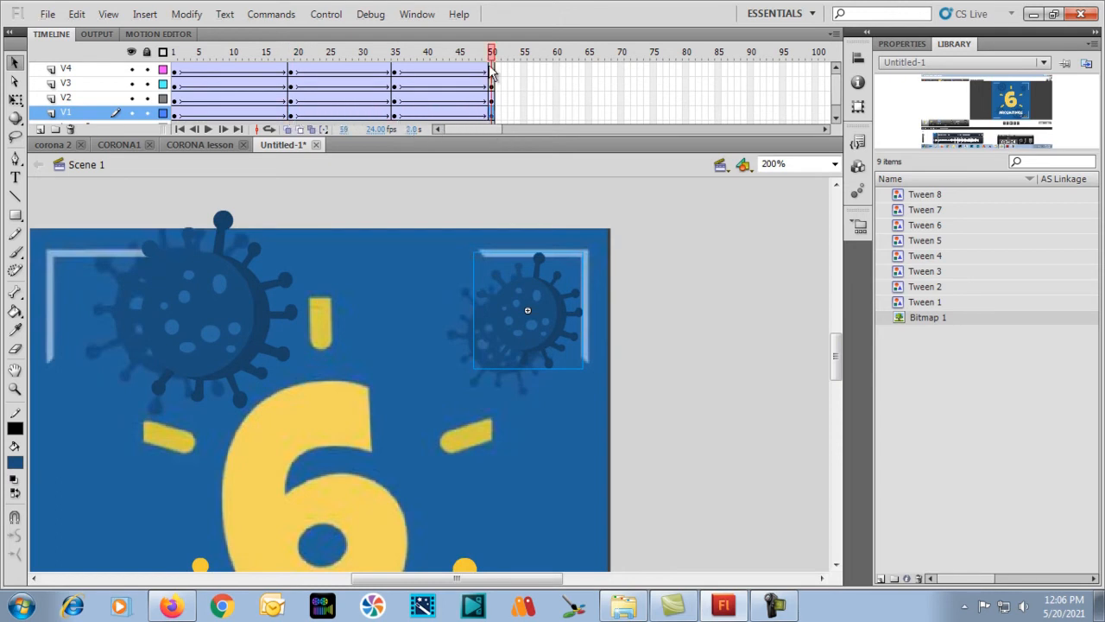
pyautogui.moveTo(491, 55); pyautogui.dragTo(105, 55)
pyautogui.moveTo(173, 53)
pyautogui.mouseDown()
pyautogui.moveTo(480, 56)
pyautogui.moveTo(173, 54)
pyautogui.mouseUp()
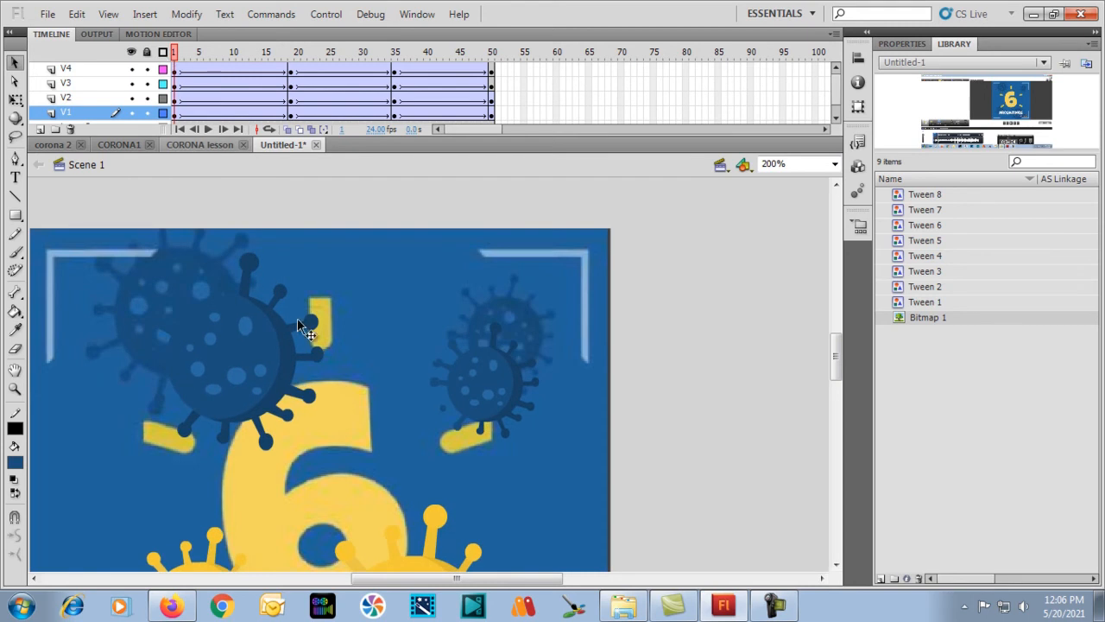
# Step: Open the group inside the lower-left yellow virus on layer V3 and paste the copied blue virus beside it as a color reference
pyautogui.scroll(-5, 315, 363)
pyautogui.click(175, 397)
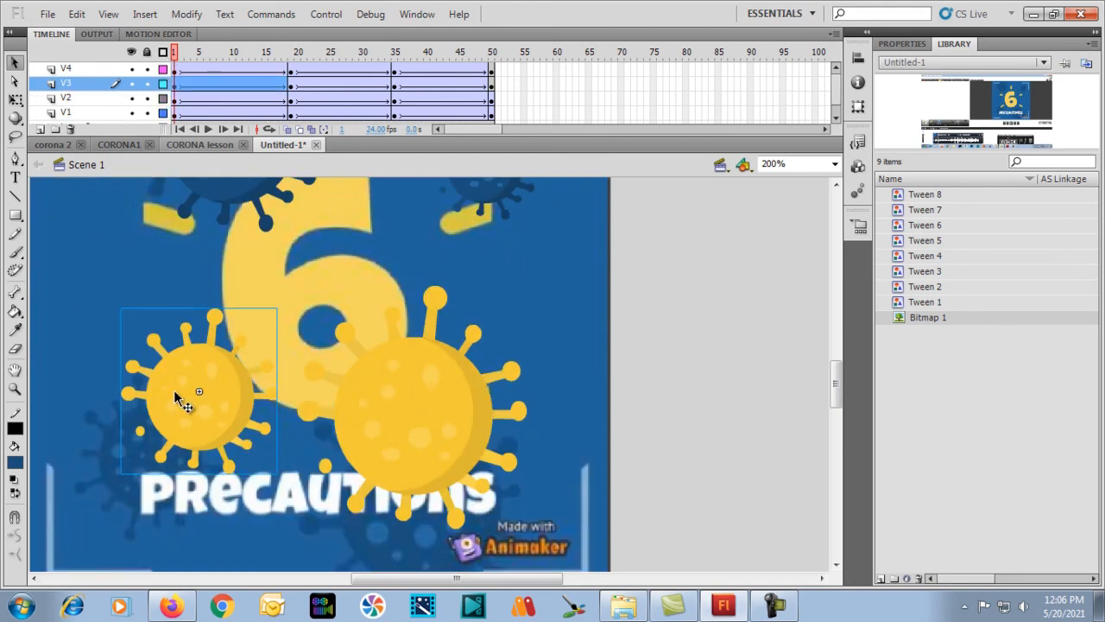
pyautogui.doubleClick(175, 398)
pyautogui.doubleClick(175, 397)
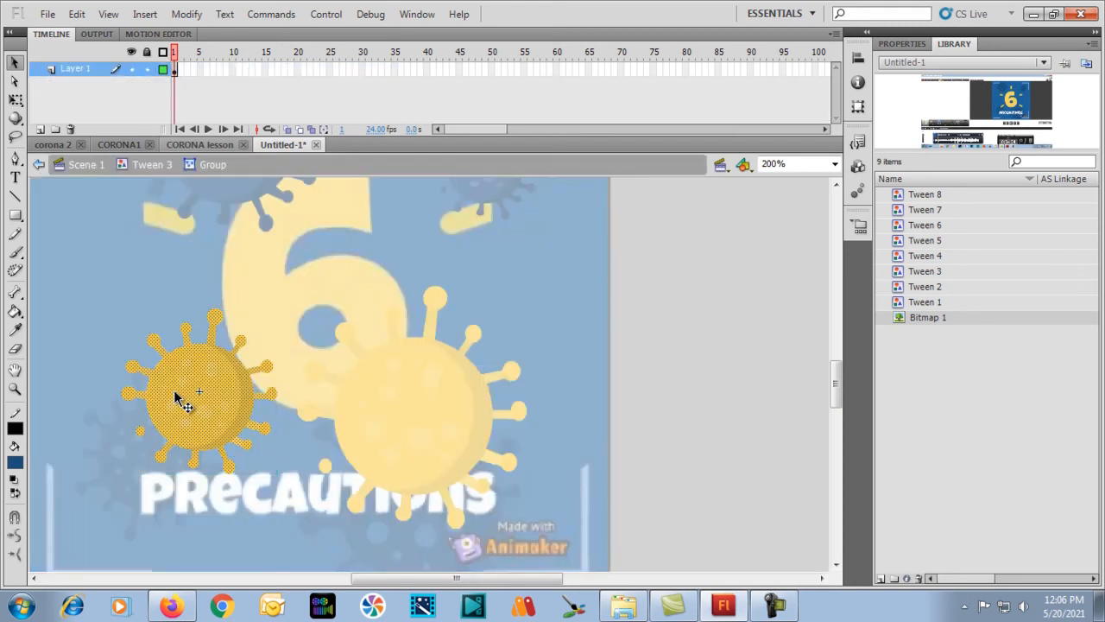
pyautogui.hotkey('ctrl', '=')
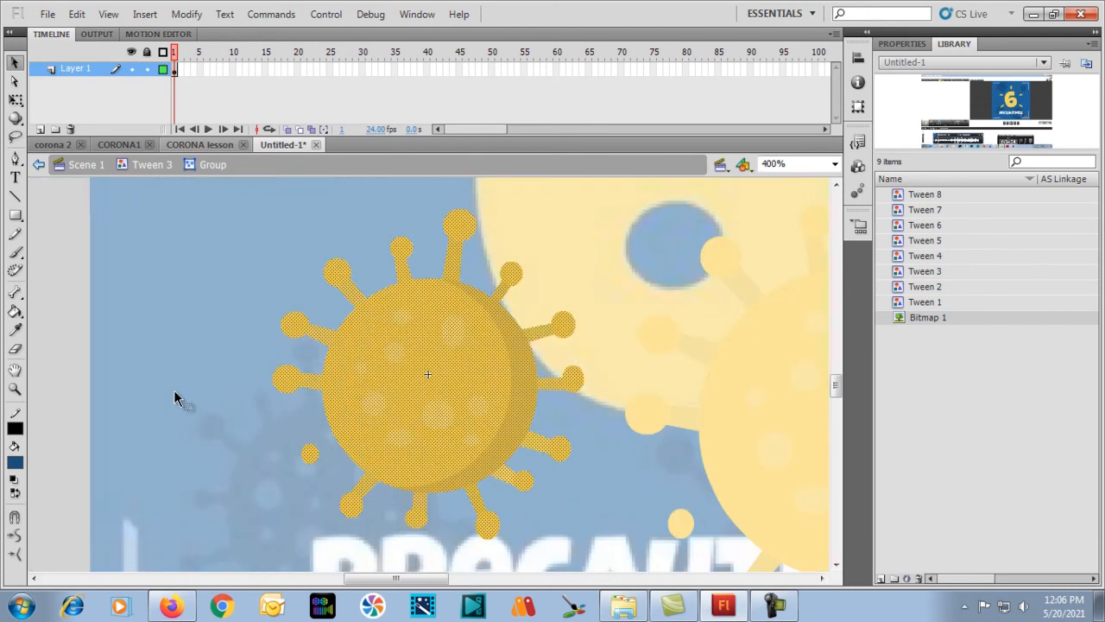
pyautogui.hotkey('ctrl', '-')
pyautogui.click(177, 389)
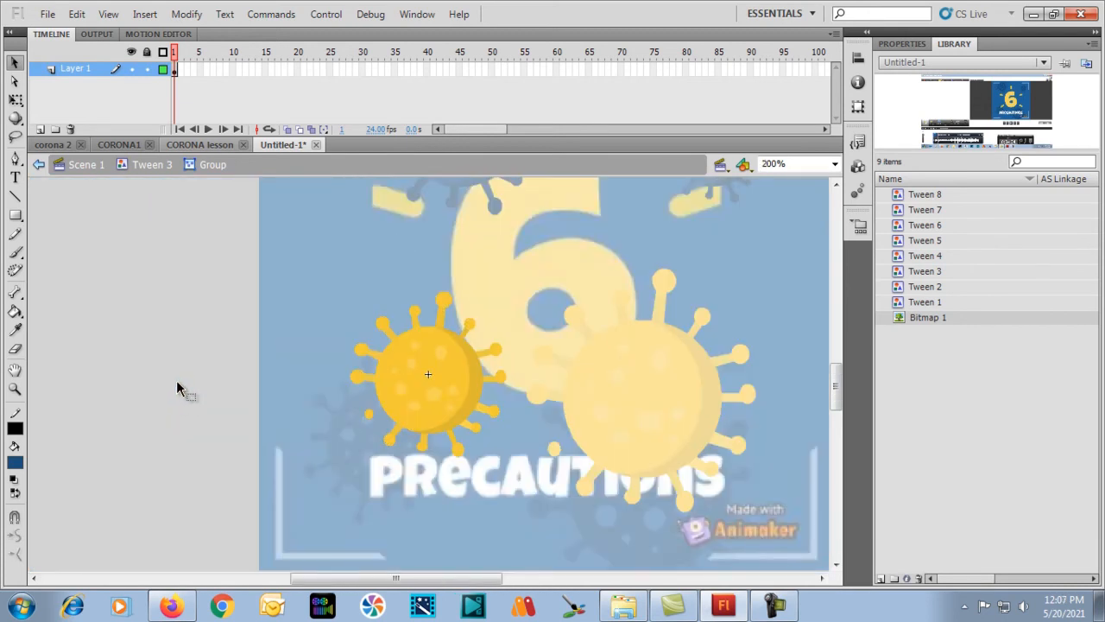
pyautogui.hotkey('ctrl', 'v')
pyautogui.moveTo(393, 376); pyautogui.dragTo(242, 376)
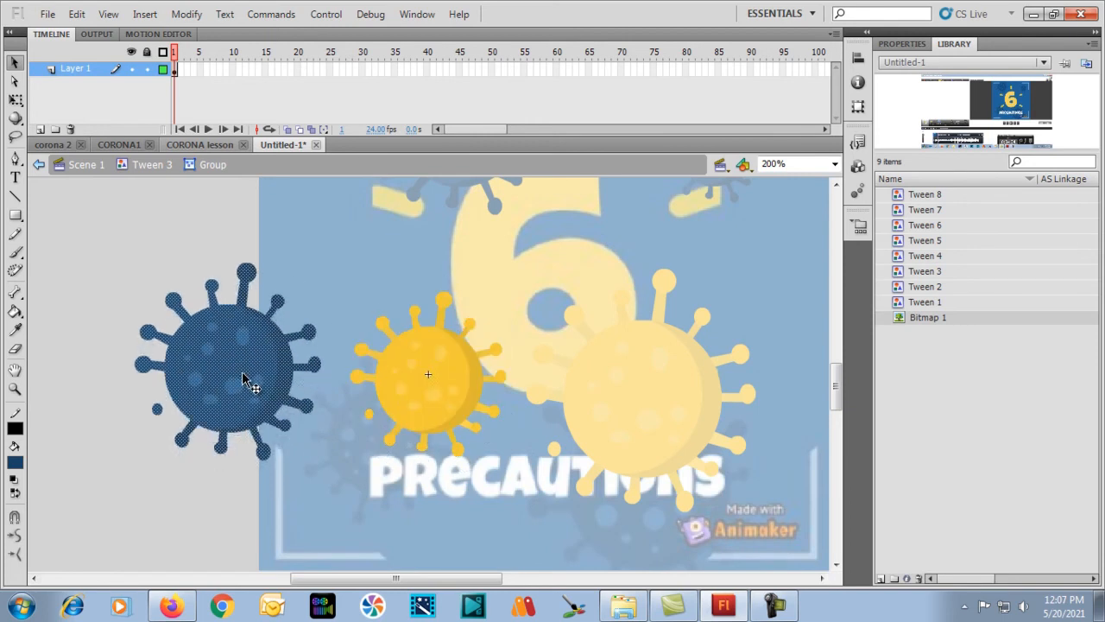
pyautogui.hotkey('ctrl', '=')
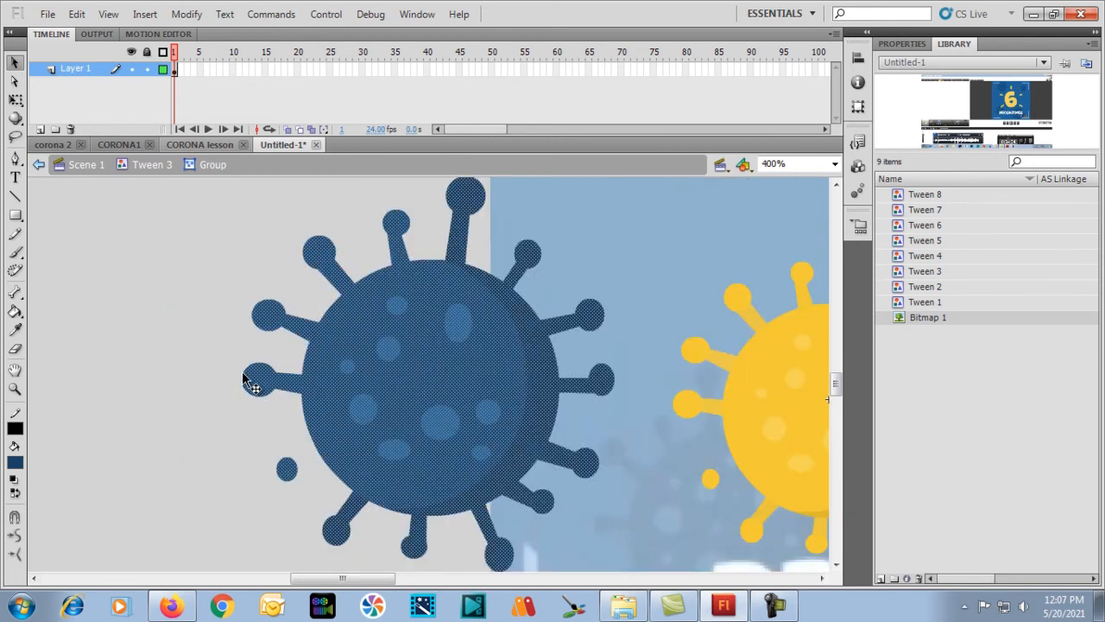
# Step: Examine the background viruses and the already recolored viruses across the scene, including those around the top of the 6
pyautogui.press('p')
pyautogui.hotkey('ctrl', '-')
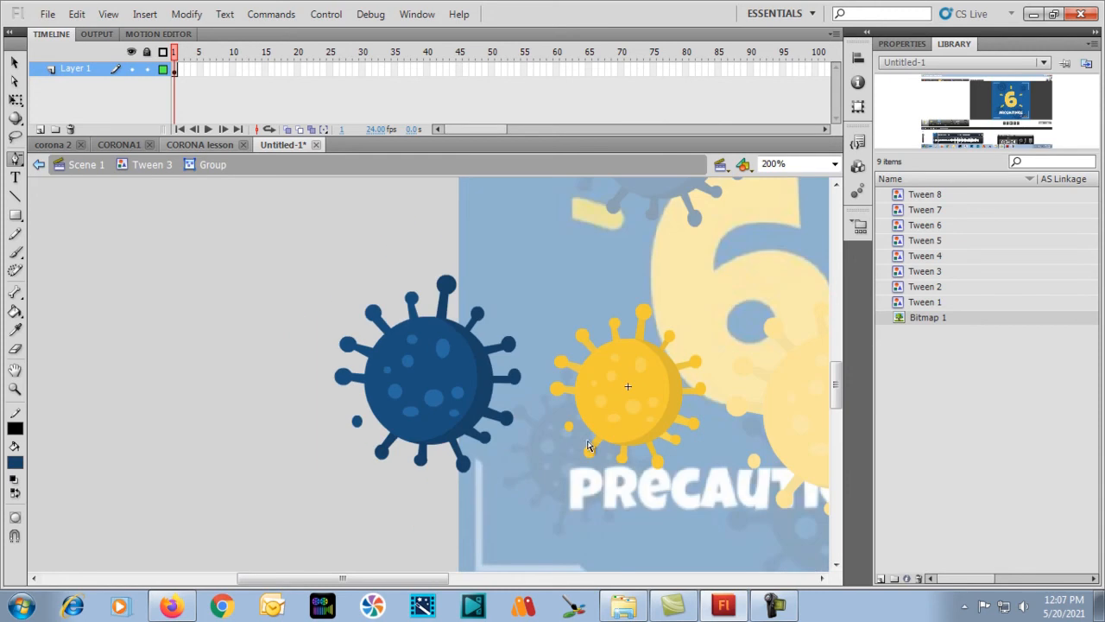
pyautogui.press('h')
pyautogui.moveTo(591, 402); pyautogui.dragTo(429, 413)
pyautogui.moveTo(661, 328); pyautogui.dragTo(323, 402)
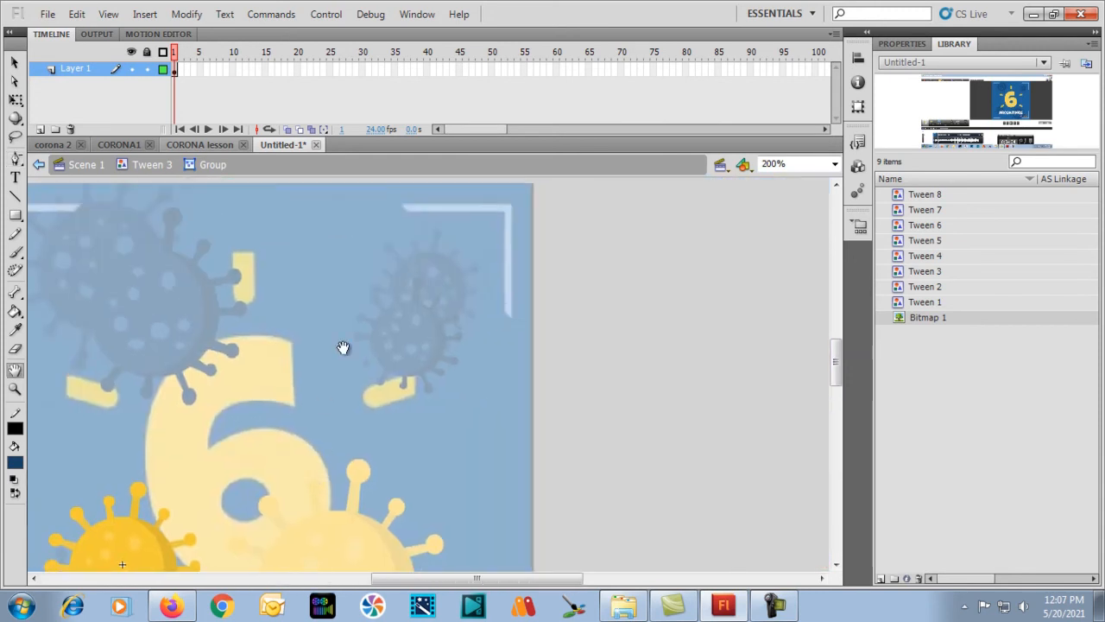
pyautogui.moveTo(184, 442); pyautogui.dragTo(256, 418)
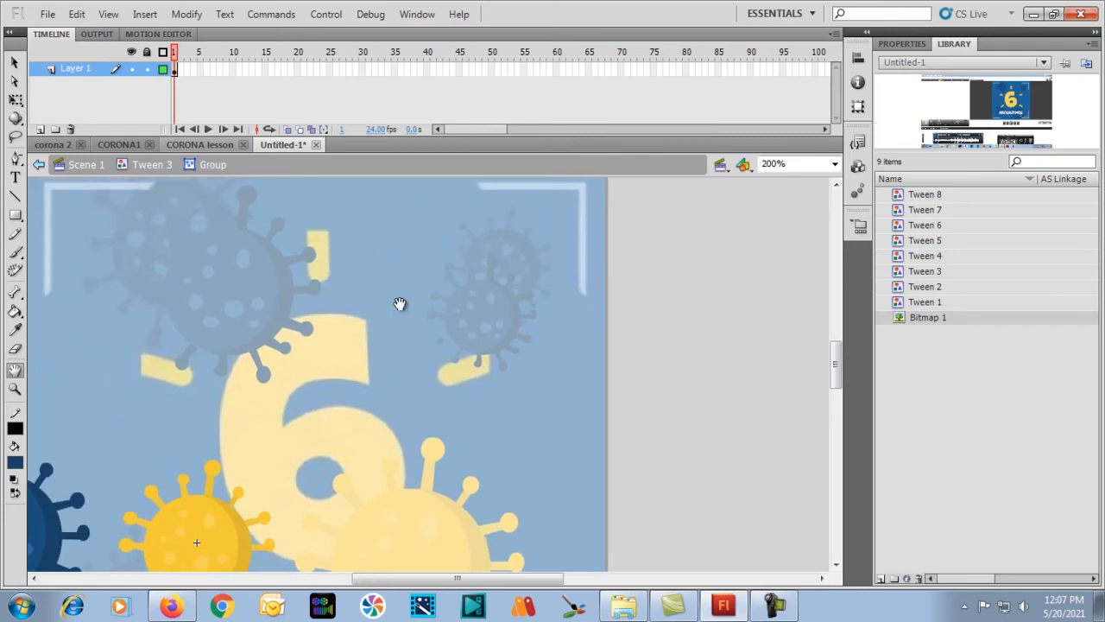
pyautogui.moveTo(304, 448); pyautogui.dragTo(439, 375)
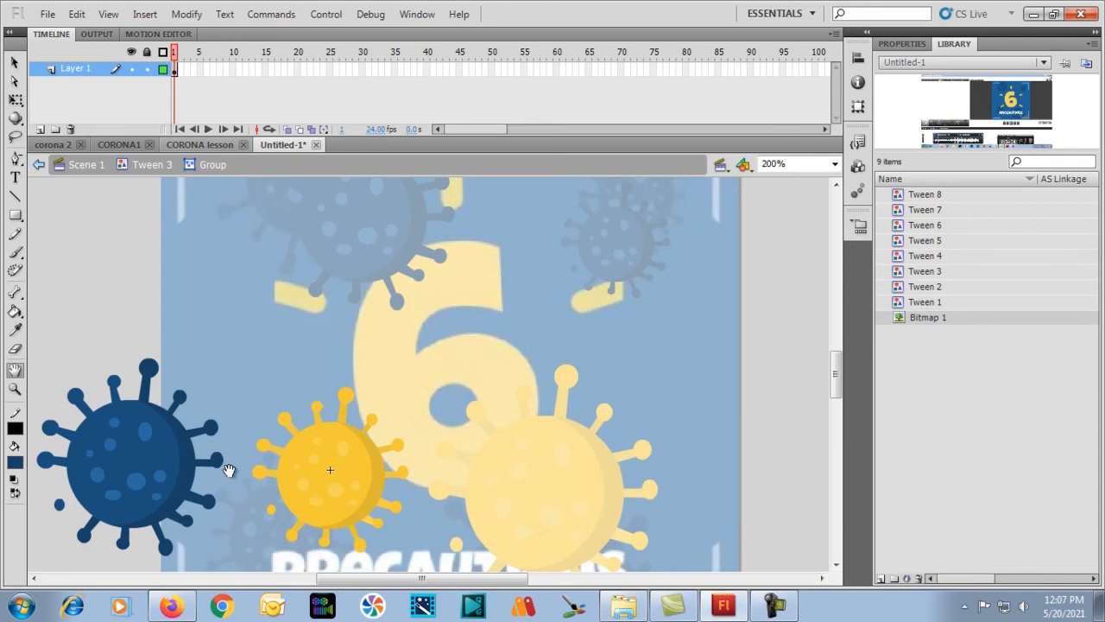
pyautogui.moveTo(227, 465); pyautogui.dragTo(273, 421)
# Step: Fill the yellow virus's crescent-shaped body shadow with the darkest blue sampled from the reference virus
pyautogui.hotkey('ctrl', '=')
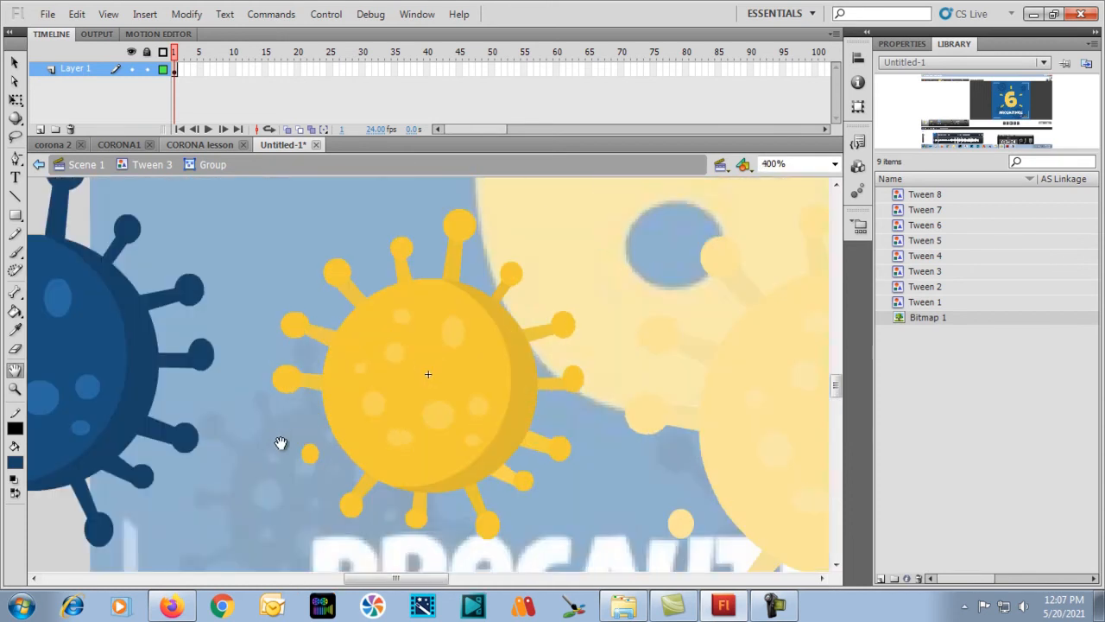
pyautogui.moveTo(279, 439); pyautogui.dragTo(403, 463)
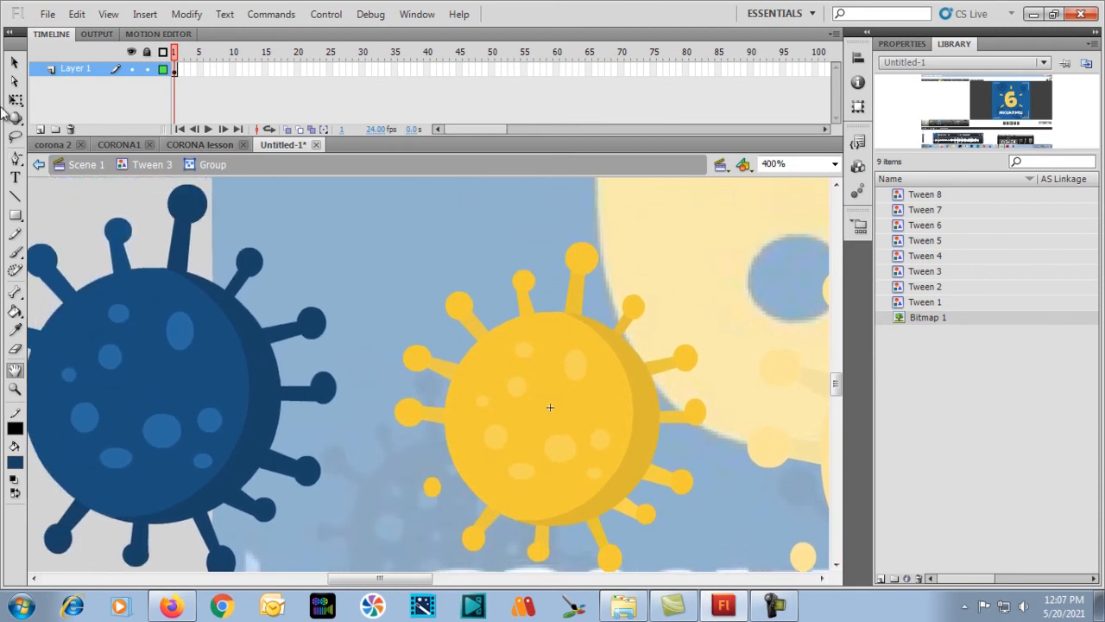
pyautogui.click(15, 63)
pyautogui.click(538, 432)
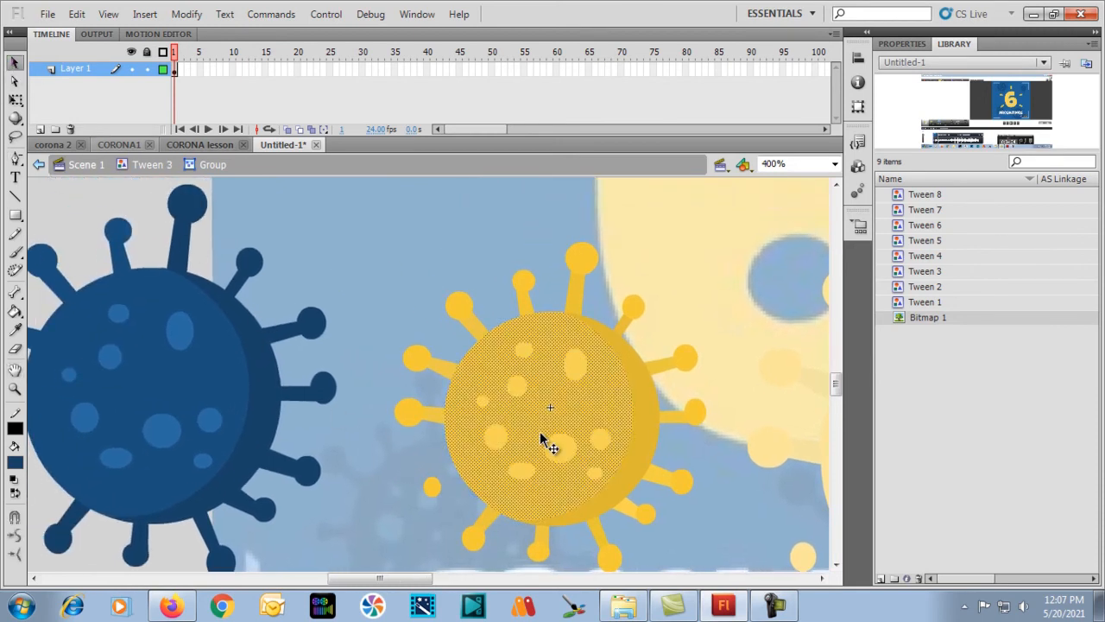
pyautogui.click(650, 408)
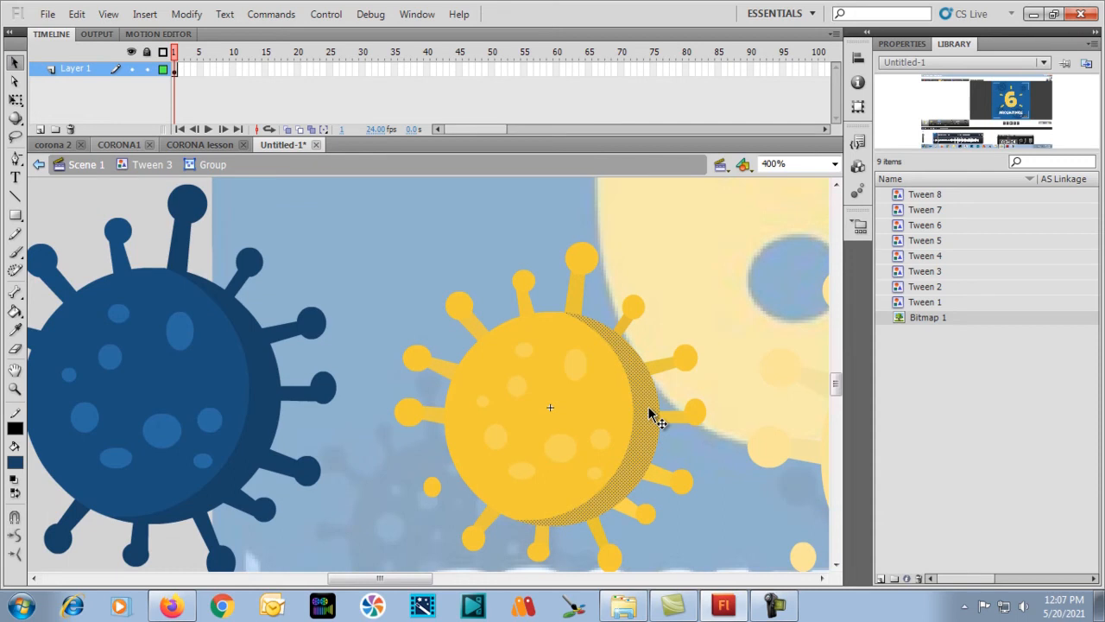
pyautogui.click(439, 259)
pyautogui.press('i')
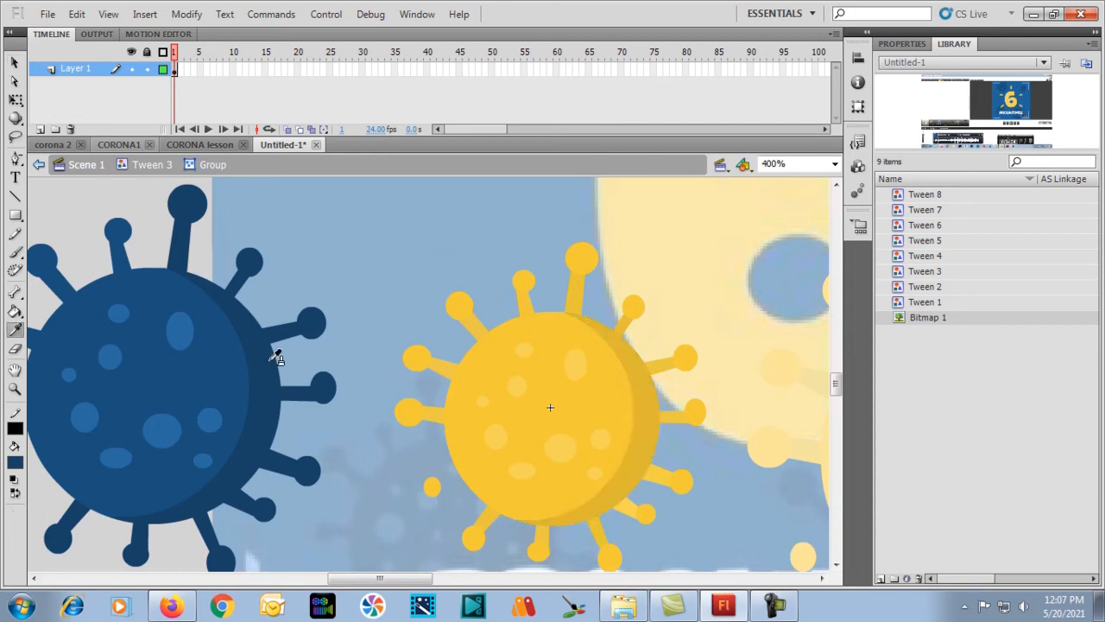
pyautogui.click(271, 365)
pyautogui.click(618, 366)
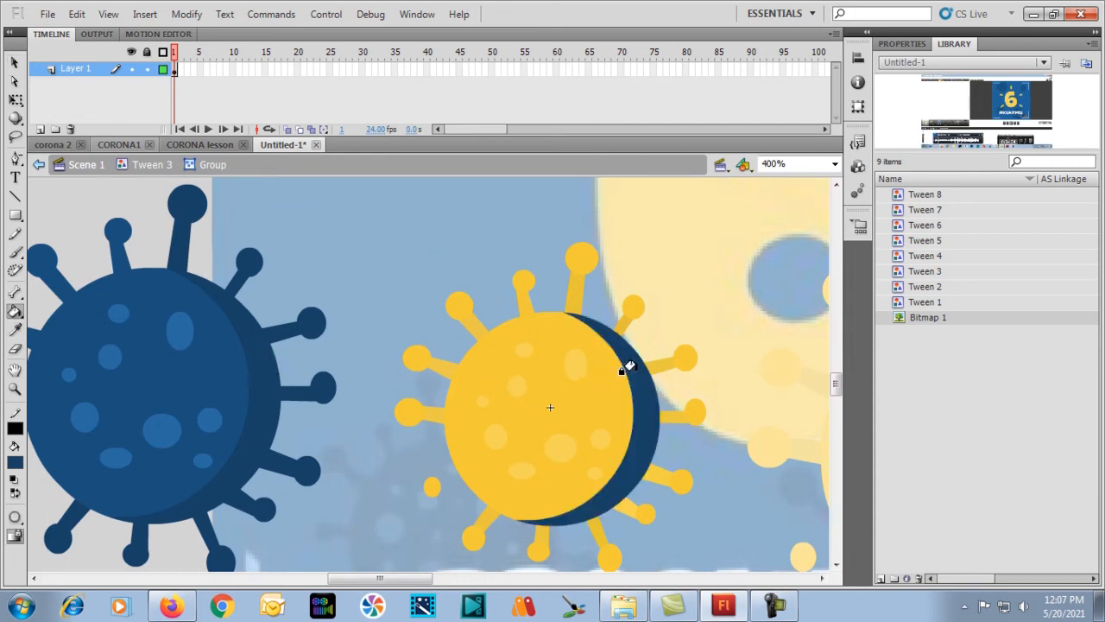
# Step: Fill the virus's two upper-right spikes and its tall top spike with the dark shadow blue
pyautogui.click(657, 365)
pyautogui.click(683, 356)
pyautogui.click(619, 327)
pyautogui.click(628, 304)
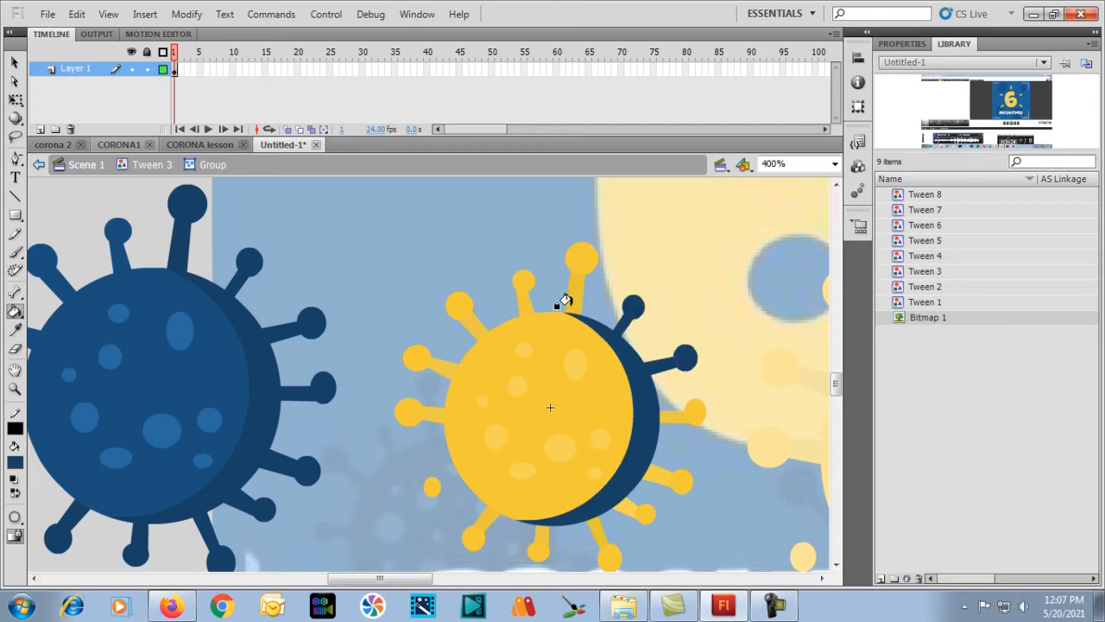
pyautogui.click(566, 300)
pyautogui.click(578, 258)
# Step: Fill the virus's remaining right-hand spikes and the two bottom spikes beside them with the dark shadow blue
pyautogui.click(662, 414)
pyautogui.click(695, 411)
pyautogui.click(658, 466)
pyautogui.click(682, 481)
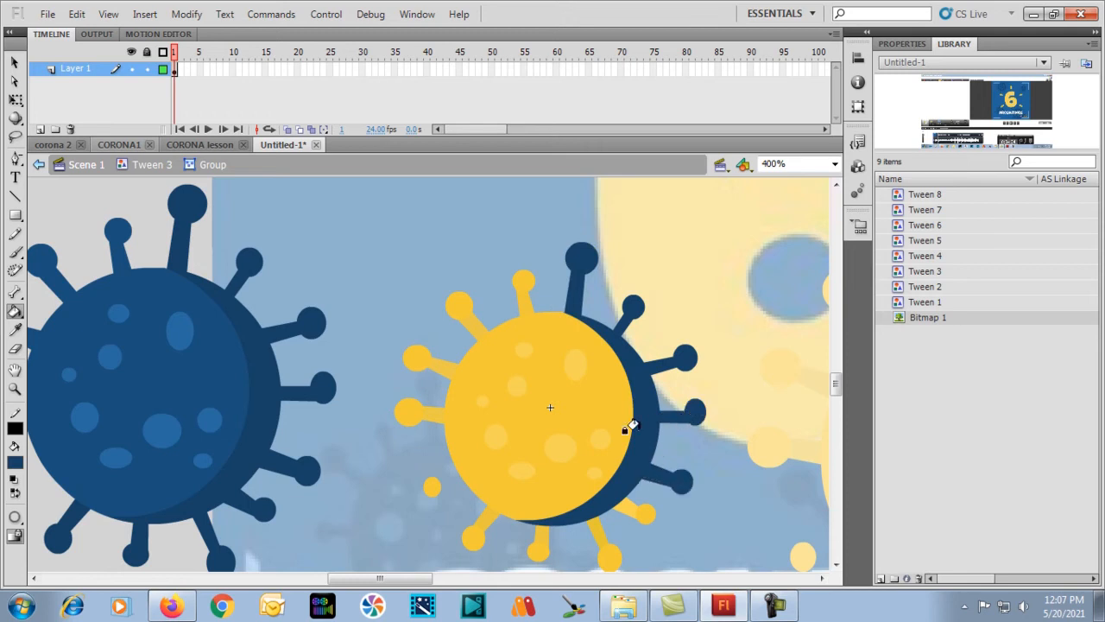
pyautogui.scroll(-3, 650, 453)
pyautogui.click(629, 435)
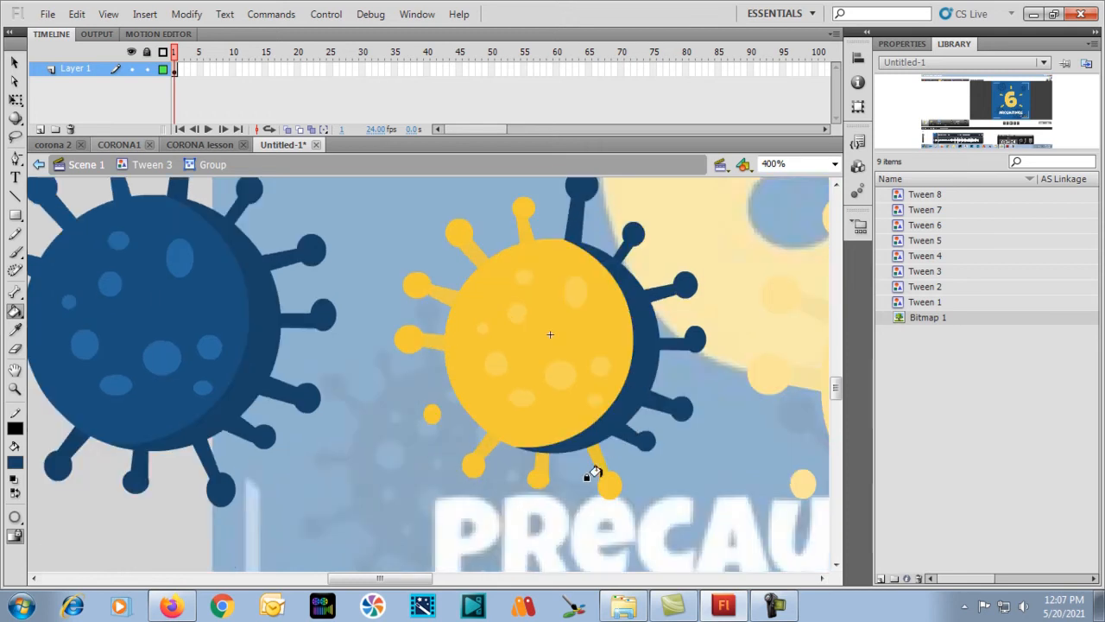
pyautogui.click(593, 459)
pyautogui.click(531, 460)
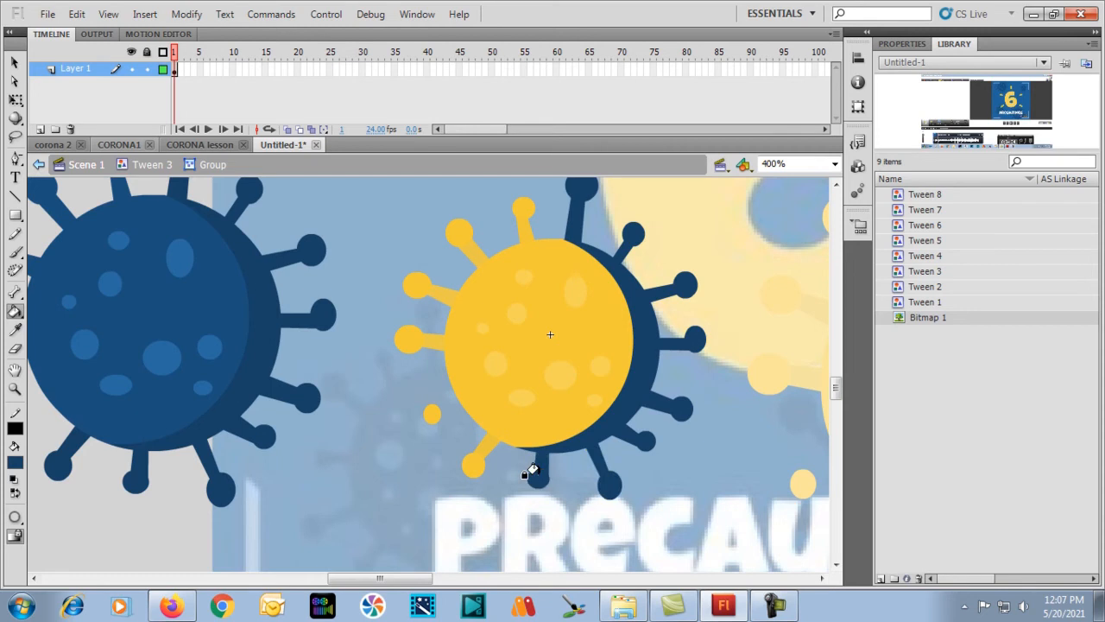
# Step: Fill the V3 virus's body with the reference body blue and all its spots with the lighter spot blue
pyautogui.scroll(3, 530, 470)
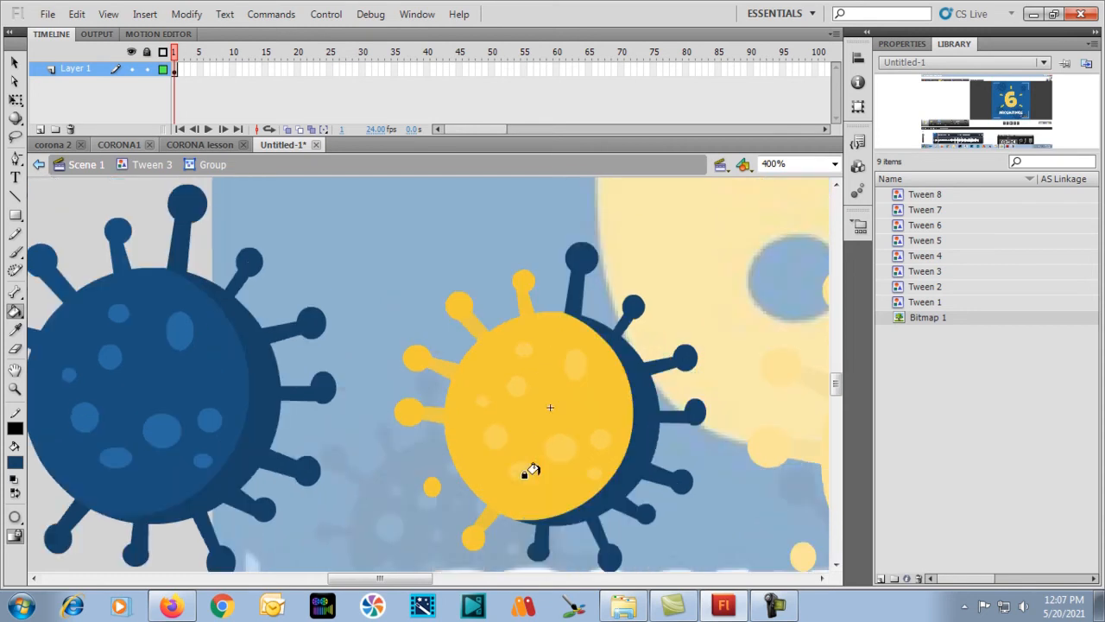
pyautogui.click(541, 407)
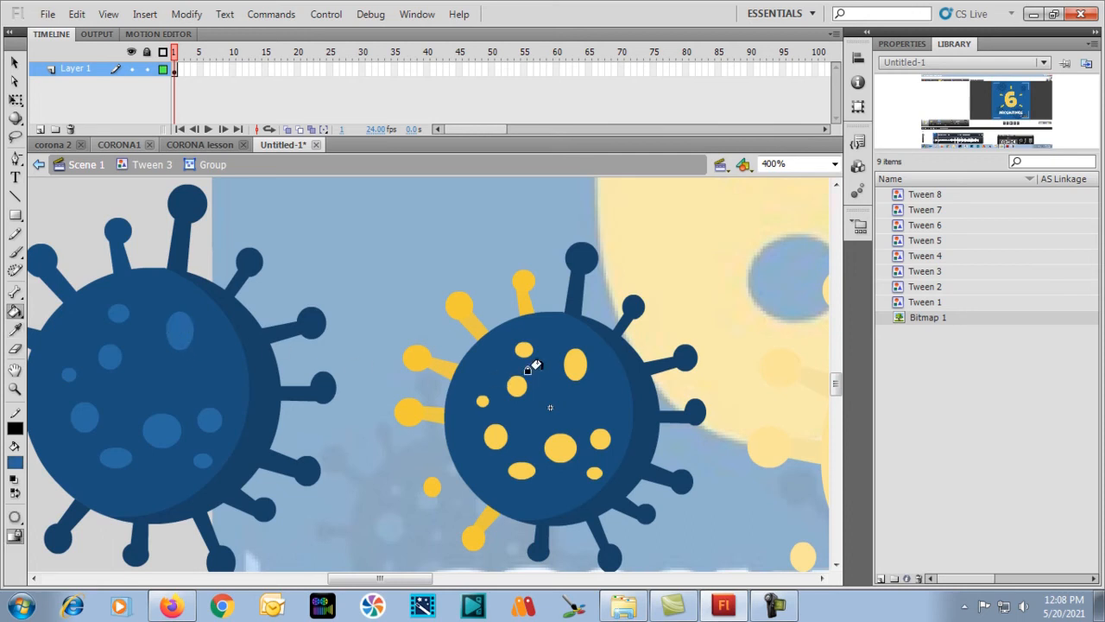
pyautogui.click(573, 364)
pyautogui.click(515, 347)
pyautogui.click(511, 386)
pyautogui.click(494, 437)
pyautogui.click(518, 469)
pyautogui.click(556, 447)
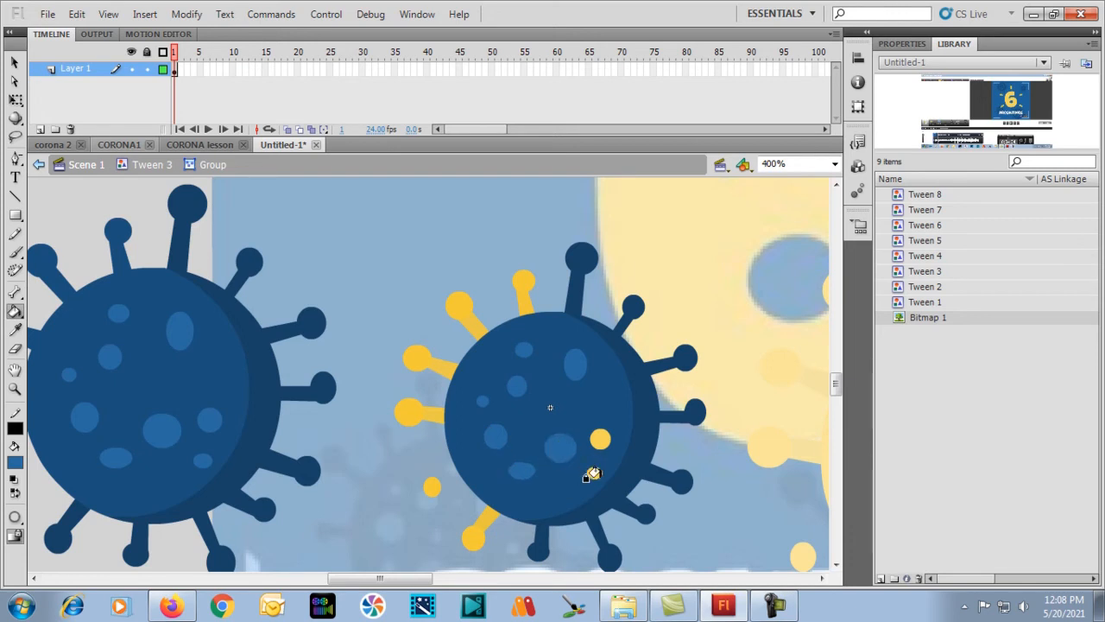
pyautogui.click(597, 441)
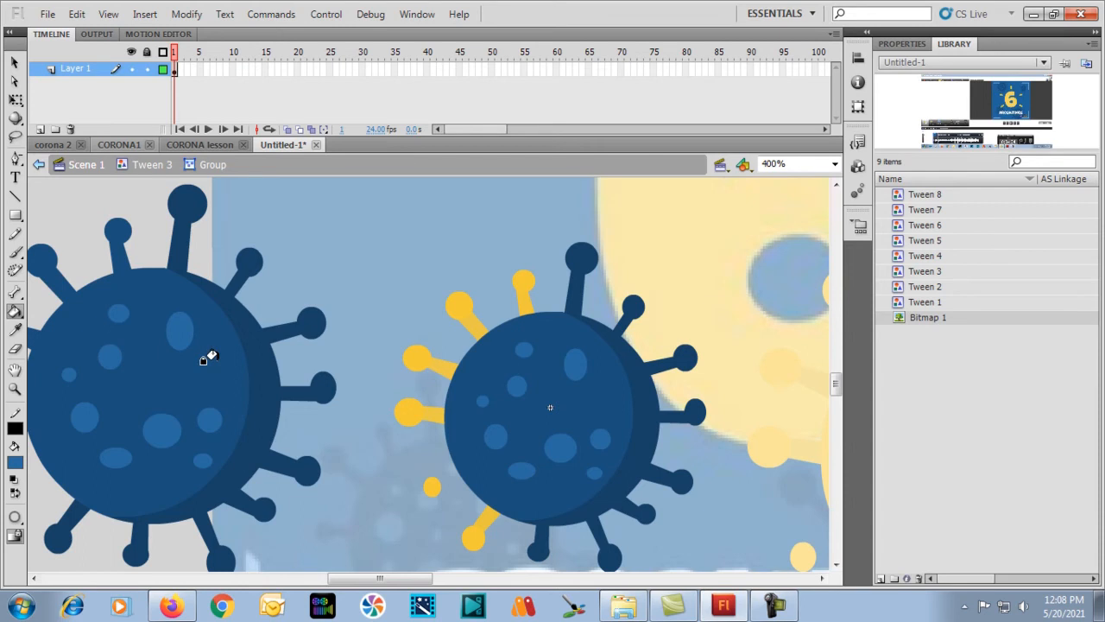
# Step: Fill the V3 virus's short top spike, left spikes, detached dot and lower-left spike with the body blue
pyautogui.click(519, 284)
pyautogui.click(467, 328)
pyautogui.click(445, 367)
pyautogui.click(406, 357)
pyautogui.click(431, 414)
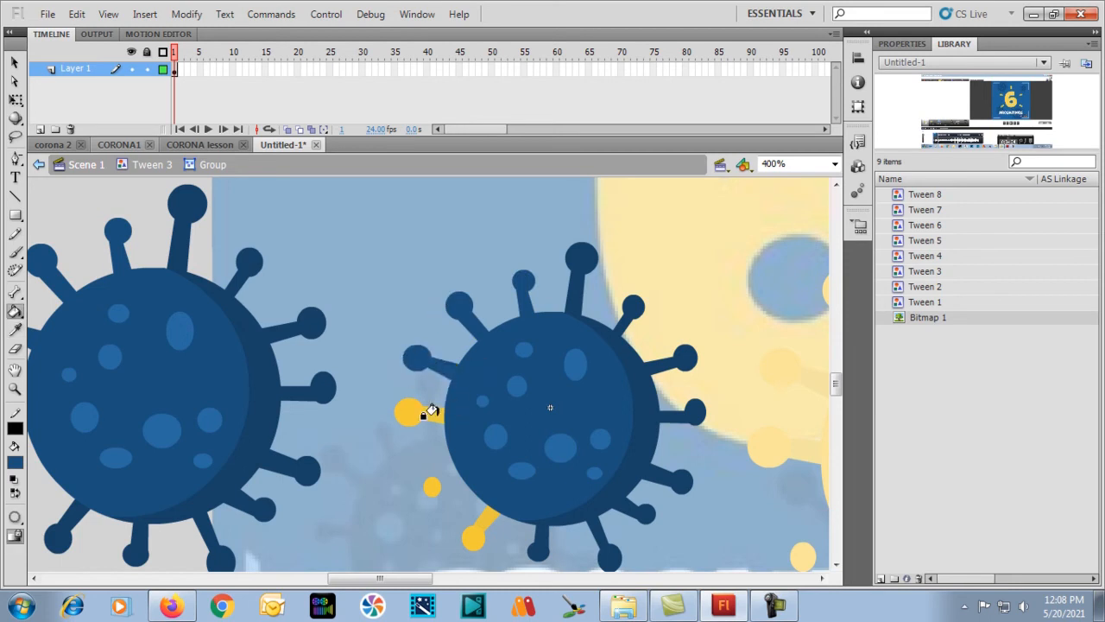
pyautogui.click(403, 412)
pyautogui.click(432, 488)
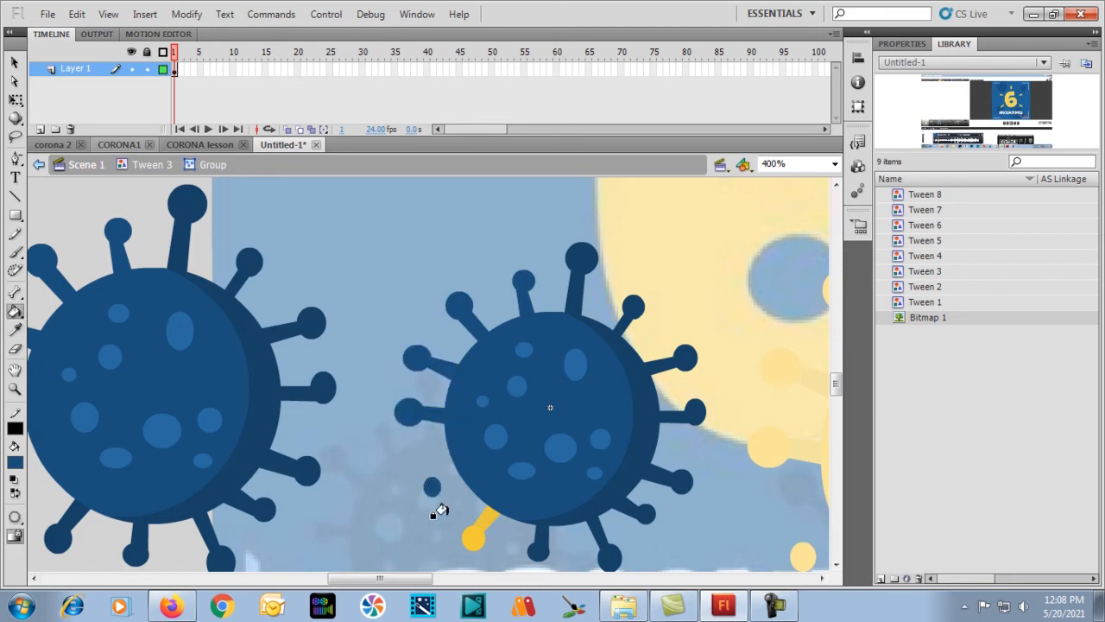
pyautogui.click(473, 535)
pyautogui.click(481, 514)
# Step: Delete the large blue reference virus from the group and return to the main scene
pyautogui.hotkey('ctrl', '-')
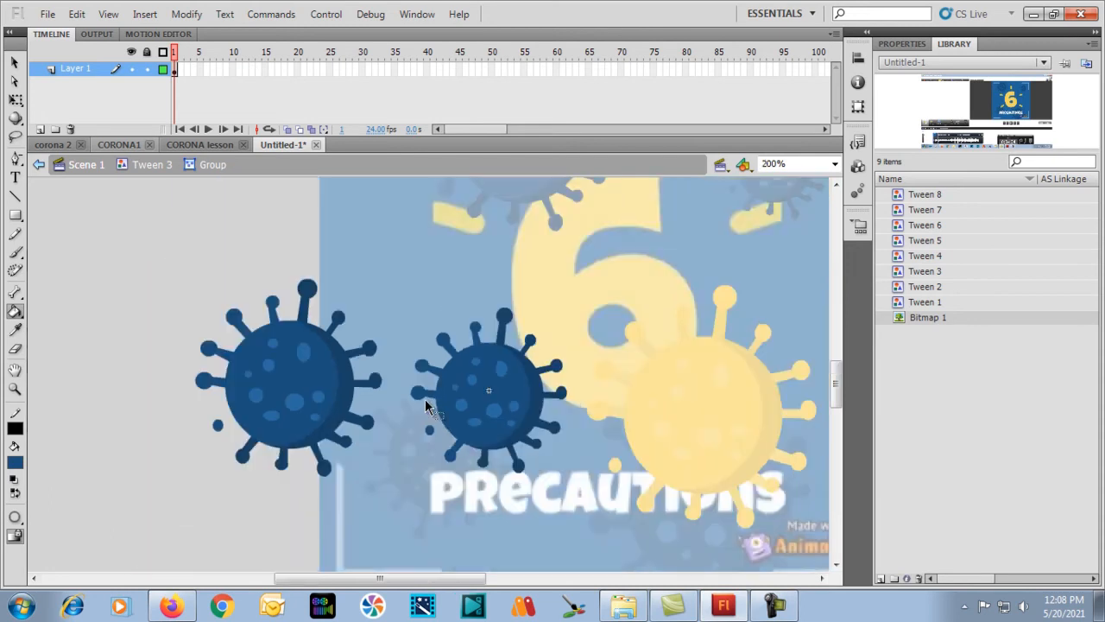
pyautogui.hotkey('ctrl', '=')
pyautogui.hotkey('ctrl', '-')
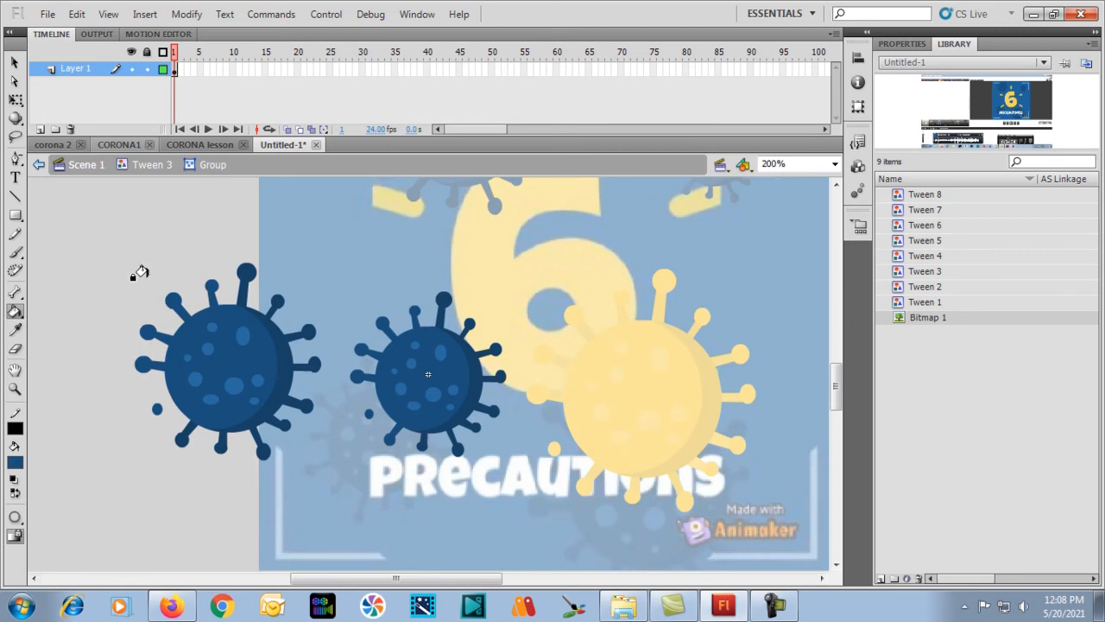
pyautogui.click(14, 62)
pyautogui.moveTo(66, 223)
pyautogui.mouseDown()
pyautogui.moveTo(288, 520)
pyautogui.moveTo(326, 539)
pyautogui.mouseUp()
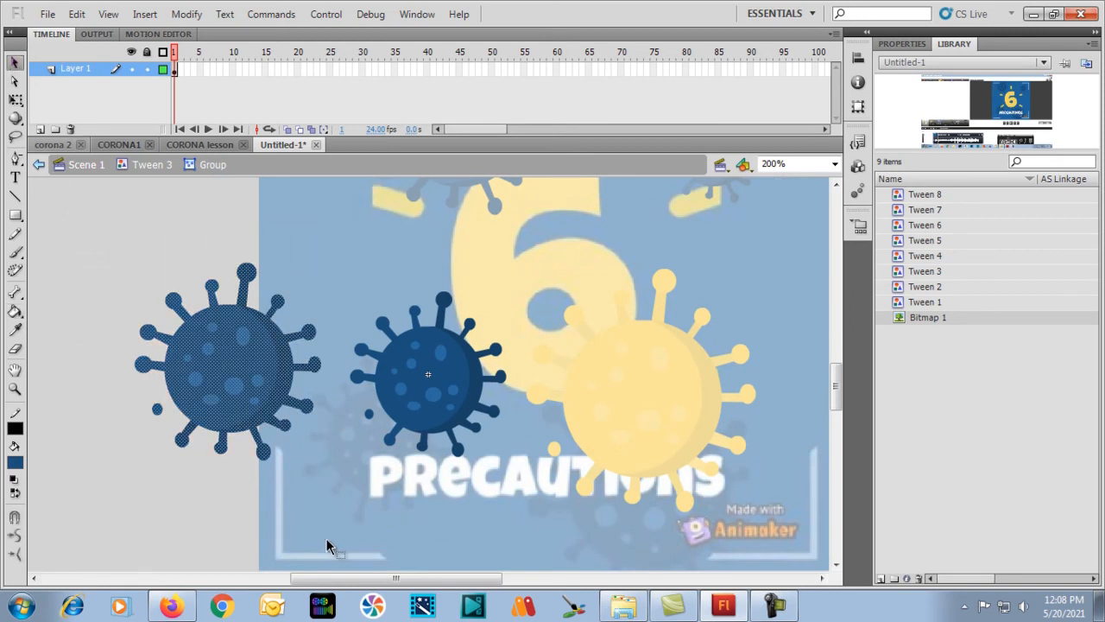
pyautogui.press('Delete')
pyautogui.doubleClick(245, 444)
pyautogui.doubleClick(246, 444)
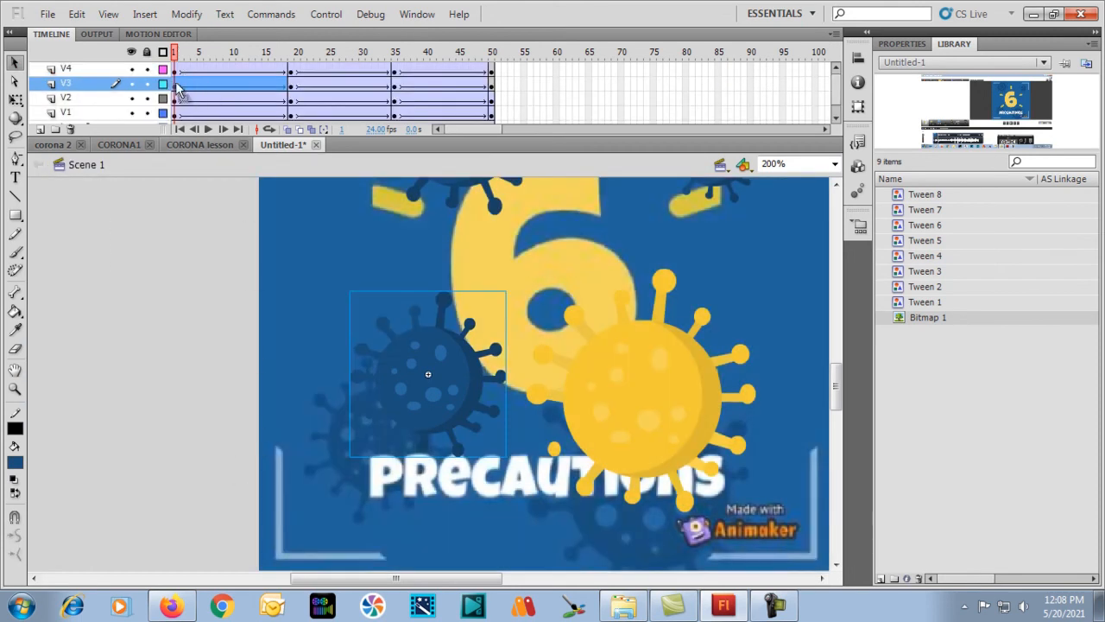
# Step: Copy the blue virus keyframe on layer V3 from frame 19 to frame 50 and move the playhead to frame 50
pyautogui.moveTo(177, 53); pyautogui.dragTo(294, 56)
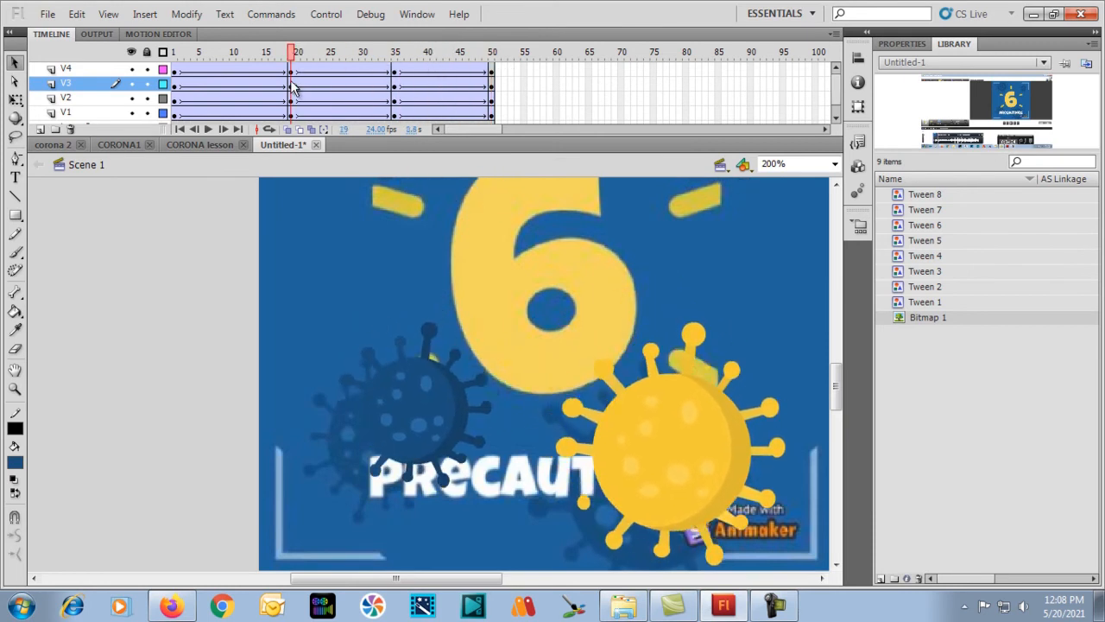
pyautogui.click(292, 92)
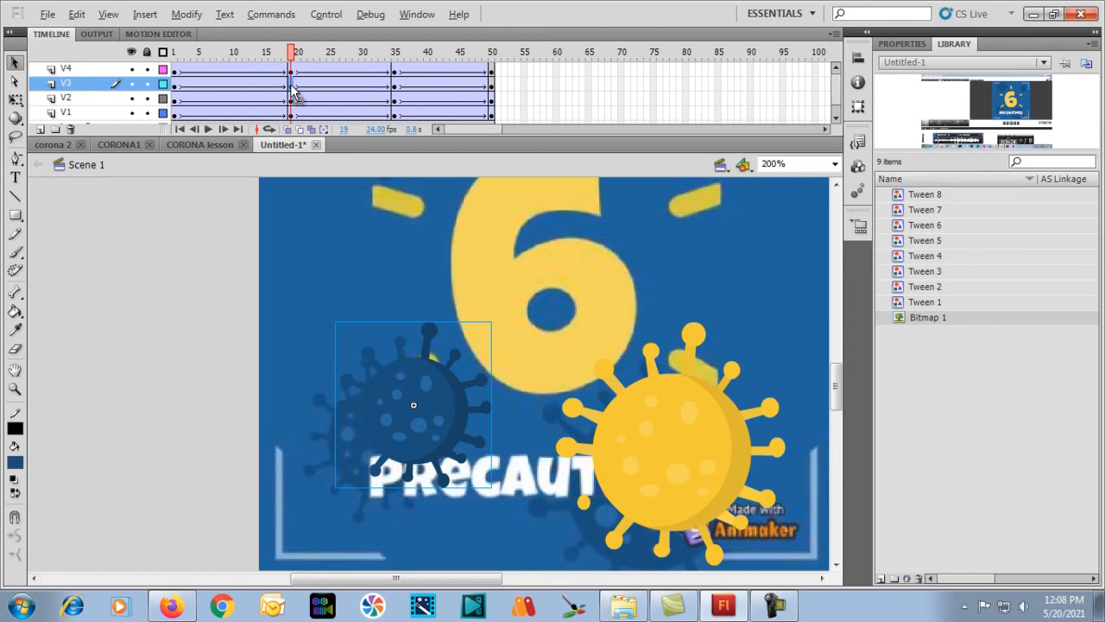
pyautogui.moveTo(293, 92); pyautogui.dragTo(496, 97)
pyautogui.moveTo(493, 50); pyautogui.dragTo(536, 116)
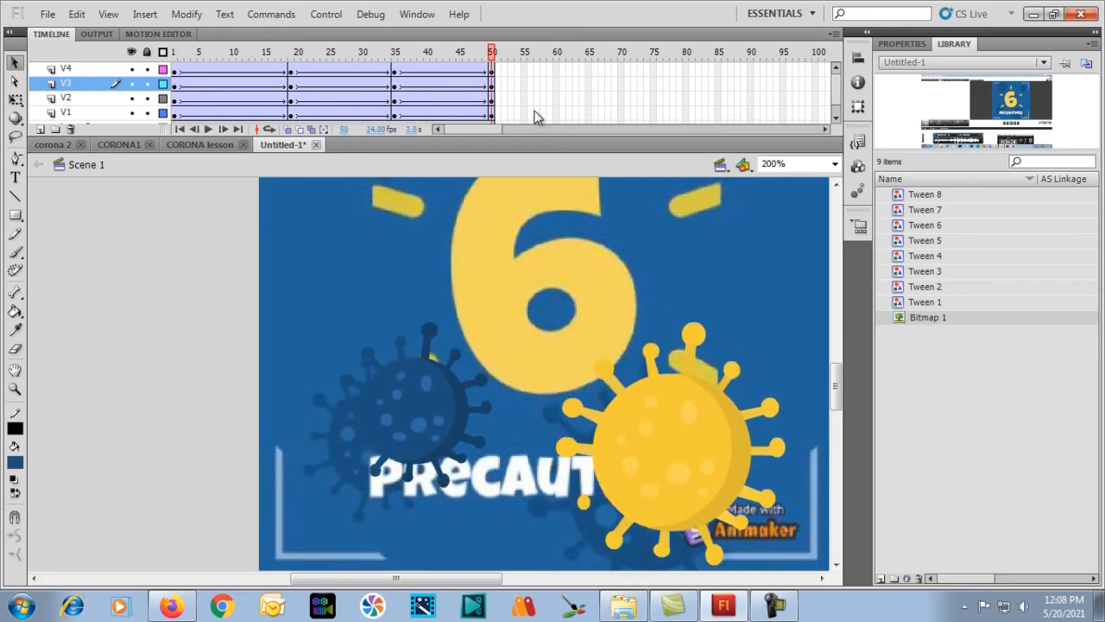
# Step: Open the yellow V4 virus's inner group at frame 50 for editing and deselect its artwork
pyautogui.press('h')
pyautogui.moveTo(570, 361); pyautogui.dragTo(354, 309)
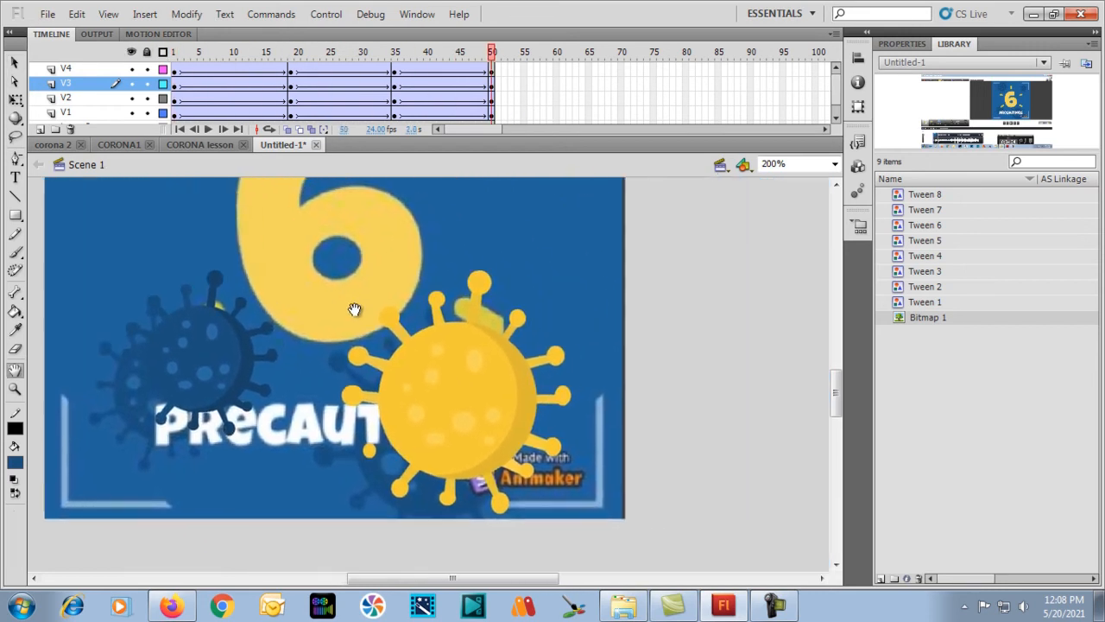
pyautogui.press('v')
pyautogui.click(481, 411)
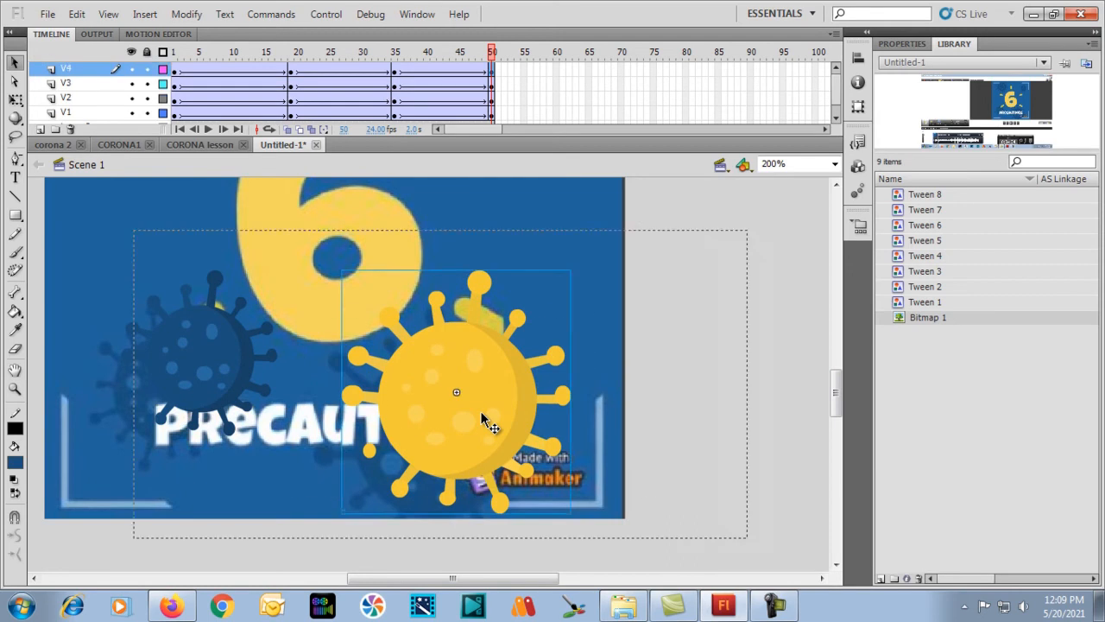
pyautogui.doubleClick(484, 419)
pyautogui.doubleClick(483, 419)
pyautogui.click(192, 341)
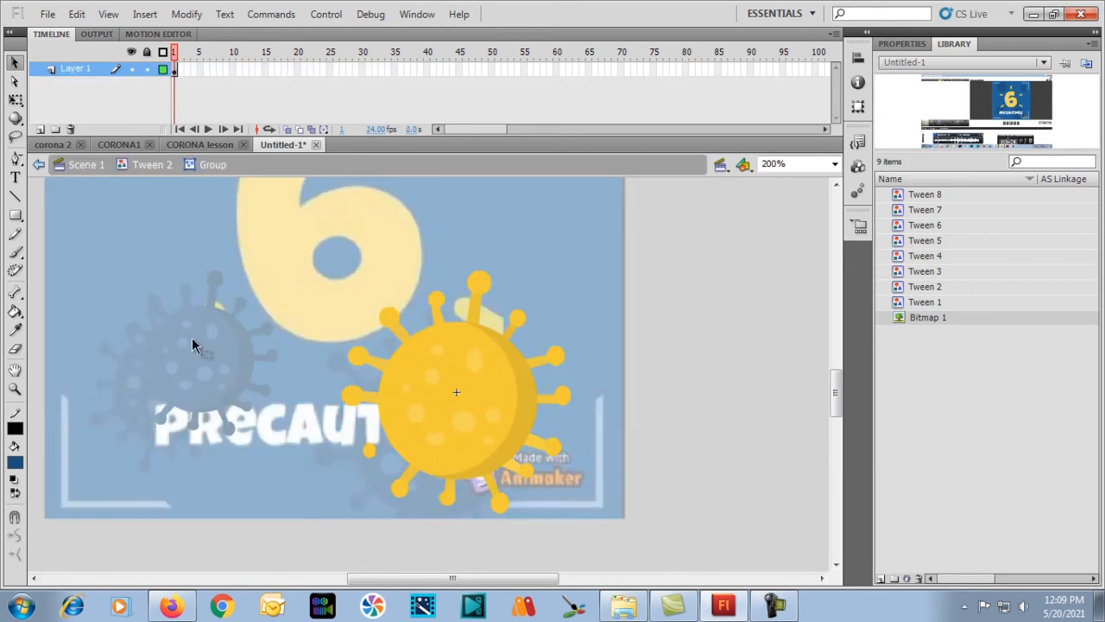
# Step: Paste the blue reference virus into the group and place it beside the yellow virus, clear of its spikes
pyautogui.hotkey('ctrl', 'v')
pyautogui.moveTo(403, 410); pyautogui.dragTo(238, 369)
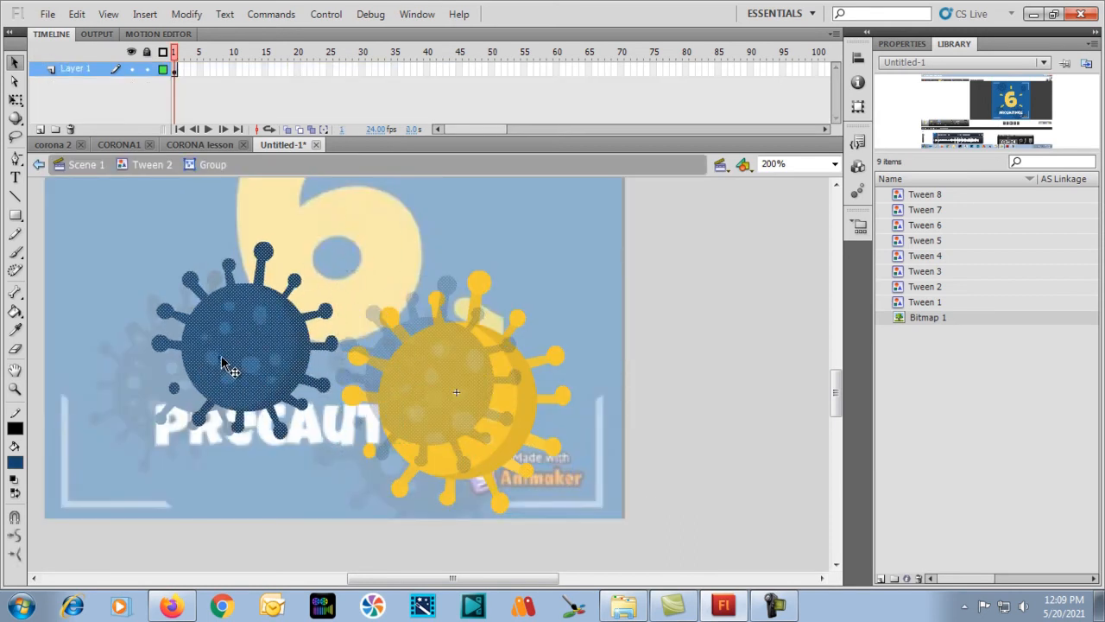
pyautogui.hotkey('ctrl', '=')
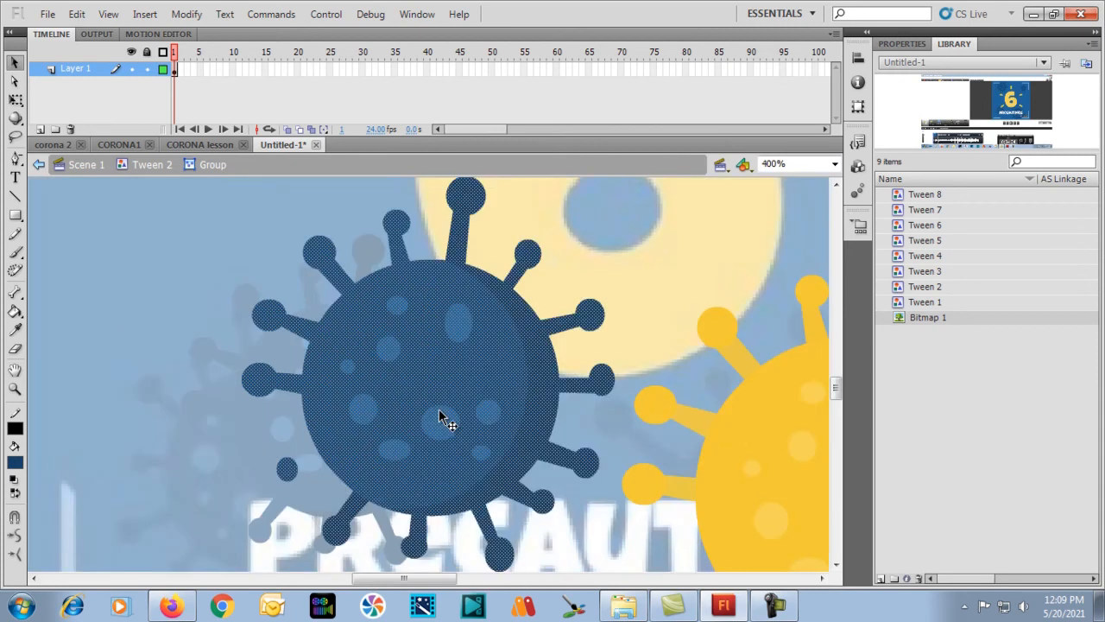
pyautogui.moveTo(547, 380); pyautogui.dragTo(522, 366)
pyautogui.press('h')
pyautogui.moveTo(531, 369); pyautogui.dragTo(300, 342)
pyautogui.hotkey('ctrl', '-')
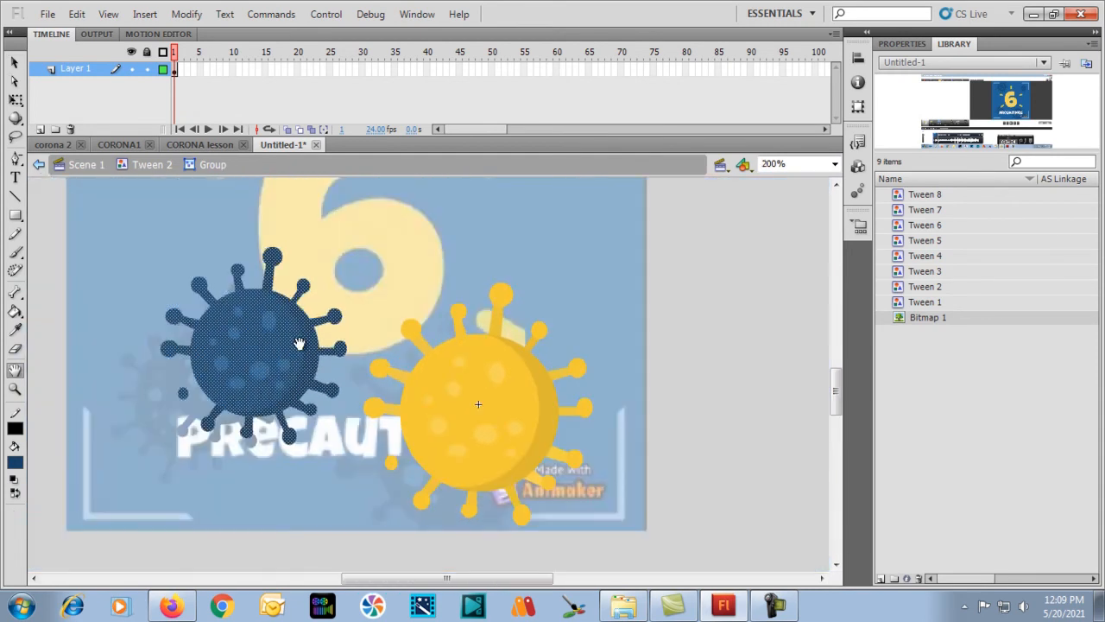
pyautogui.press('v')
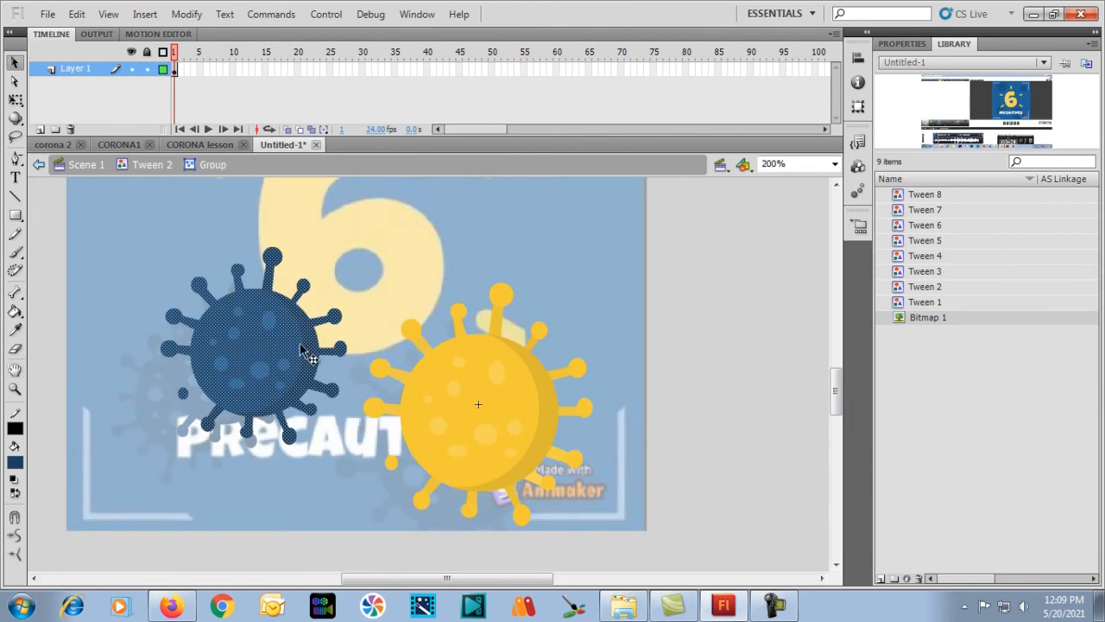
pyautogui.click(158, 281)
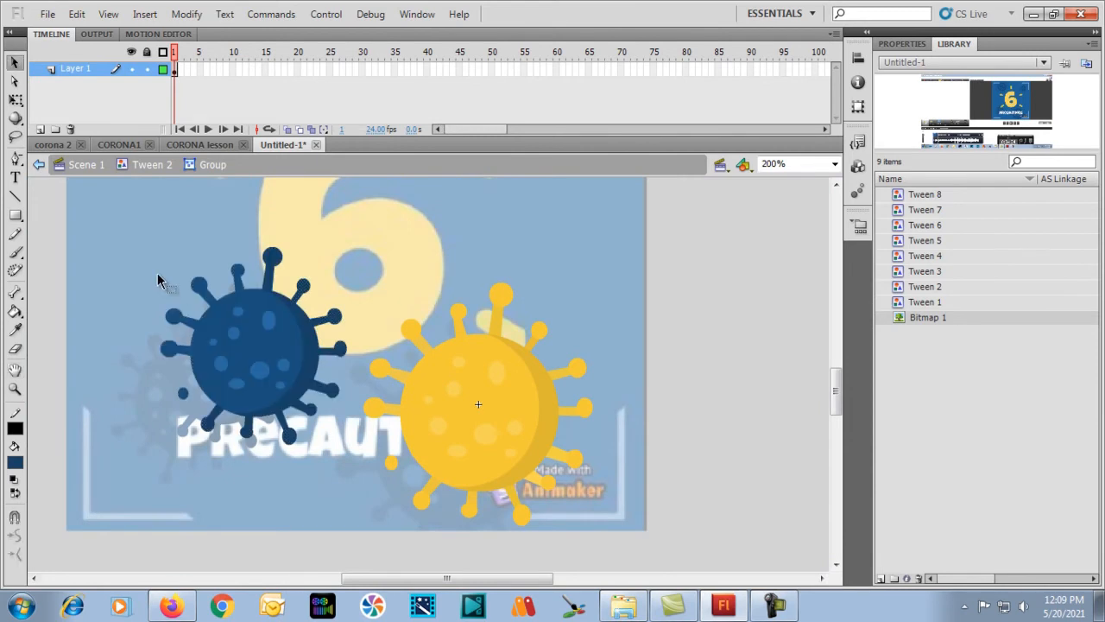
# Step: Fill the V4 virus's shaded edge, tall top spike, right-hand spikes and bottom spikes with the reference's darkest shading blue
pyautogui.press('i')
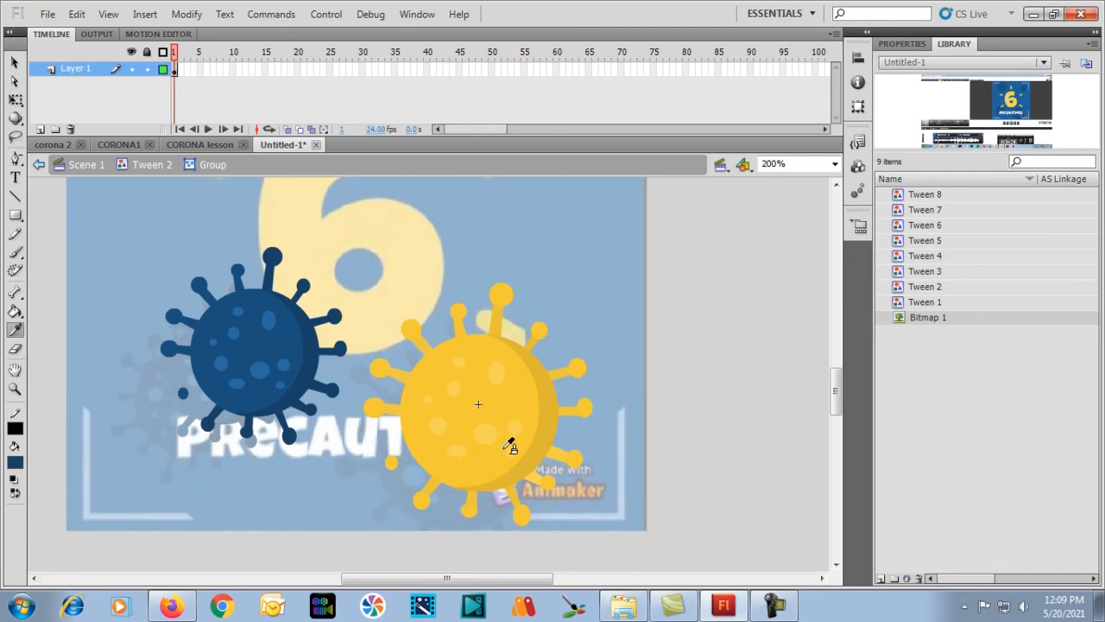
pyautogui.press('v')
pyautogui.click(542, 420)
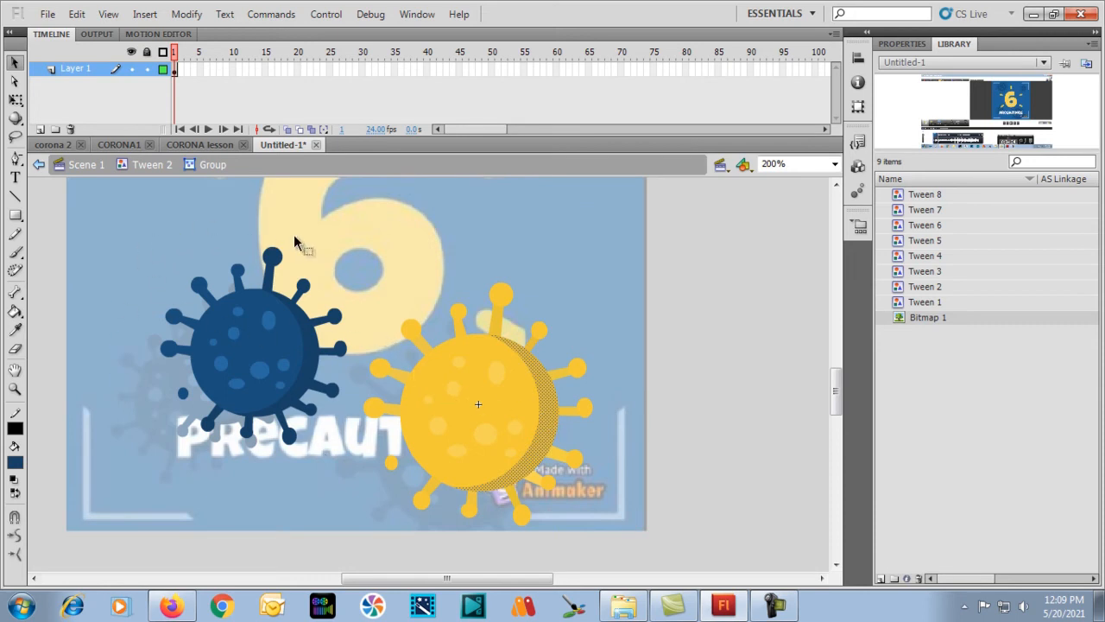
pyautogui.click(361, 367)
pyautogui.press('i')
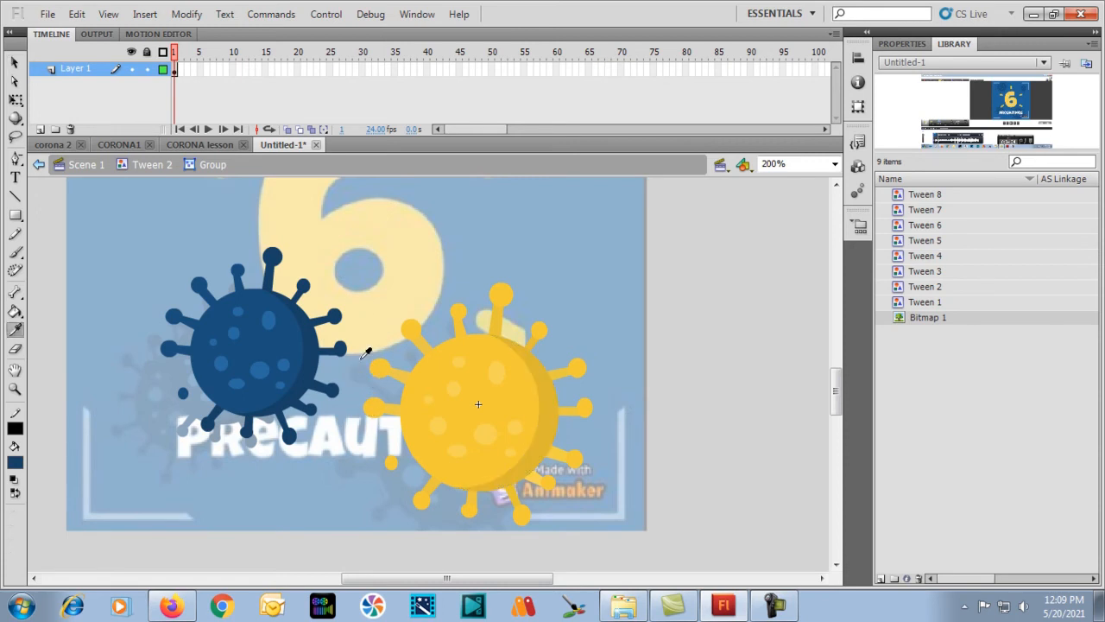
pyautogui.click(316, 345)
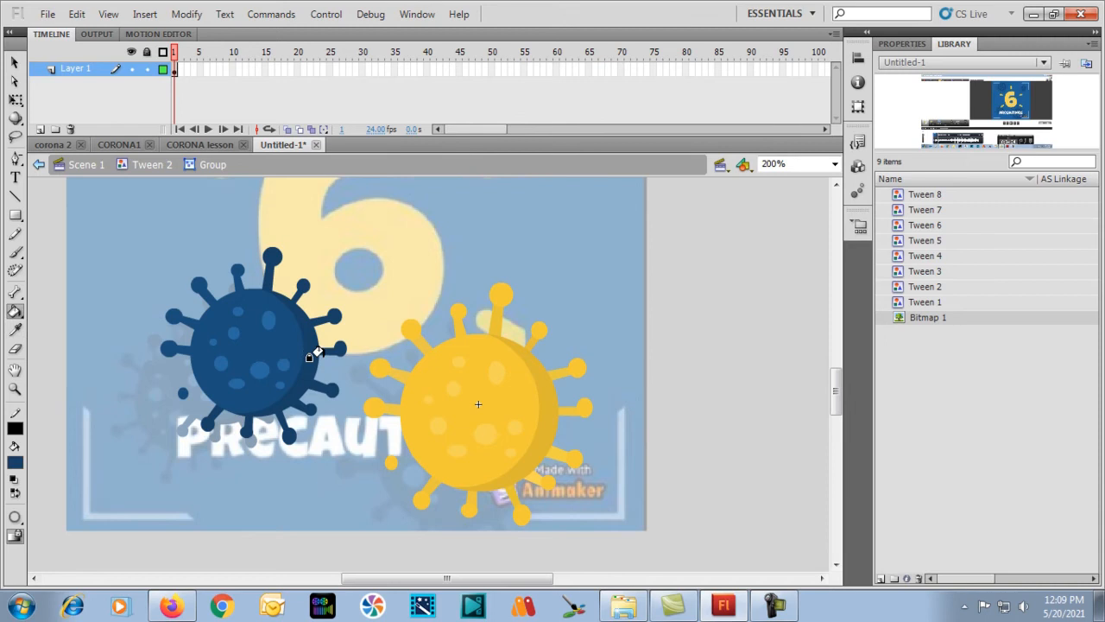
pyautogui.click(546, 377)
pyautogui.click(557, 370)
pyautogui.click(519, 338)
pyautogui.click(491, 318)
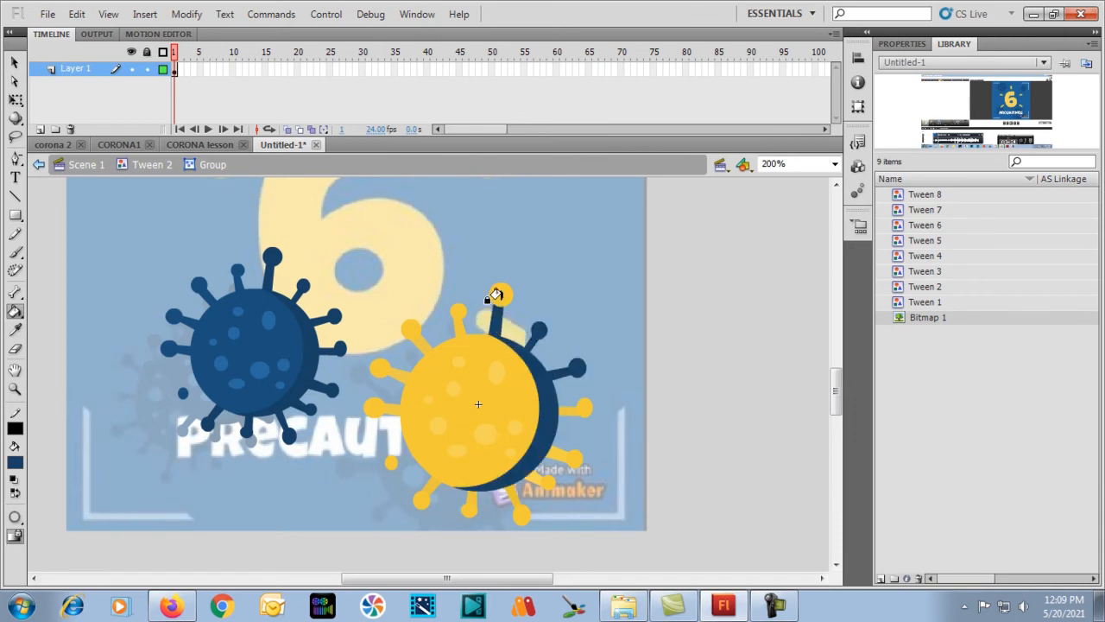
pyautogui.click(498, 293)
pyautogui.click(563, 416)
pyautogui.click(570, 456)
pyautogui.click(515, 504)
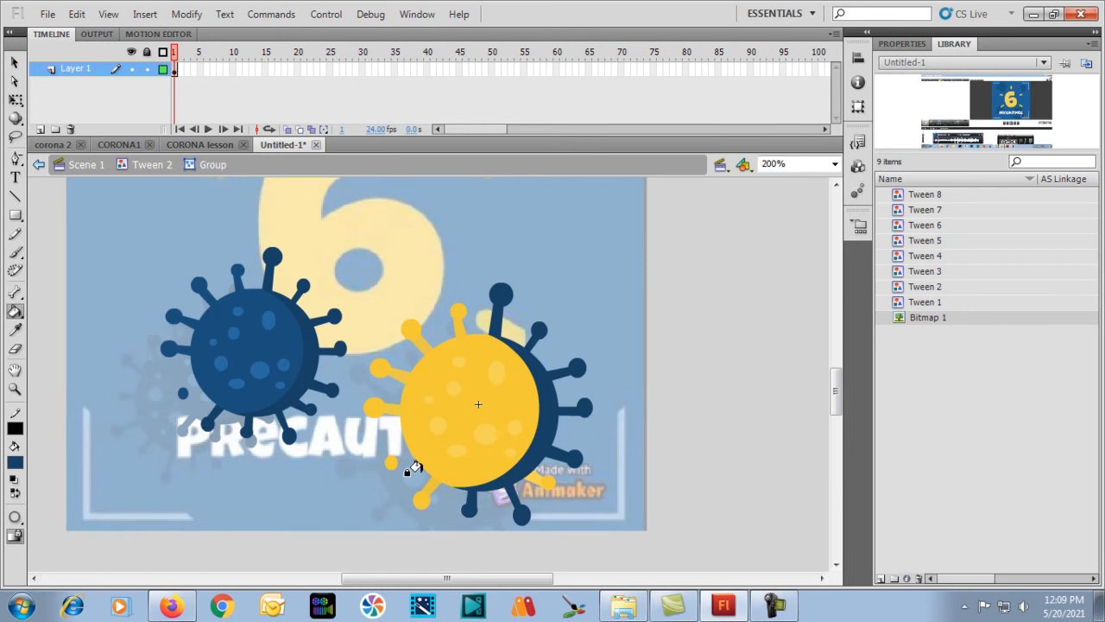
# Step: Fill the V4 virus's body, lower-left spike, detached dot, left spikes and short top spike with the reference body blue
pyautogui.press('i')
pyautogui.click(249, 408)
pyautogui.click(391, 464)
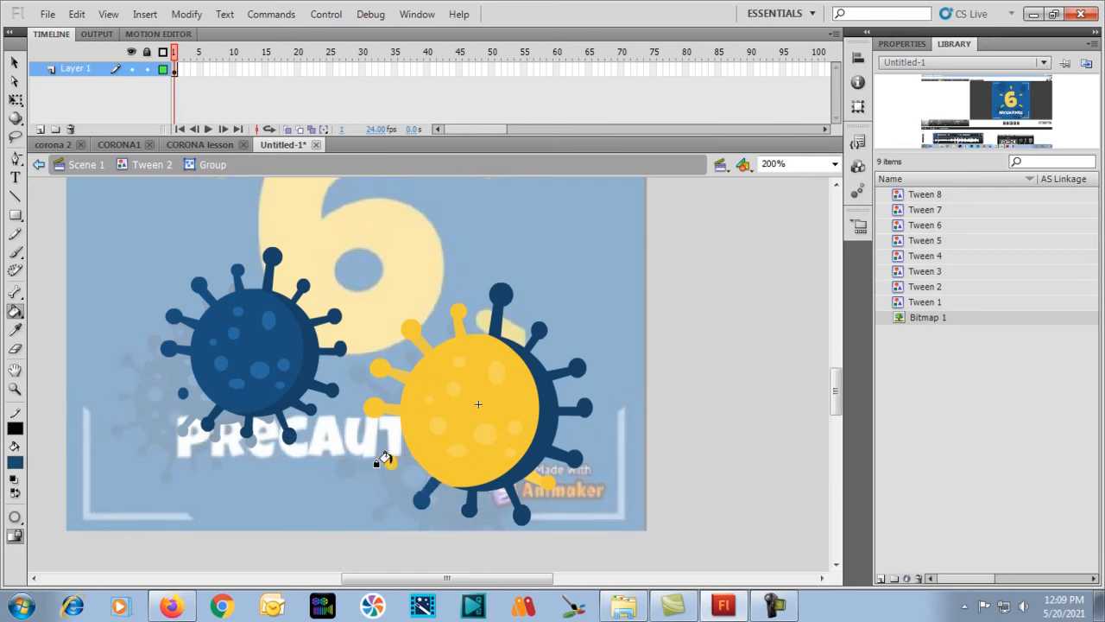
pyautogui.click(373, 406)
pyautogui.click(377, 369)
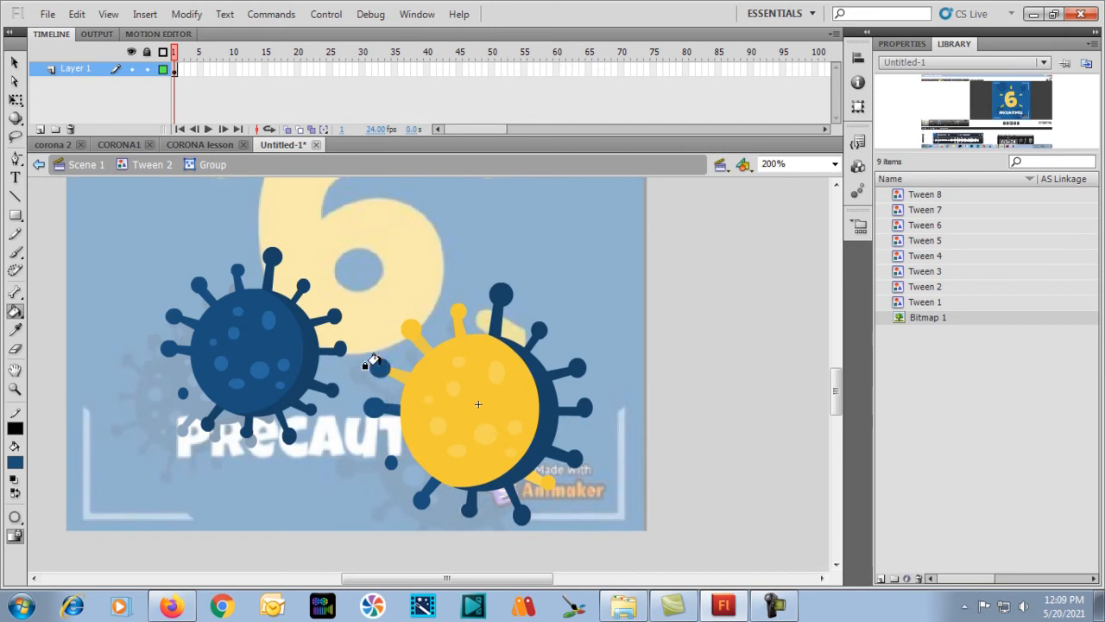
pyautogui.click(409, 329)
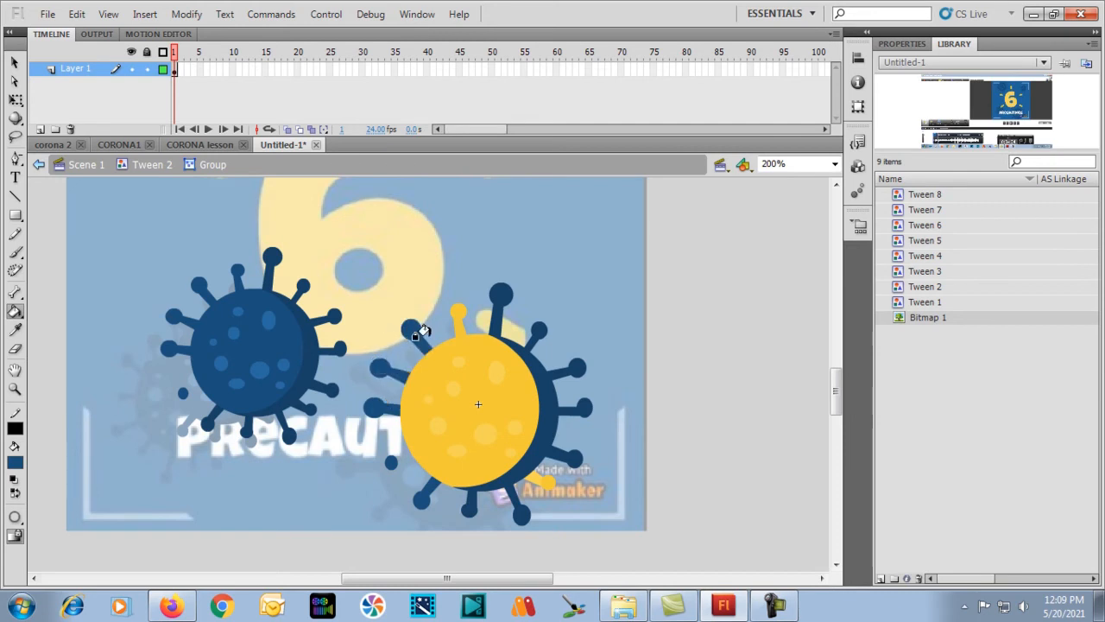
pyautogui.click(455, 315)
pyautogui.click(457, 344)
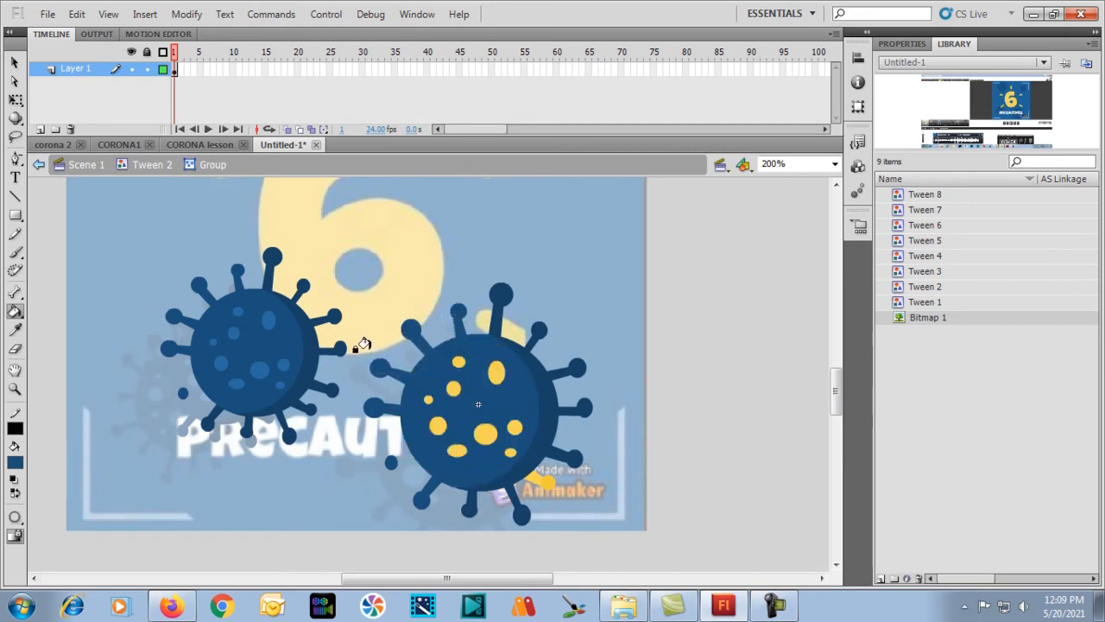
# Step: Fill all the yellow spots on the V4 virus's body with the lighter spot blue
pyautogui.click(449, 386)
pyautogui.click(428, 400)
pyautogui.click(437, 424)
pyautogui.click(456, 449)
pyautogui.click(483, 433)
pyautogui.click(508, 451)
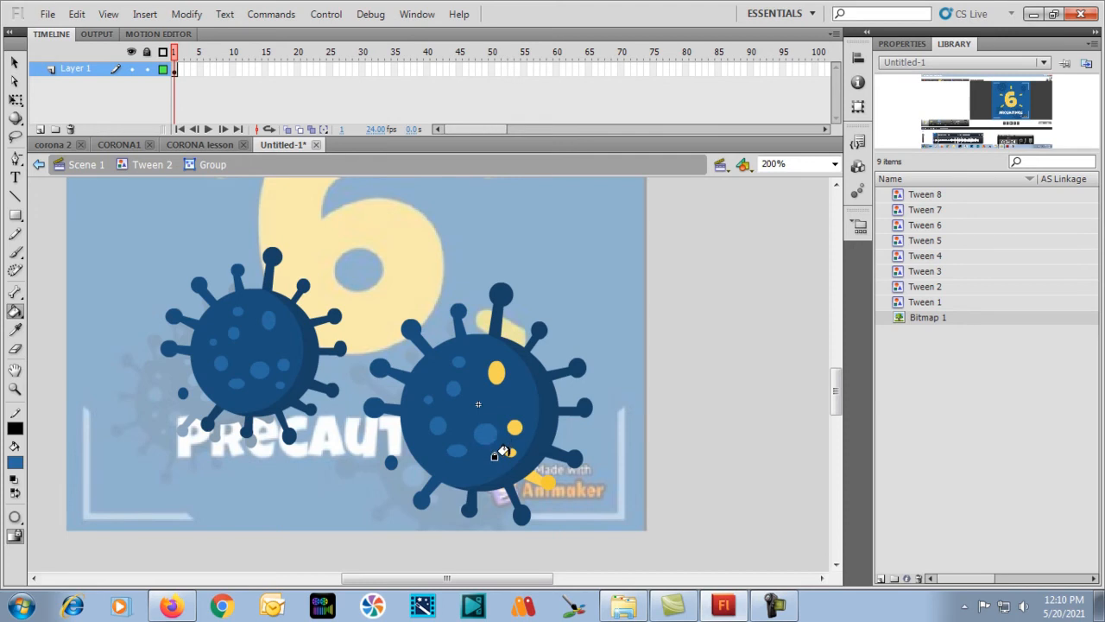
pyautogui.click(509, 425)
pyautogui.click(495, 373)
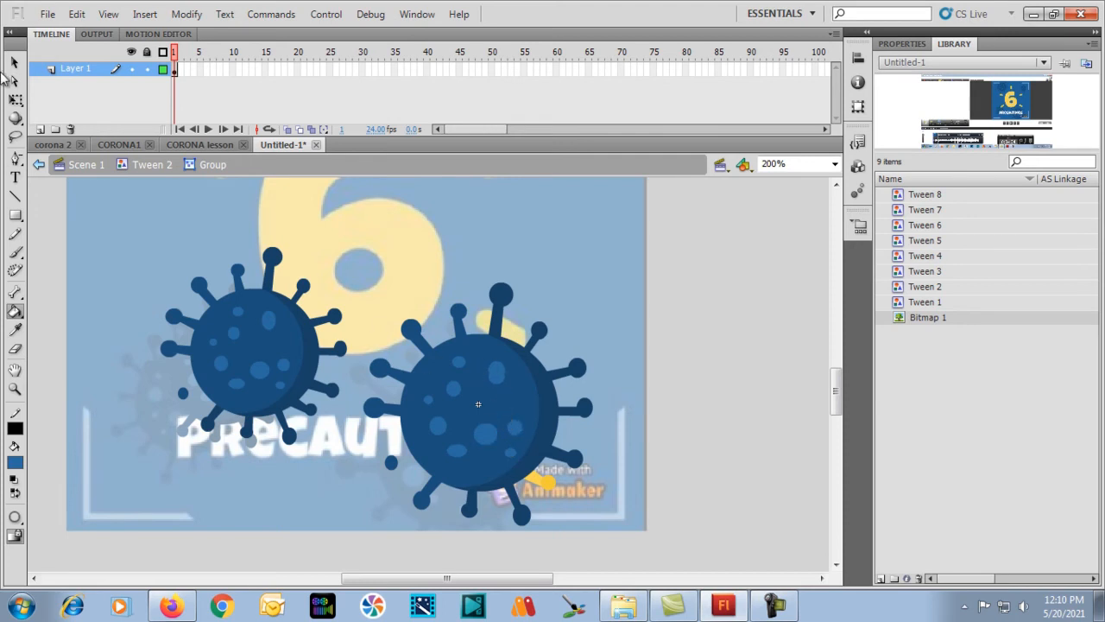
# Step: Delete the blue reference virus from the V4 virus's group
pyautogui.click(13, 63)
pyautogui.moveTo(118, 227)
pyautogui.mouseDown()
pyautogui.moveTo(288, 480)
pyautogui.moveTo(349, 516)
pyautogui.mouseUp()
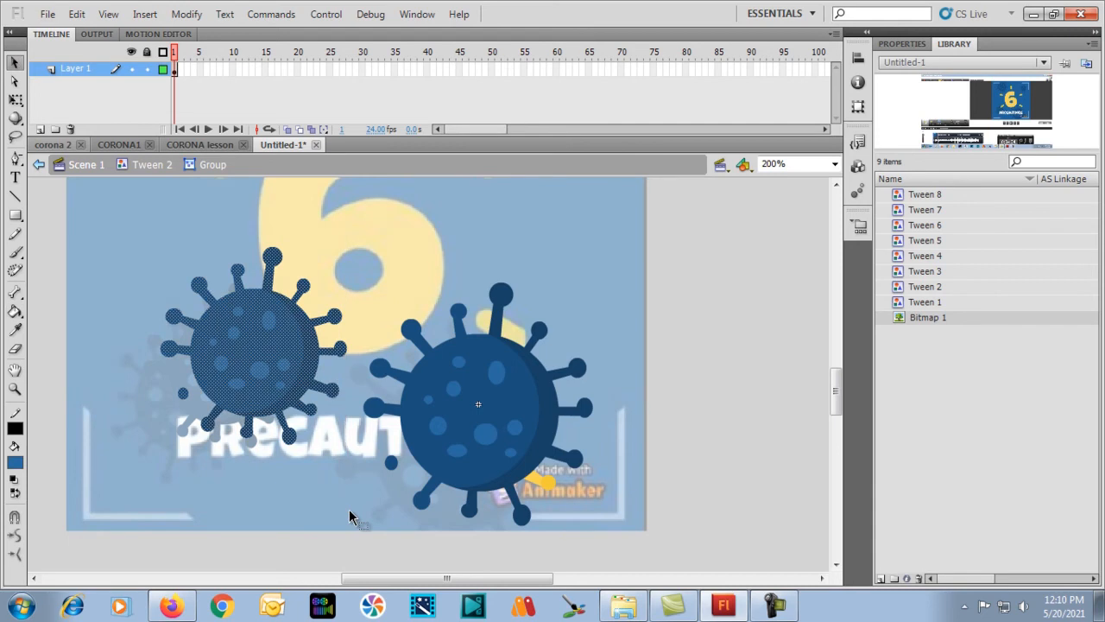
pyautogui.press('Delete')
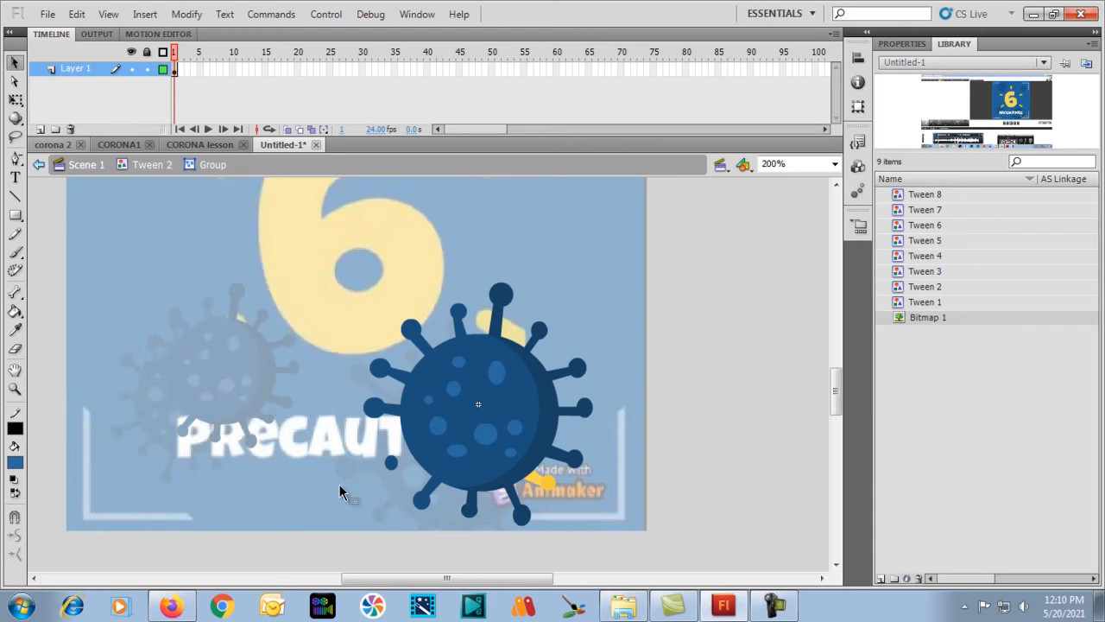
# Step: Fill the remaining yellow lower-right spike of the V4 virus with the dark shading blue and return to the main scene
pyautogui.hotkey('ctrl', '1')
pyautogui.doubleClick(227, 360)
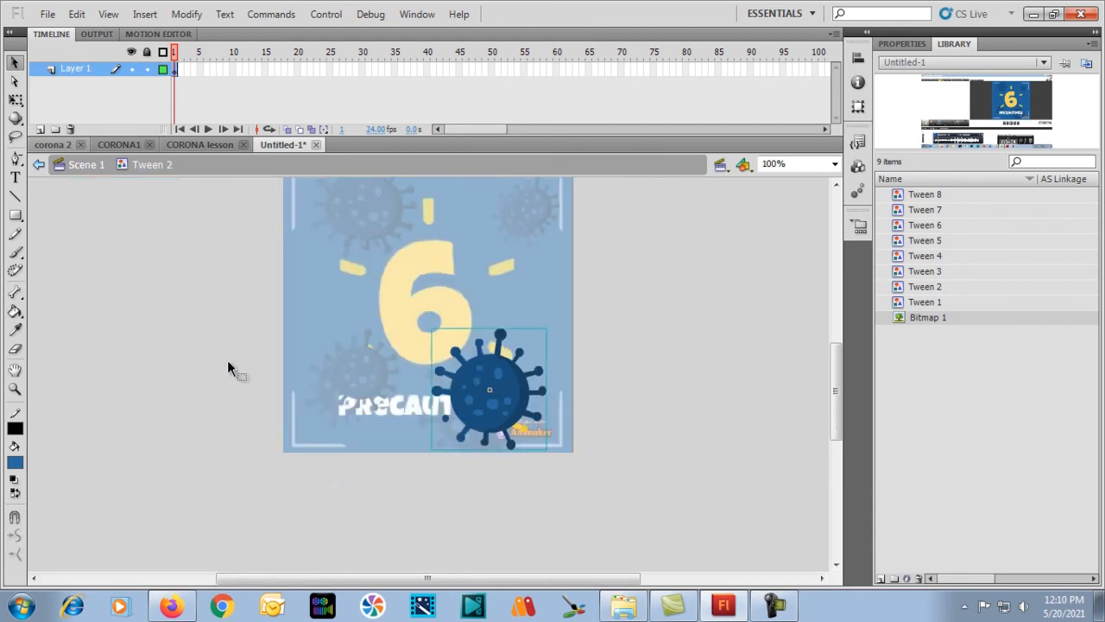
pyautogui.doubleClick(431, 418)
pyautogui.hotkey('ctrl', '=')
pyautogui.hotkey('ctrl', '=')
pyautogui.scroll(-3, 471, 422)
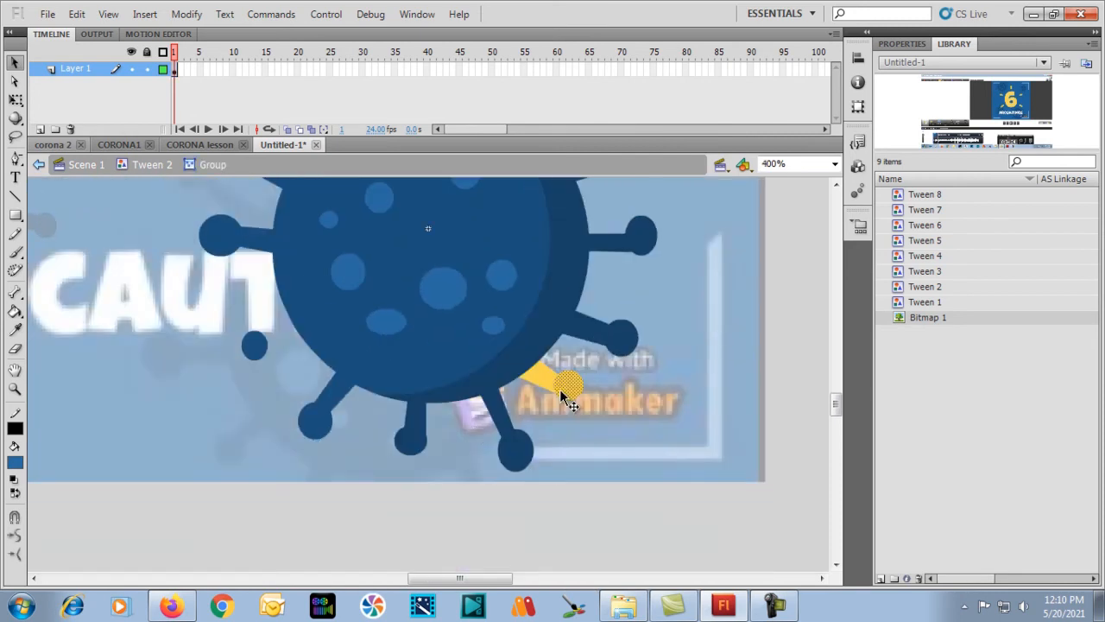
pyautogui.press('k')
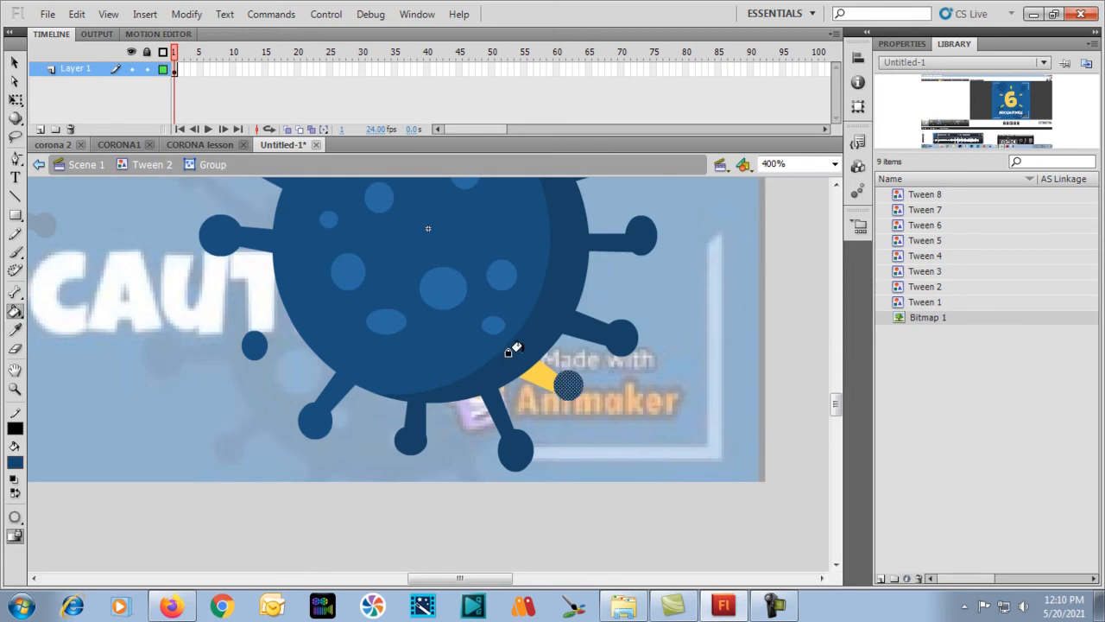
pyautogui.press('v')
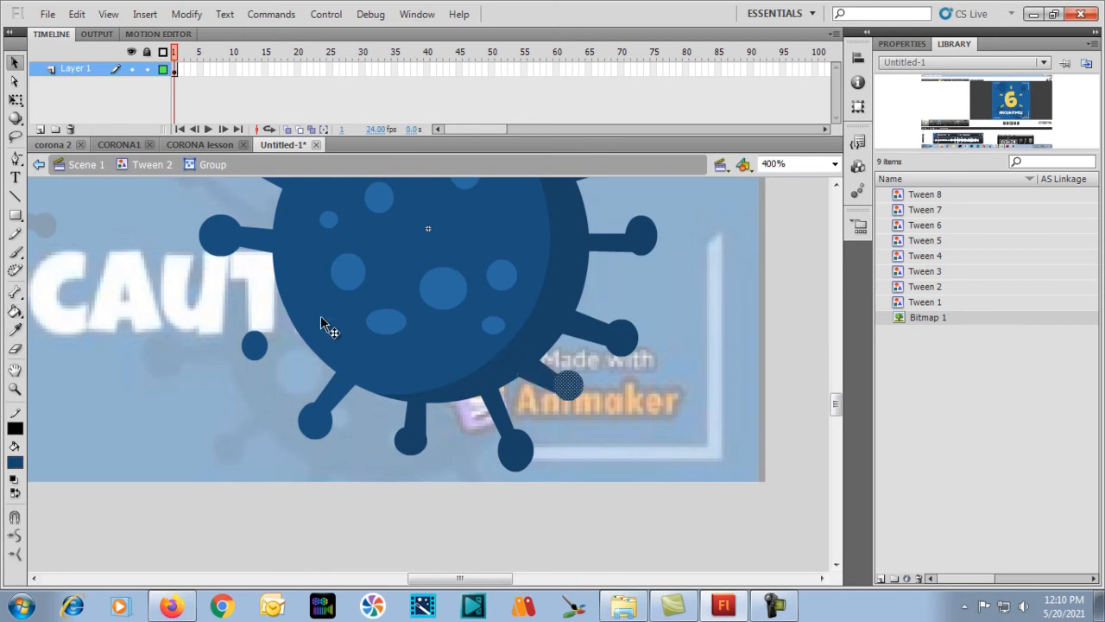
pyautogui.doubleClick(157, 319)
pyautogui.hotkey('ctrl', '-')
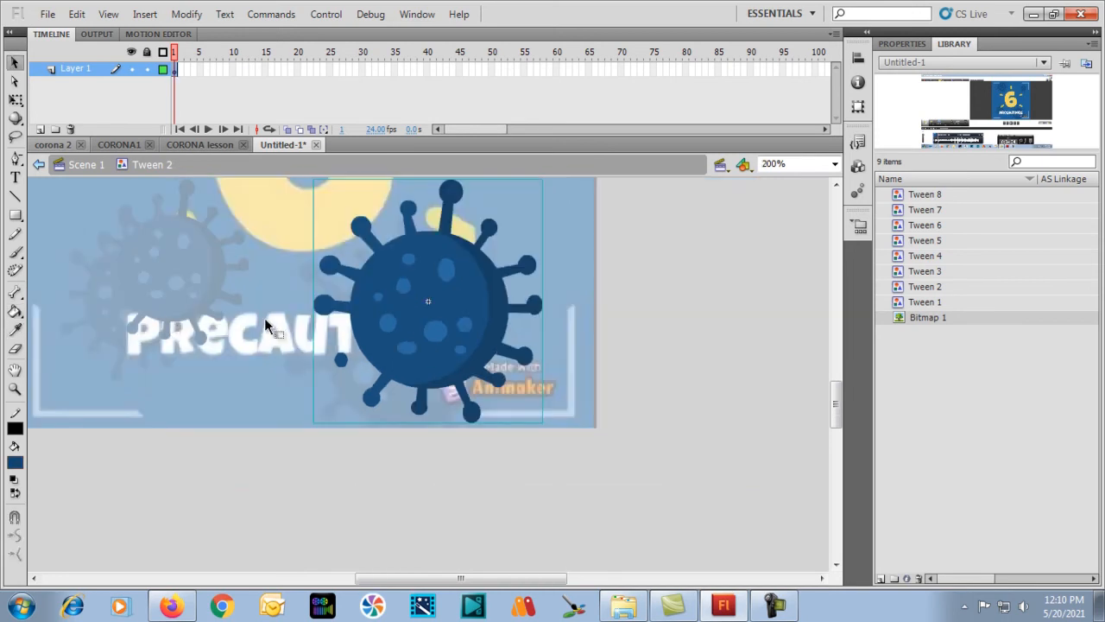
pyautogui.doubleClick(264, 320)
pyautogui.scroll(4, 272, 325)
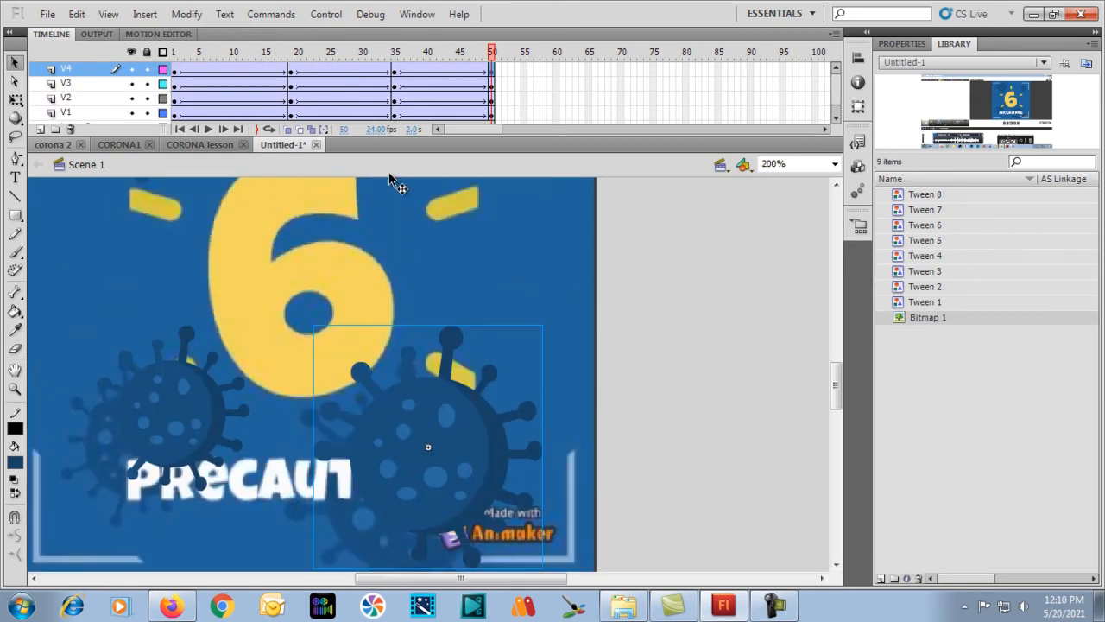
# Step: Move the playhead to frame 1 and open the yellow V4 virus's inner group with its artwork deselected
pyautogui.moveTo(497, 54); pyautogui.dragTo(174, 78)
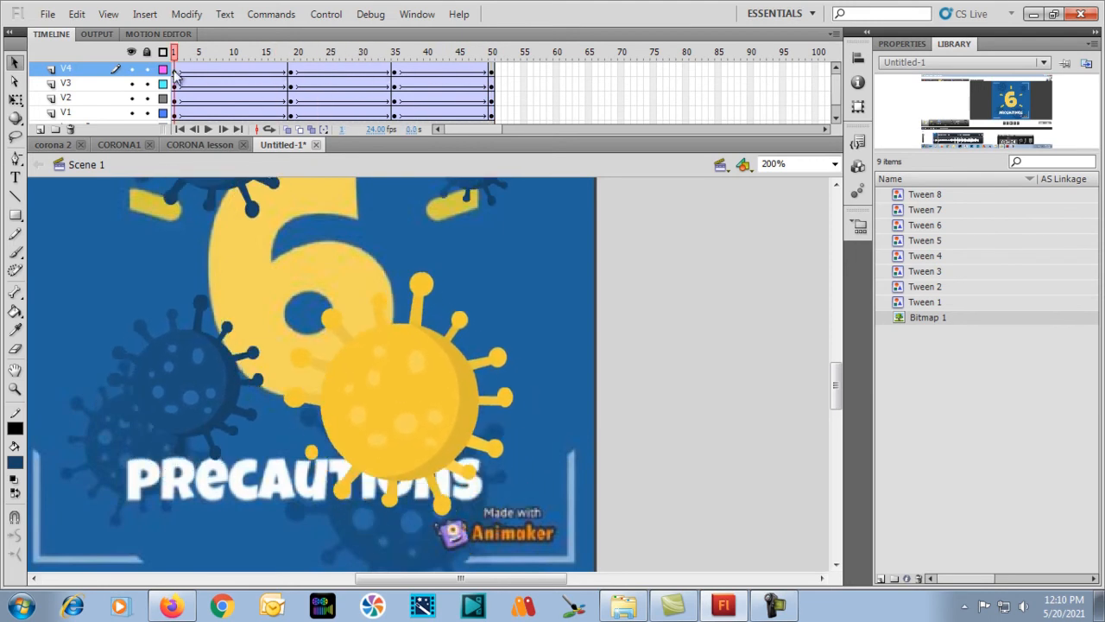
pyautogui.moveTo(175, 56)
pyautogui.mouseDown()
pyautogui.moveTo(499, 54)
pyautogui.moveTo(175, 52)
pyautogui.mouseUp()
pyautogui.click(406, 371)
pyautogui.doubleClick(414, 369)
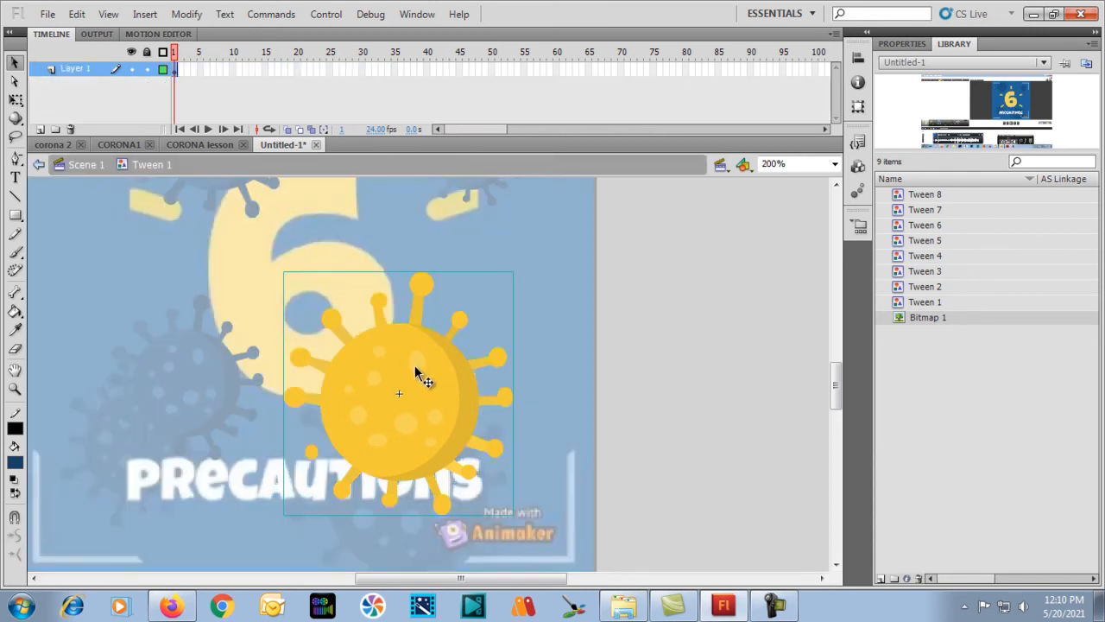
pyautogui.doubleClick(414, 373)
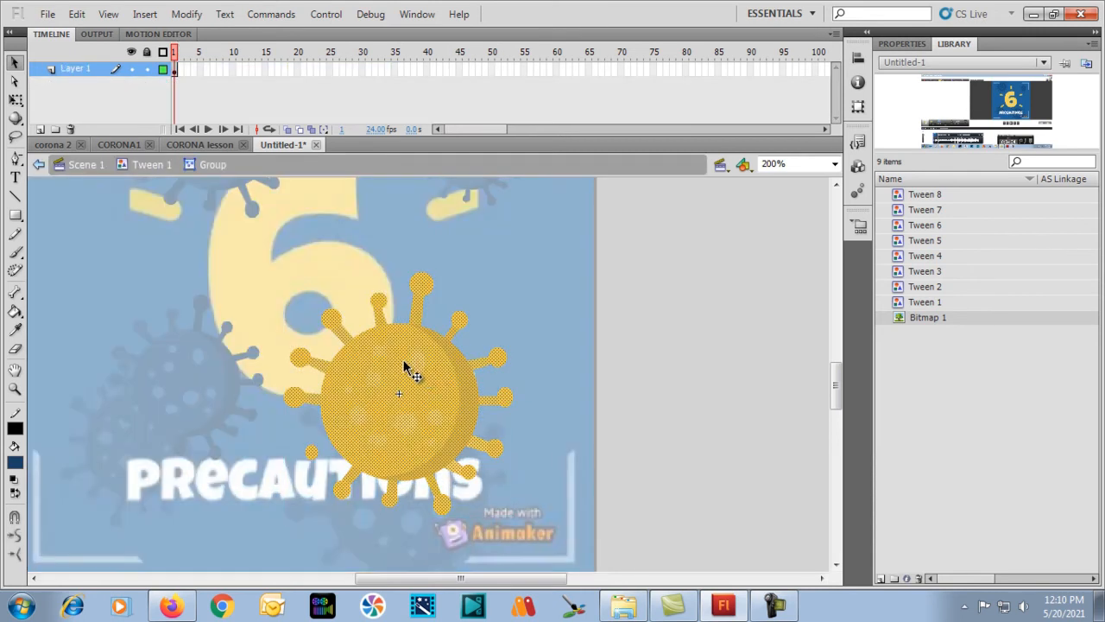
pyautogui.click(189, 283)
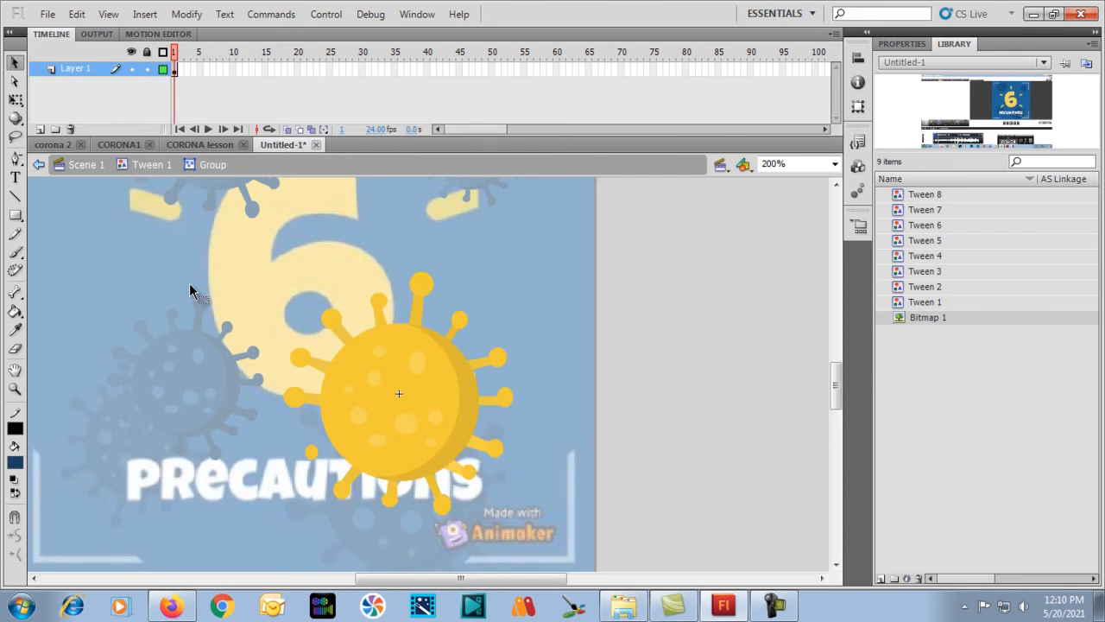
# Step: Paste the blue reference virus into the frame 1 group and position it to the left of the yellow virus
pyautogui.hotkey('ctrl', 'v')
pyautogui.moveTo(443, 371); pyautogui.dragTo(199, 390)
pyautogui.hotkey('ctrl', '=')
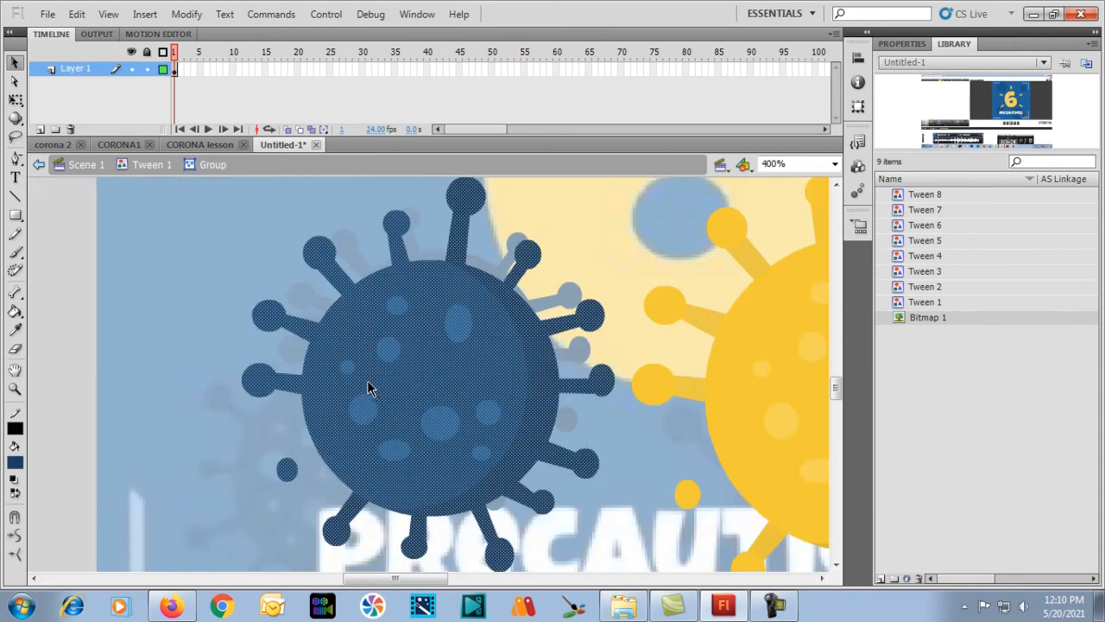
pyautogui.press('h')
pyautogui.moveTo(624, 377); pyautogui.dragTo(284, 395)
pyautogui.hotkey('ctrl', '-')
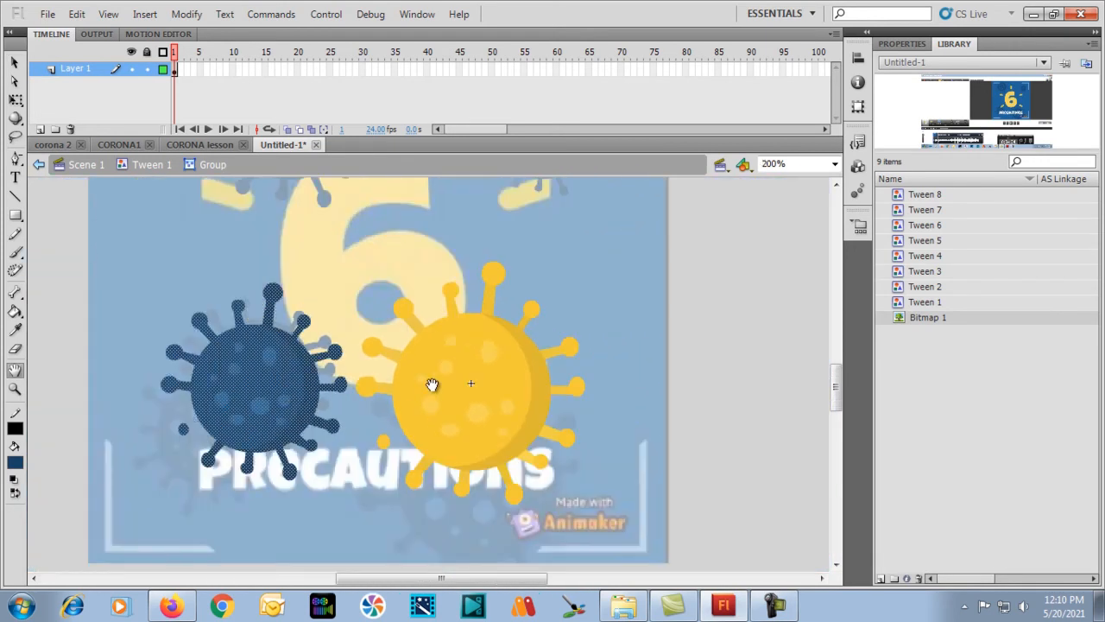
pyautogui.moveTo(432, 383); pyautogui.dragTo(404, 385)
pyautogui.press('v')
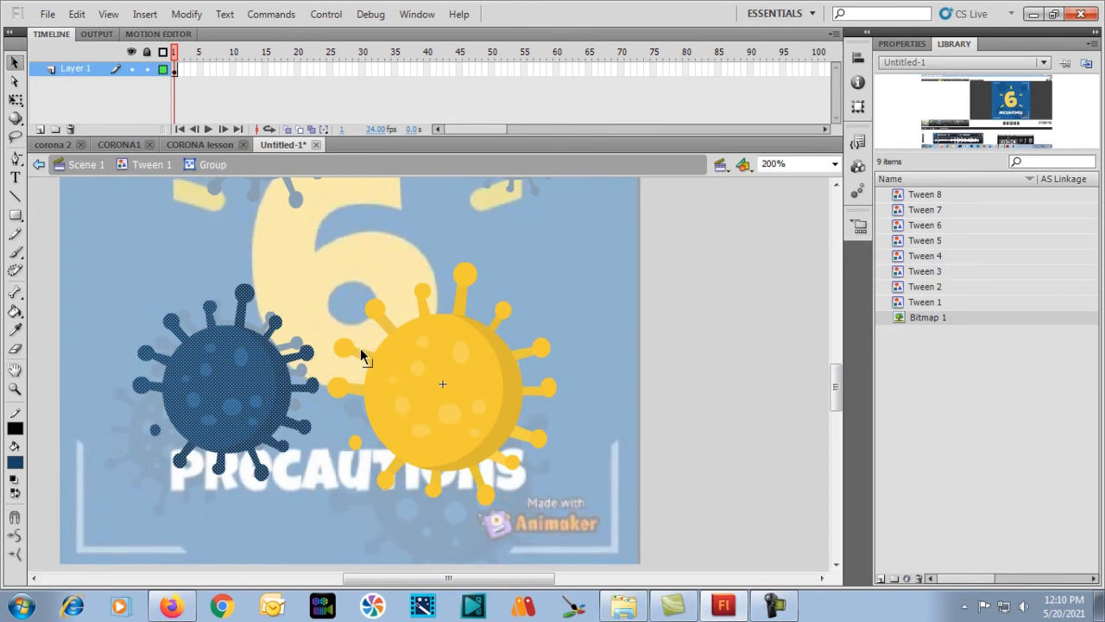
# Step: Fill the yellow virus's shaded crescent and its upper, right and bottom spikes with the dark shading blue sampled from the reference virus
pyautogui.click(336, 287)
pyautogui.press('i')
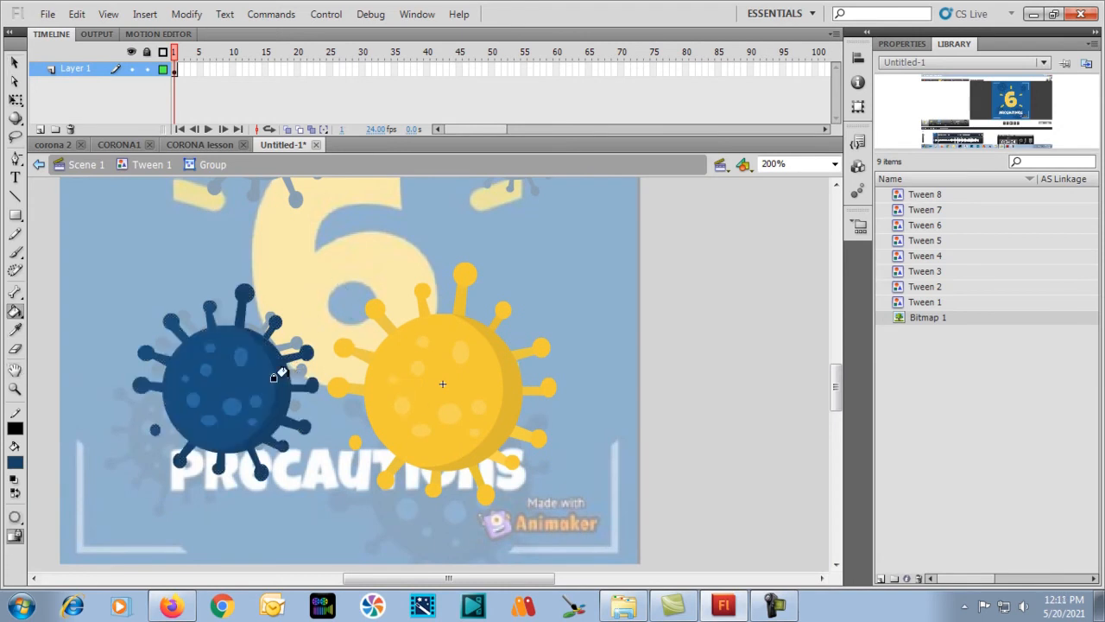
pyautogui.click(508, 385)
pyautogui.click(531, 385)
pyautogui.click(529, 347)
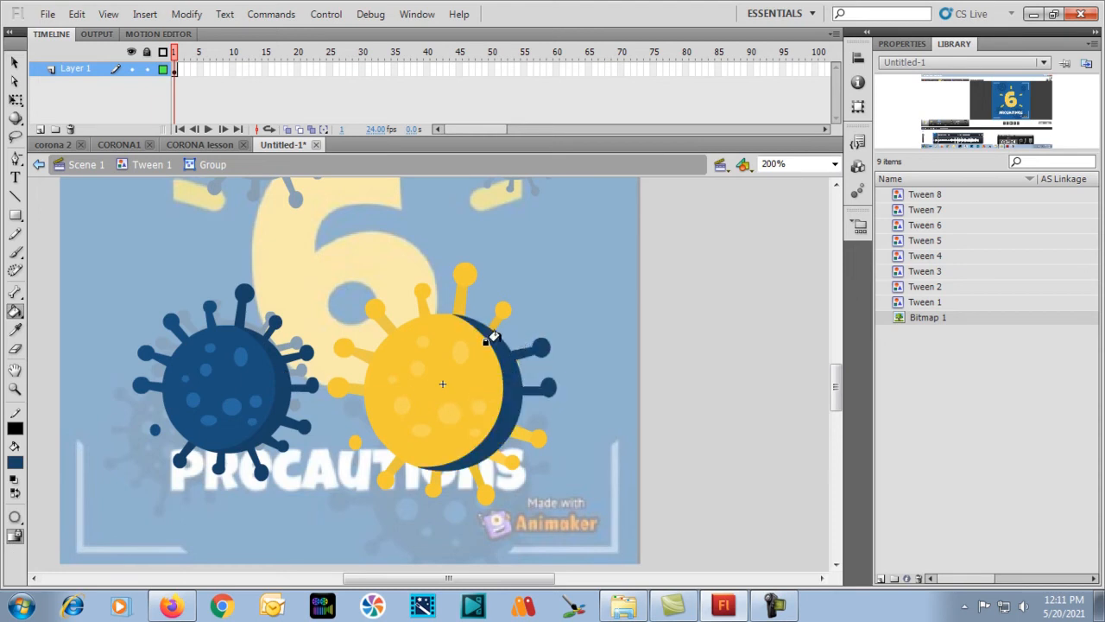
pyautogui.click(494, 312)
pyautogui.click(455, 295)
pyautogui.click(463, 277)
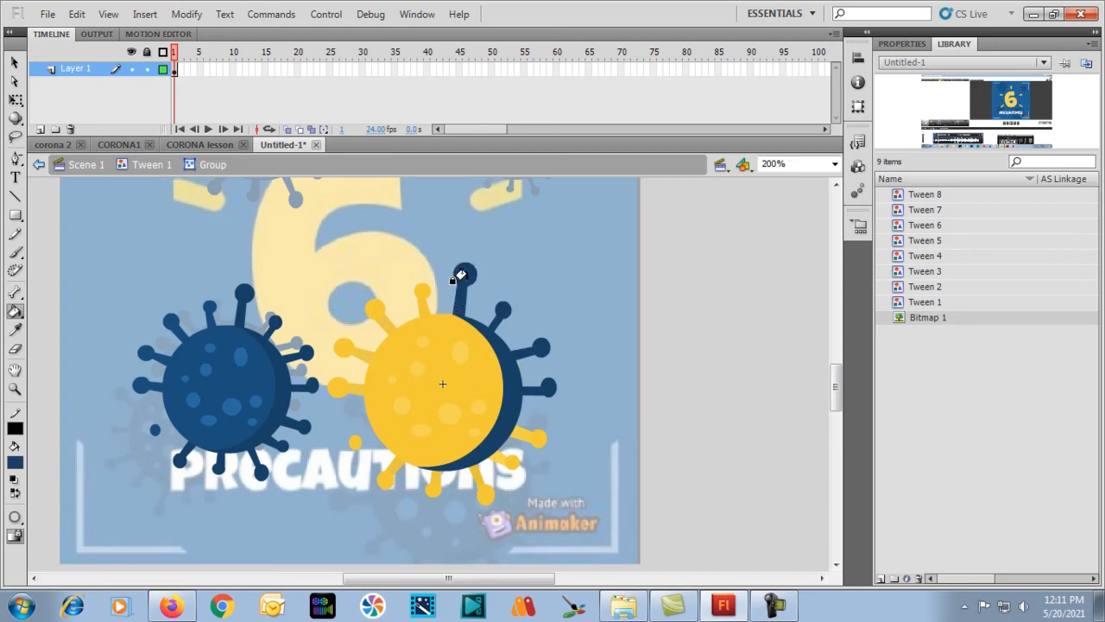
pyautogui.click(528, 431)
pyautogui.click(509, 456)
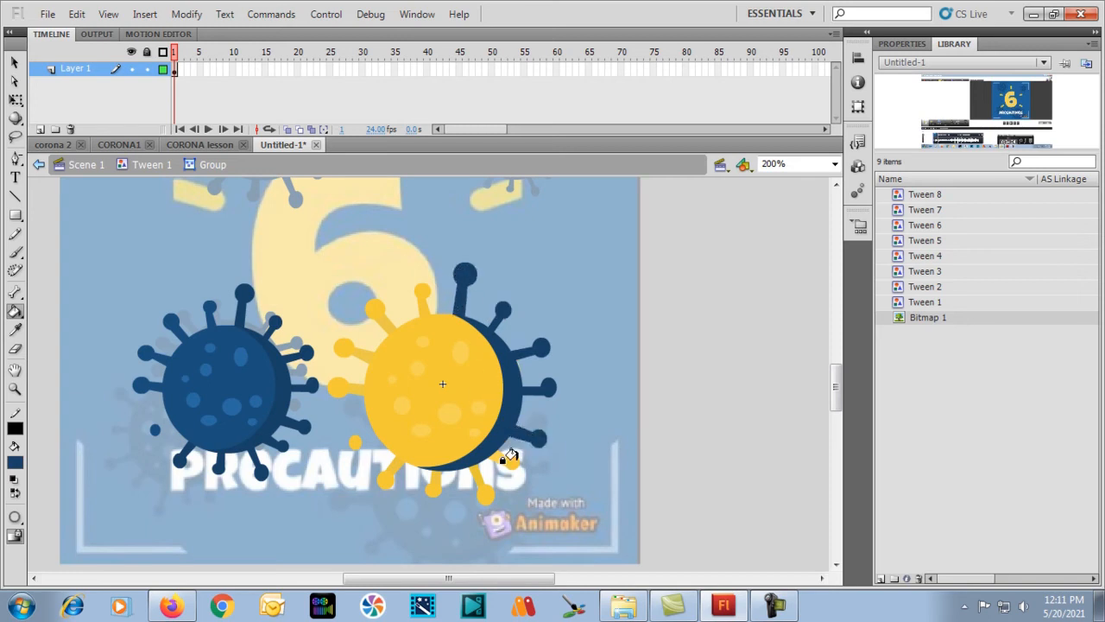
pyautogui.click(480, 490)
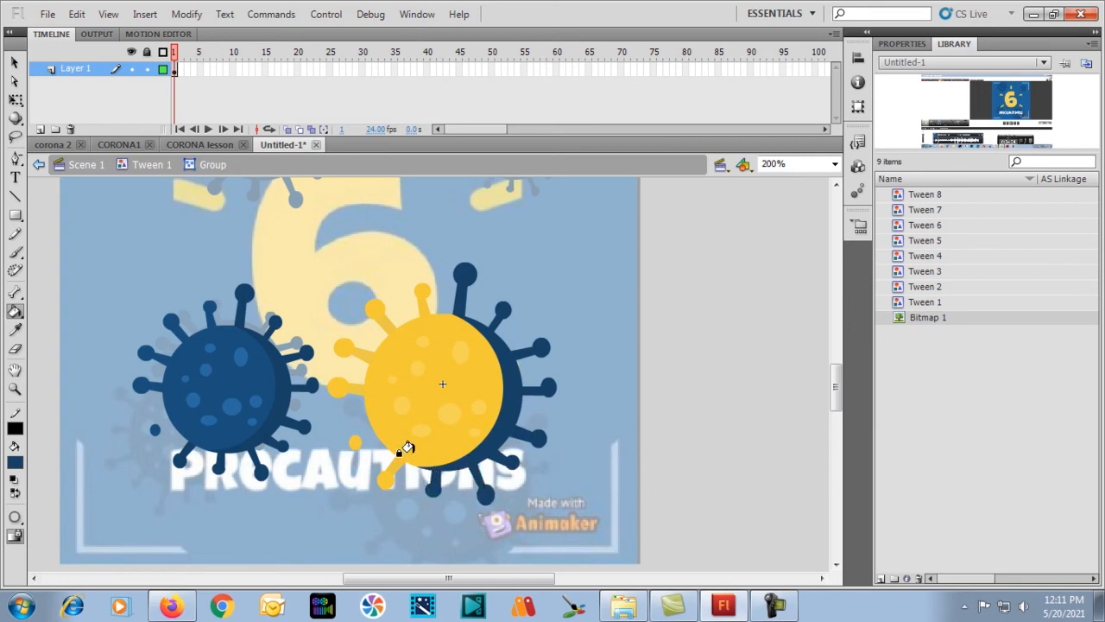
# Step: Sample the reference virus's body blue and fill the yellow virus's main body with it
pyautogui.press('i')
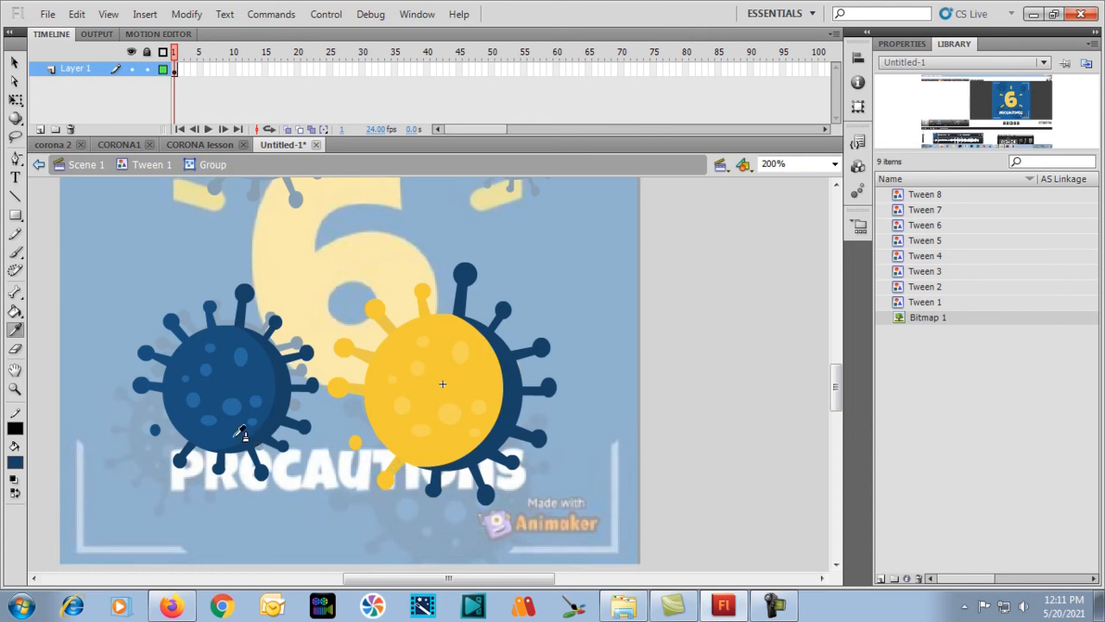
pyautogui.click(239, 437)
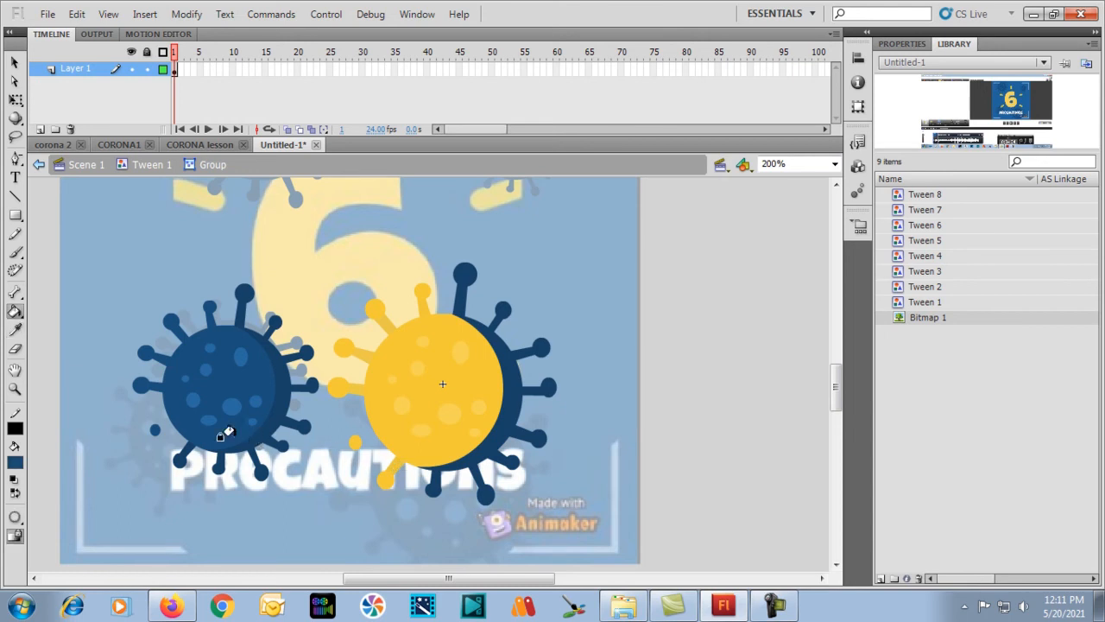
pyautogui.click(378, 437)
# Step: Fill the remaining yellow spikes and the small detached dot on the virus's left side with the body blue
pyautogui.press('i')
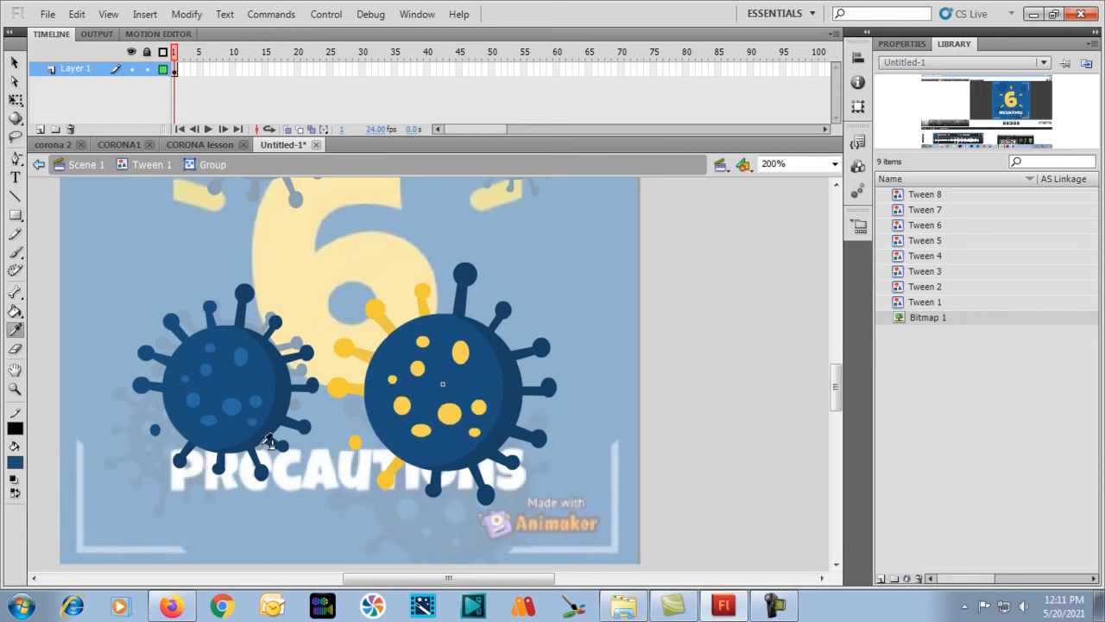
pyautogui.click(388, 458)
pyautogui.click(386, 462)
pyautogui.click(354, 442)
pyautogui.click(335, 386)
pyautogui.click(349, 387)
pyautogui.click(345, 349)
pyautogui.click(382, 321)
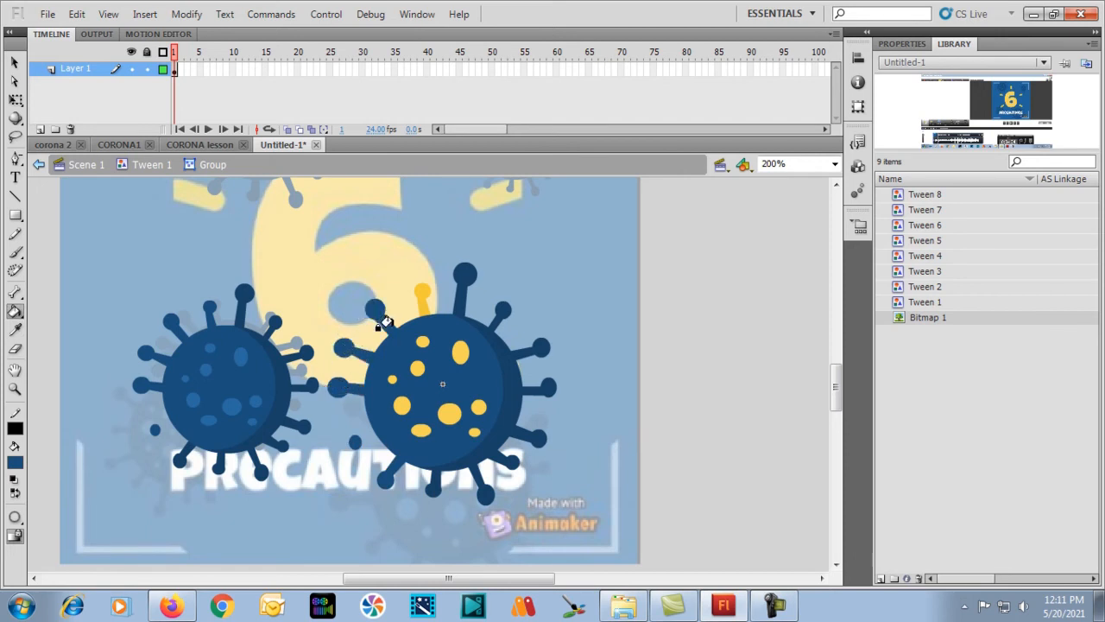
pyautogui.click(415, 295)
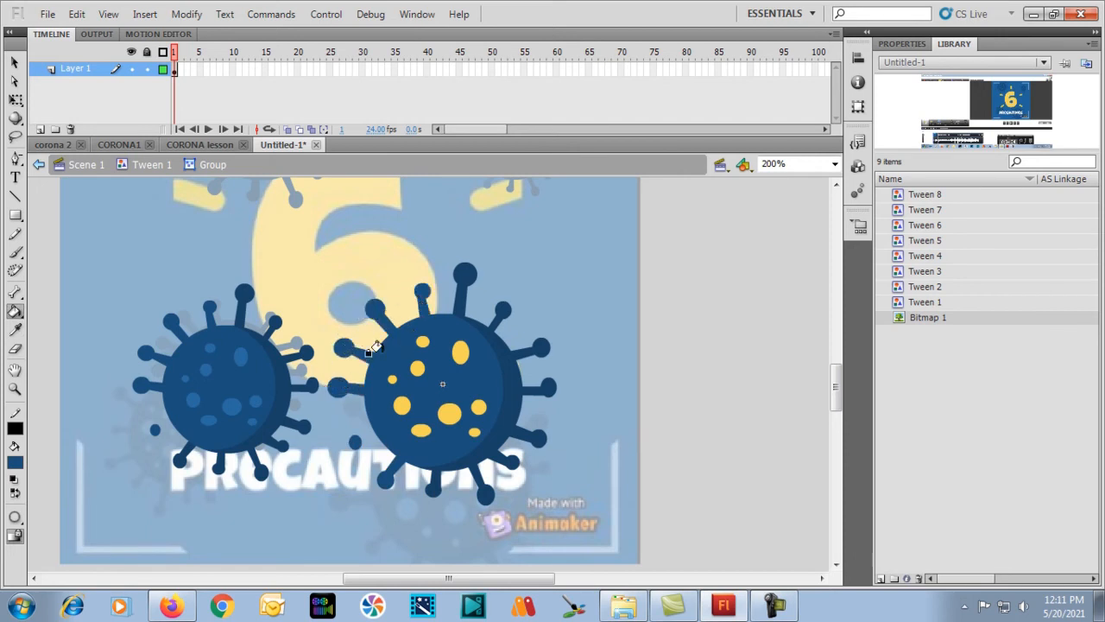
# Step: Fill all the yellow spots on the virus's body with the reference's lighter blue, undoing the stray fill of the body
pyautogui.click(420, 339)
pyautogui.click(416, 366)
pyautogui.click(386, 375)
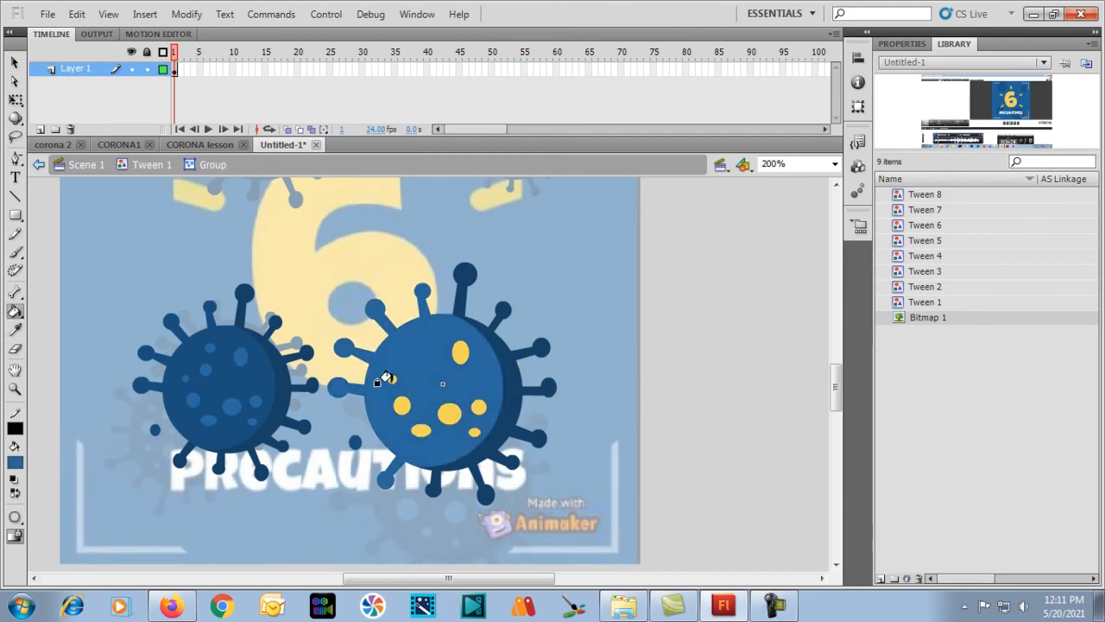
pyautogui.hotkey('ctrl', 'z')
pyautogui.click(391, 379)
pyautogui.click(401, 406)
pyautogui.click(419, 429)
pyautogui.click(449, 413)
pyautogui.click(458, 353)
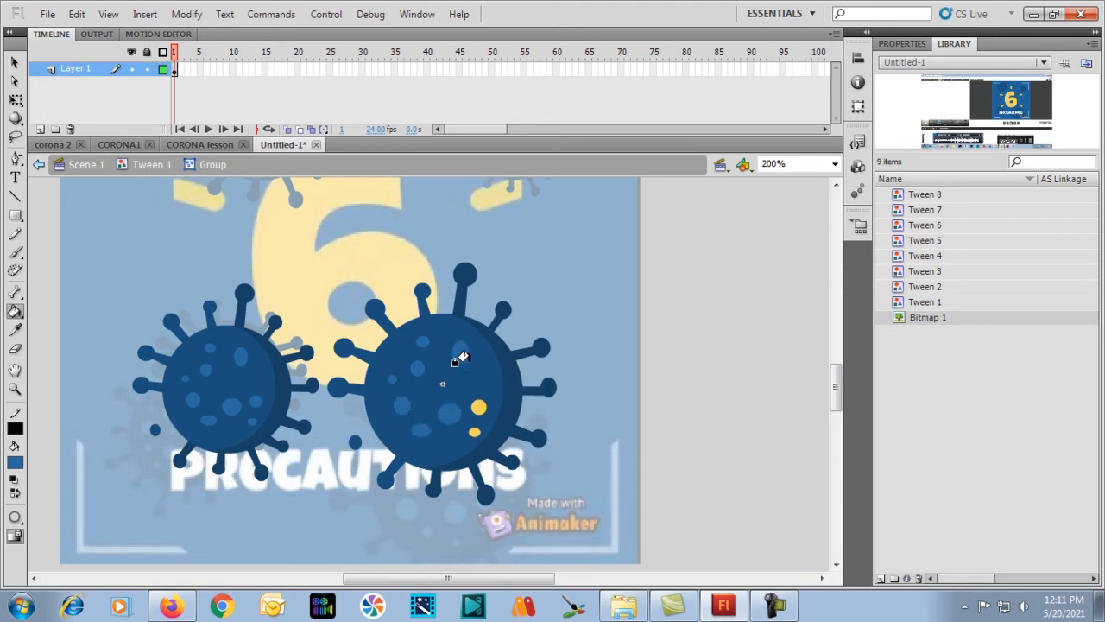
pyautogui.click(476, 404)
pyautogui.click(464, 431)
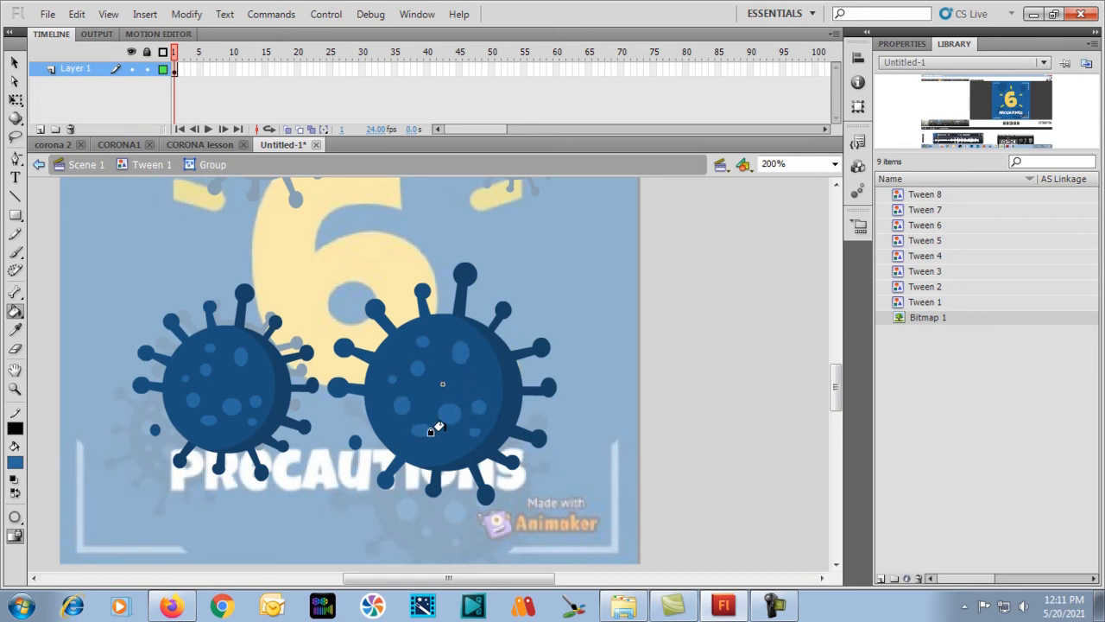
# Step: Delete the blue reference virus from the frame 1 group and return to the main scene
pyautogui.press('v')
pyautogui.moveTo(101, 252); pyautogui.dragTo(323, 521)
pyautogui.press('Delete')
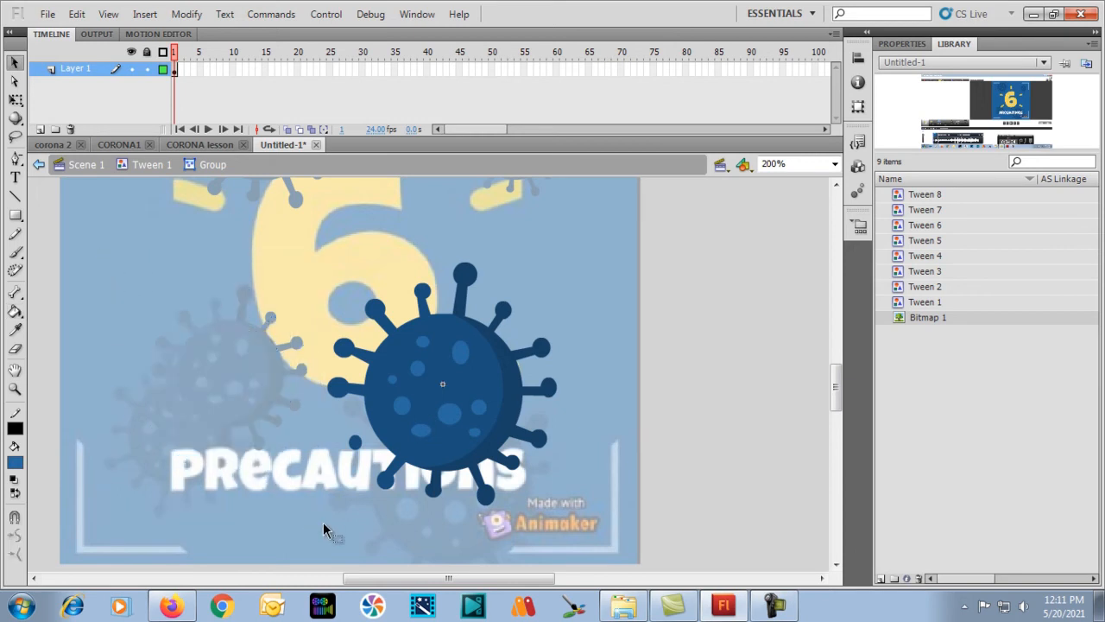
pyautogui.click(93, 167)
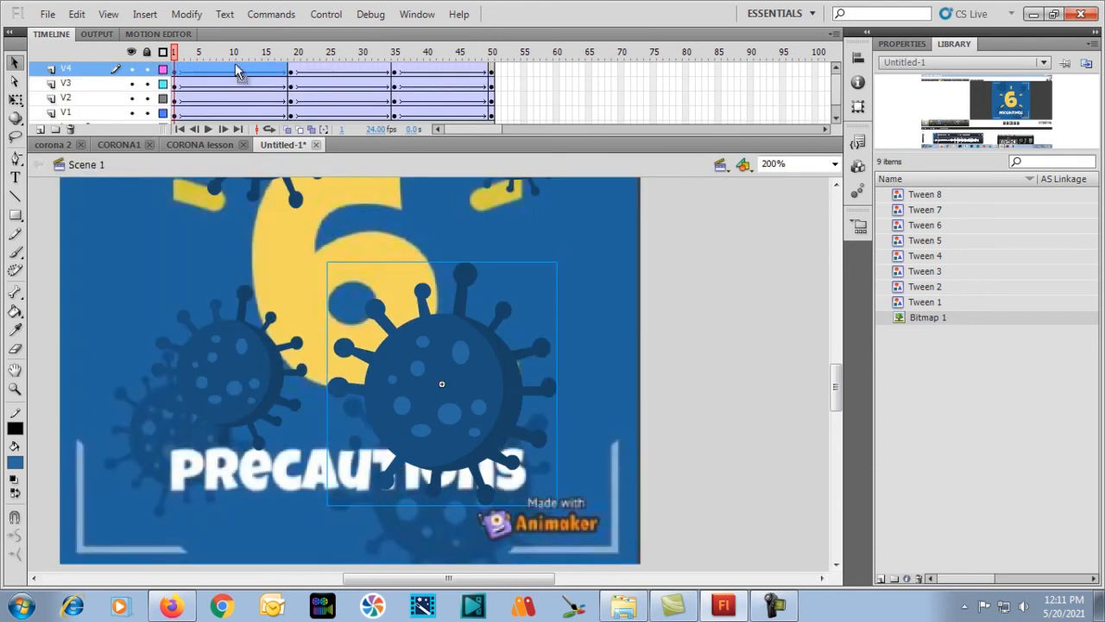
# Step: View the stage at 100% and play the timeline to check the recolored viruses' animation
pyautogui.moveTo(183, 54); pyautogui.dragTo(83, 37)
pyautogui.hotkey('ctrl', '1')
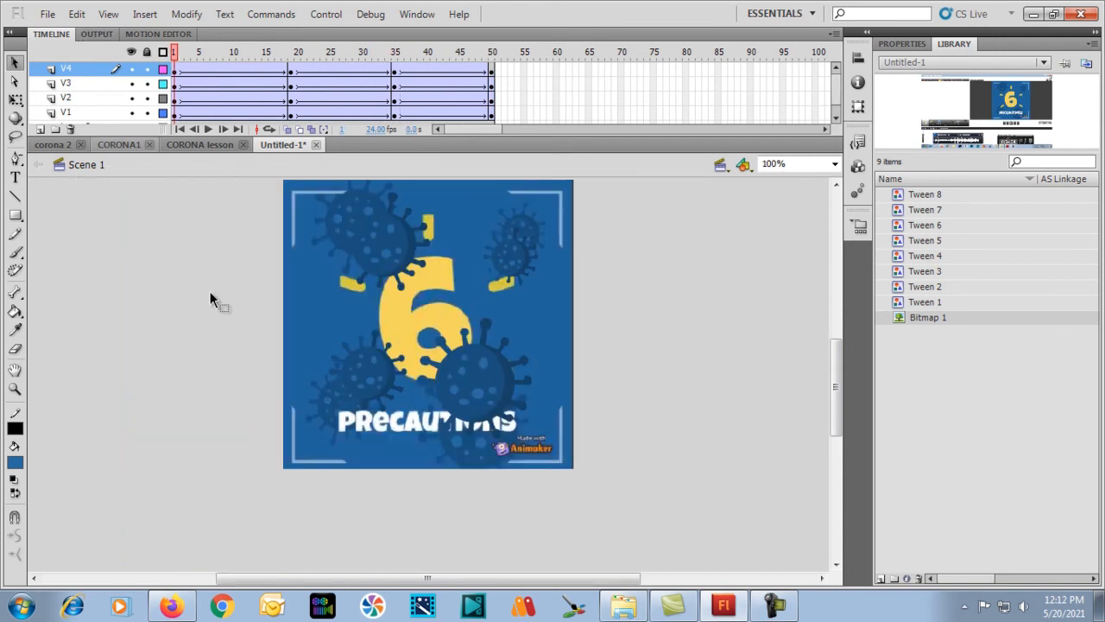
pyautogui.press('Return')
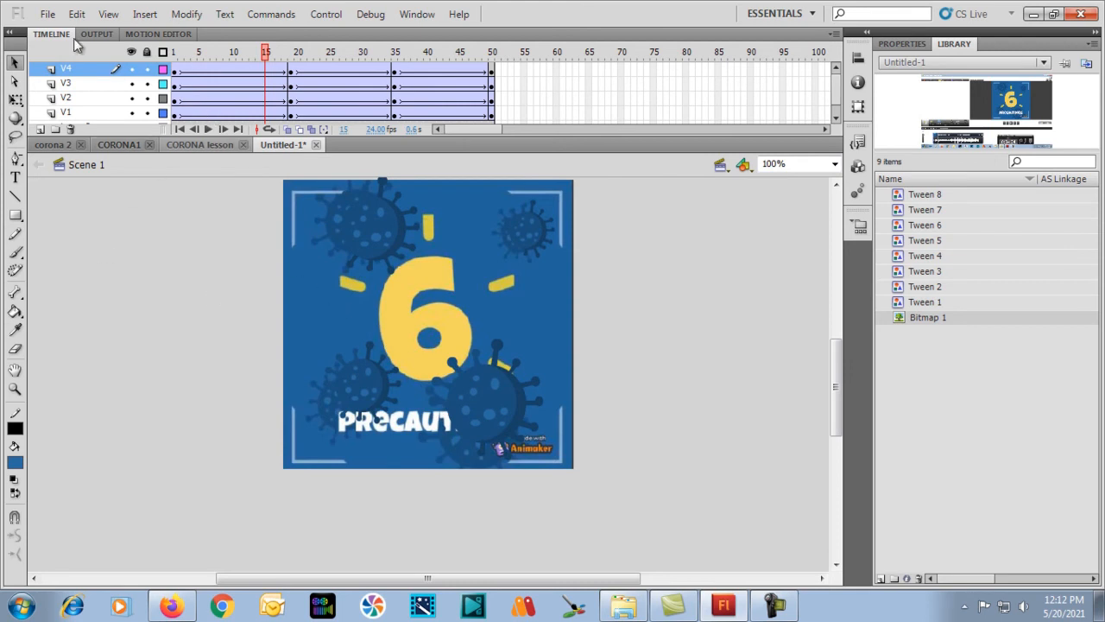
# Step: Save the document as "corona lesson2" in the restorent animatin folder
pyautogui.click(48, 15)
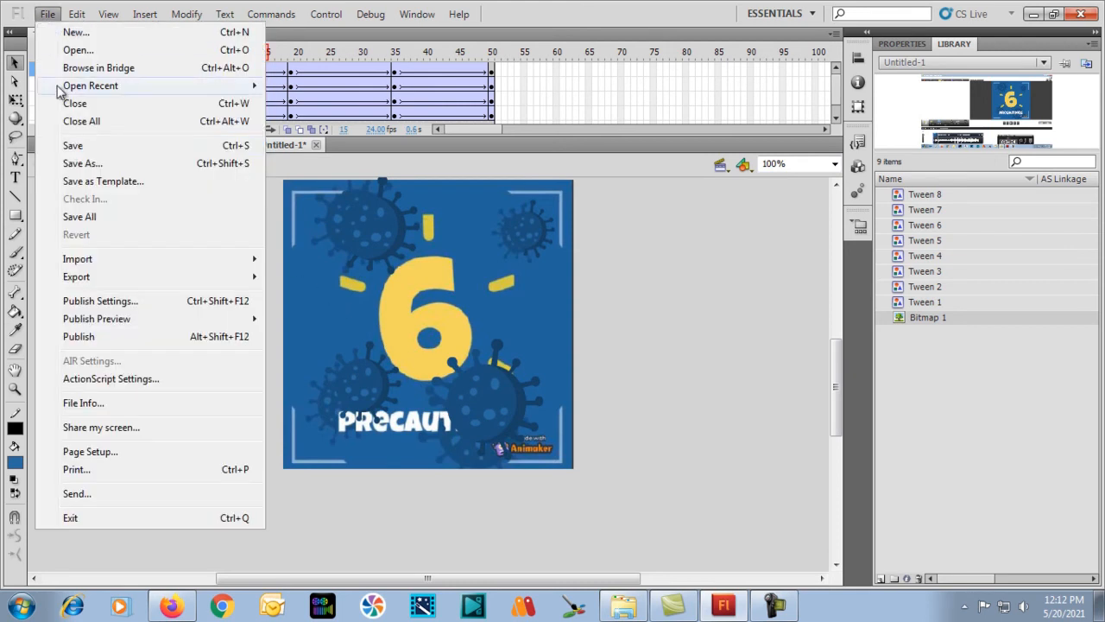
pyautogui.click(80, 163)
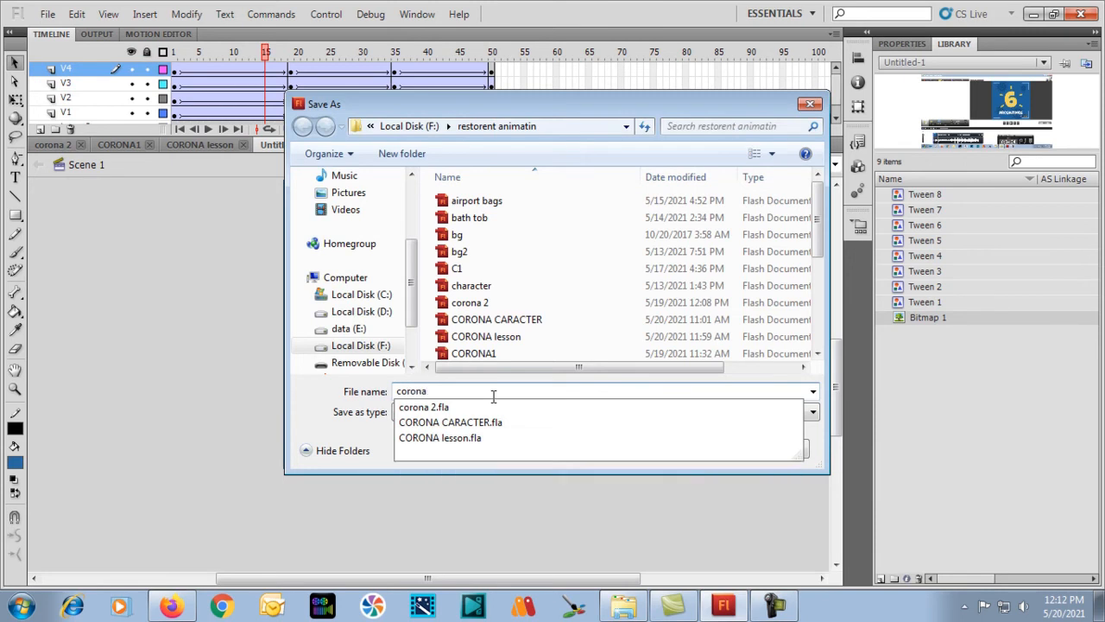
pyautogui.write('lesson2')
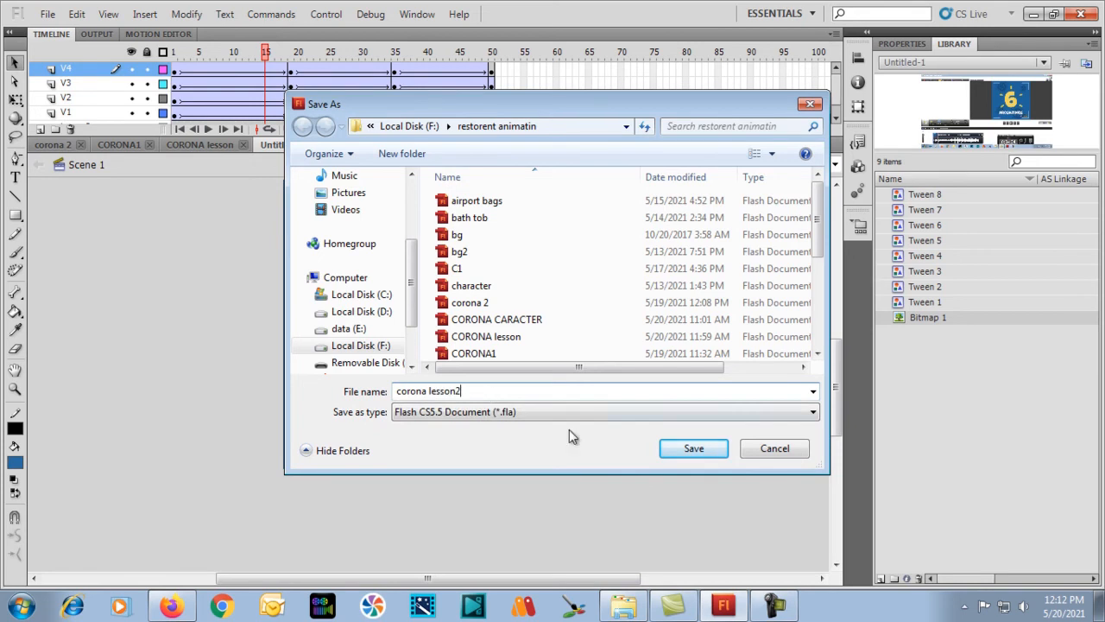
pyautogui.click(673, 451)
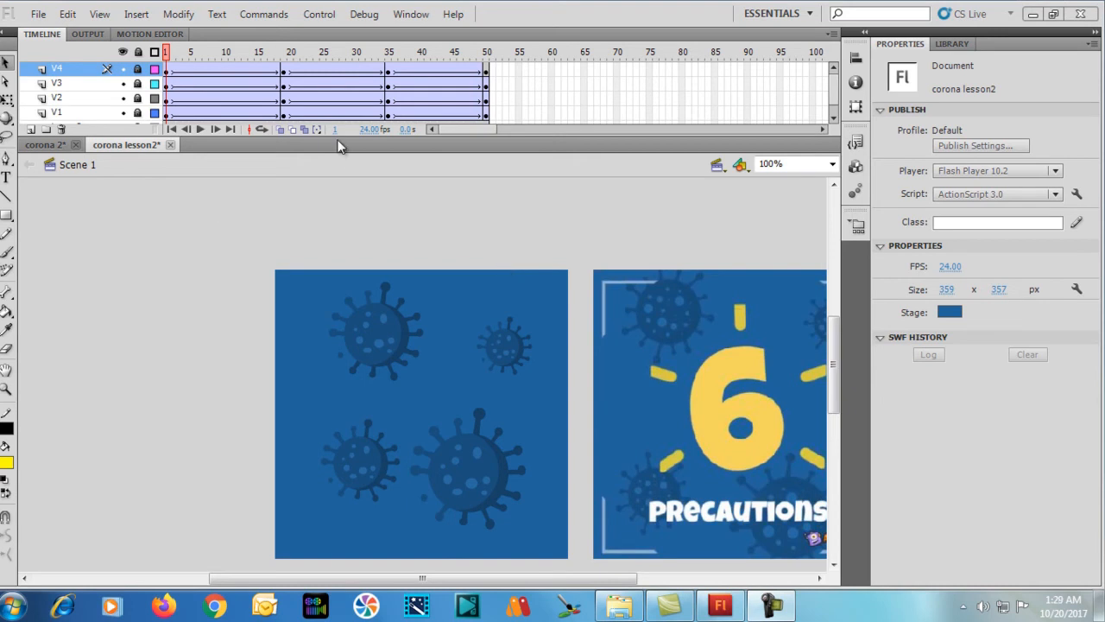
# Step: Scrub through the timeline to review the four viruses' motion and compare the stage with the full reference image
pyautogui.moveTo(168, 56); pyautogui.dragTo(334, 84)
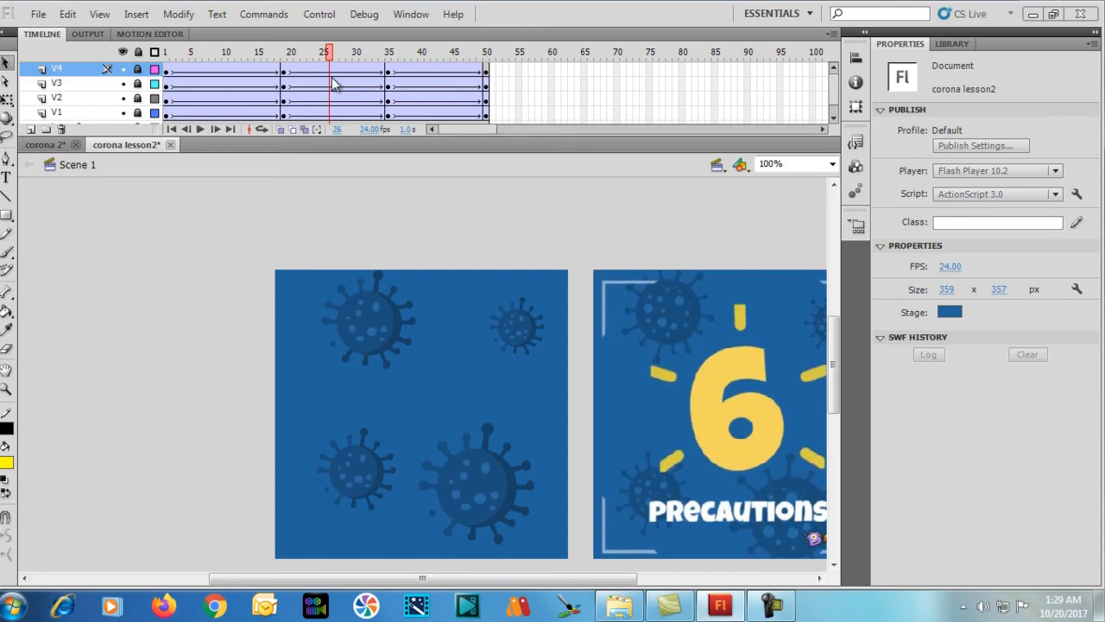
pyautogui.moveTo(334, 84); pyautogui.dragTo(300, 123)
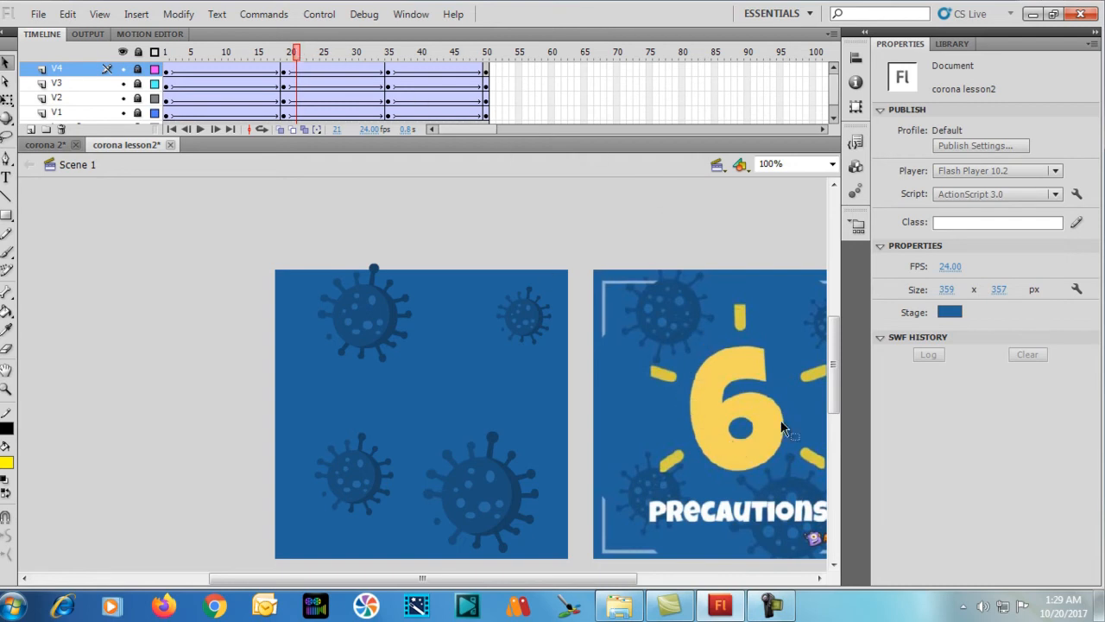
pyautogui.moveTo(551, 579); pyautogui.dragTo(603, 582)
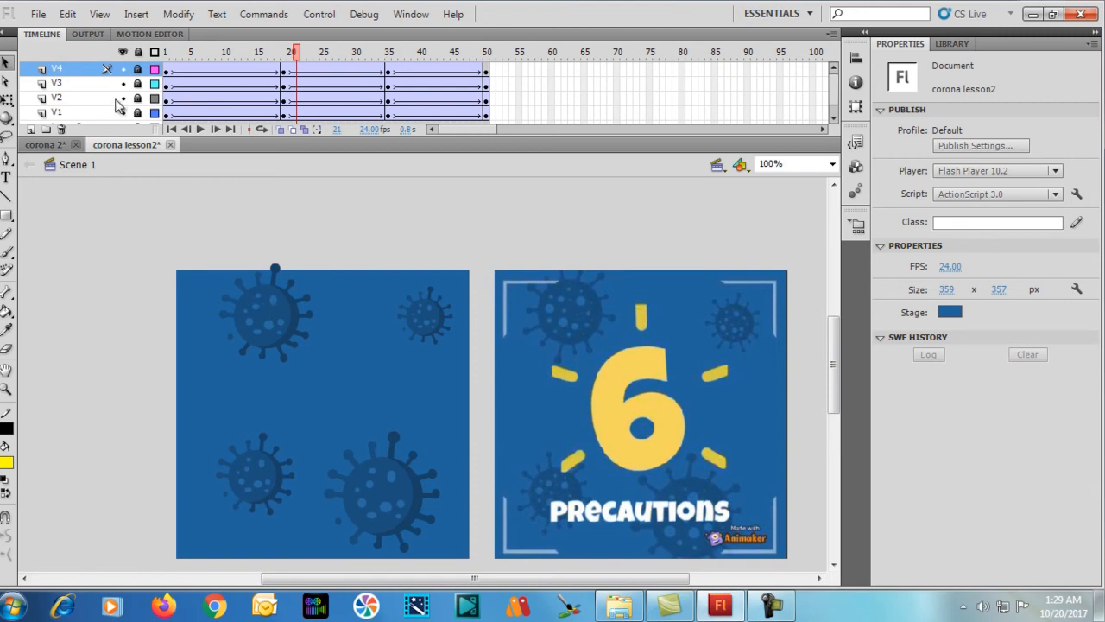
pyautogui.scroll(-1, 119, 105)
pyautogui.scroll(1, 118, 106)
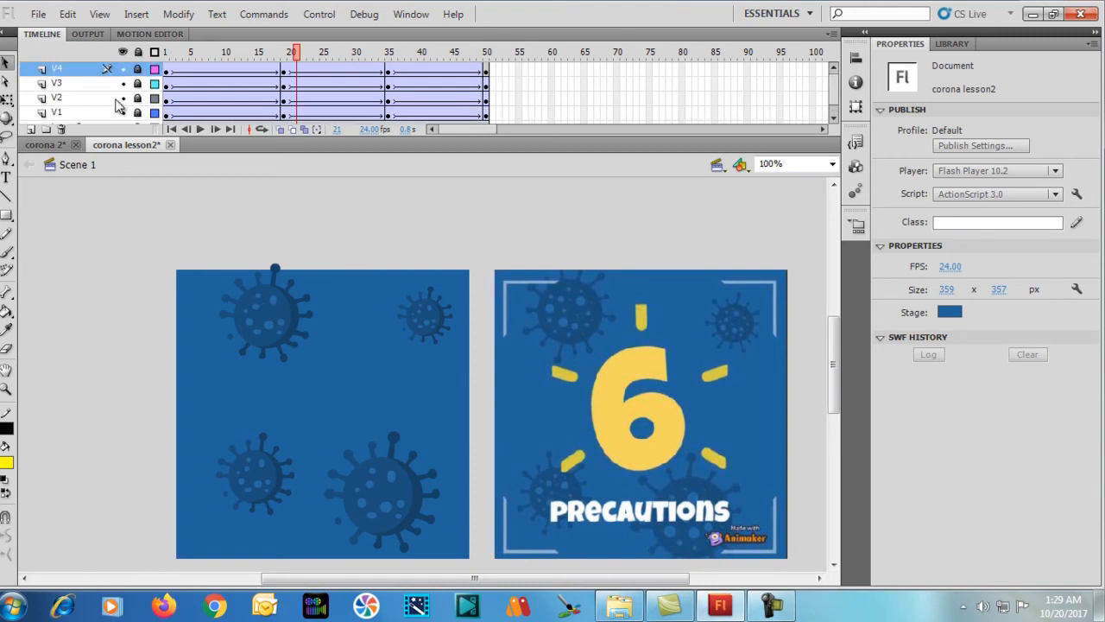
# Step: Add a new layer above V4 and select its first frame
pyautogui.click(30, 130)
pyautogui.click(165, 70)
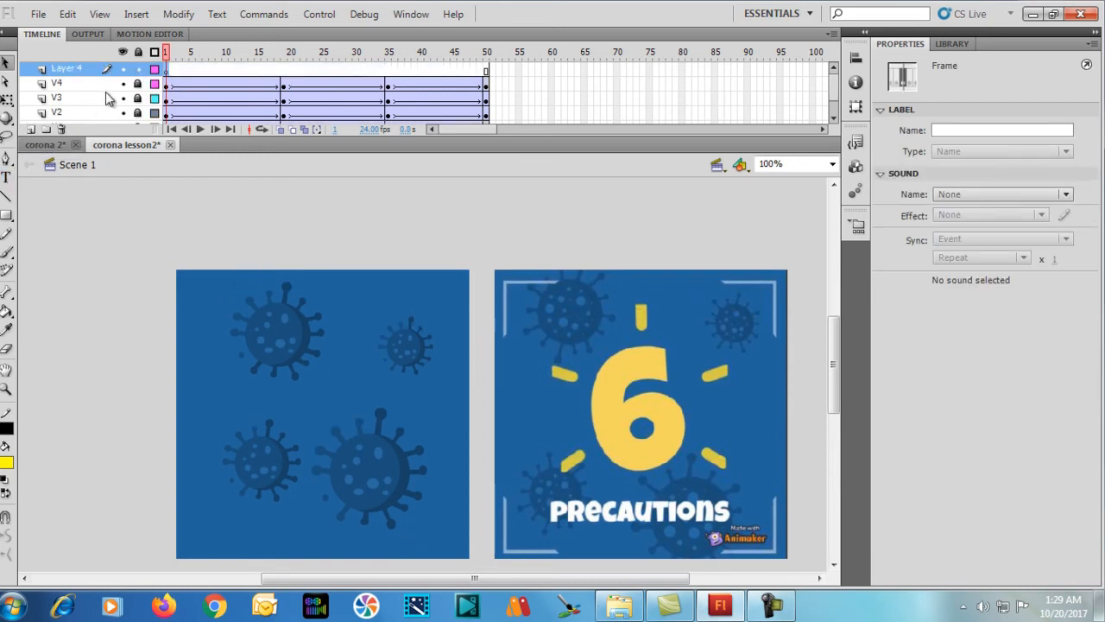
pyautogui.scroll(-3, 118, 117)
pyautogui.scroll(3, 118, 117)
# Step: Draw a text box near the middle of the stage and enter "6" in yellow Microsoft New Tai Lue Bold
pyautogui.click(6, 177)
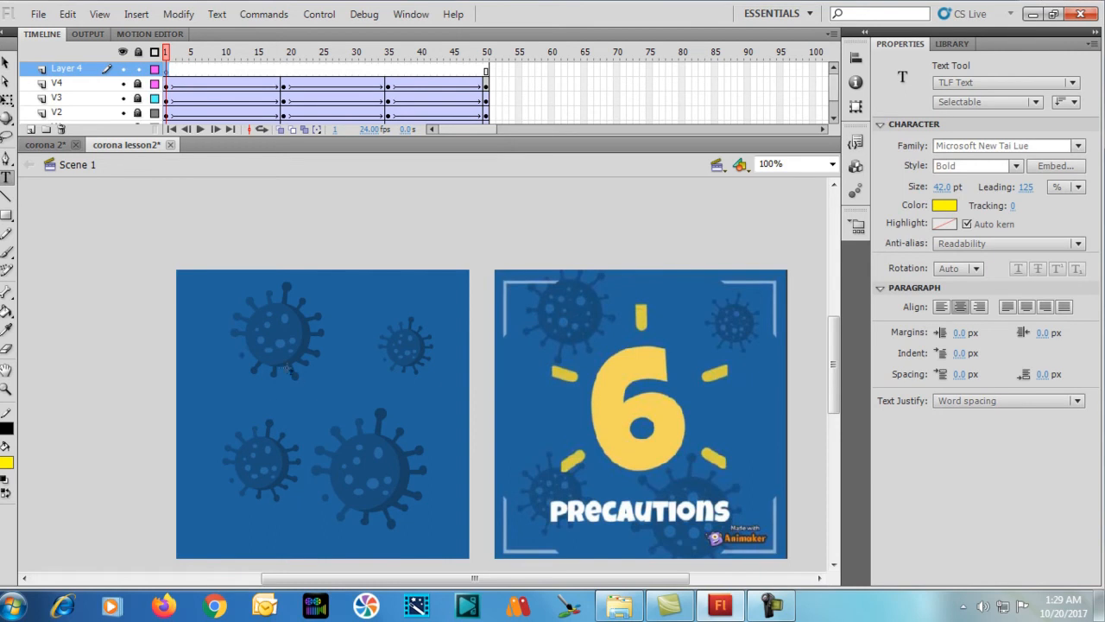
pyautogui.moveTo(313, 394); pyautogui.dragTo(391, 486)
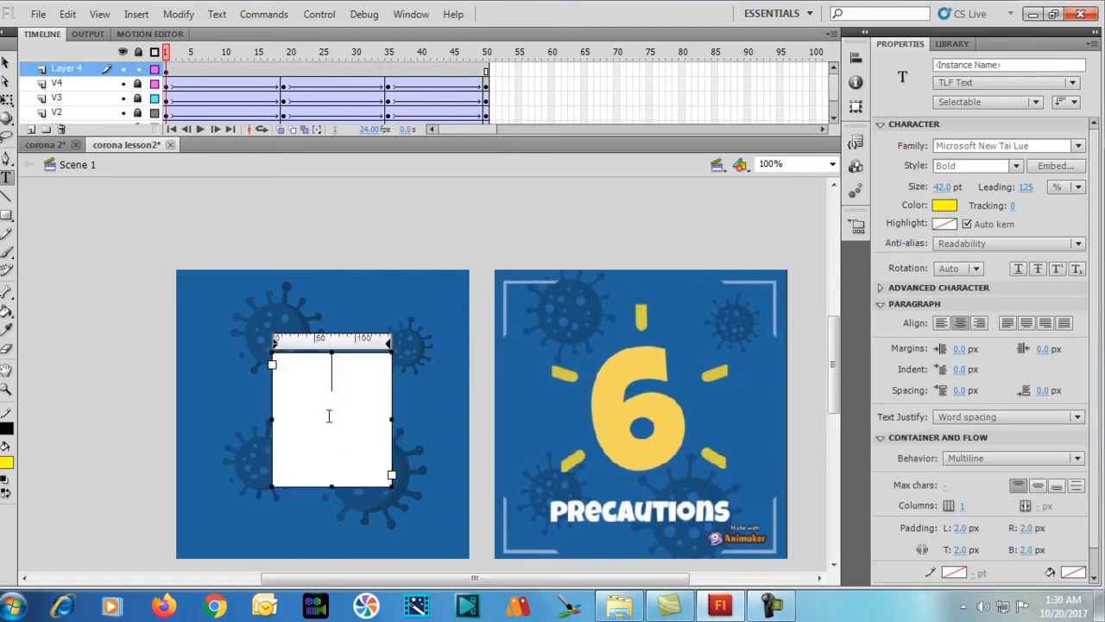
pyautogui.write('6')
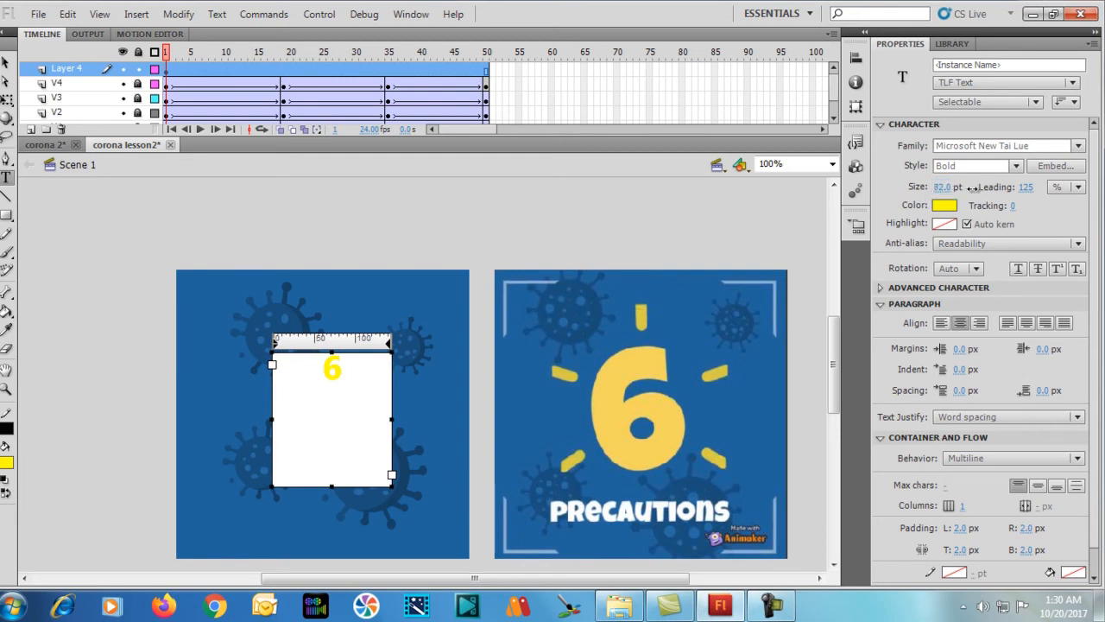
# Step: Set the font size of the "6" to 179 pt
pyautogui.moveTo(352, 371); pyautogui.dragTo(325, 370)
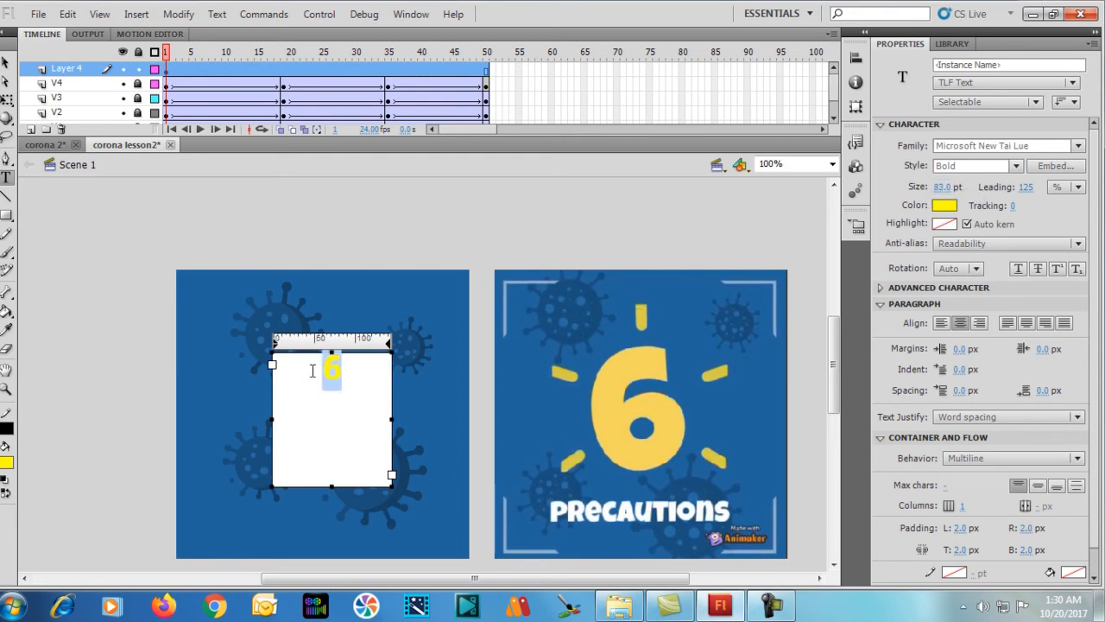
pyautogui.click(942, 187)
pyautogui.moveTo(975, 187); pyautogui.dragTo(1042, 166)
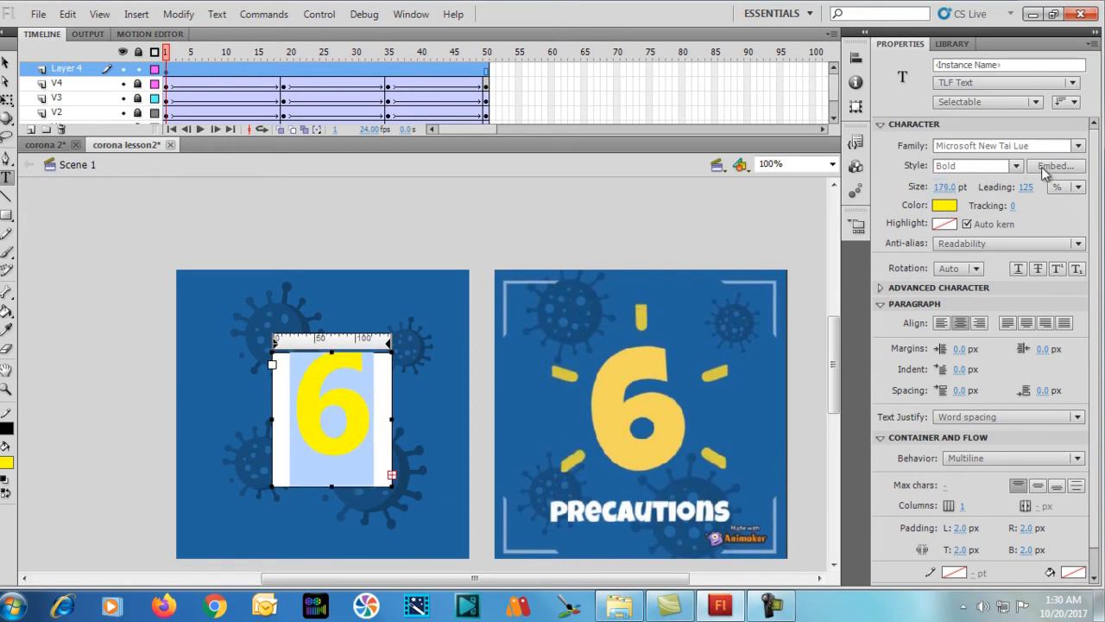
# Step: Enlarge the text box of the "6" to about 187 by 207 px and position it at about X 96, Y 85
pyautogui.click(6, 63)
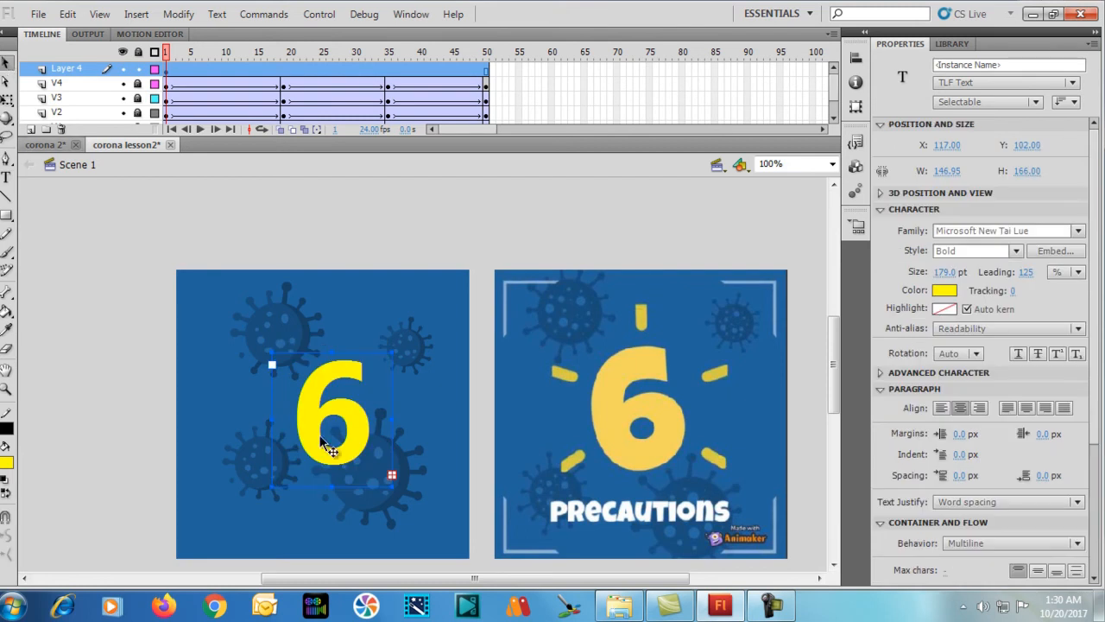
pyautogui.moveTo(311, 412)
pyautogui.mouseDown()
pyautogui.moveTo(298, 404)
pyautogui.moveTo(309, 406)
pyautogui.mouseUp()
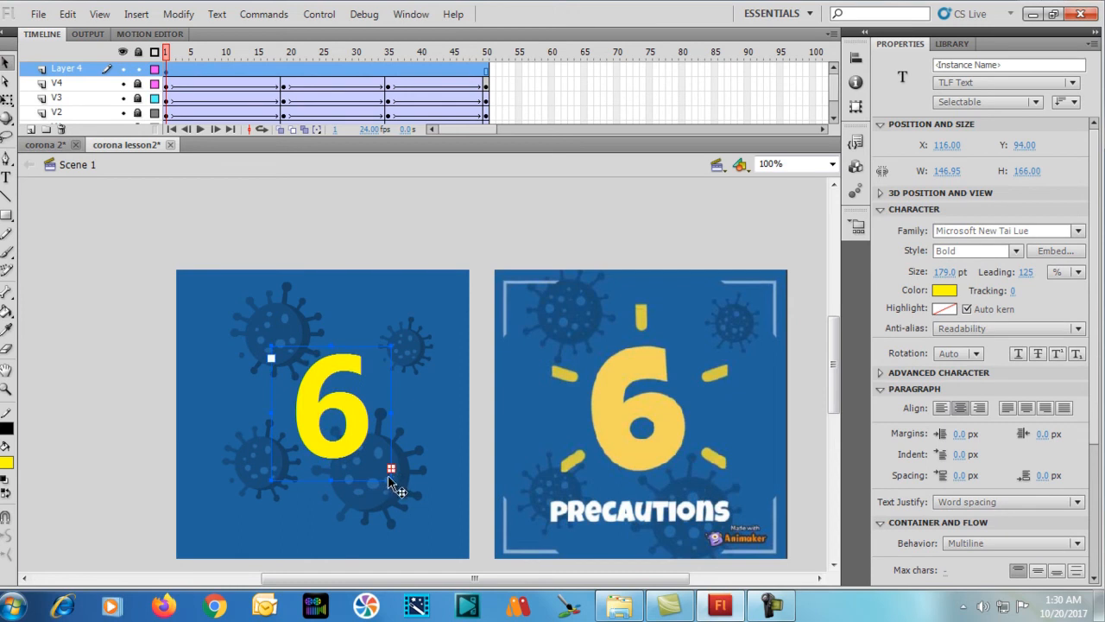
pyautogui.moveTo(391, 469); pyautogui.dragTo(424, 502)
pyautogui.moveTo(348, 450); pyautogui.dragTo(328, 434)
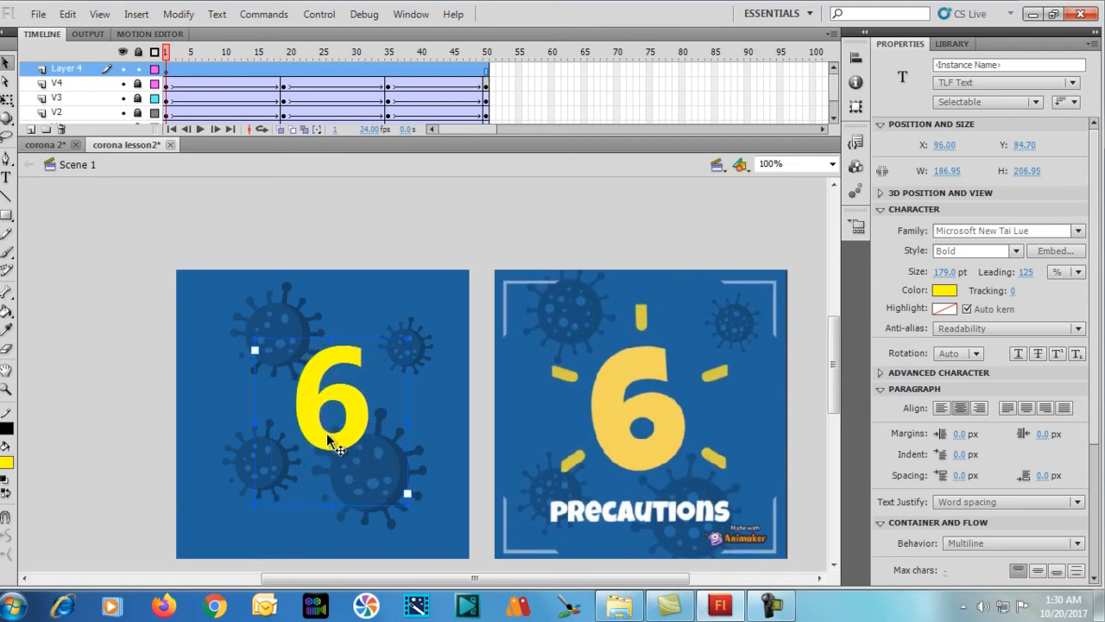
# Step: Break the "6" text apart into a drawing object and place it at about X 145, Y 99
pyautogui.hotkey('ctrl', 'b')
pyautogui.moveTo(327, 433)
pyautogui.mouseDown()
pyautogui.moveTo(268, 414)
pyautogui.moveTo(247, 424)
pyautogui.moveTo(294, 399)
pyautogui.moveTo(305, 411)
pyautogui.mouseUp()
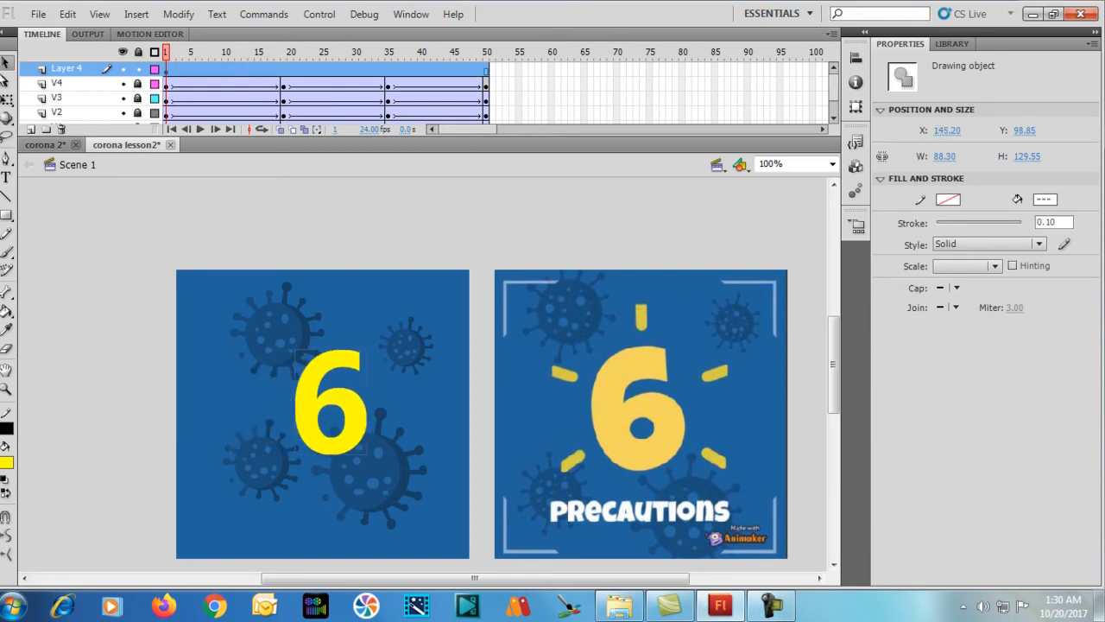
# Step: Move the yellow "6" slightly to about X 139, Y 103 and deselect it
pyautogui.click(6, 98)
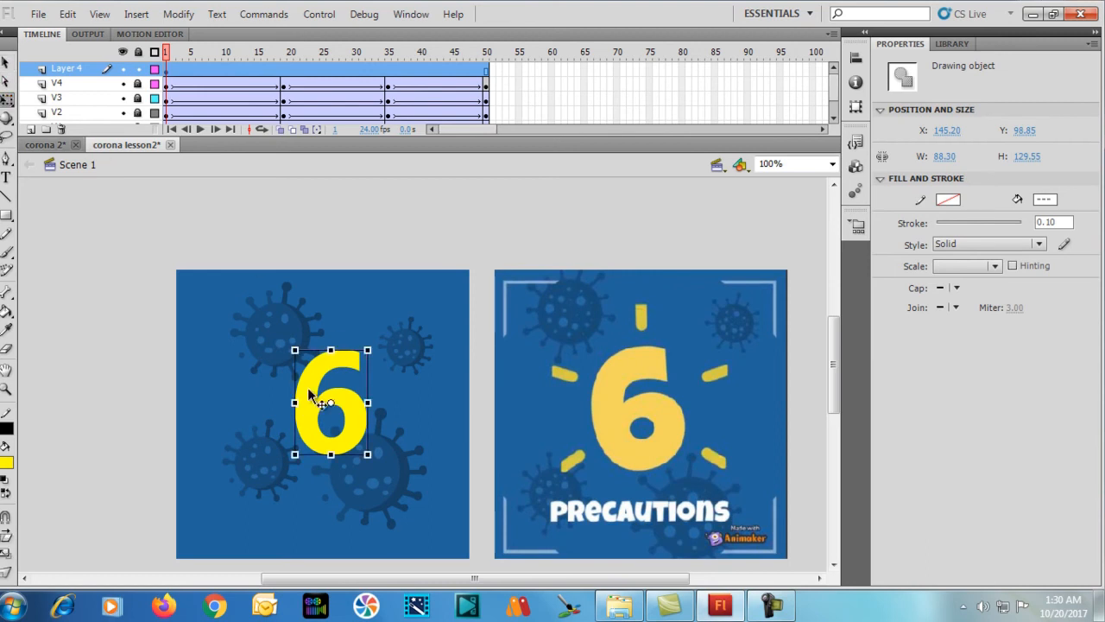
pyautogui.moveTo(316, 403); pyautogui.dragTo(310, 406)
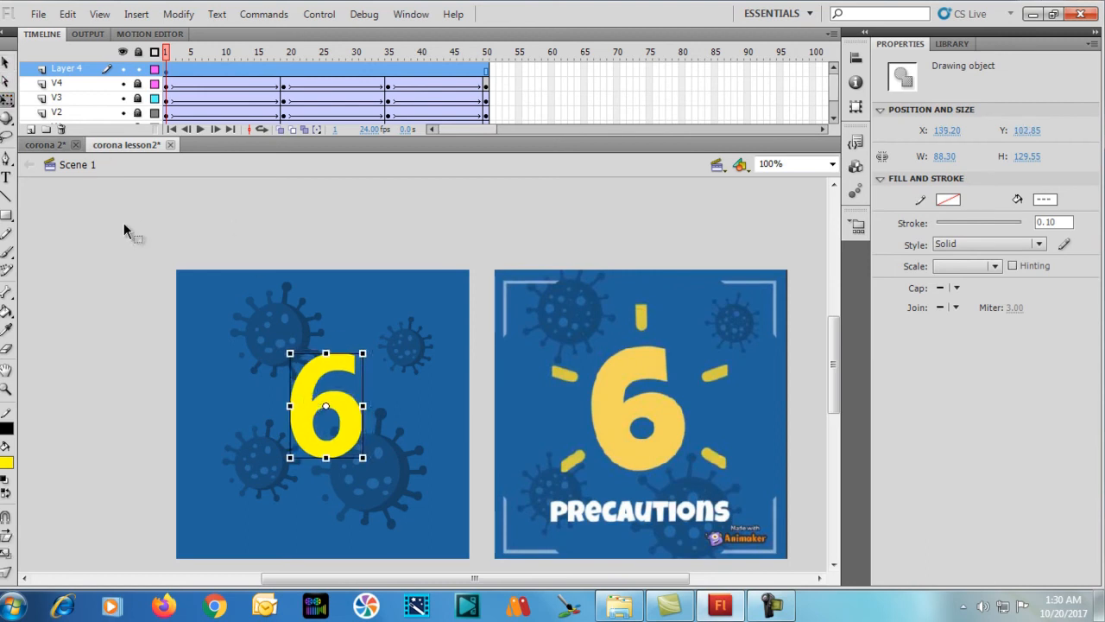
pyautogui.click(161, 247)
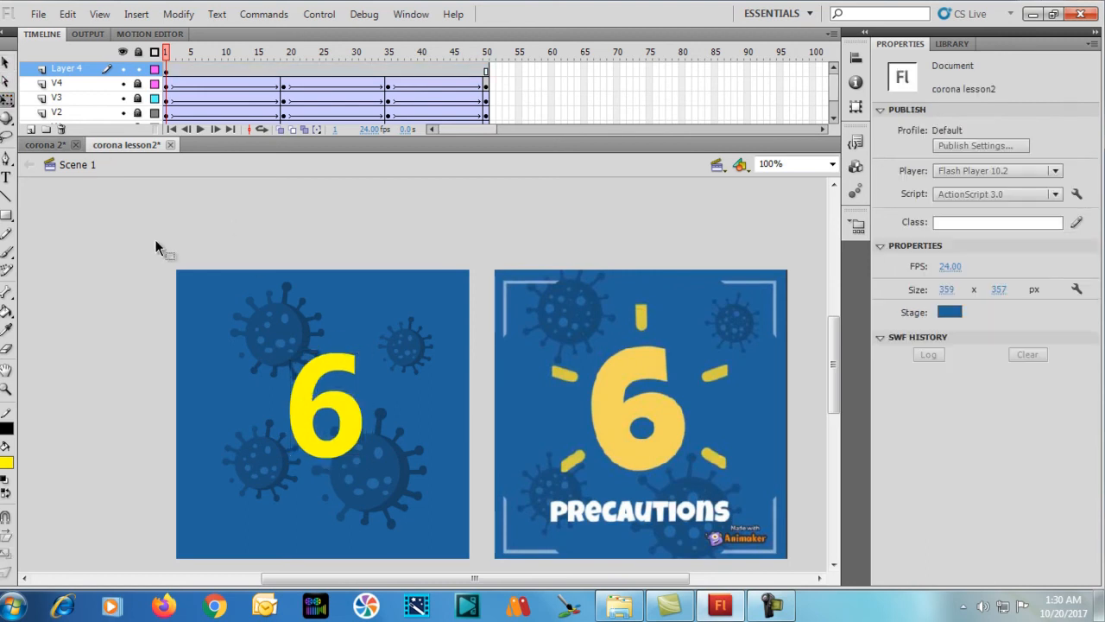
# Step: Create a classic tween on Layer 4 from frame 1 and insert a keyframe at frame 19
pyautogui.click(167, 70)
pyautogui.scroll(-2, 186, 83)
pyautogui.scroll(2, 185, 83)
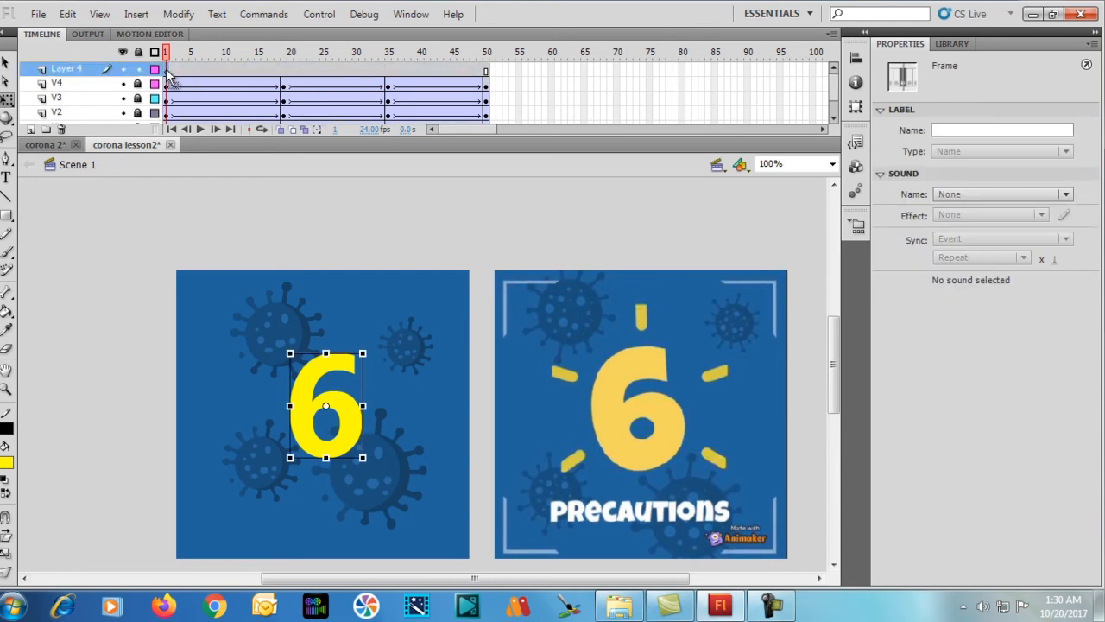
pyautogui.rightClick(166, 71)
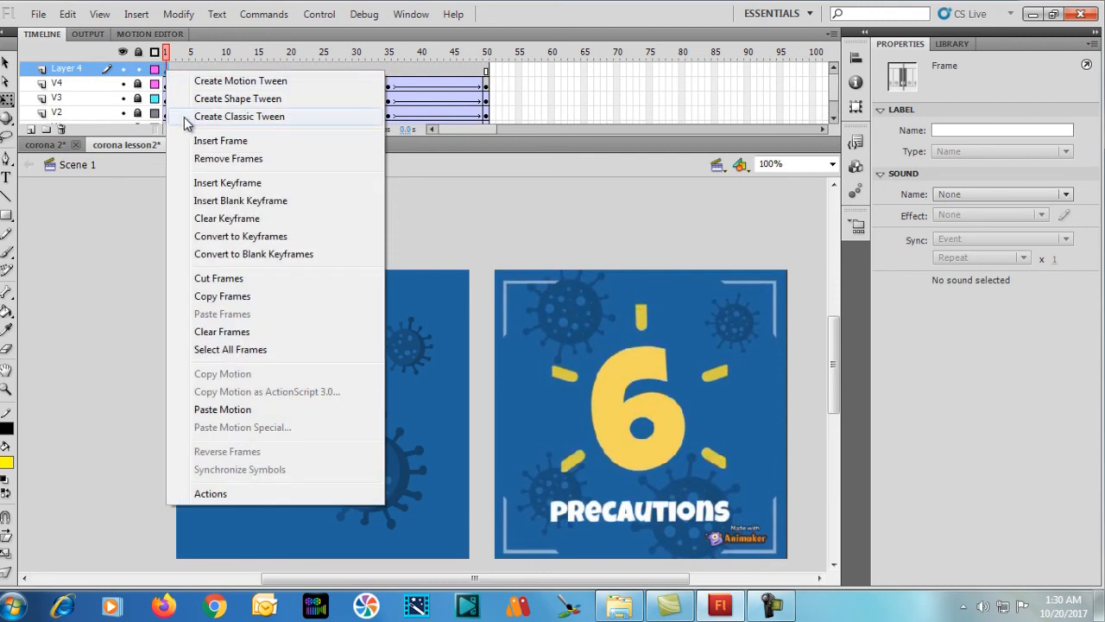
pyautogui.click(238, 116)
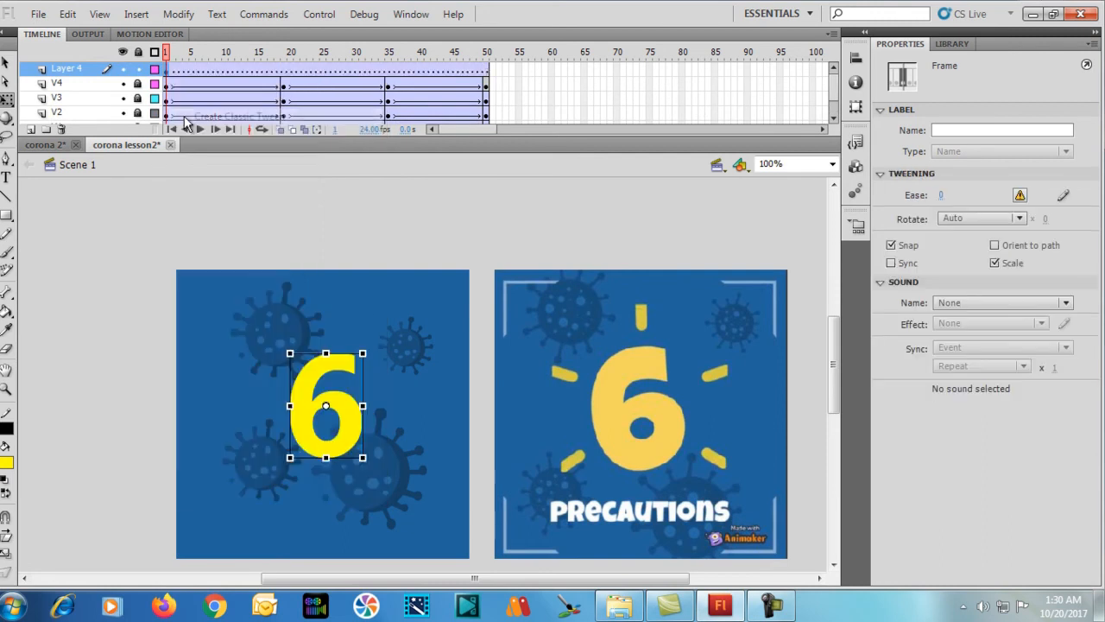
pyautogui.click(283, 71)
pyautogui.press('F6')
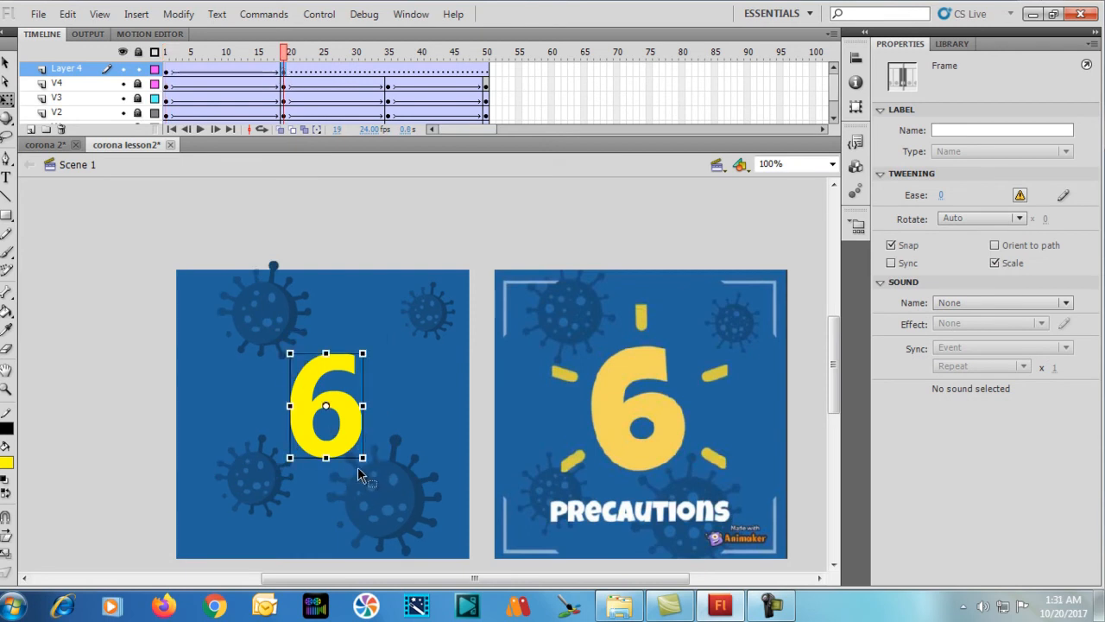
# Step: Try rotating the "6" at the frame 19 keyframe and checking the tween
pyautogui.moveTo(365, 460); pyautogui.dragTo(248, 325)
pyautogui.moveTo(283, 53); pyautogui.dragTo(171, 77)
pyautogui.press('Return')
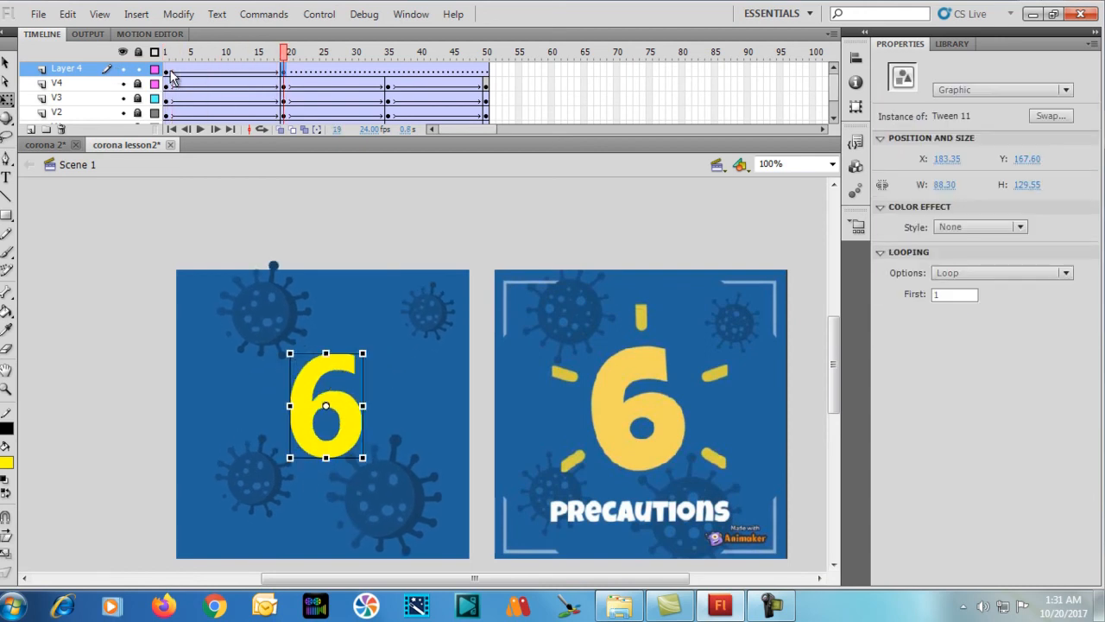
pyautogui.click(155, 69)
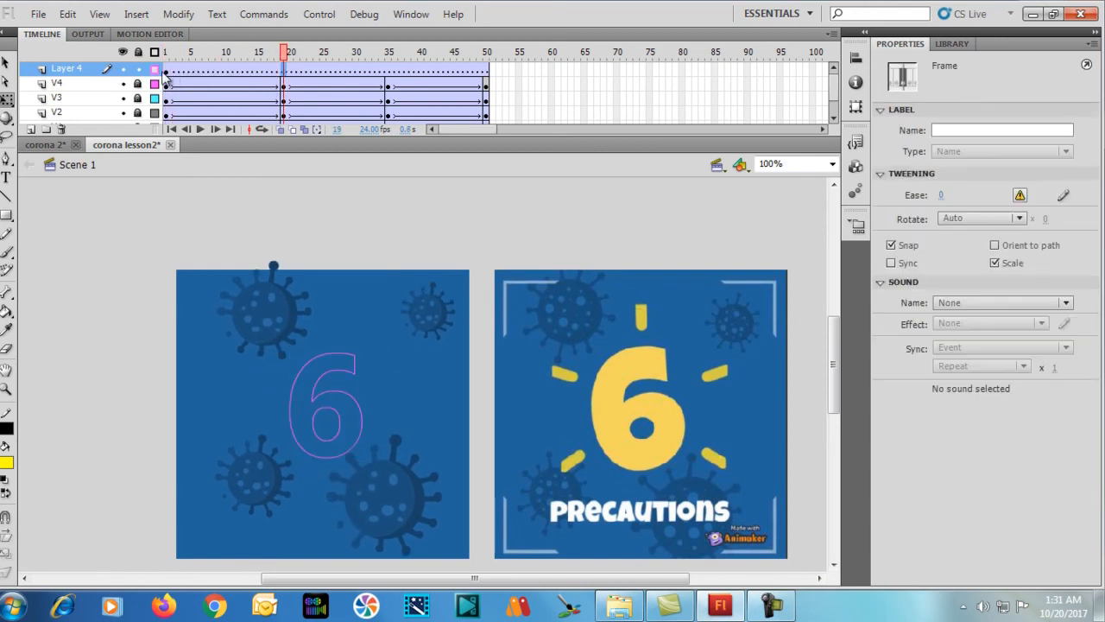
pyautogui.click(165, 71)
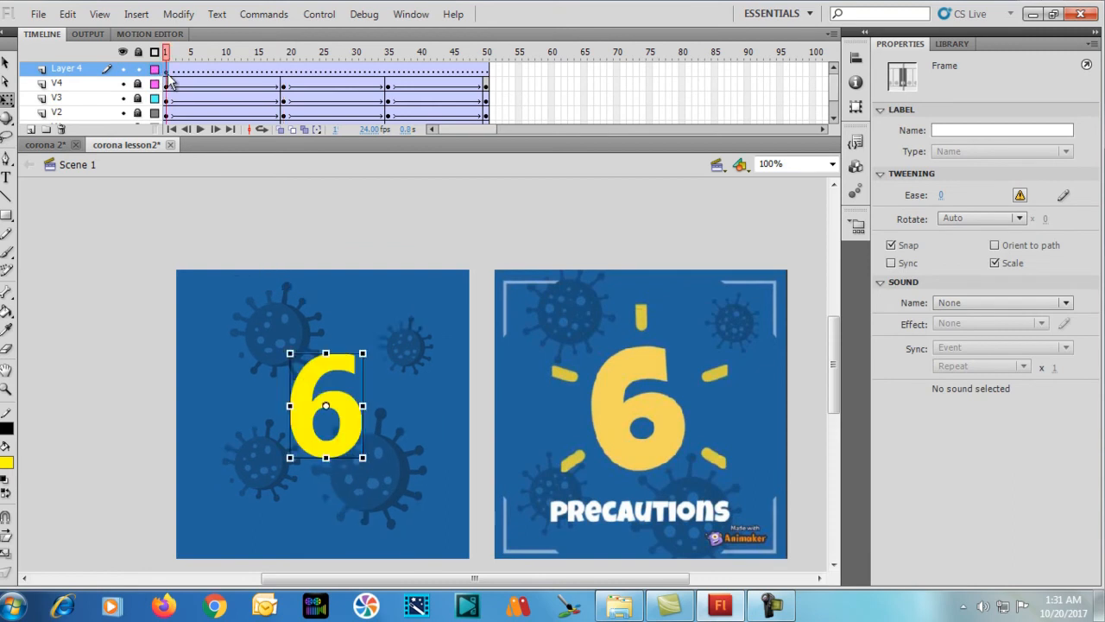
# Step: Insert a keyframe at frame 19 of Layer 4 and rotate the "6" on frame 1 half a turn into a "9"
pyautogui.moveTo(168, 74); pyautogui.dragTo(284, 75)
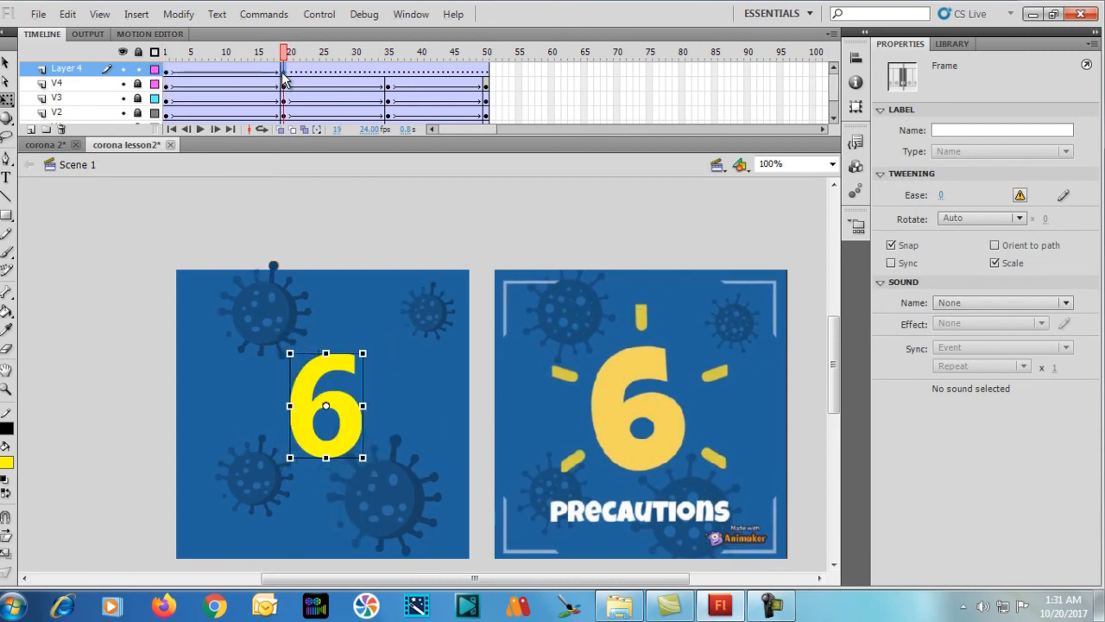
pyautogui.click(164, 71)
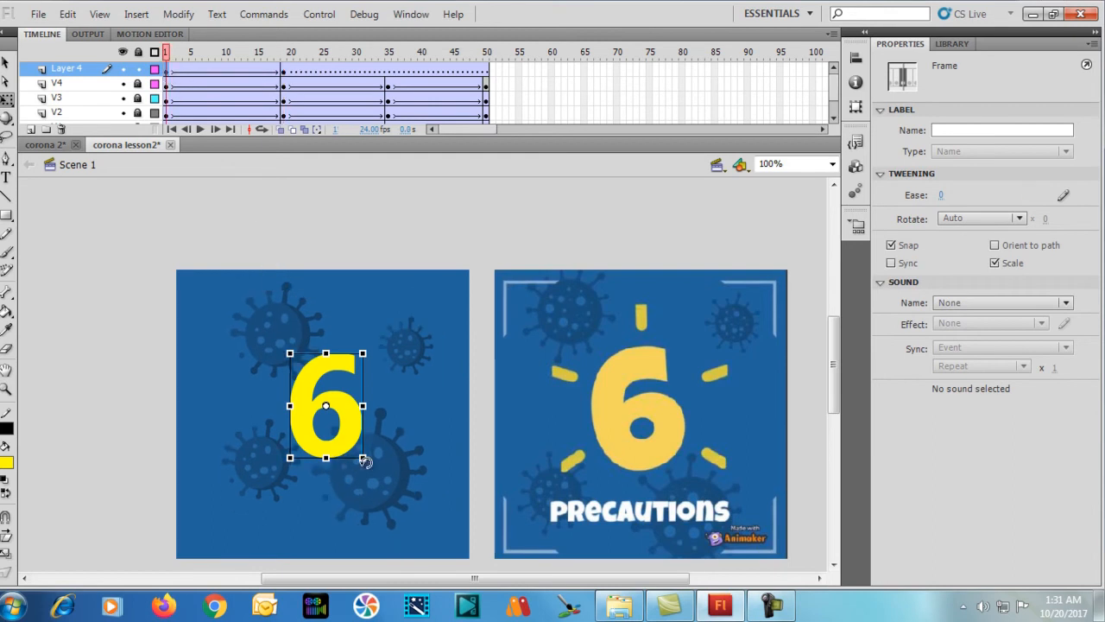
pyautogui.moveTo(371, 459); pyautogui.dragTo(254, 291)
pyautogui.click(173, 52)
pyautogui.moveTo(180, 52); pyautogui.dragTo(161, 79)
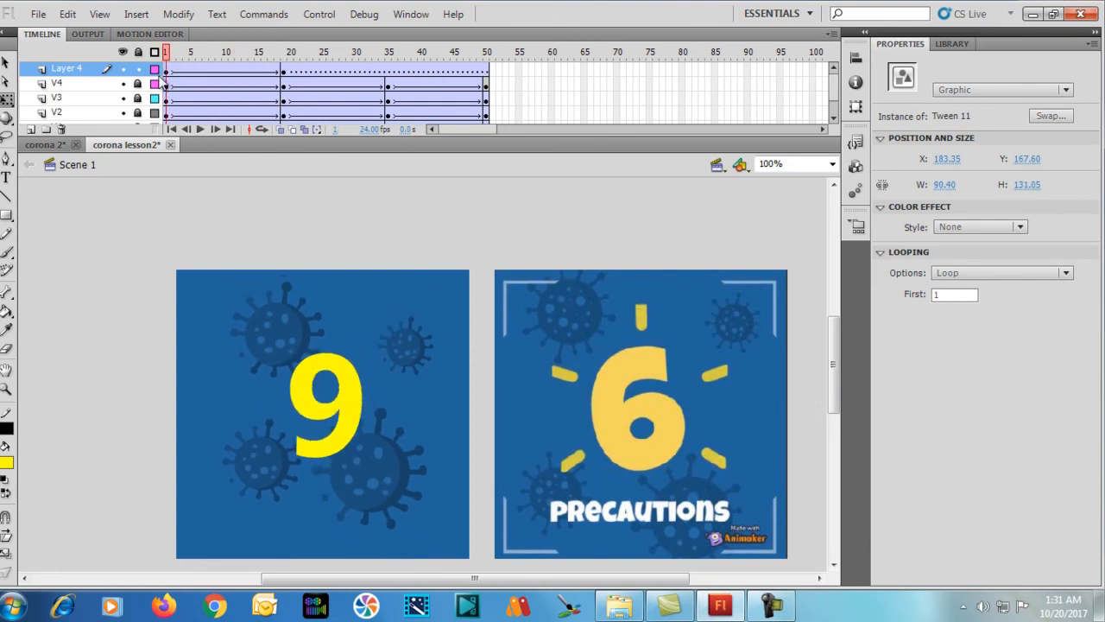
# Step: Shrink the rotated number on frame 1 to about 16 by 23 px and place it at about X 171, Y 171
pyautogui.click(356, 397)
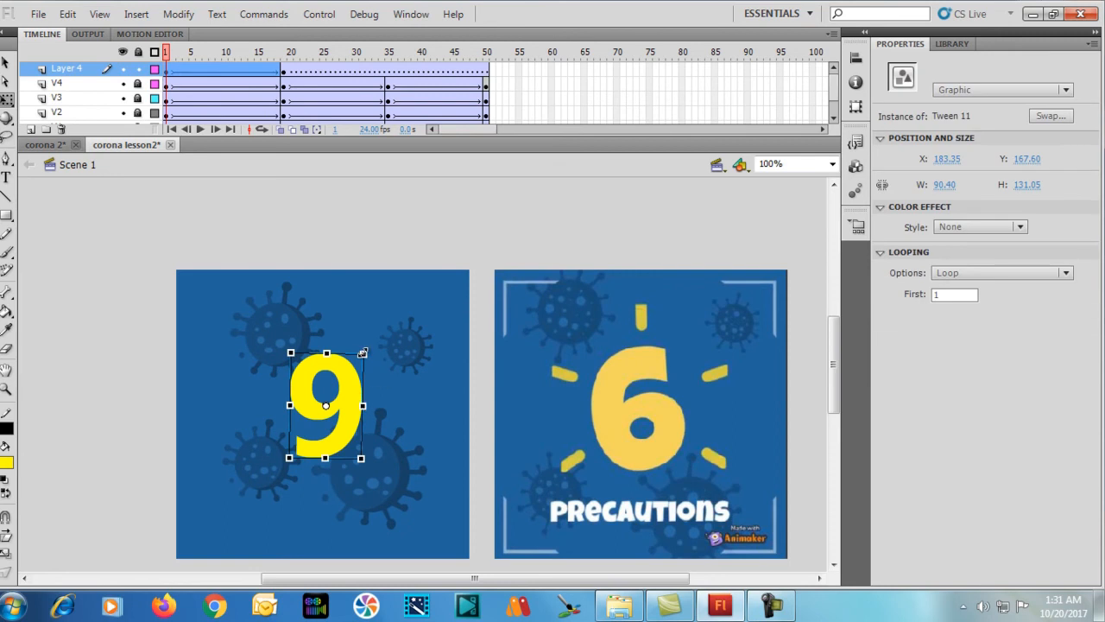
pyautogui.moveTo(362, 353); pyautogui.dragTo(295, 440)
pyautogui.hotkey('ctrl', '=')
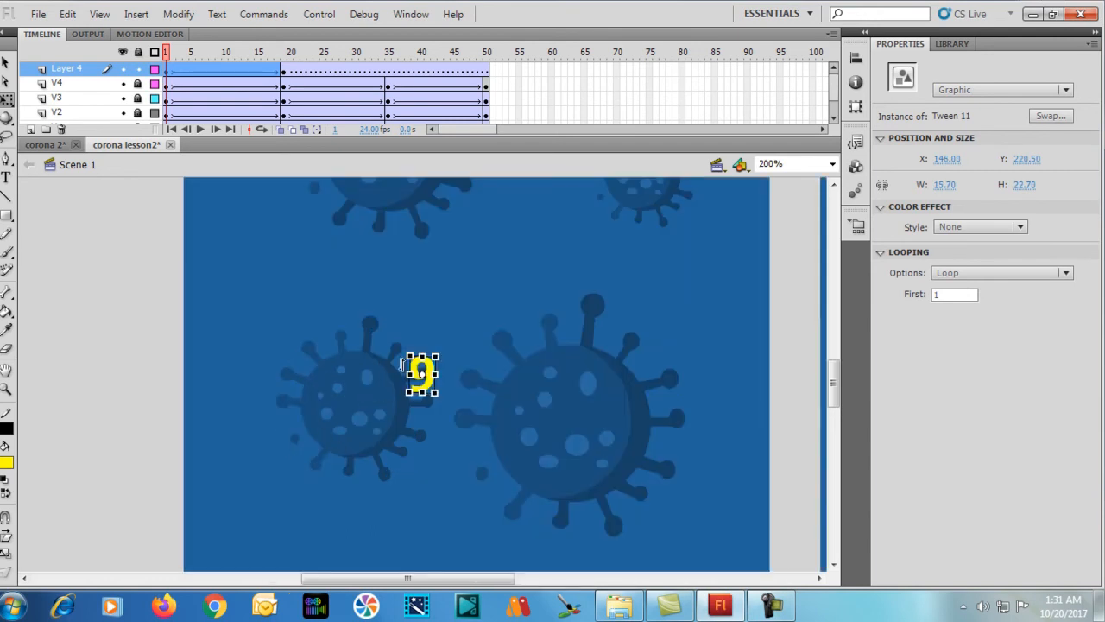
pyautogui.moveTo(429, 372); pyautogui.dragTo(471, 294)
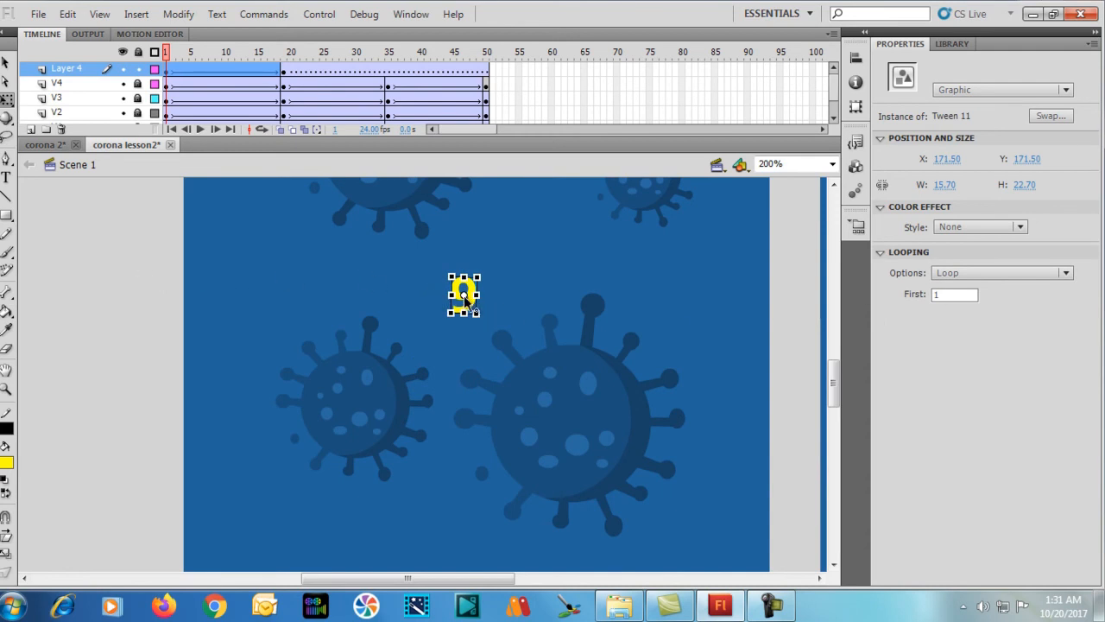
# Step: Set the small number's color effect on frame 1 to Alpha 0% and scrub through the tween to frame 19
pyautogui.click(169, 71)
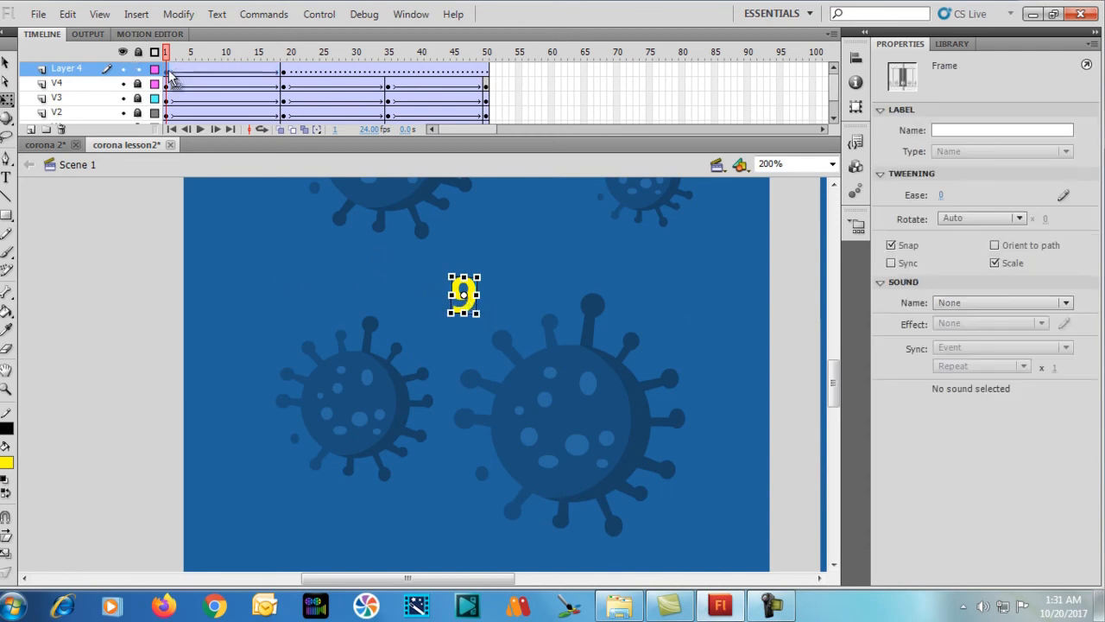
pyautogui.click(465, 297)
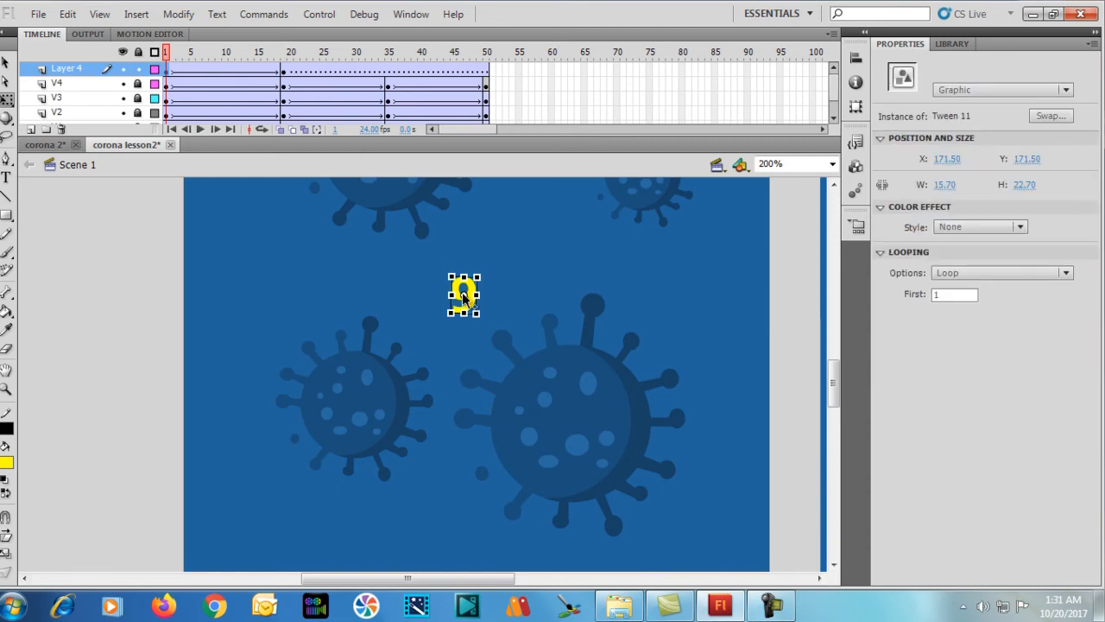
pyautogui.click(993, 227)
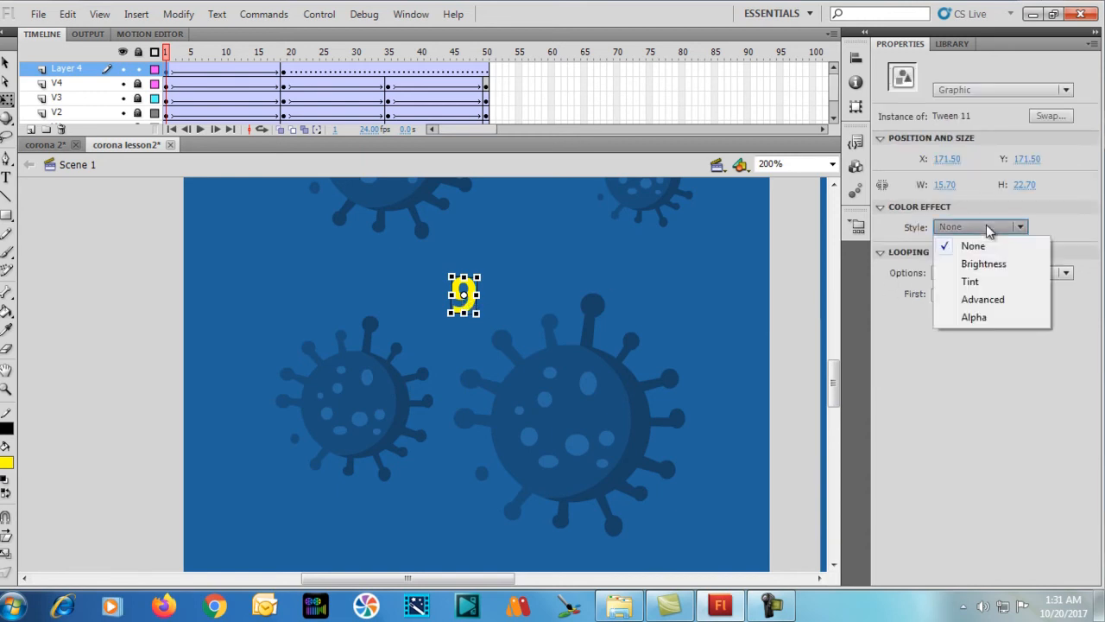
pyautogui.click(976, 321)
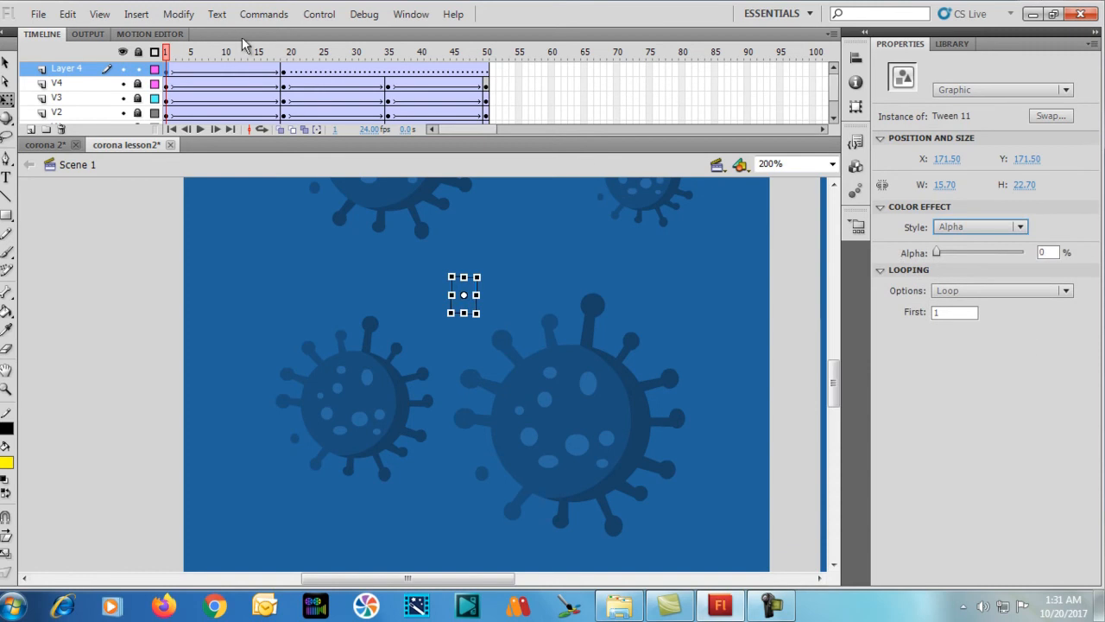
pyautogui.hotkey('ctrl', '1')
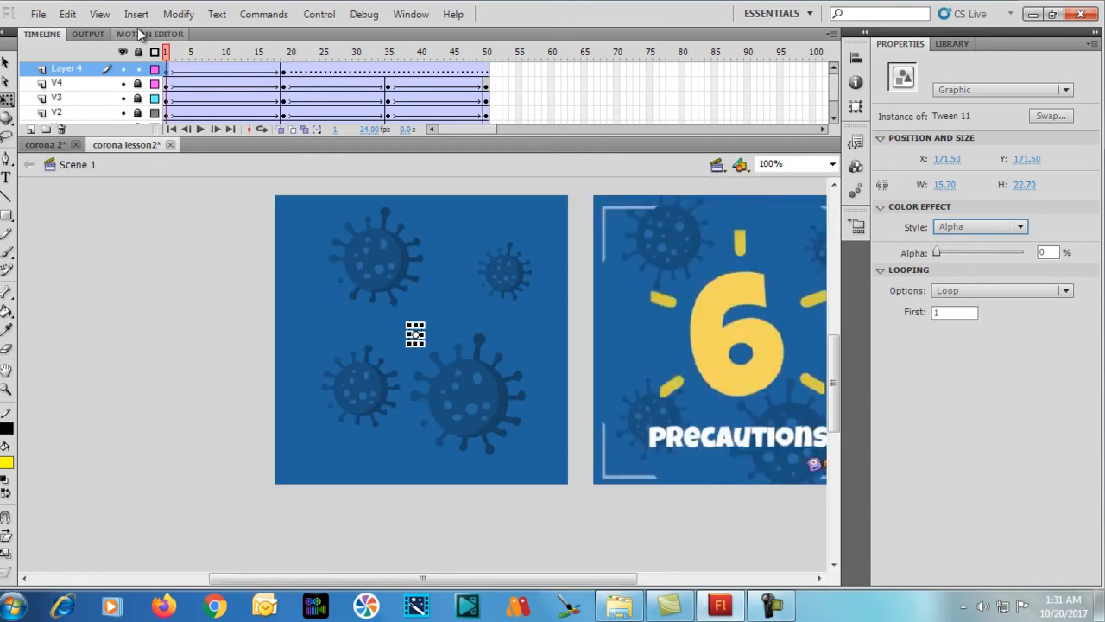
pyautogui.click(178, 53)
pyautogui.moveTo(179, 52)
pyautogui.mouseDown()
pyautogui.moveTo(285, 50)
pyautogui.moveTo(84, 54)
pyautogui.moveTo(180, 41)
pyautogui.mouseUp()
pyautogui.moveTo(267, 33); pyautogui.dragTo(283, 33)
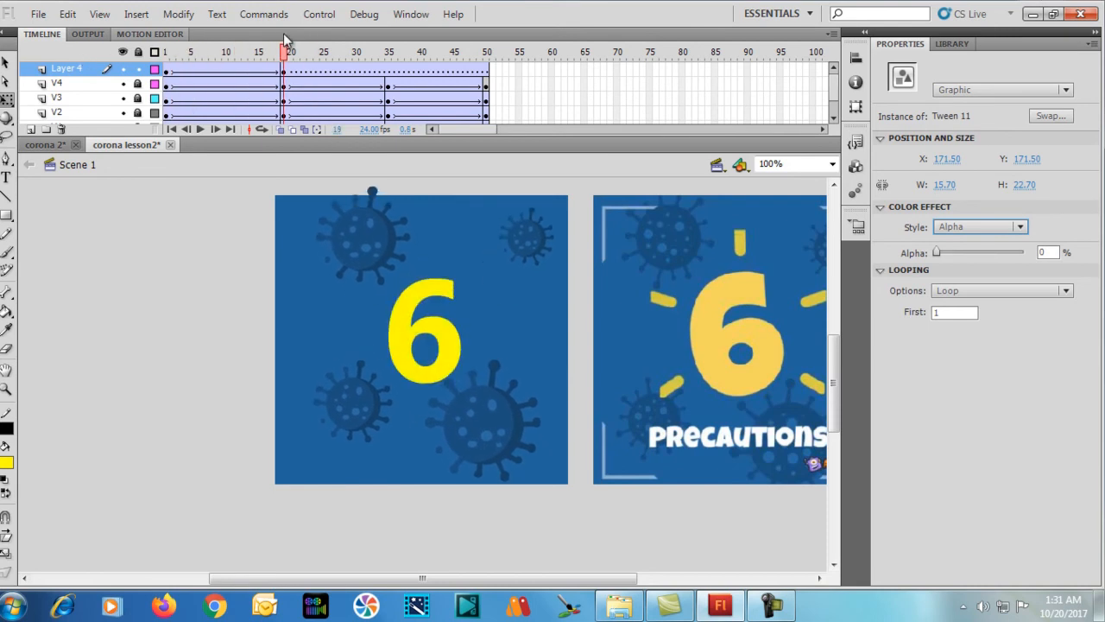
# Step: Remove the classic tween from Layer 4 between frames 19 and 50 and play the animation from the start
pyautogui.click(441, 383)
pyautogui.scroll(4, 383, 276)
pyautogui.scroll(-2, 383, 274)
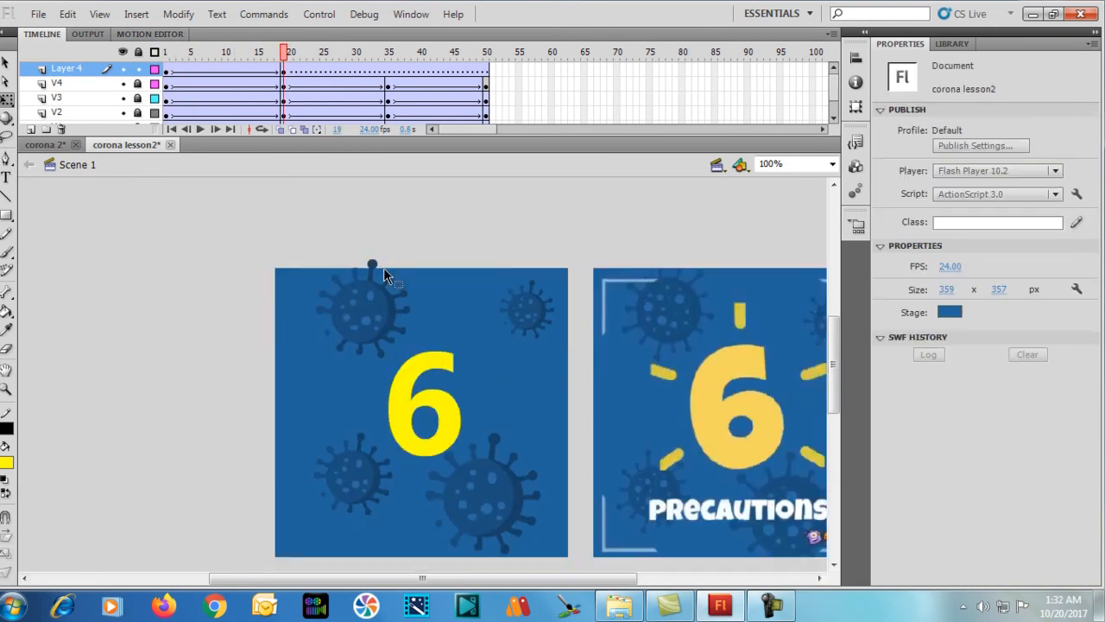
pyautogui.moveTo(291, 74); pyautogui.dragTo(485, 74)
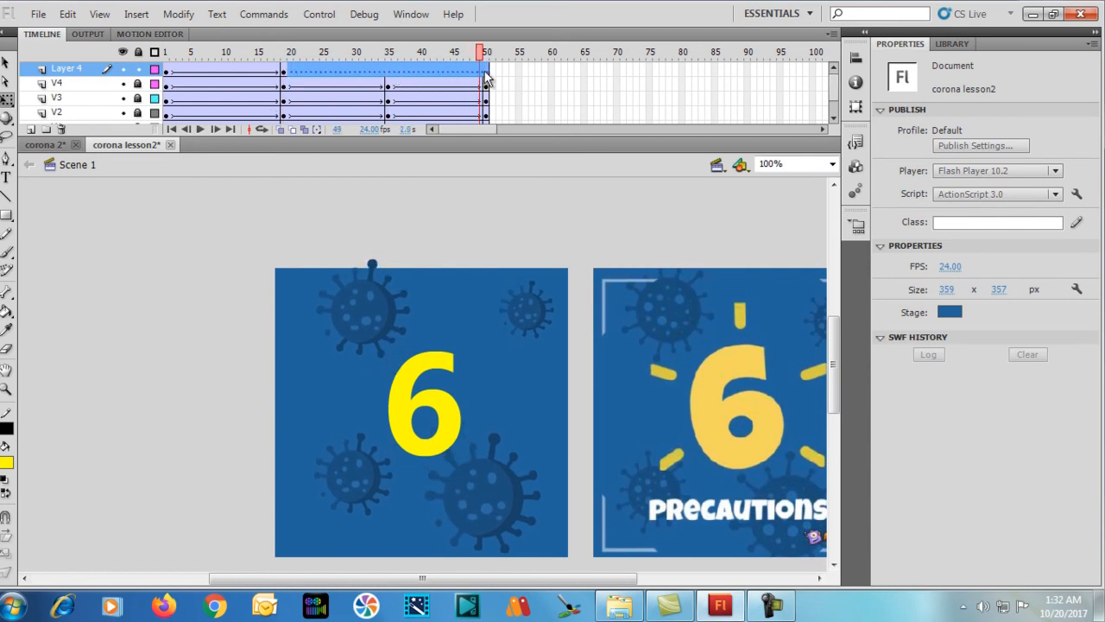
pyautogui.rightClick(473, 74)
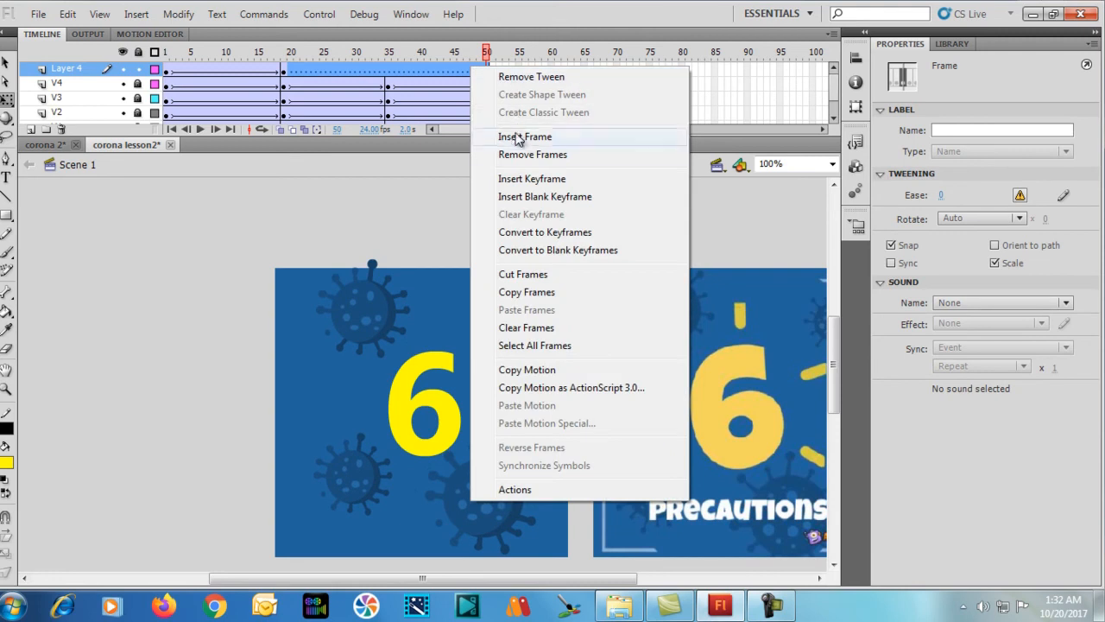
pyautogui.click(528, 77)
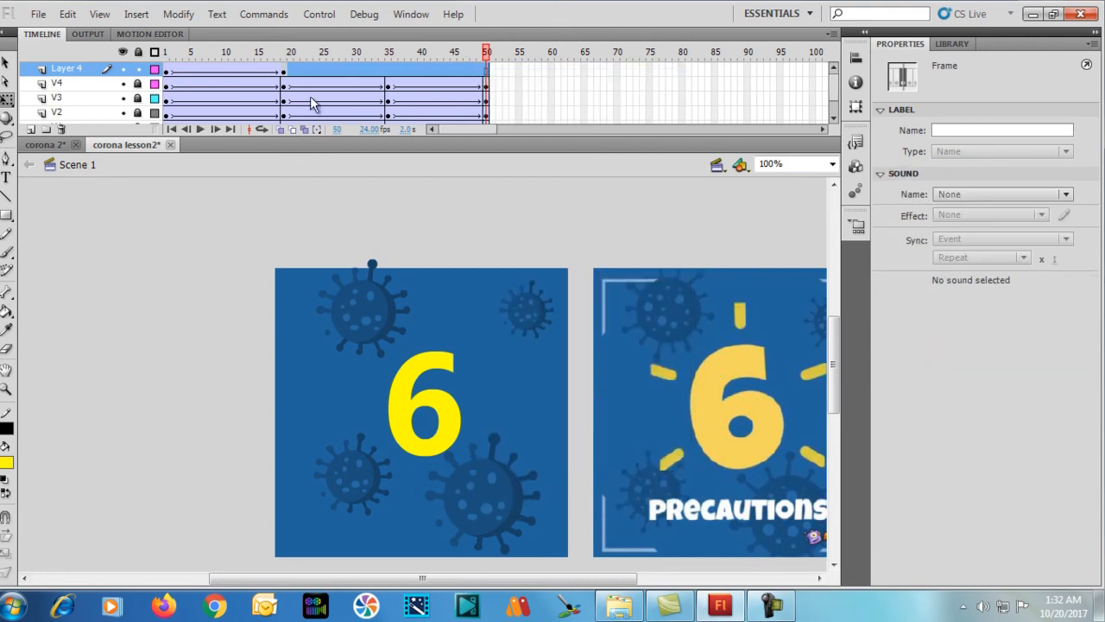
pyautogui.click(308, 73)
pyautogui.moveTo(309, 57); pyautogui.dragTo(148, 59)
pyautogui.press('Return')
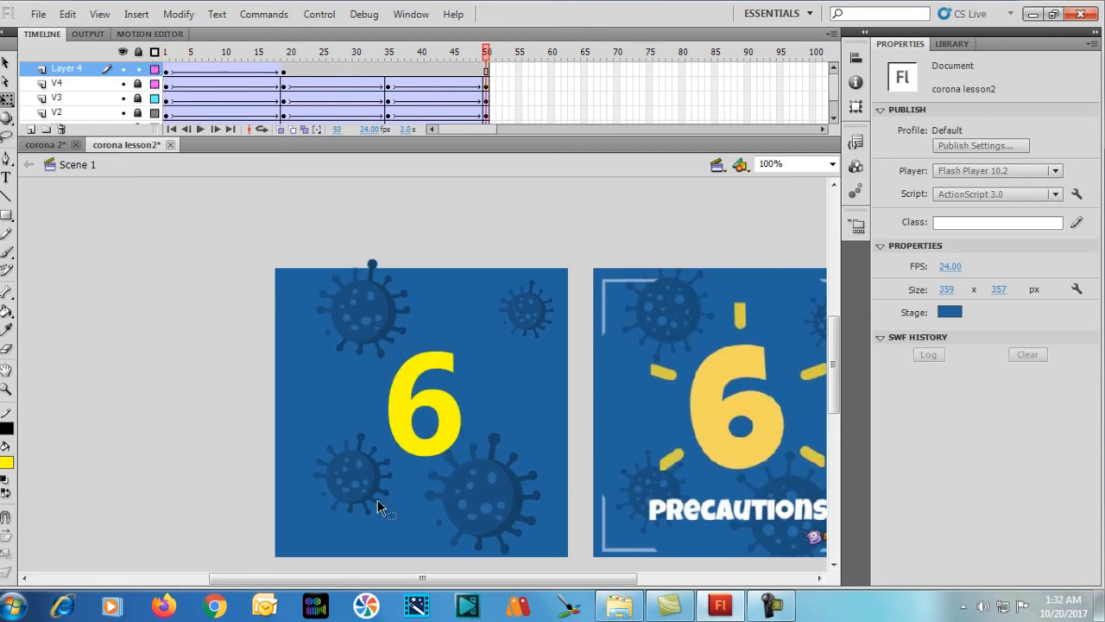
# Step: Switch to Camtasia Studio, replay the reference clip from about 0:00:03;24 to examine how the 6 and PRECAUTIONS enter, and return to Flash
pyautogui.moveTo(489, 577); pyautogui.dragTo(565, 590)
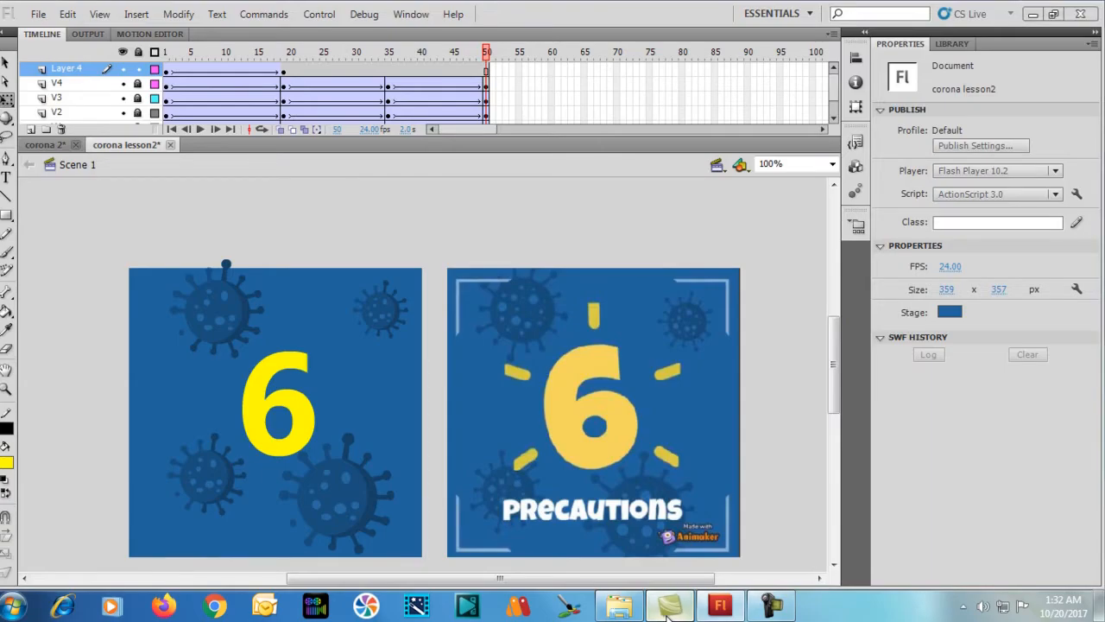
pyautogui.click(669, 606)
pyautogui.moveTo(483, 385); pyautogui.dragTo(458, 386)
pyautogui.click(750, 411)
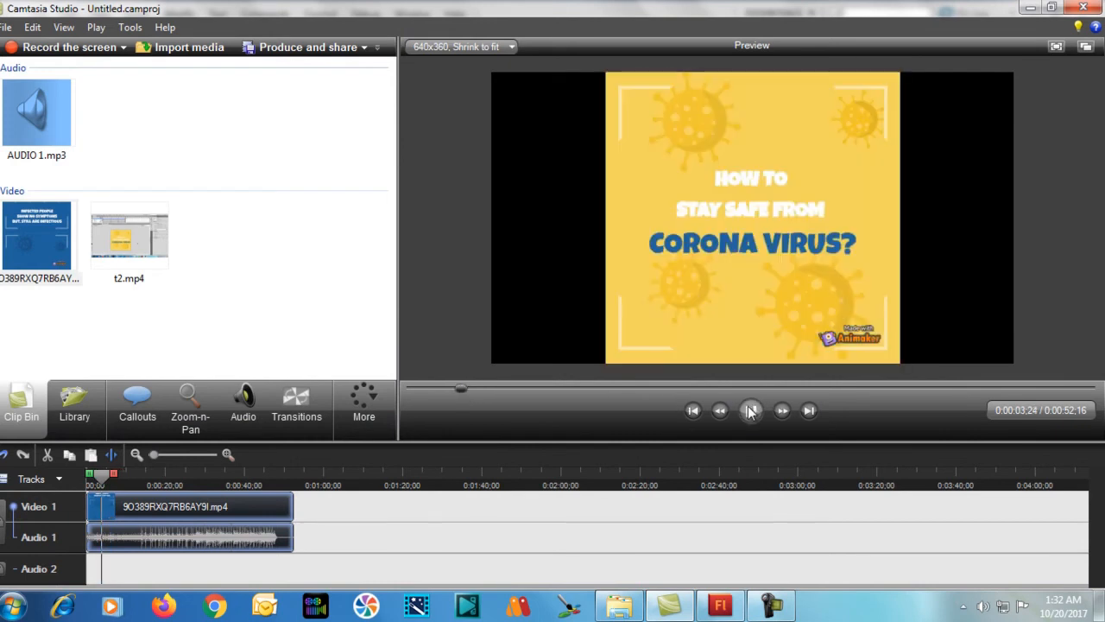
pyautogui.click(750, 411)
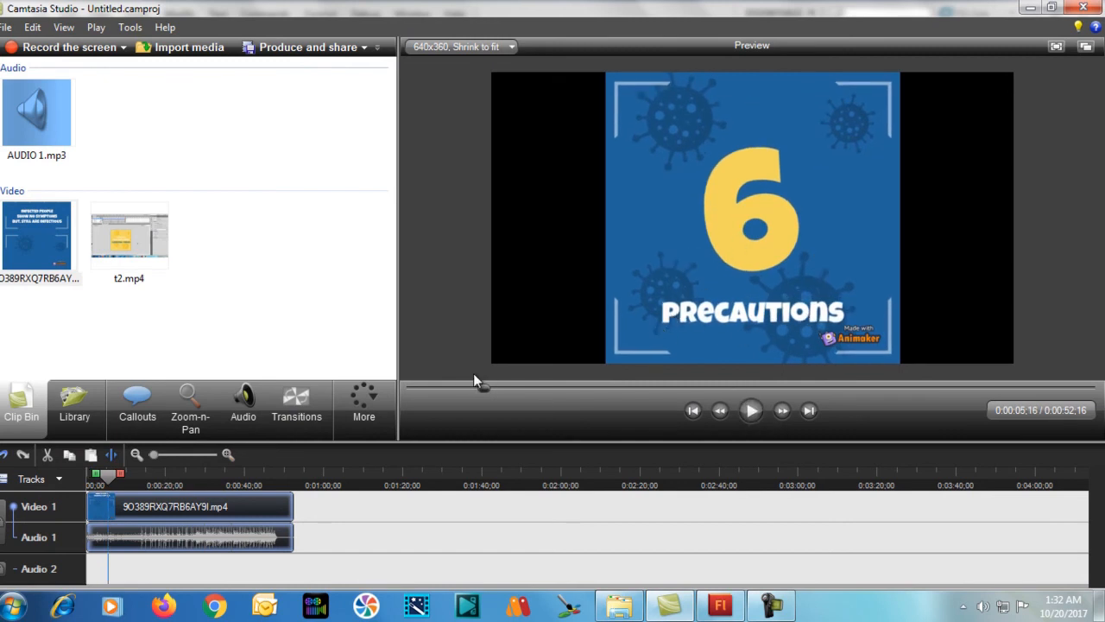
pyautogui.moveTo(485, 389); pyautogui.dragTo(462, 393)
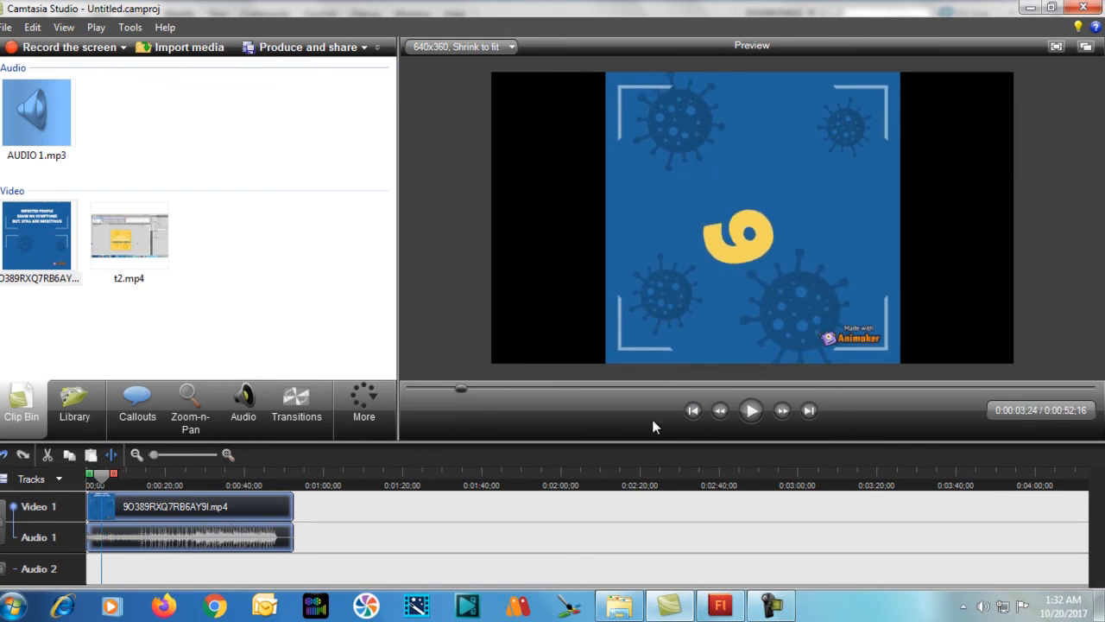
pyautogui.click(751, 411)
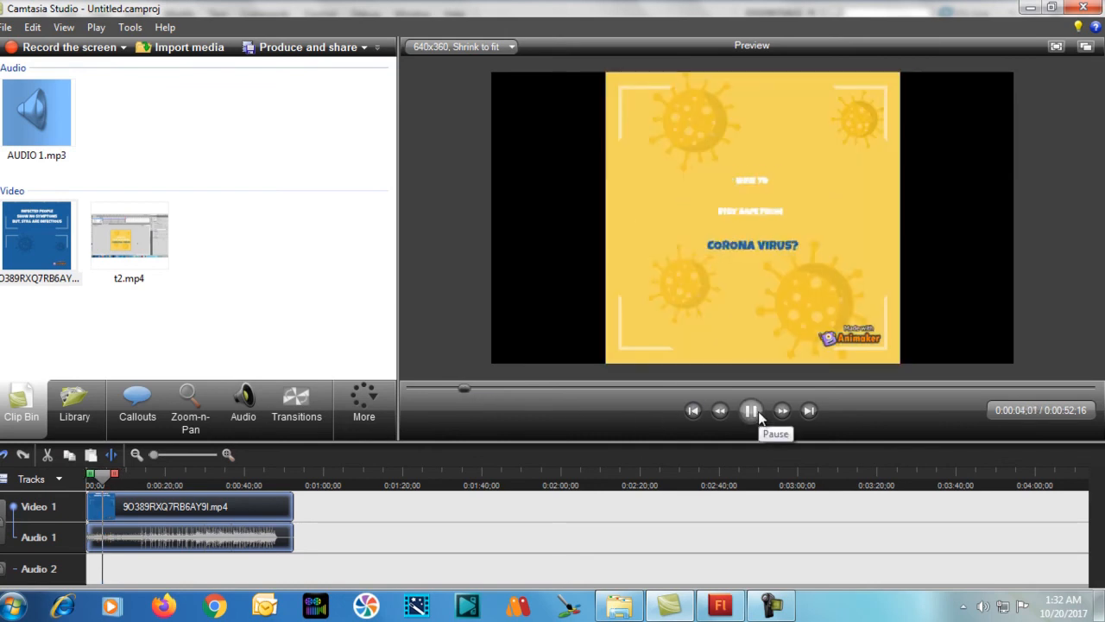
pyautogui.click(752, 411)
pyautogui.click(757, 416)
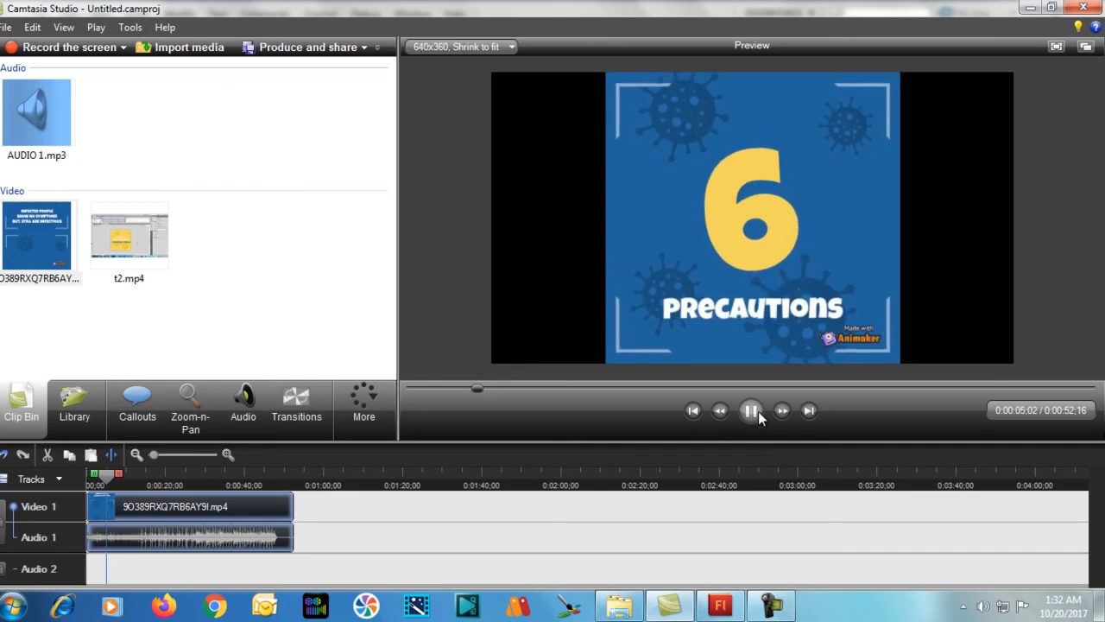
pyautogui.click(757, 415)
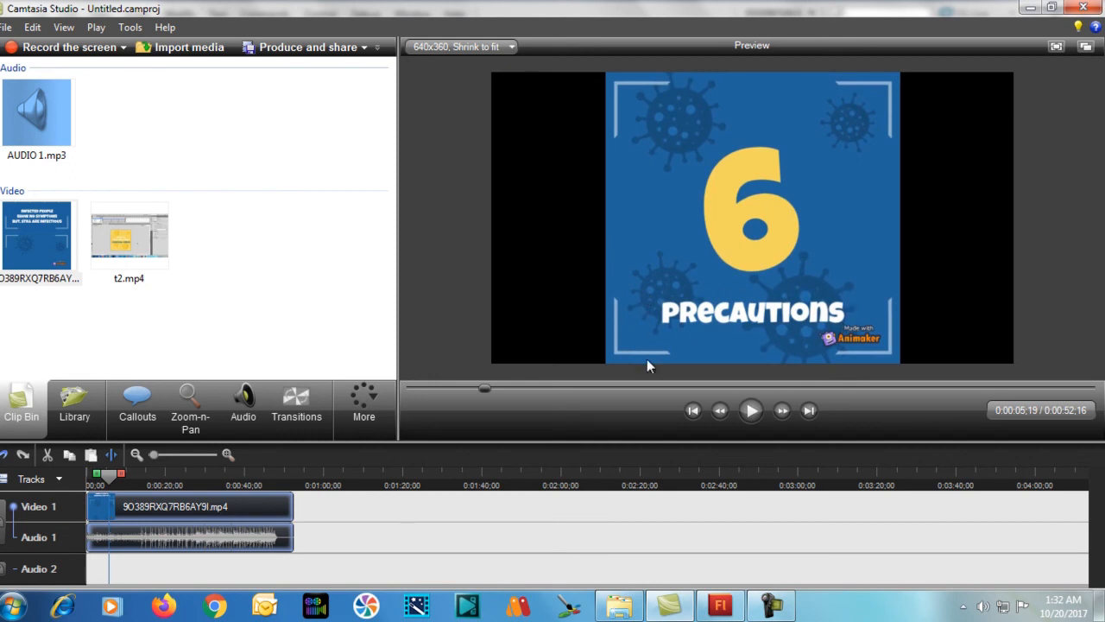
pyautogui.click(720, 605)
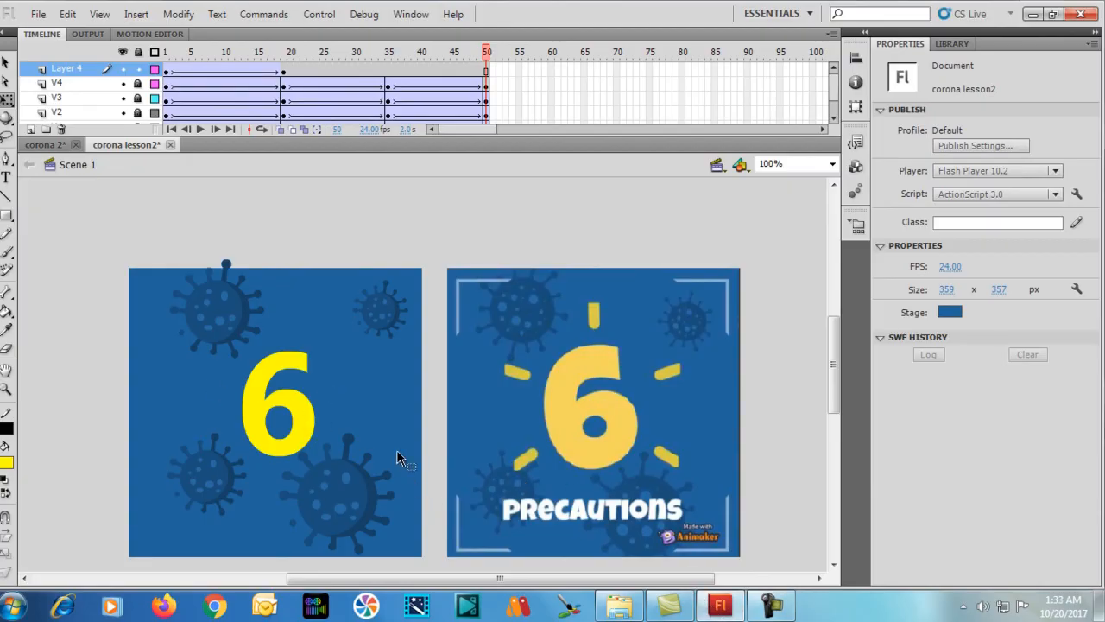
# Step: Create a text box on Layer 4 just below the yellow 6 and set its font size to 29 pt
pyautogui.press('h')
pyautogui.moveTo(281, 436); pyautogui.dragTo(327, 363)
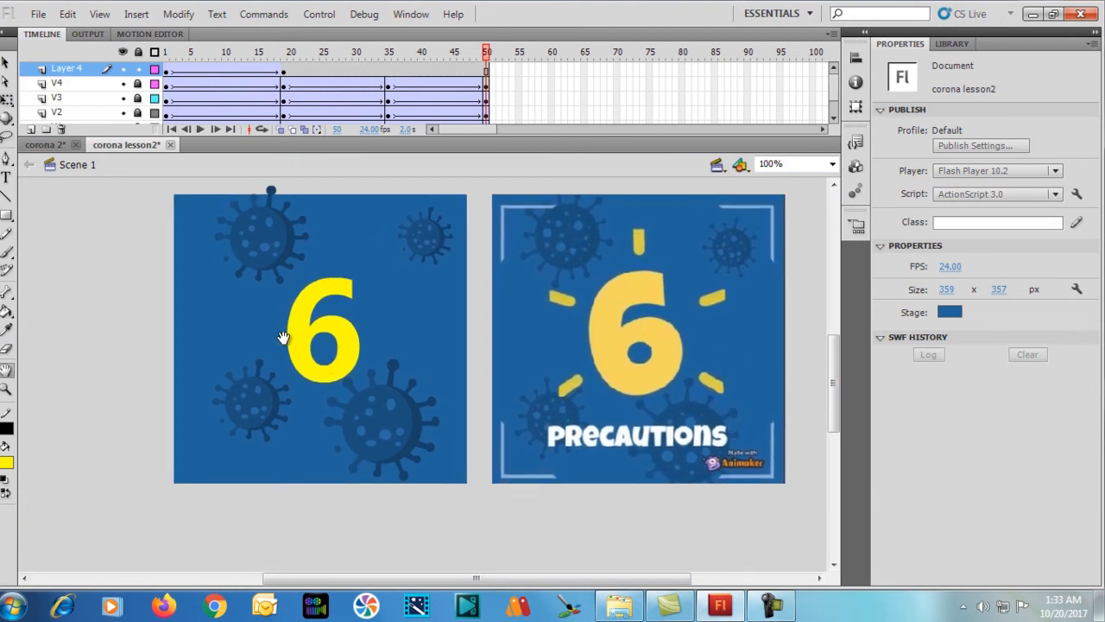
pyautogui.click(6, 177)
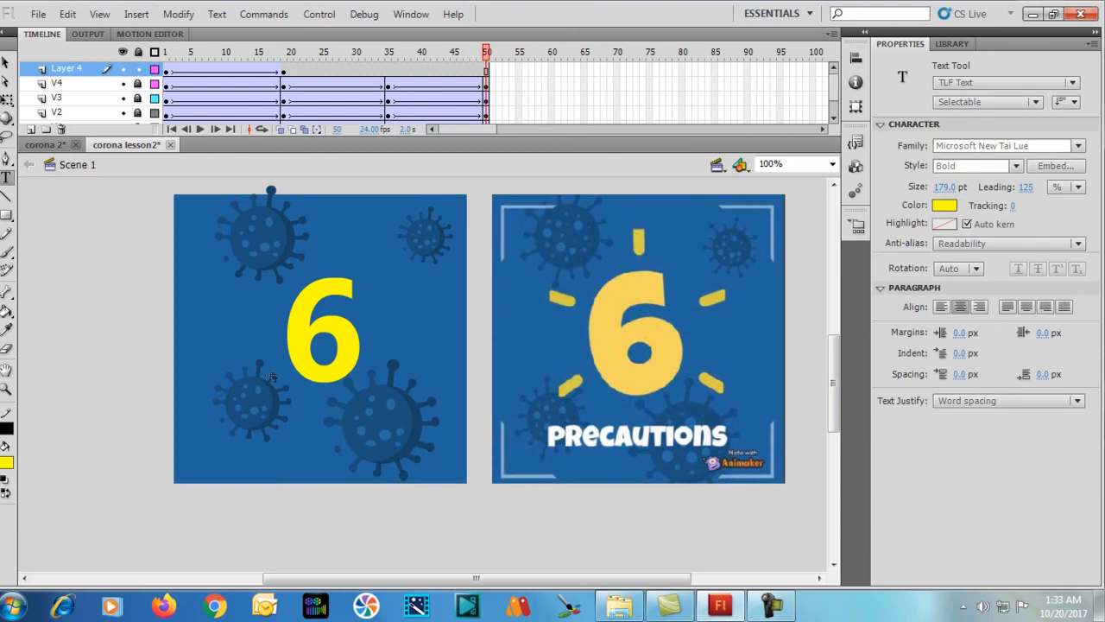
pyautogui.click(246, 404)
pyautogui.click(423, 269)
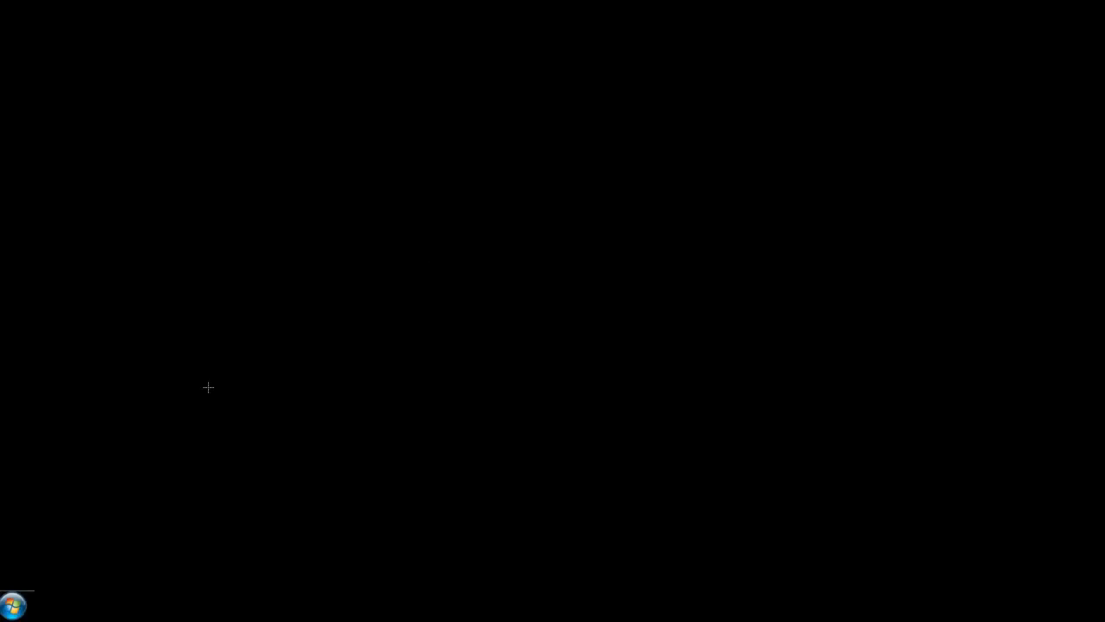
pyautogui.click(263, 398)
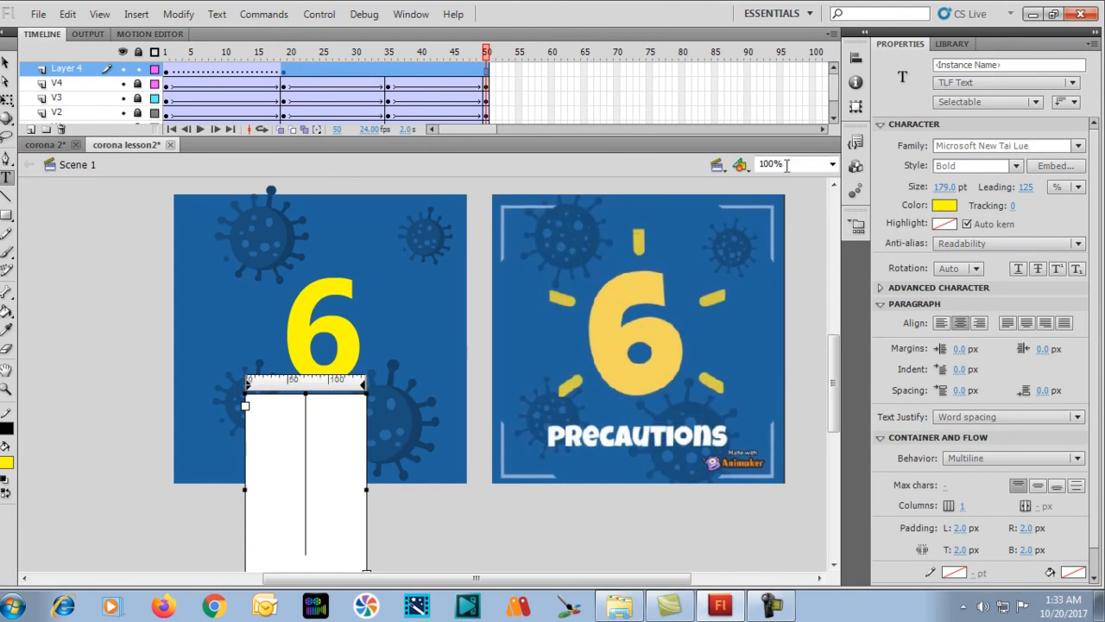
pyautogui.click(943, 187)
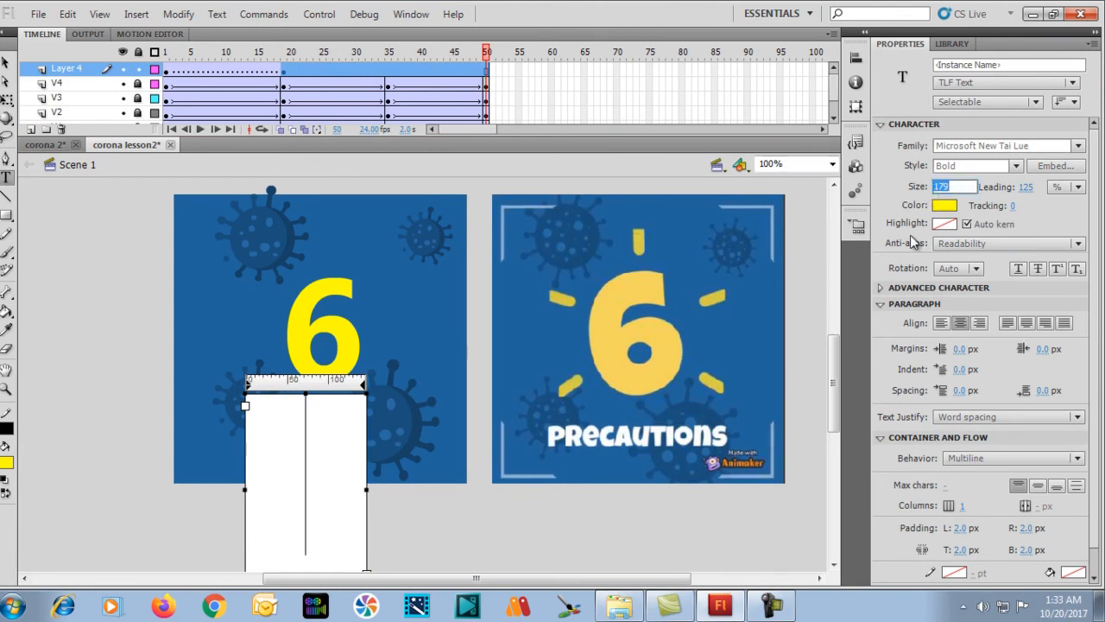
pyautogui.write('29')
pyautogui.press('Return')
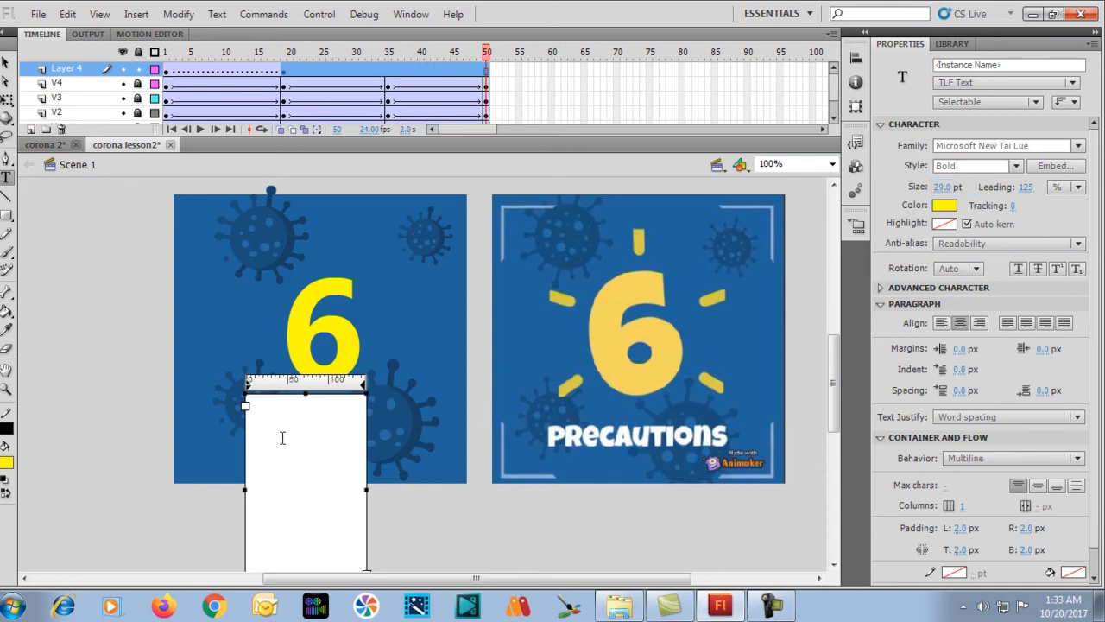
# Step: Enter PRECATIONS in capitals in the new text box below the 6
pyautogui.write('r')
pyautogui.press('BackSpace')
pyautogui.press('BackSpace')
pyautogui.write('PRECATIONS')
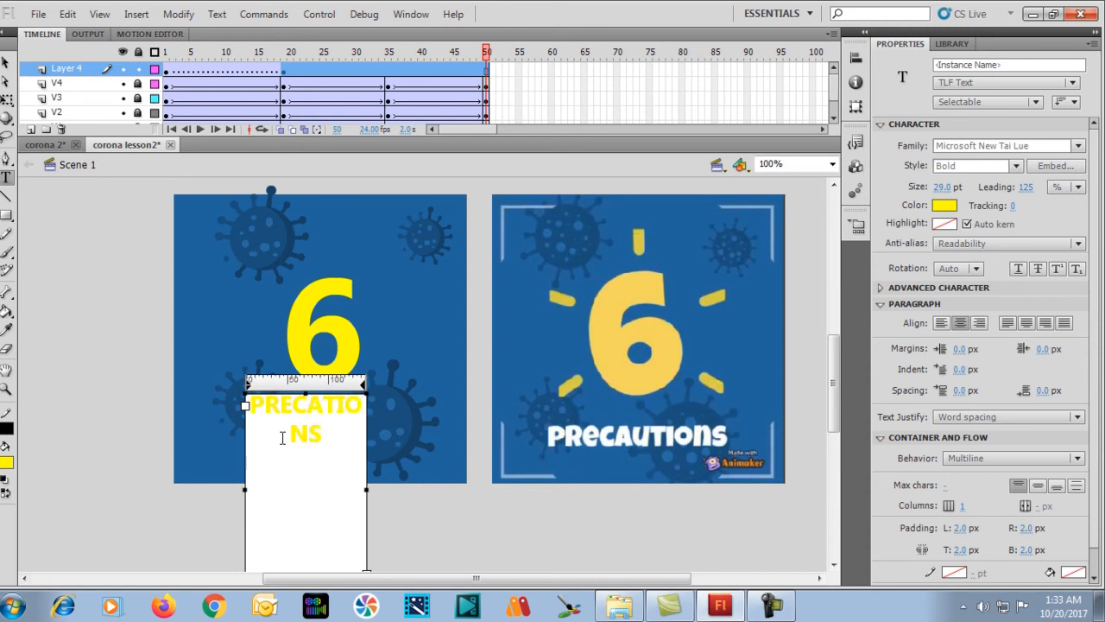
# Step: Widen the text box to about 255 px so the word fits on one line, and color the text white
pyautogui.click(6, 63)
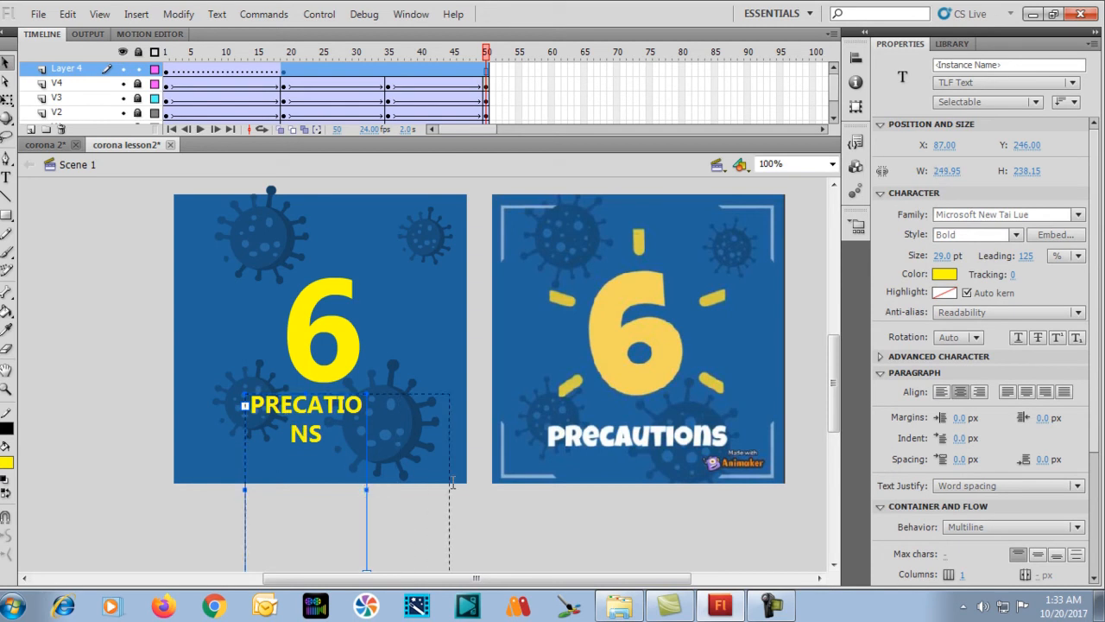
pyautogui.moveTo(440, 486); pyautogui.dragTo(426, 481)
pyautogui.doubleClick(357, 420)
pyautogui.moveTo(424, 410); pyautogui.dragTo(221, 401)
pyautogui.click(6, 462)
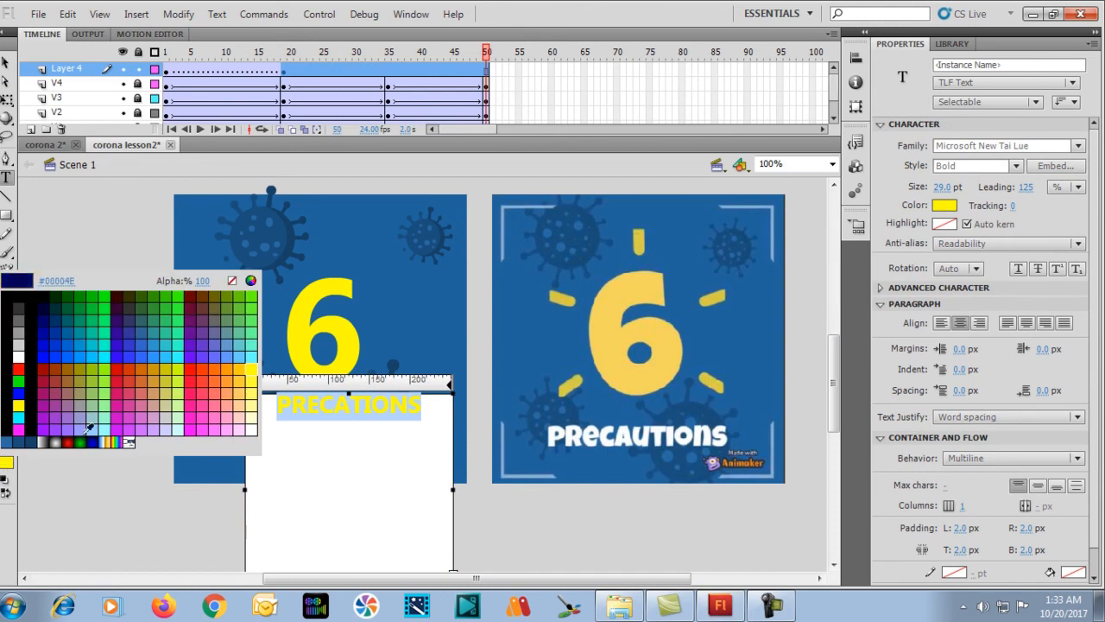
pyautogui.click(18, 355)
pyautogui.click(75, 430)
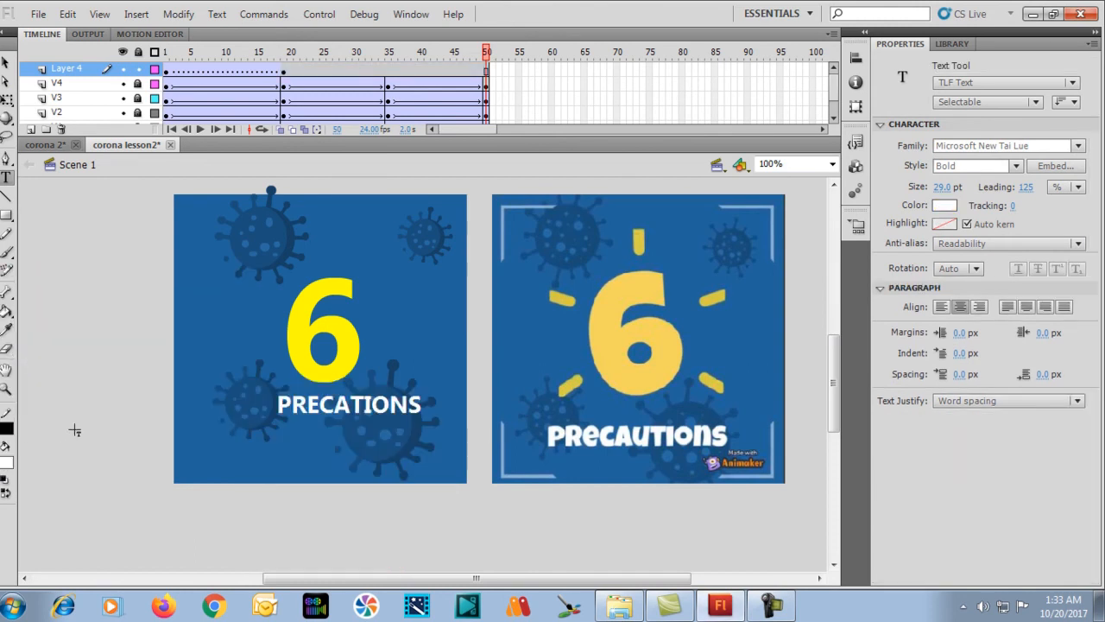
# Step: Move the white text to about X 64, Y 252 under the 6 and correct its spelling to PRECAUTIONS
pyautogui.click(7, 63)
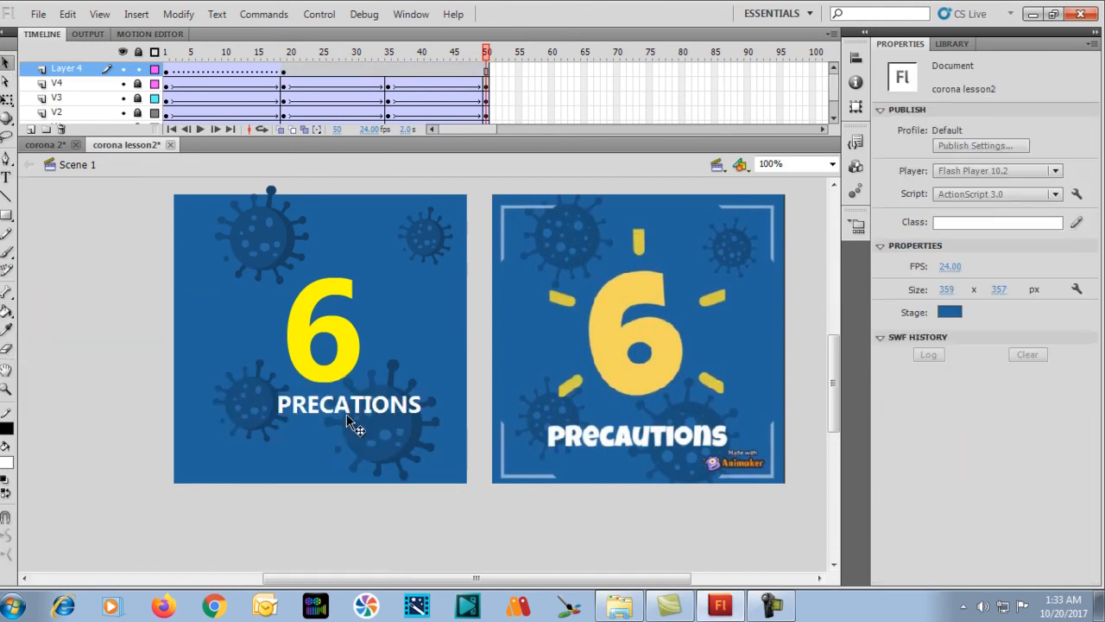
pyautogui.moveTo(343, 414); pyautogui.dragTo(325, 418)
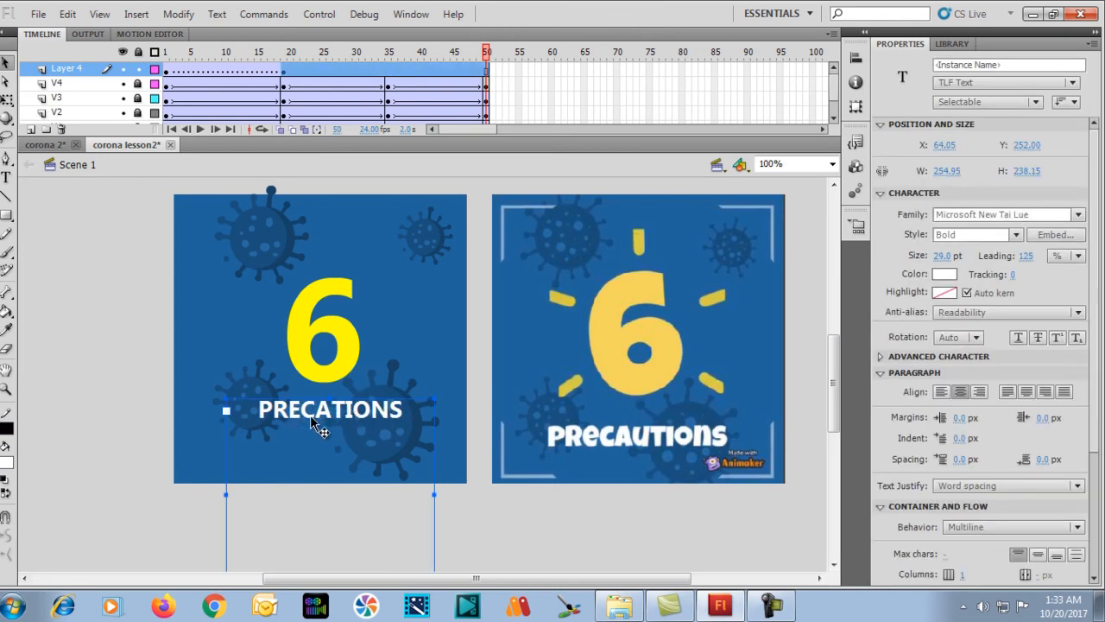
pyautogui.doubleClick(331, 411)
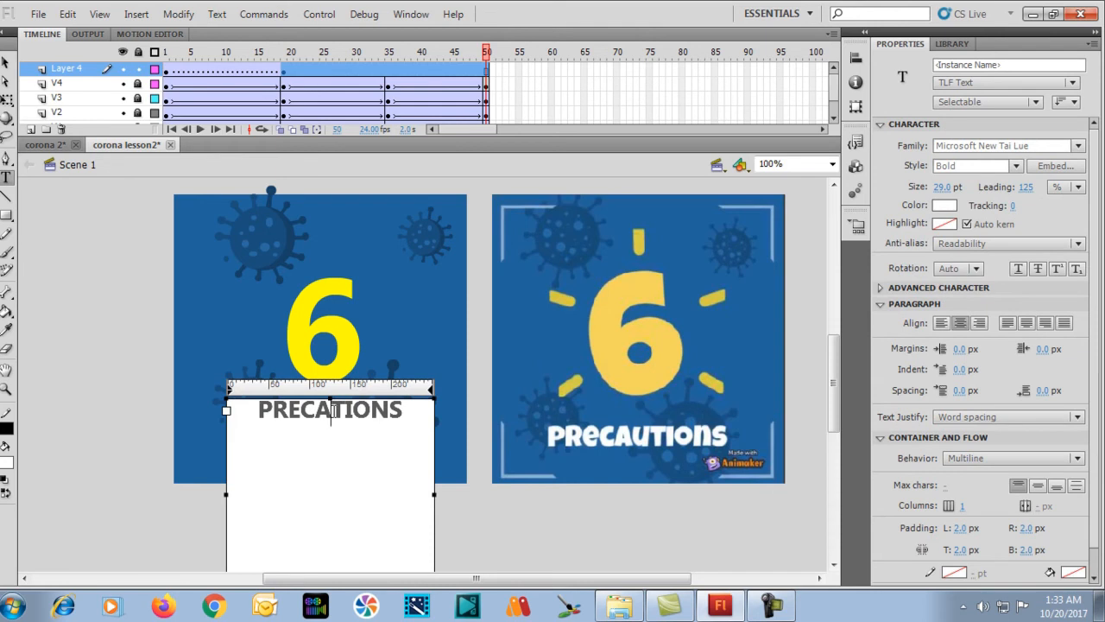
pyautogui.write('U')
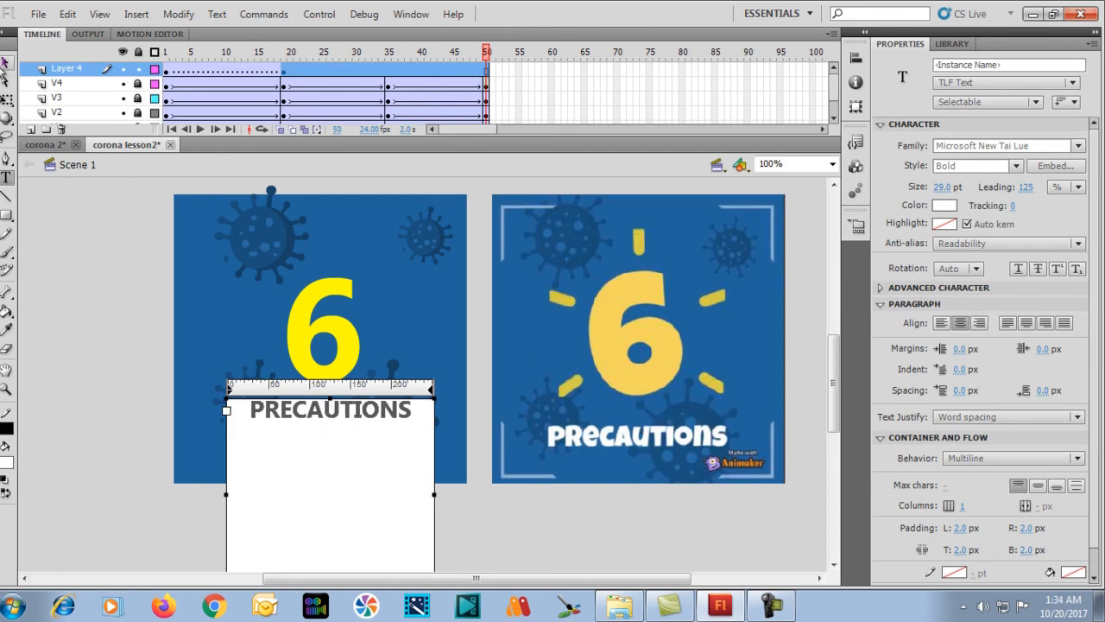
pyautogui.click(7, 63)
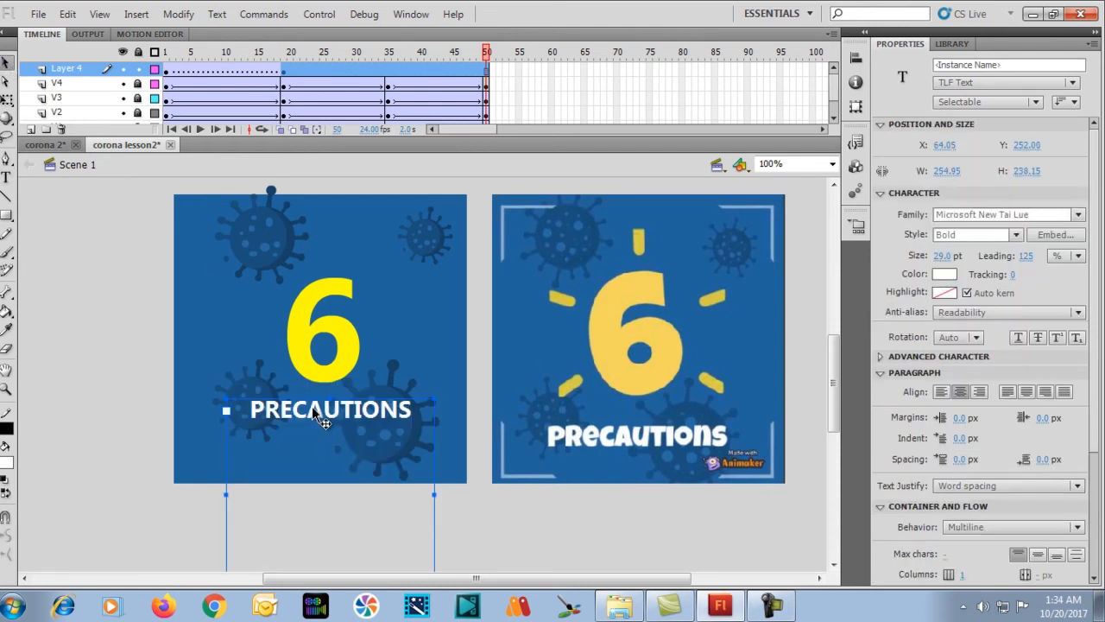
# Step: Break the PRECAUTIONS text apart into a drawing object and lower it to about X 91, Y 276
pyautogui.scroll(-2, 320, 419)
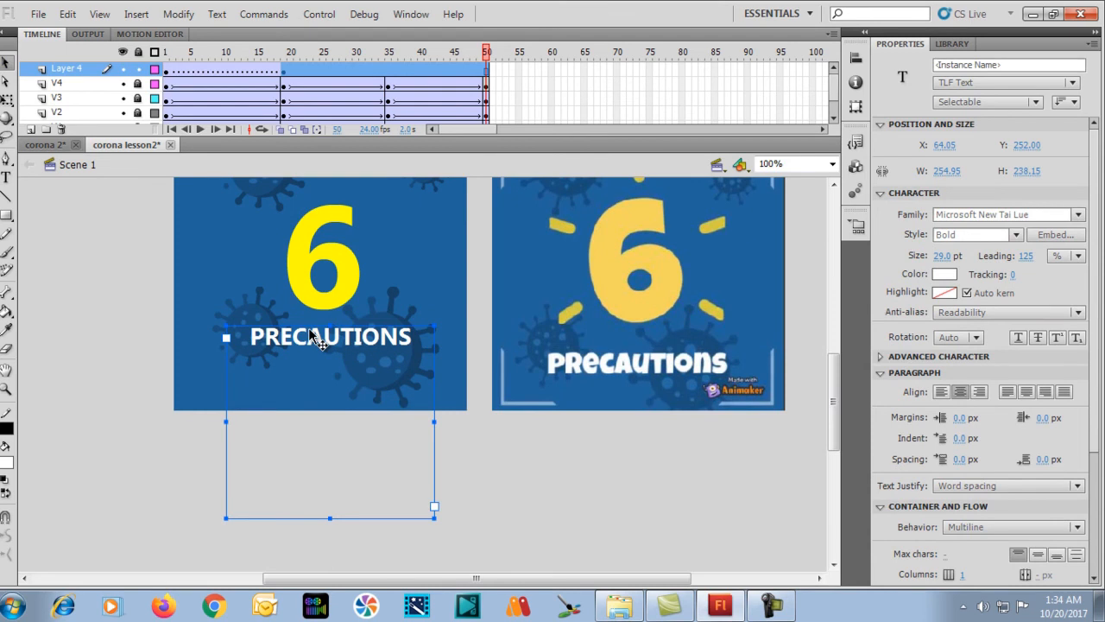
pyautogui.click(310, 336)
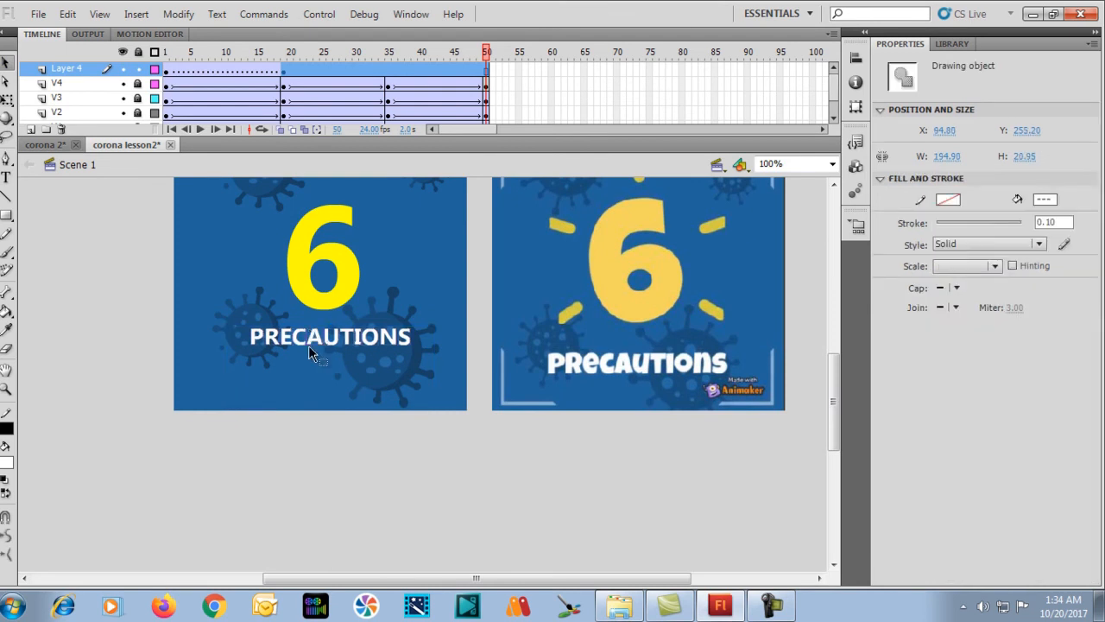
pyautogui.moveTo(311, 343); pyautogui.dragTo(308, 362)
pyautogui.scroll(2, 307, 362)
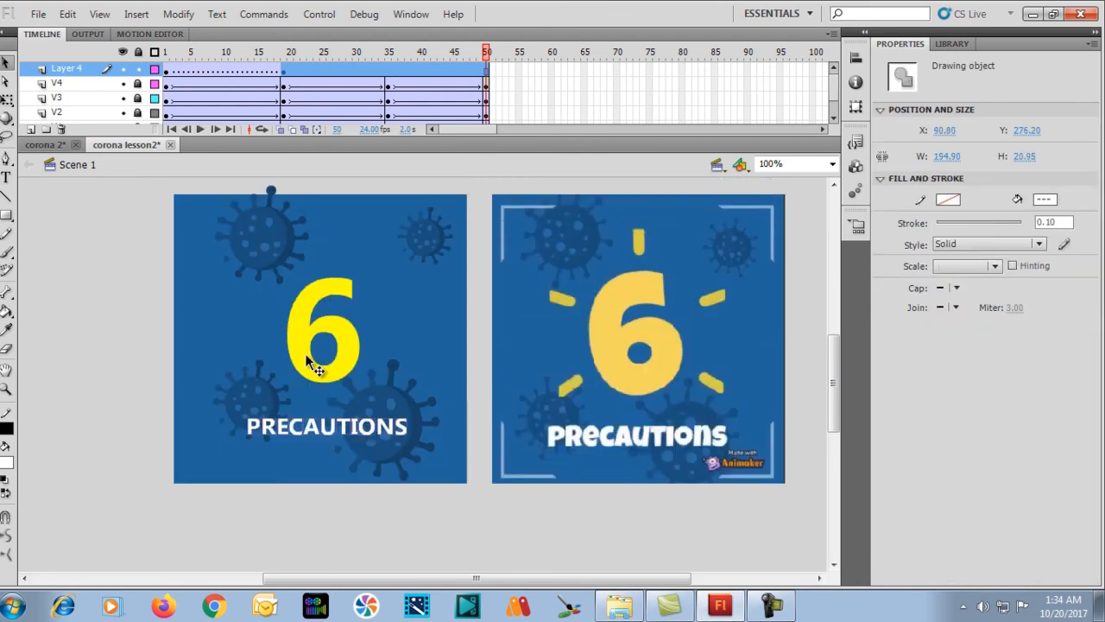